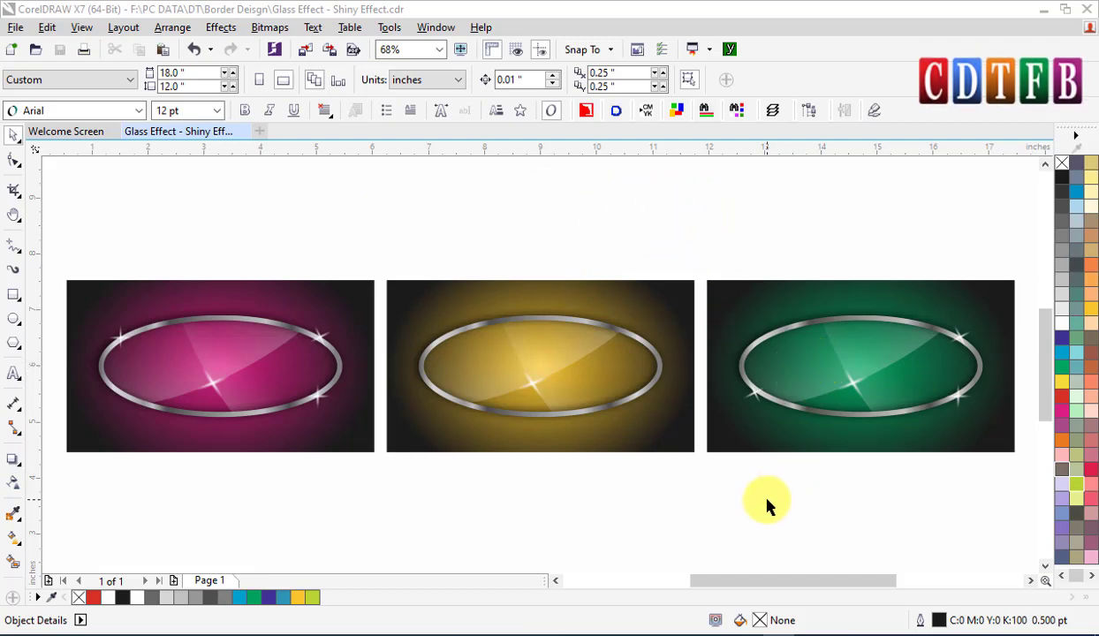
# - Move the three glass-effect sample designs down to the lower part of the page
pyautogui.scroll(-2, 687, 468)
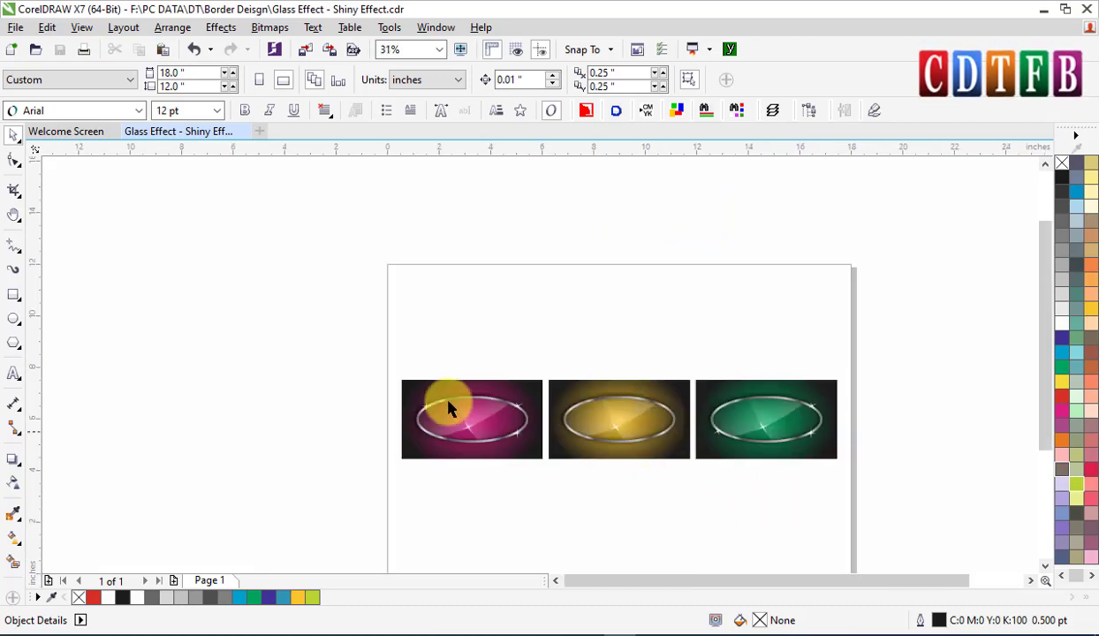
pyautogui.moveTo(392, 363); pyautogui.dragTo(844, 468)
pyautogui.moveTo(695, 400); pyautogui.dragTo(686, 505)
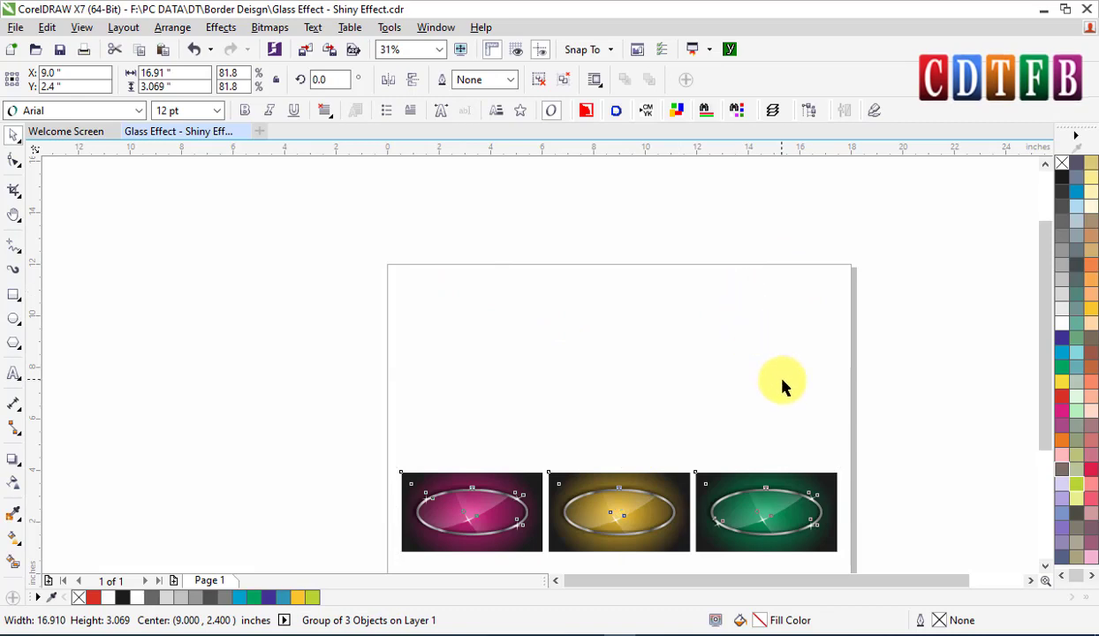
# - Ungroup the set of three sample designs, and ungroup each design into its separate objects
pyautogui.click(537, 472)
pyautogui.click(527, 479)
pyautogui.hotkey('ctrl', 'u')
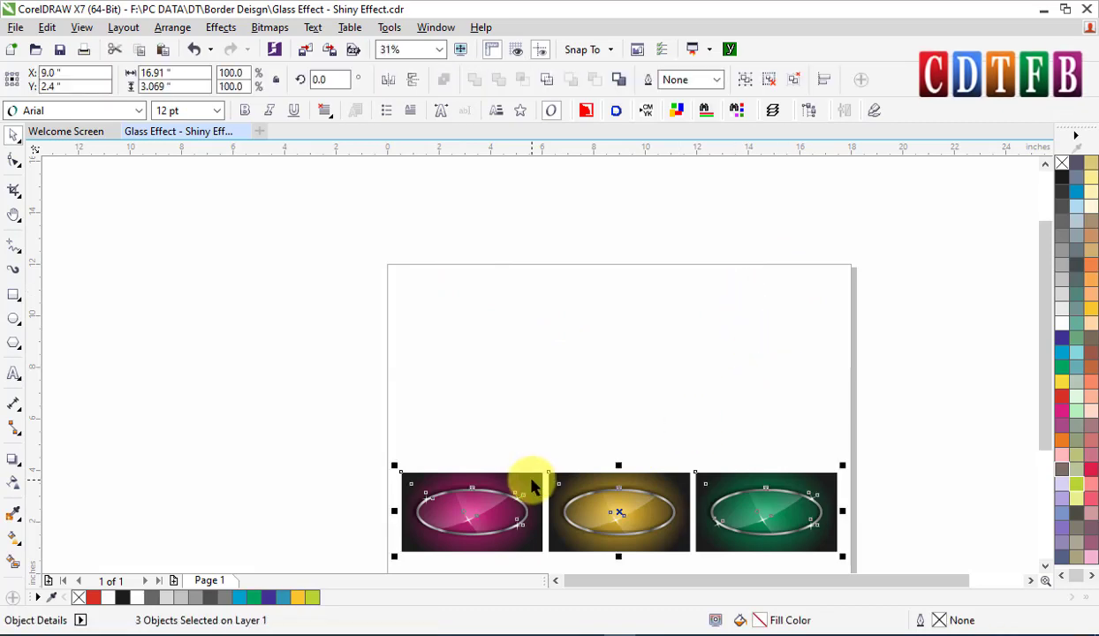
pyautogui.click(531, 484)
pyautogui.click(633, 477)
pyautogui.click(716, 480)
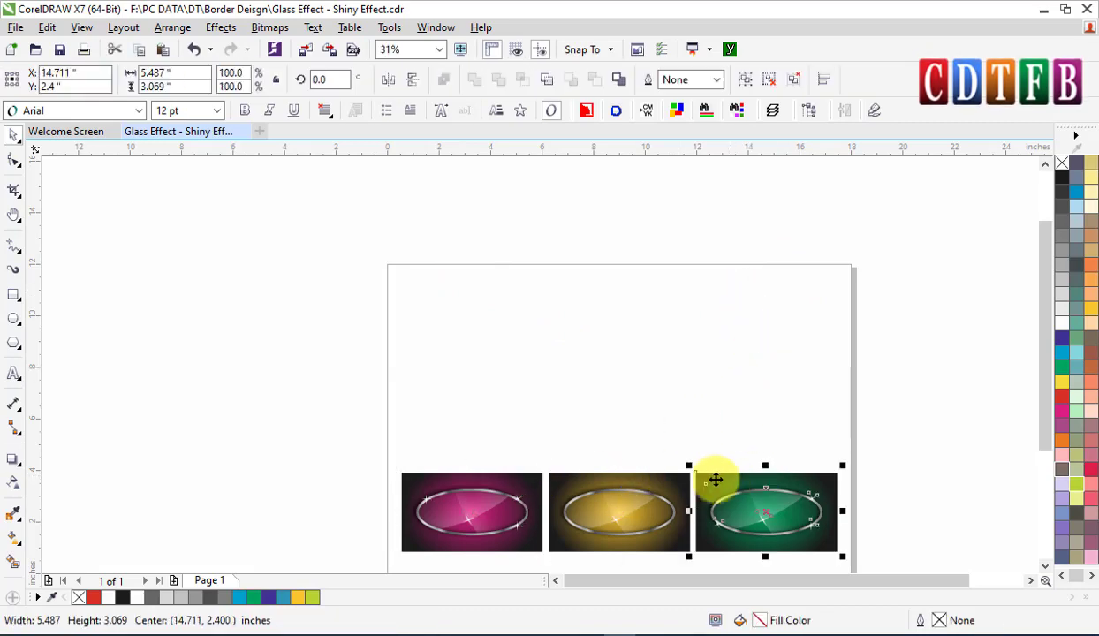
pyautogui.click(655, 479)
pyautogui.click(523, 480)
pyautogui.click(621, 439)
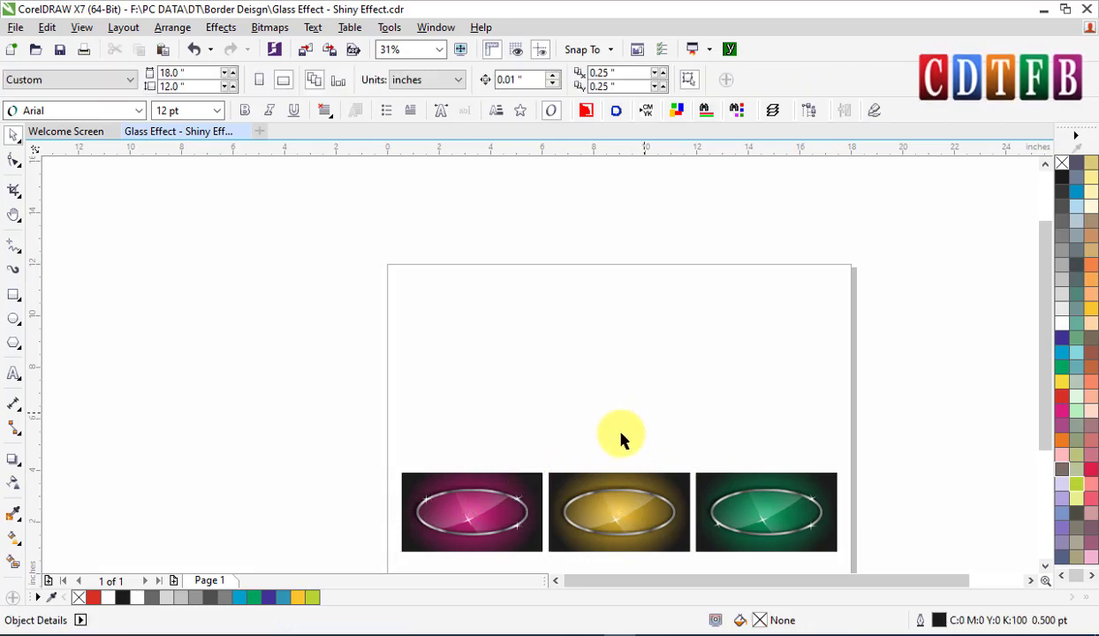
pyautogui.click(535, 478)
pyautogui.keyDown('shift'); pyautogui.click(658, 478); pyautogui.keyUp('shift')
pyautogui.keyDown('shift'); pyautogui.click(727, 478); pyautogui.keyUp('shift')
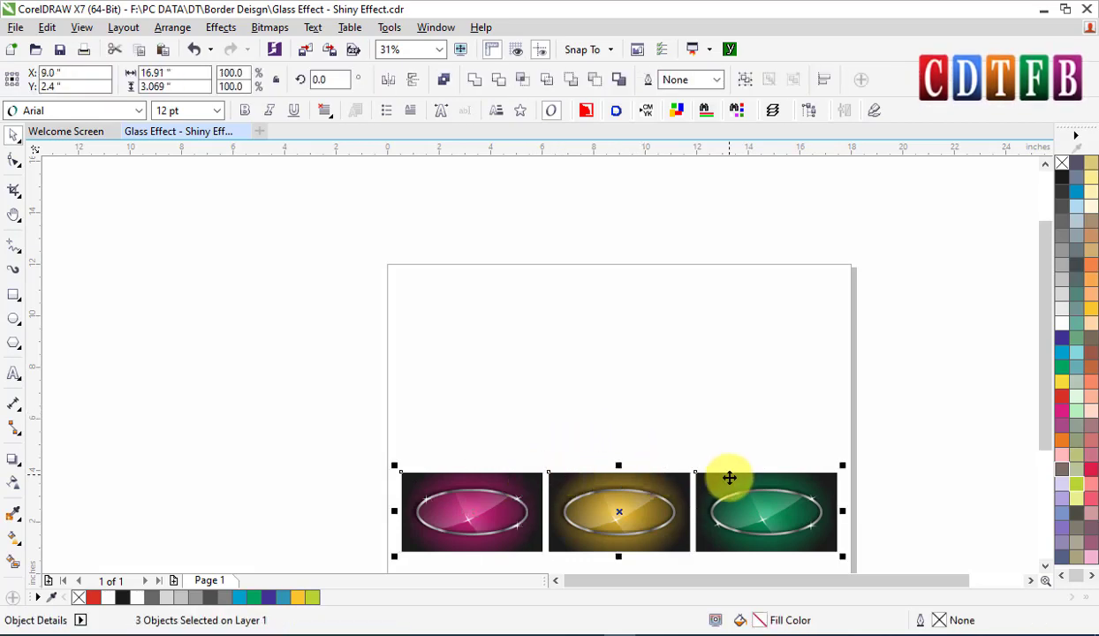
pyautogui.click(609, 438)
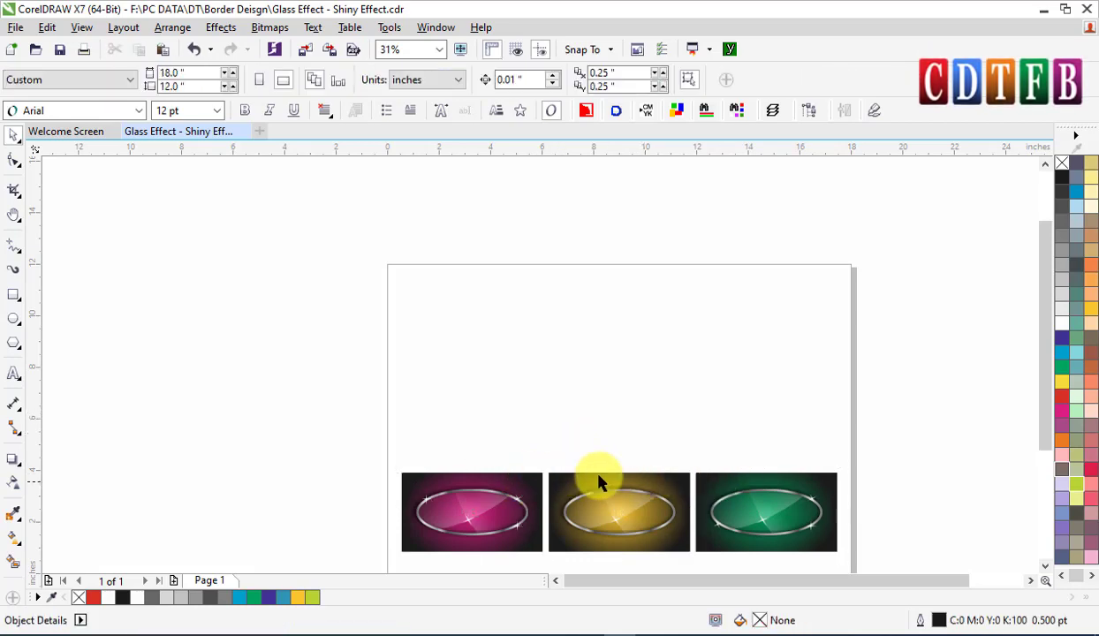
pyautogui.moveTo(527, 465); pyautogui.dragTo(564, 331)
pyautogui.rightClick(565, 331)
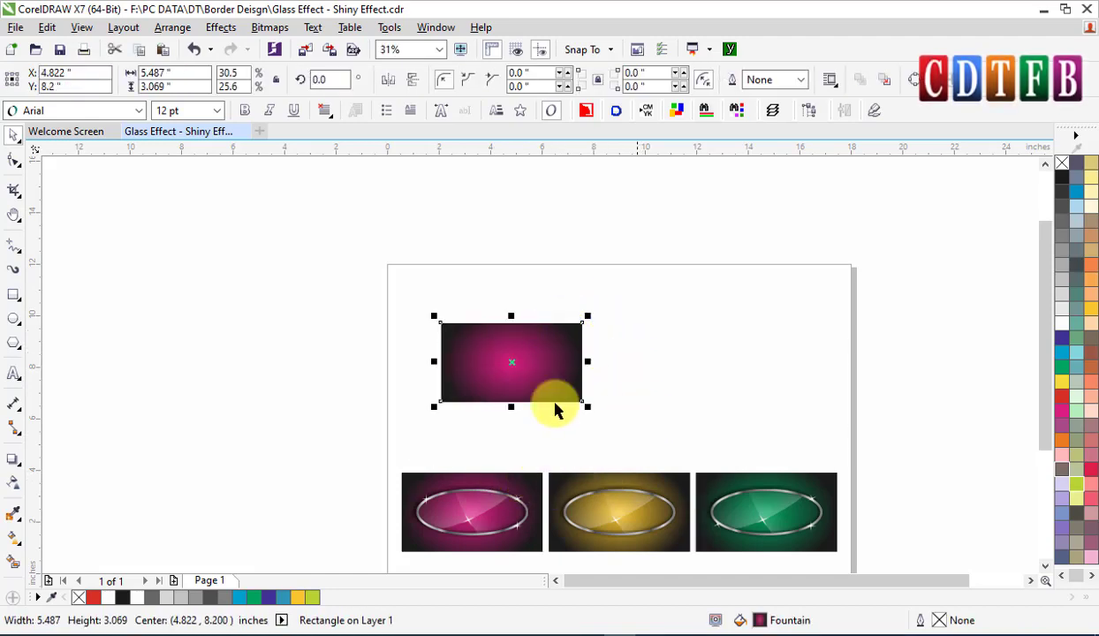
pyautogui.hotkey('ctrl', 'z')
# - Place a copy of the pink design's background rectangle straight above the original, near the top of the page
pyautogui.moveTo(498, 495); pyautogui.dragTo(517, 318)
pyautogui.rightClick(517, 318)
pyautogui.press('z')
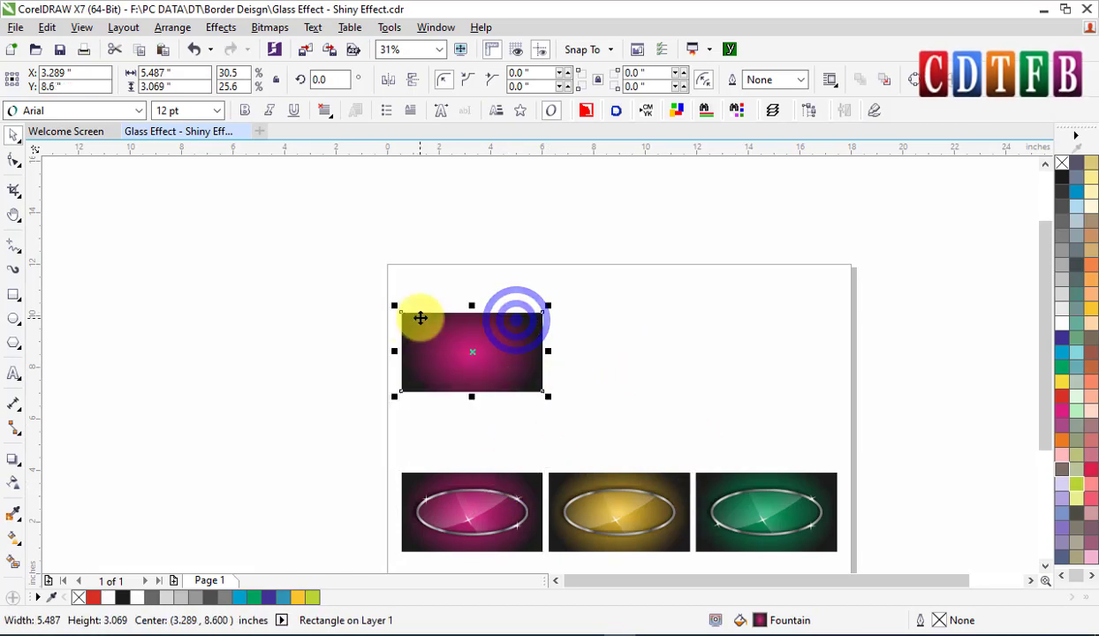
pyautogui.moveTo(392, 299); pyautogui.dragTo(574, 407)
pyautogui.press('space')
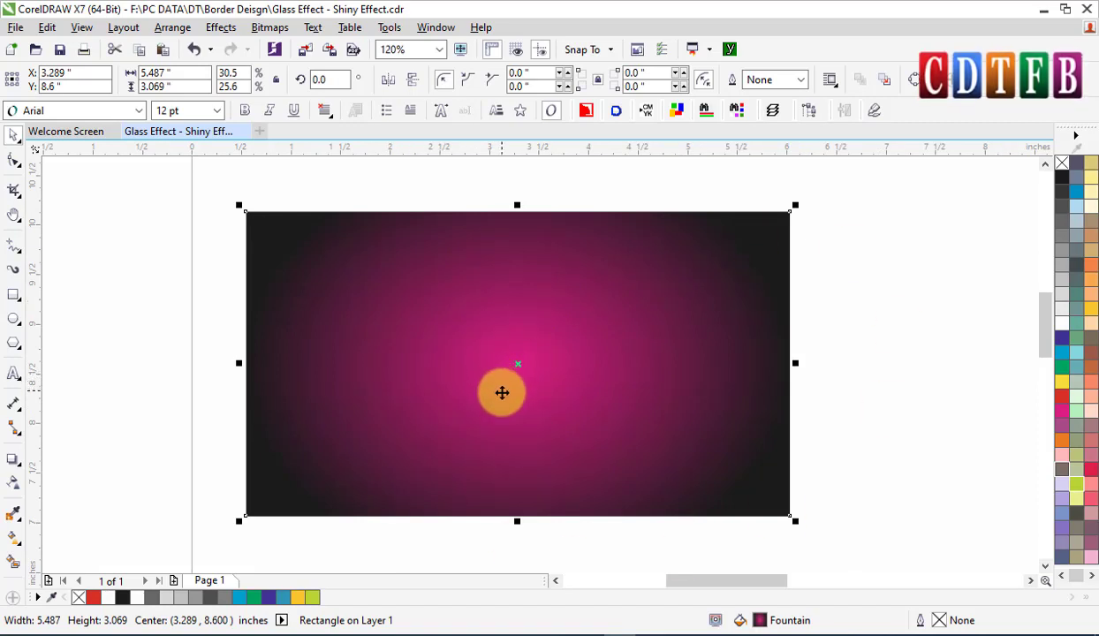
pyautogui.click(13, 318)
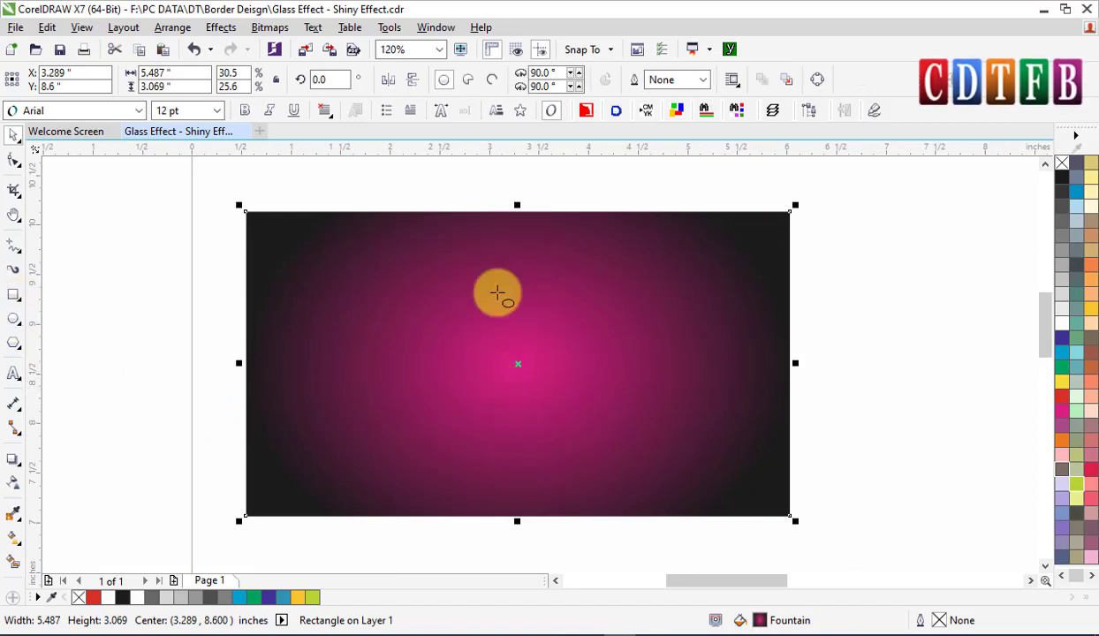
pyautogui.moveTo(324, 272)
pyautogui.mouseDown()
pyautogui.moveTo(434, 395)
pyautogui.moveTo(452, 399)
pyautogui.mouseUp()
pyautogui.moveTo(486, 285)
pyautogui.mouseDown()
pyautogui.moveTo(508, 309)
pyautogui.moveTo(707, 361)
pyautogui.mouseUp()
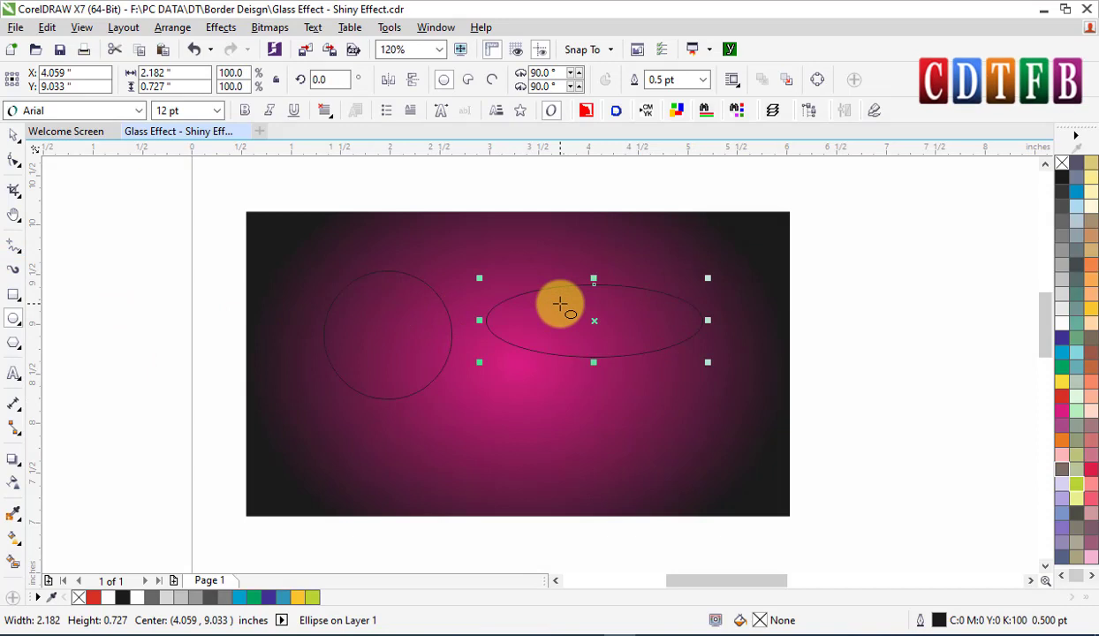
pyautogui.hotkey('ctrl', 'z')
pyautogui.hotkey('ctrl', 'z')
# - Draw an ellipse about 3.56 by 1.52 inches on the copied pink background and centre it horizontally and vertically on the rectangle
pyautogui.moveTo(324, 296); pyautogui.dragTo(677, 446)
pyautogui.press('space')
pyautogui.keyDown('shift'); pyautogui.click(581, 250); pyautogui.keyUp('shift')
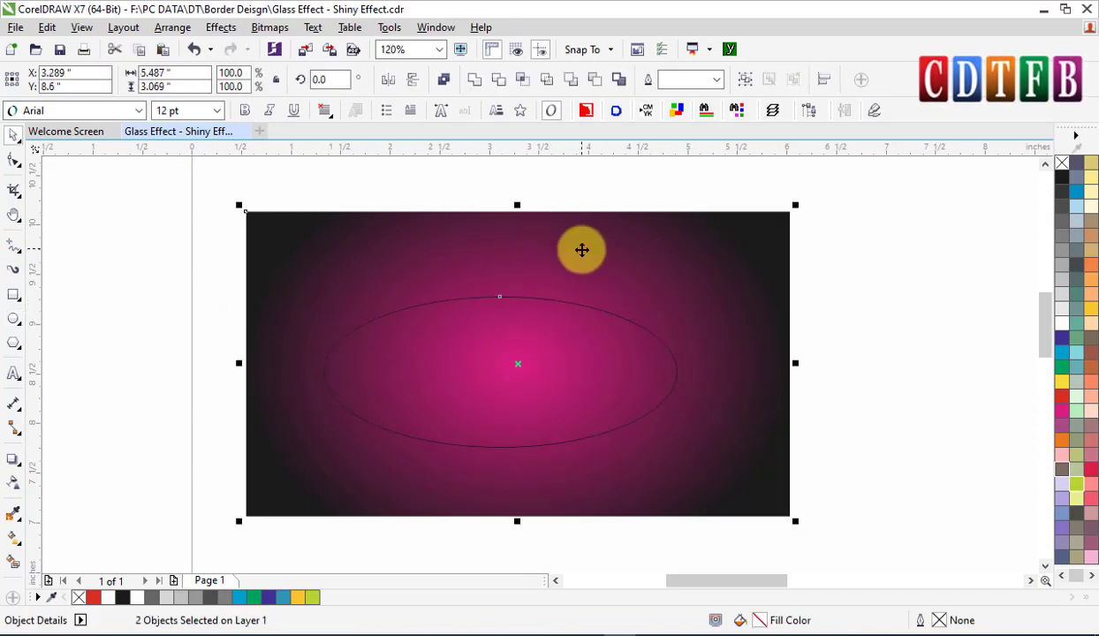
pyautogui.press('c')
pyautogui.press('e')
pyautogui.keyDown('shift'); pyautogui.click(581, 250); pyautogui.keyUp('shift')
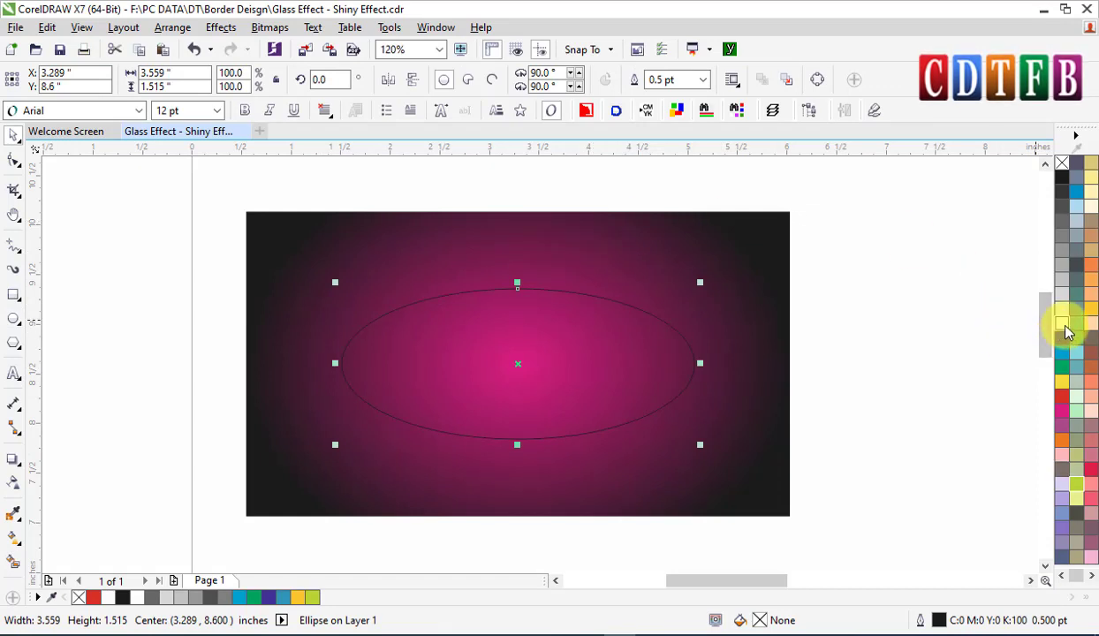
# - Fill the ellipse white and give it a 4 pt golden-yellow outline positioned outside the shape
pyautogui.click(1065, 325)
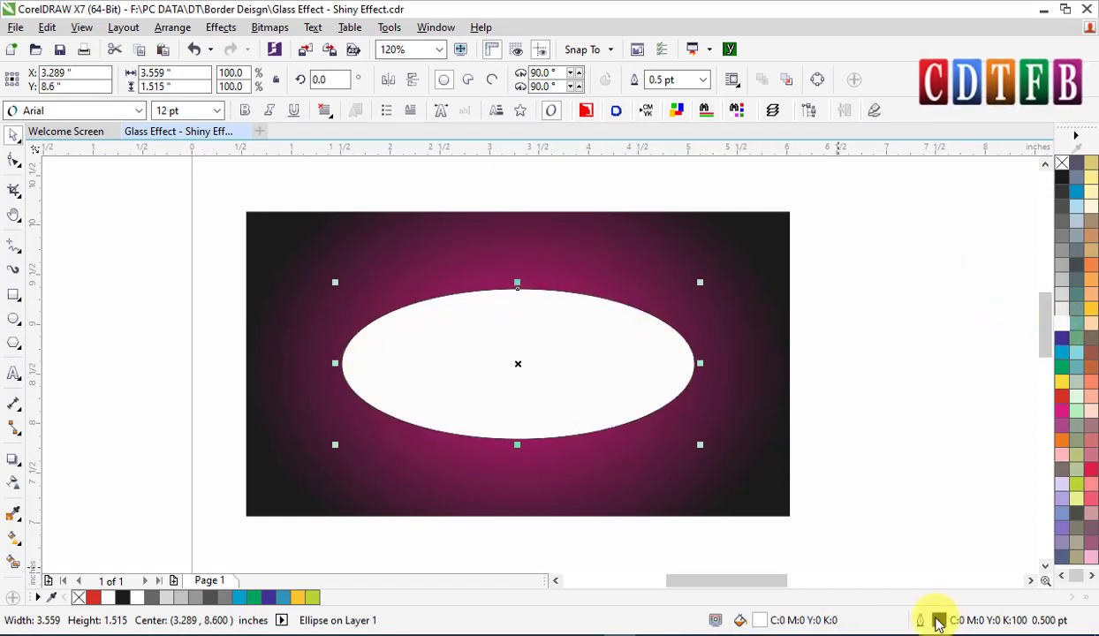
pyautogui.doubleClick(938, 623)
pyautogui.moveTo(398, 213); pyautogui.dragTo(366, 213)
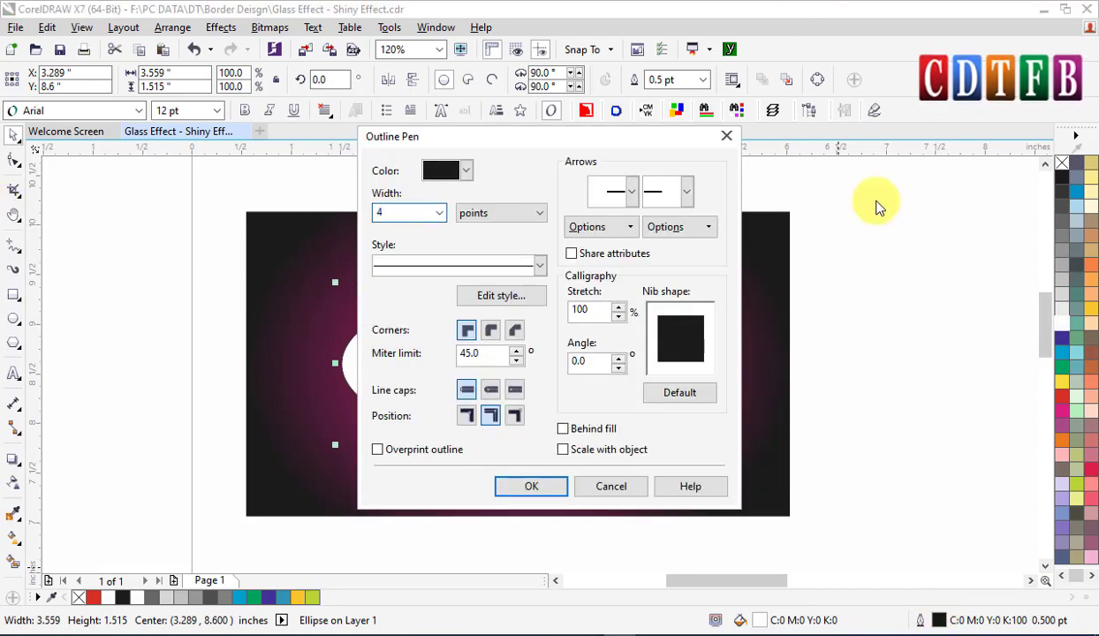
pyautogui.click(465, 420)
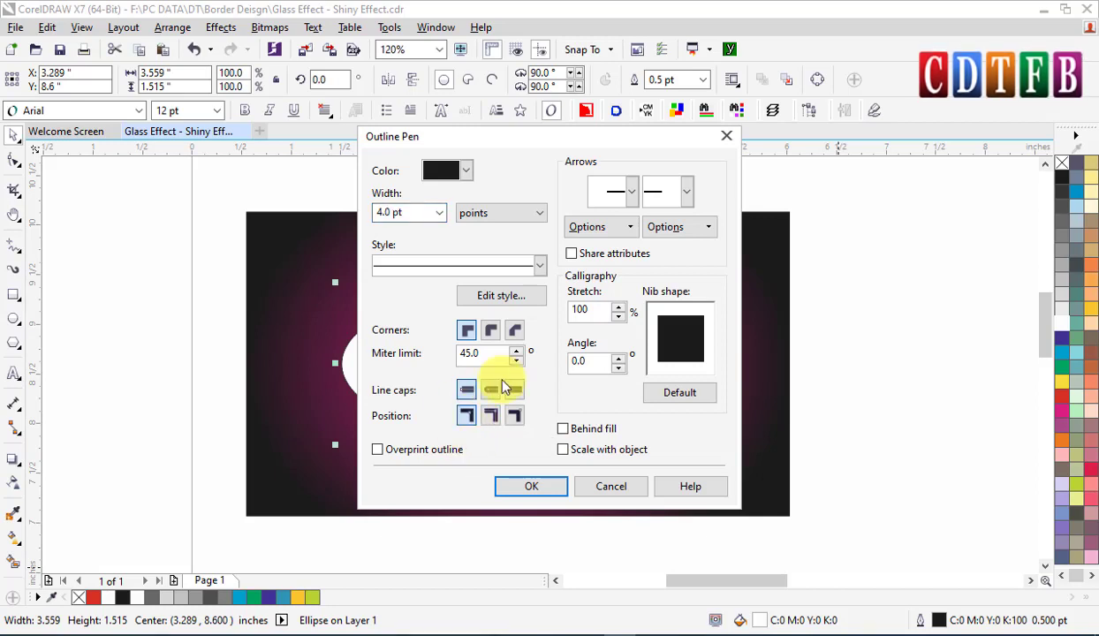
pyautogui.click(551, 488)
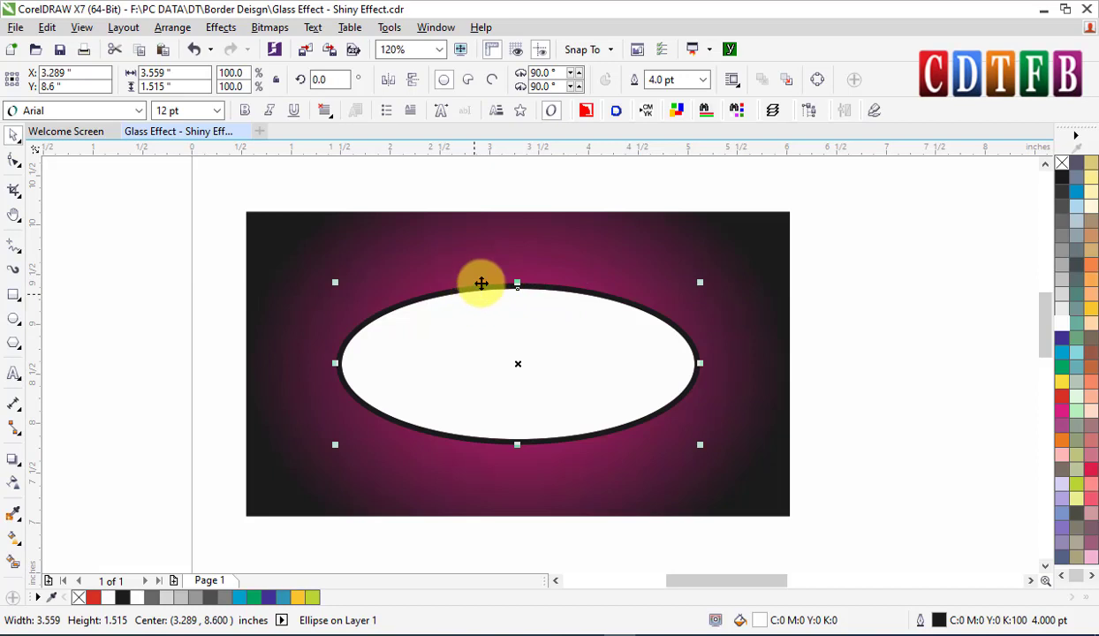
pyautogui.rightClick(1087, 309)
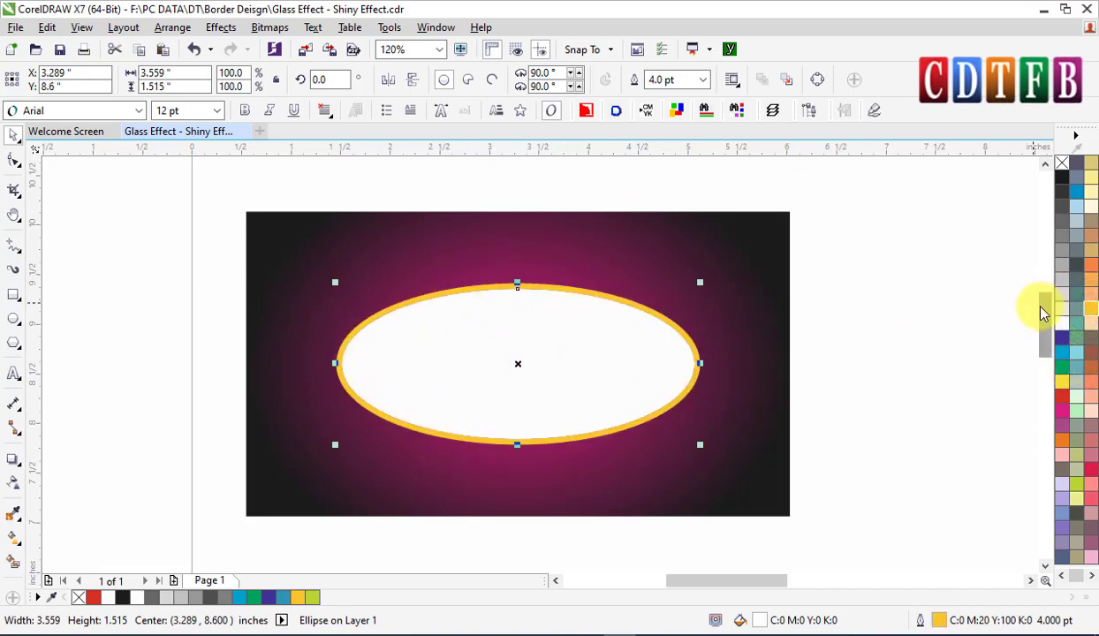
pyautogui.moveTo(1043, 307)
pyautogui.mouseDown()
pyautogui.moveTo(1047, 404)
pyautogui.moveTo(1050, 319)
pyautogui.mouseUp()
pyautogui.click(1084, 341)
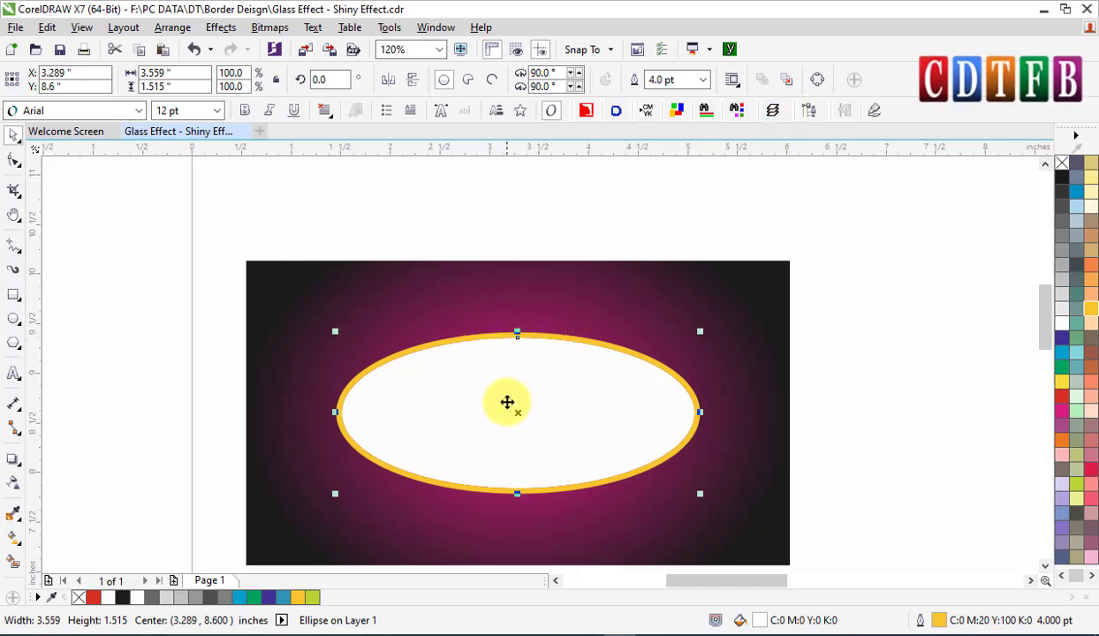
pyautogui.press('Escape')
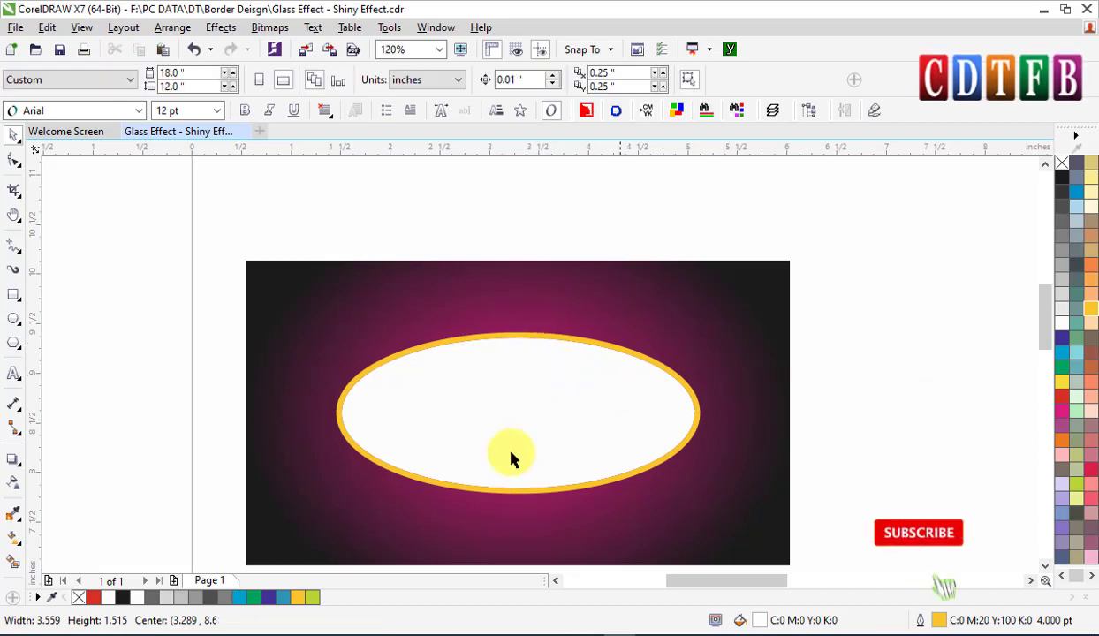
pyautogui.click(502, 398)
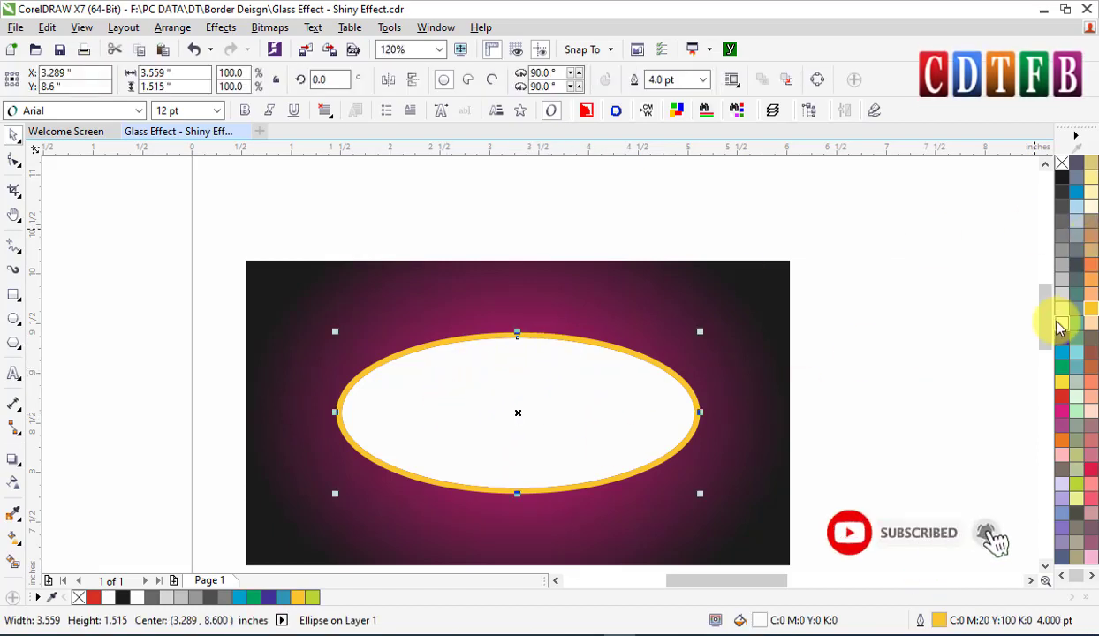
pyautogui.click(1062, 164)
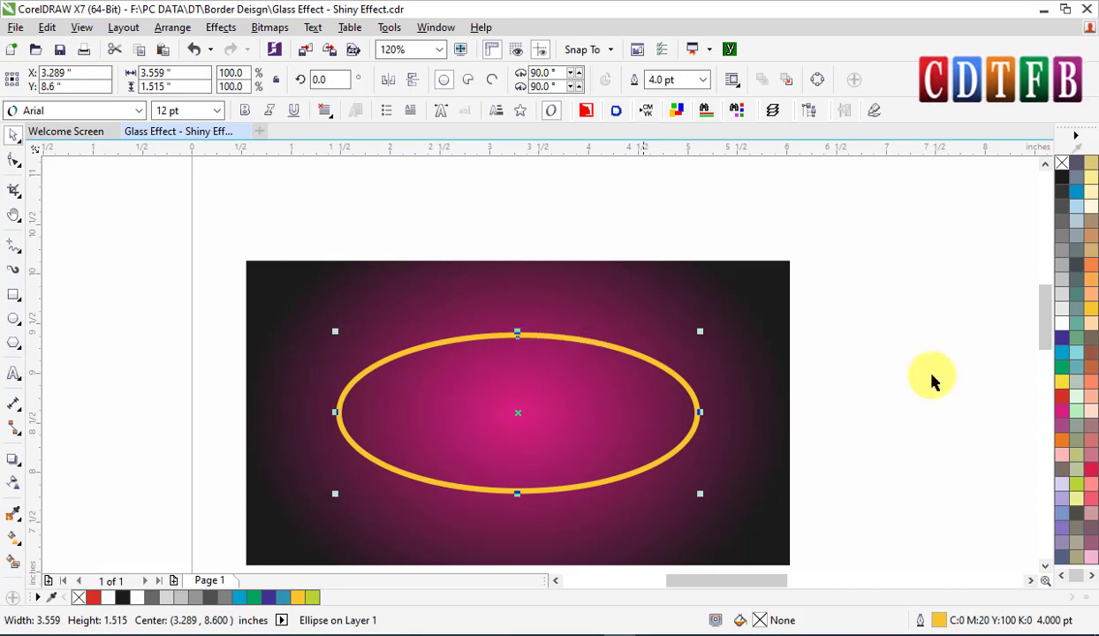
pyautogui.click(1063, 327)
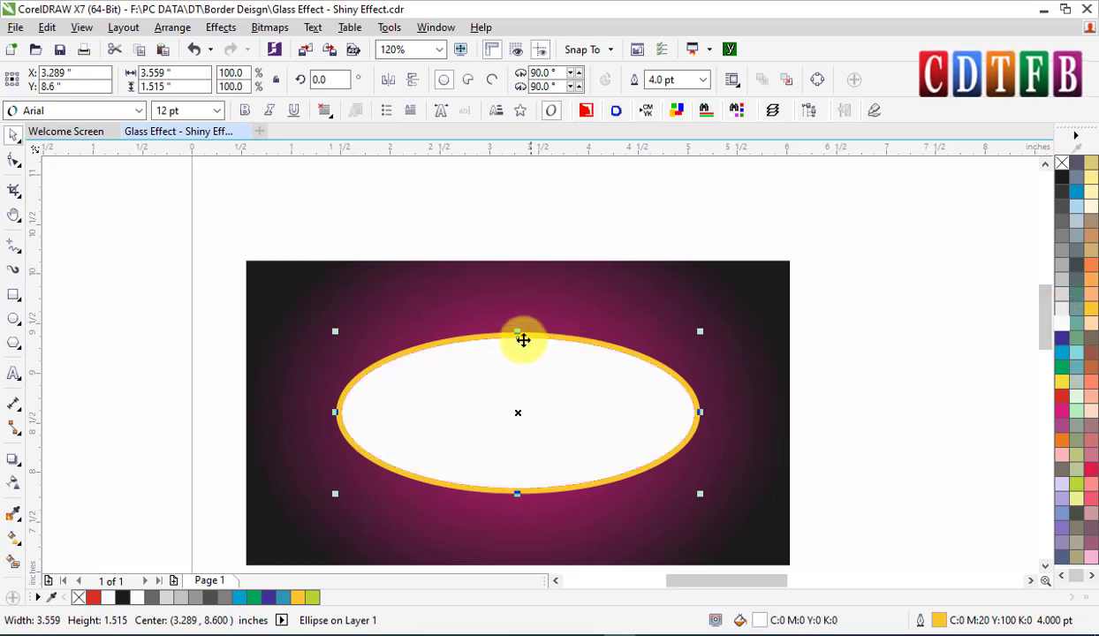
# - Set the ellipse's outline width to 3 pt
pyautogui.press('F12')
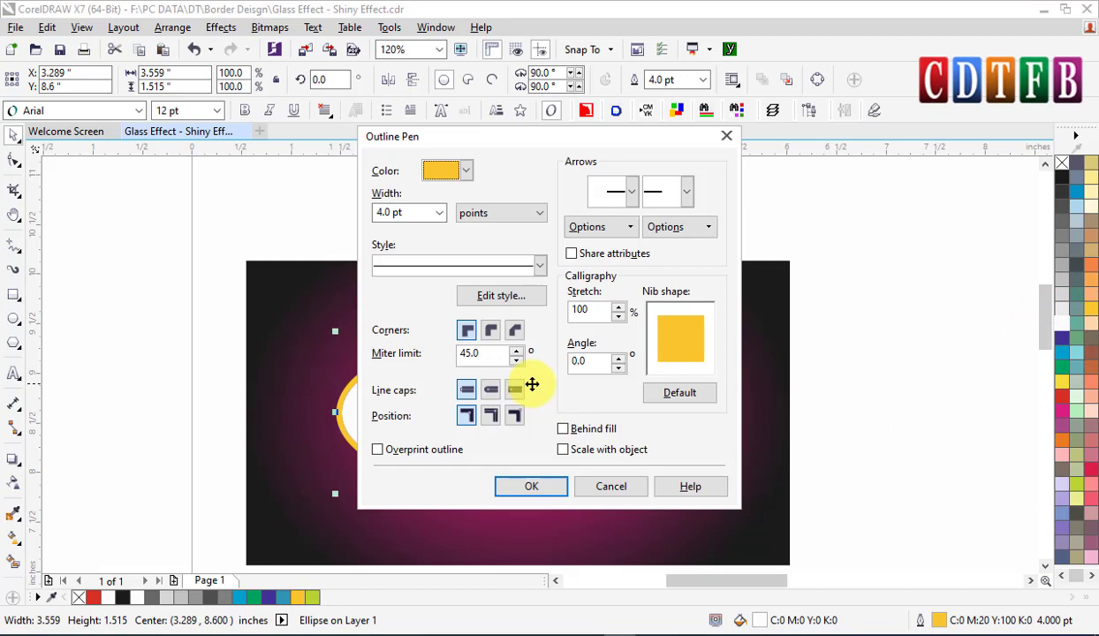
pyautogui.press('Return')
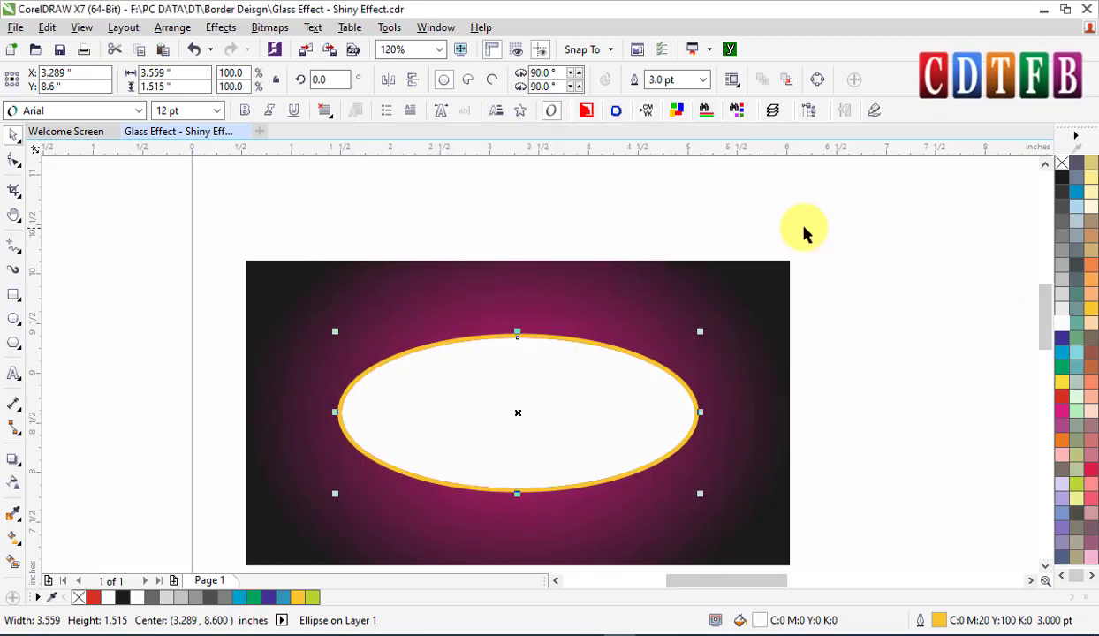
pyautogui.click(838, 279)
# - Convert the ellipse's yellow outline into a separate object
pyautogui.click(506, 378)
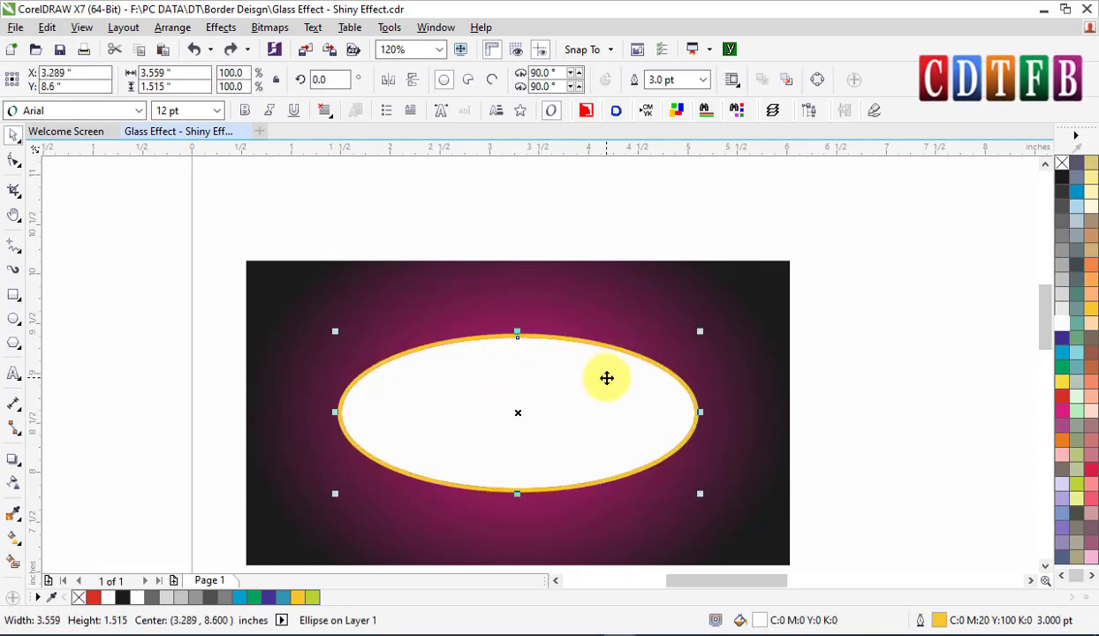
pyautogui.click(174, 28)
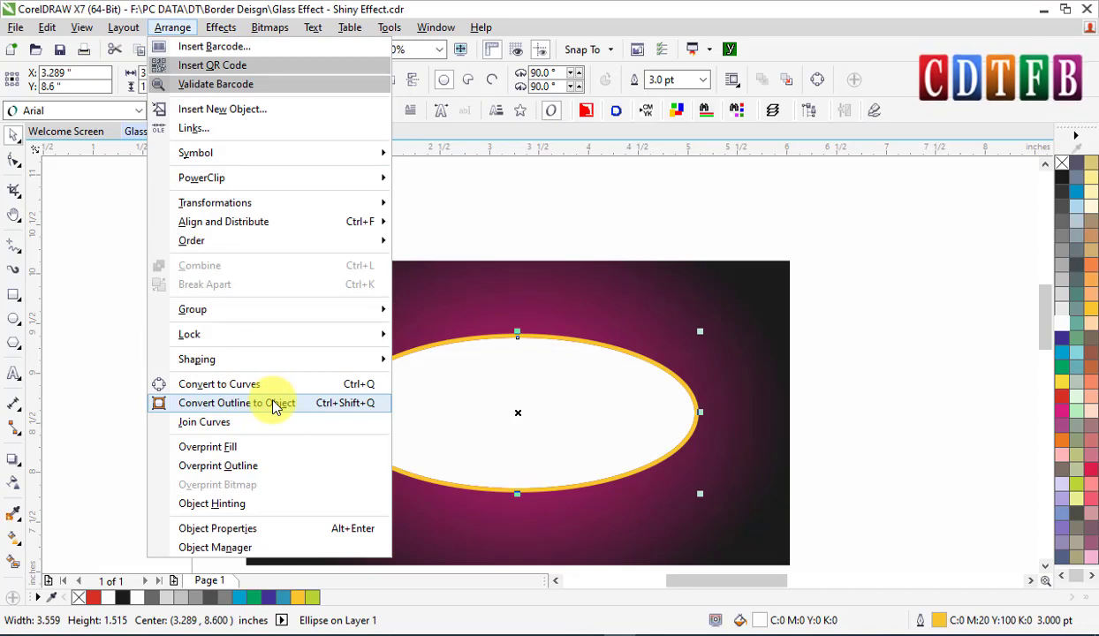
pyautogui.click(274, 404)
pyautogui.click(833, 274)
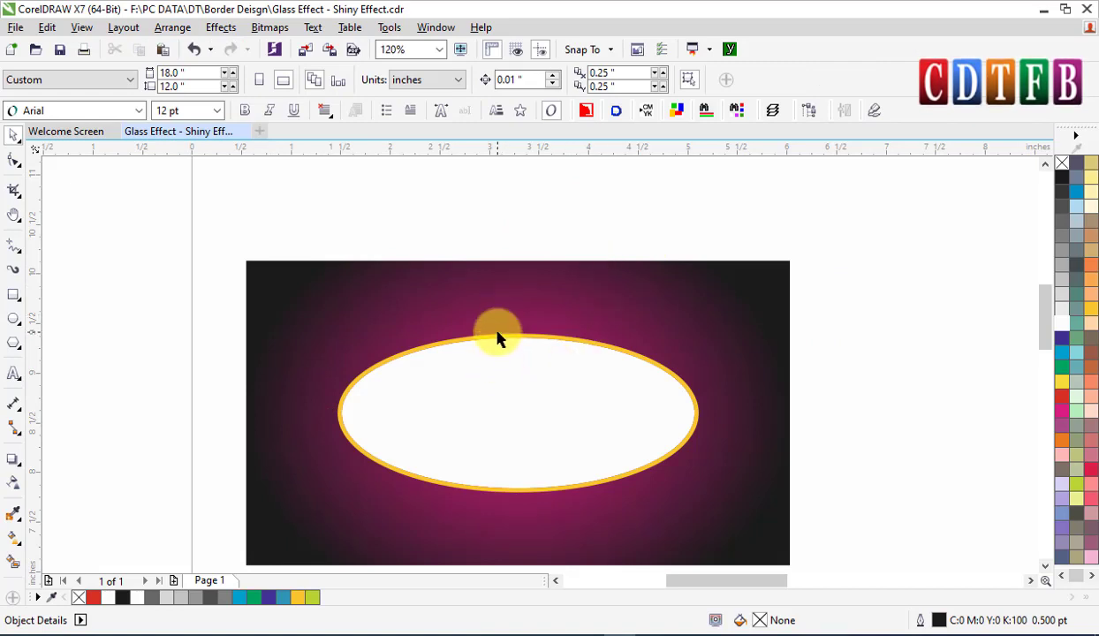
# - Move the white ellipse and the yellow ring apart to check that they are separate objects, and undo the moves
pyautogui.moveTo(501, 358); pyautogui.dragTo(511, 396)
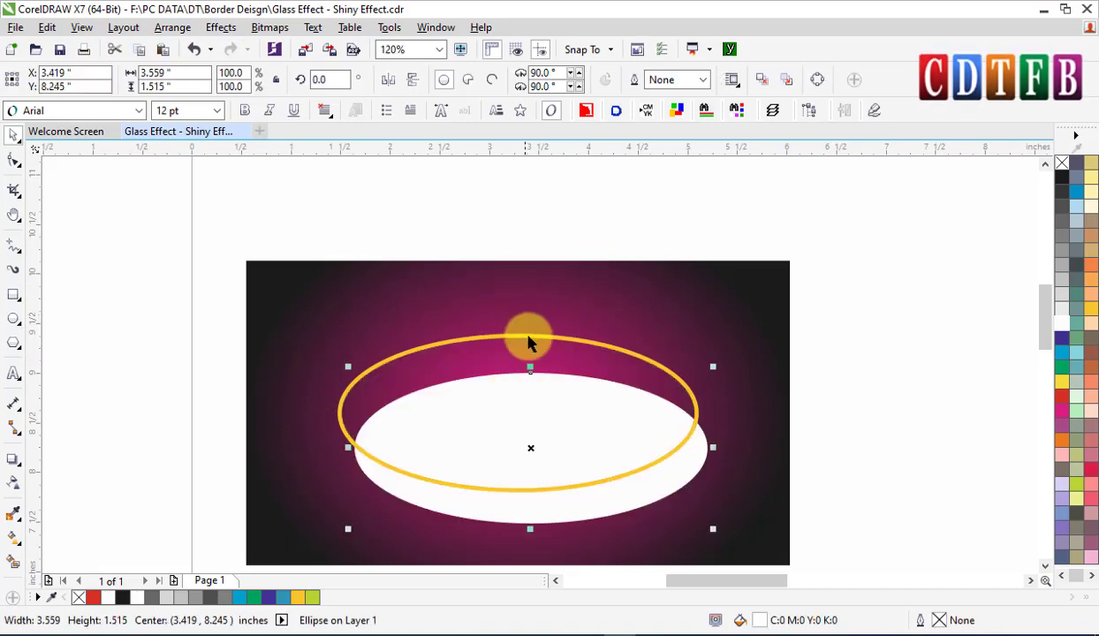
pyautogui.moveTo(530, 337); pyautogui.dragTo(564, 312)
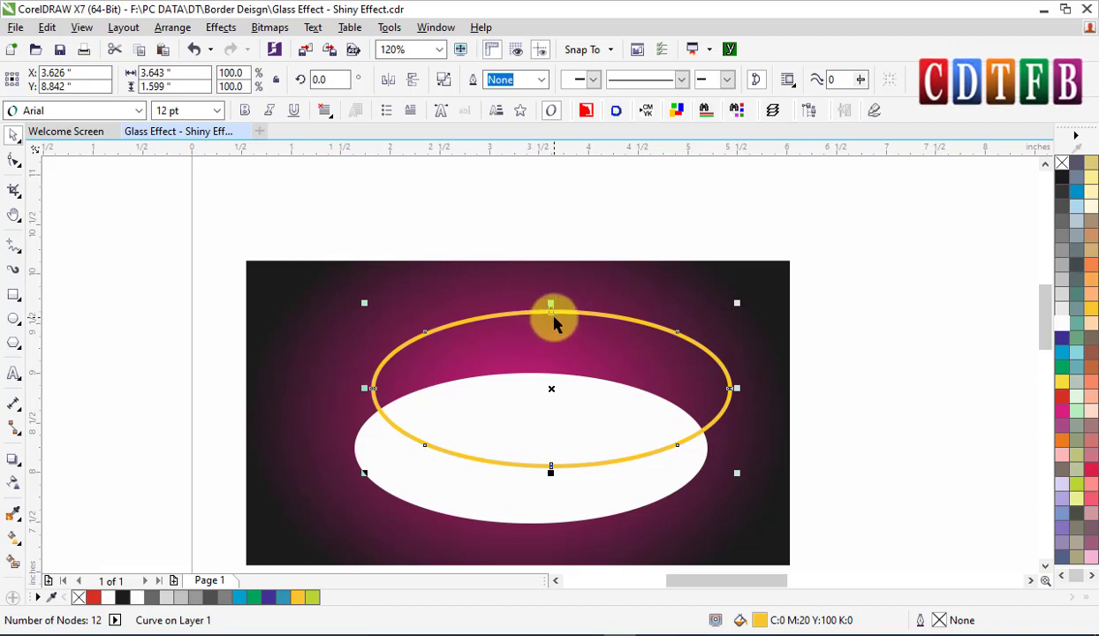
pyautogui.hotkey('ctrl', 'z')
pyautogui.hotkey('ctrl', 'z')
pyautogui.hotkey('ctrl', 'z')
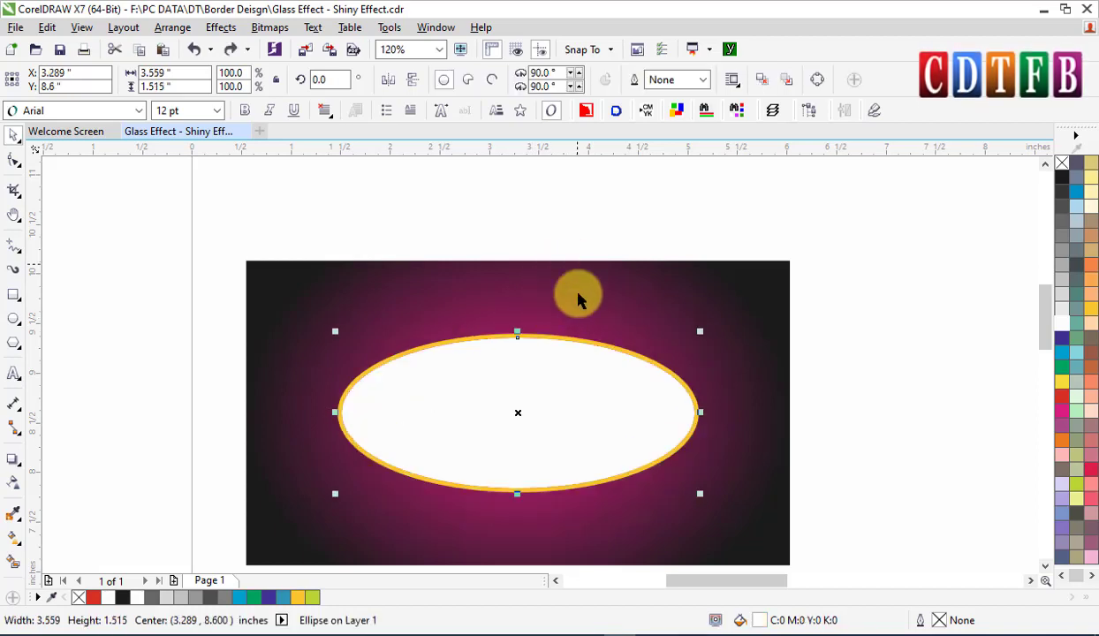
# - Fill the inner white ellipse with magenta (C:0 M:100 Y:0 K:0)
pyautogui.moveTo(332, 304); pyautogui.dragTo(699, 484)
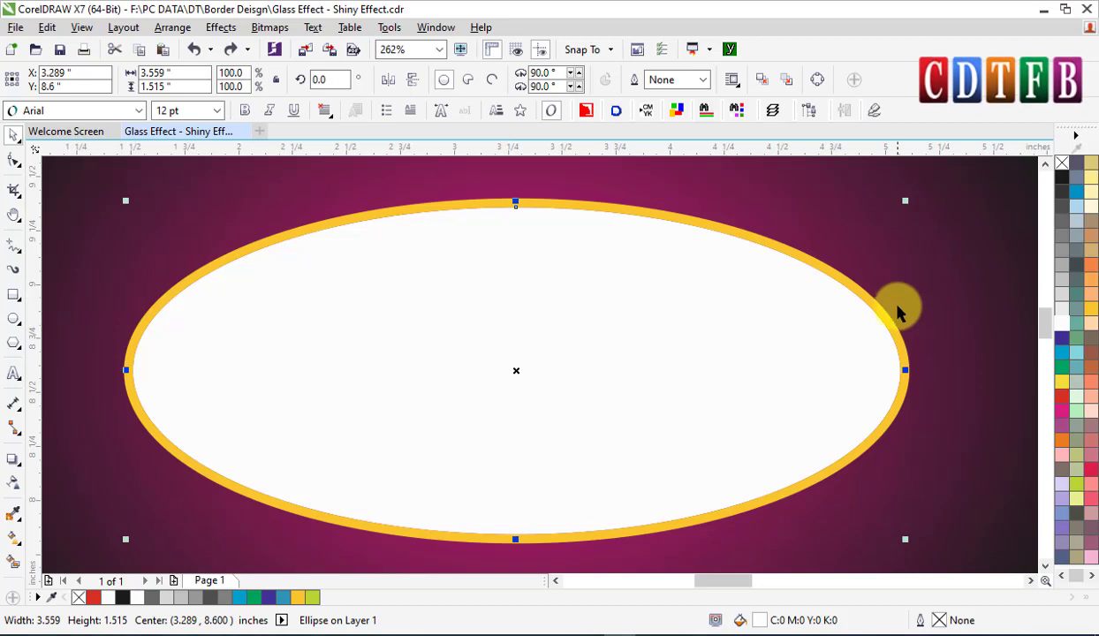
pyautogui.click(658, 314)
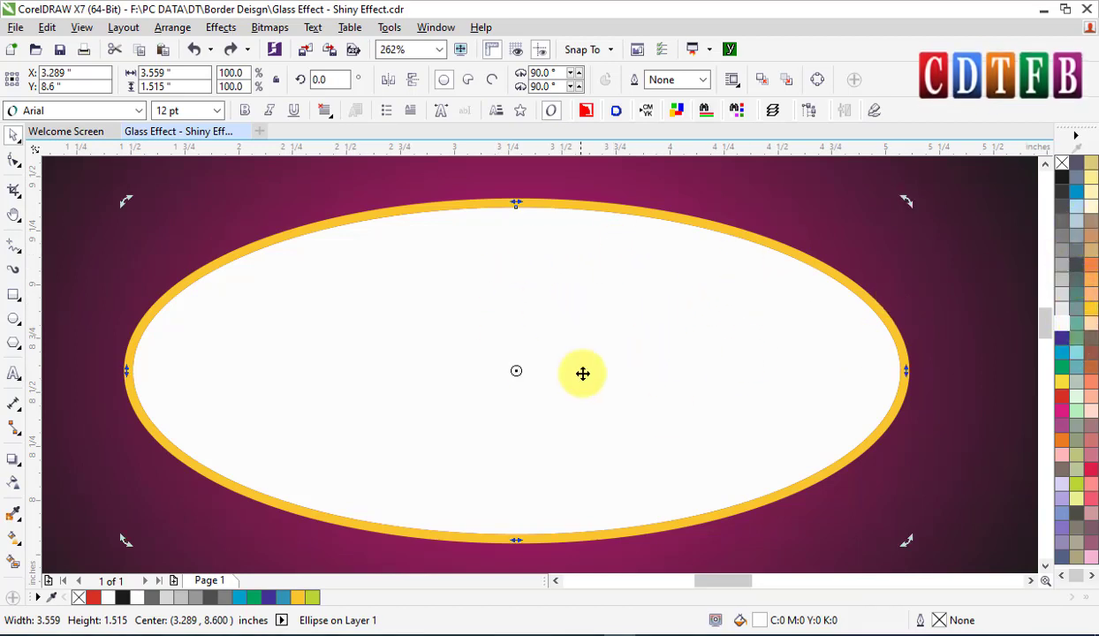
pyautogui.click(1062, 410)
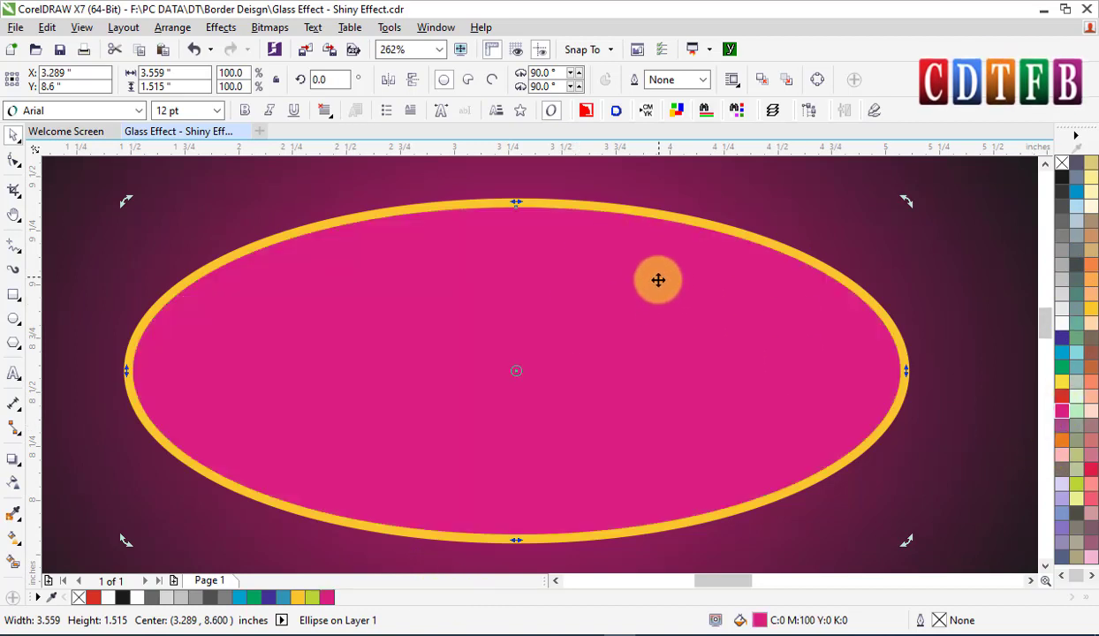
# - Fill the yellow ring around the magenta oval with dark gray (C:0 M:0 Y:0 K:70)
pyautogui.scroll(-3, 658, 280)
pyautogui.click(915, 256)
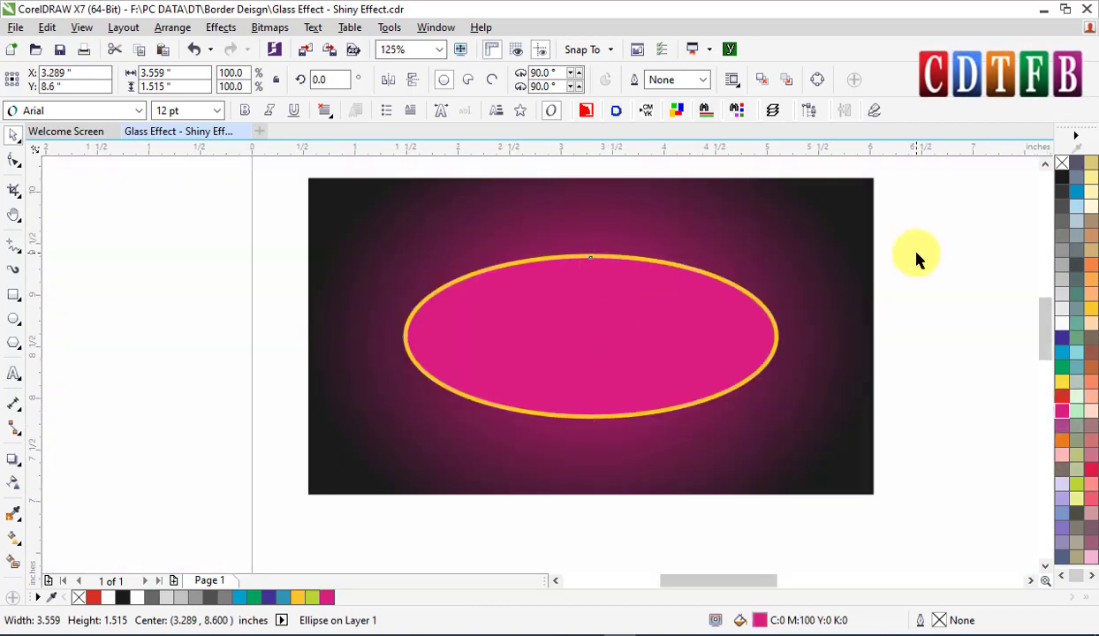
pyautogui.click(588, 258)
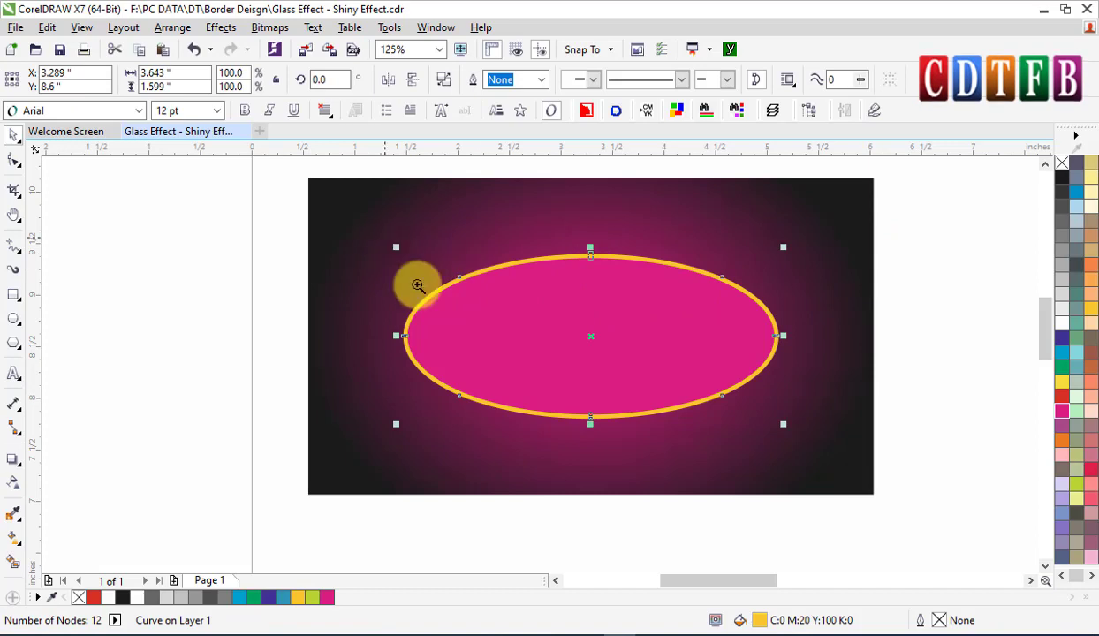
pyautogui.moveTo(387, 240); pyautogui.dragTo(806, 449)
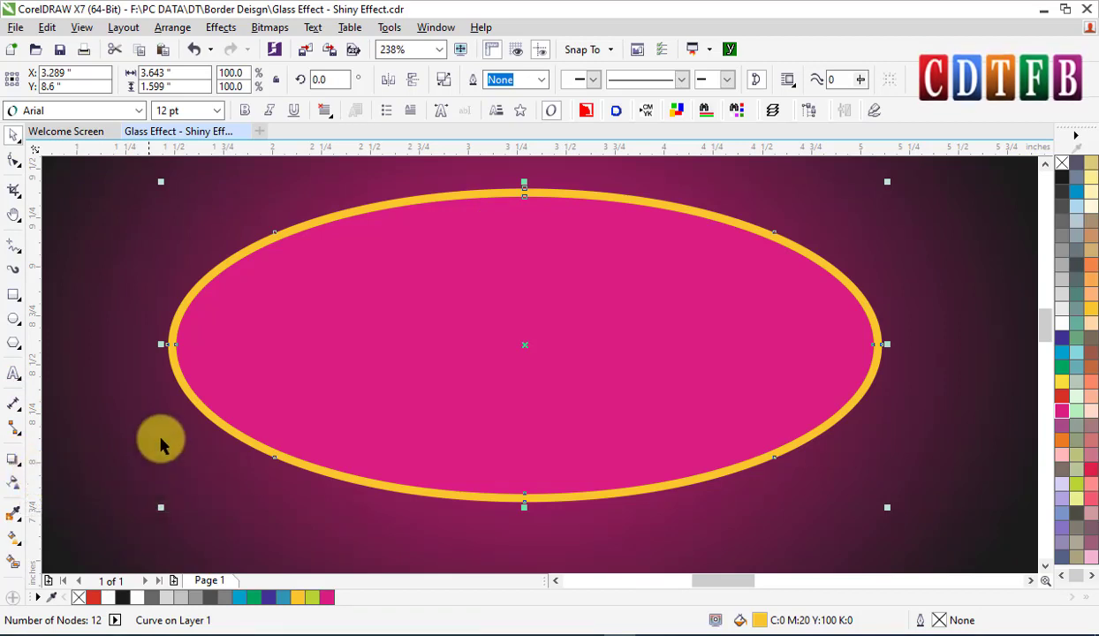
pyautogui.click(13, 537)
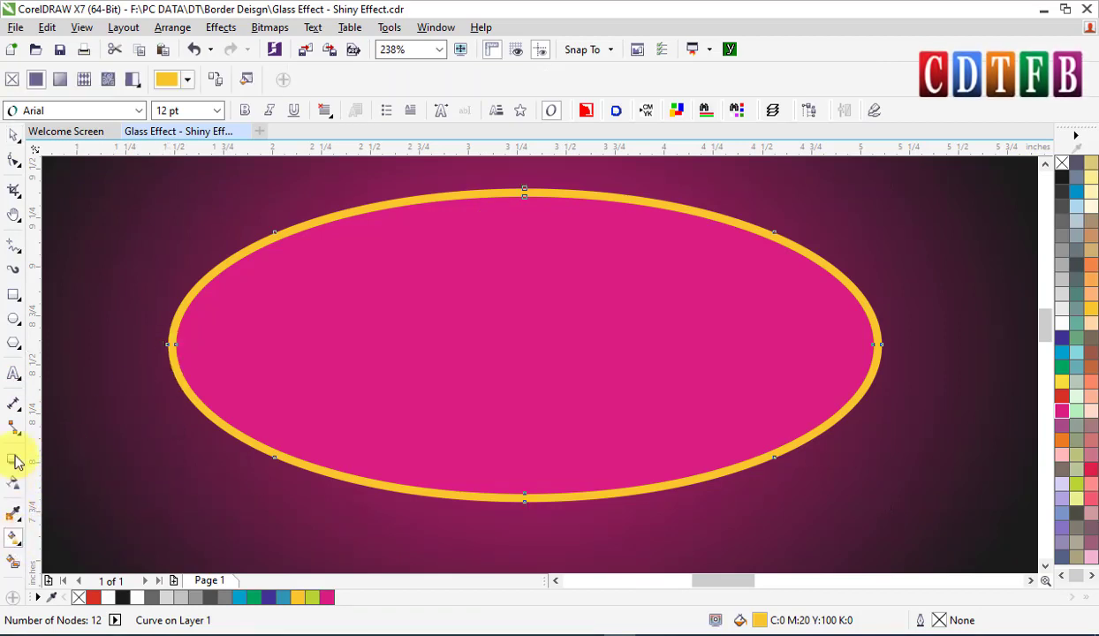
pyautogui.rightClick(1062, 177)
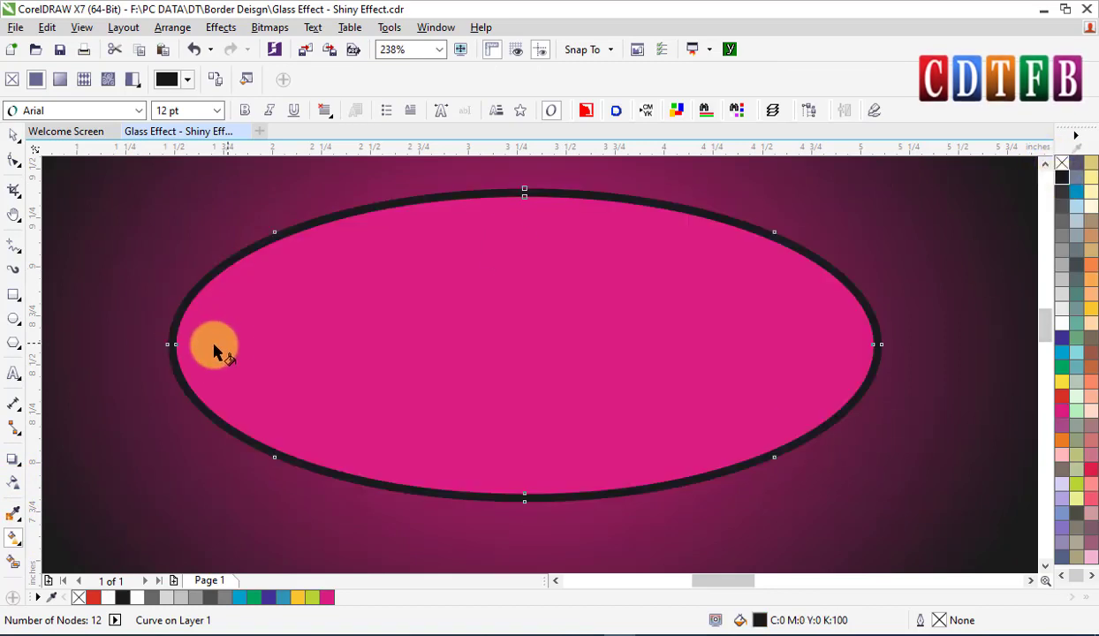
pyautogui.rightClick(1061, 225)
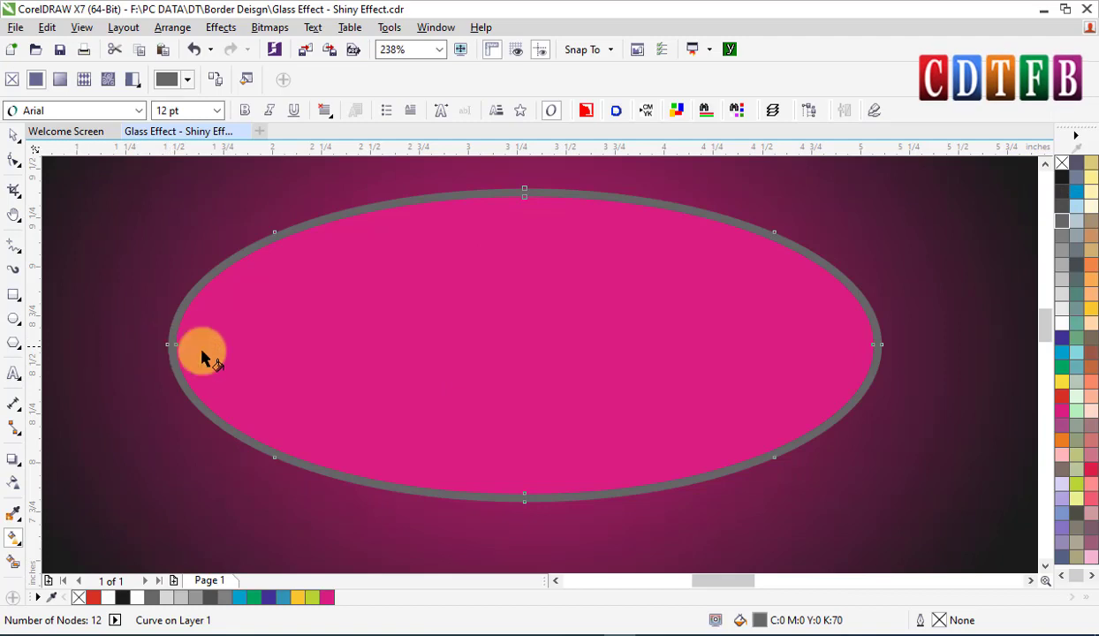
# - Give the ring a horizontal linear fountain fill alternating gray, white, gray, white and gray, with the middle gray stop at 46%
pyautogui.moveTo(201, 357); pyautogui.dragTo(882, 348)
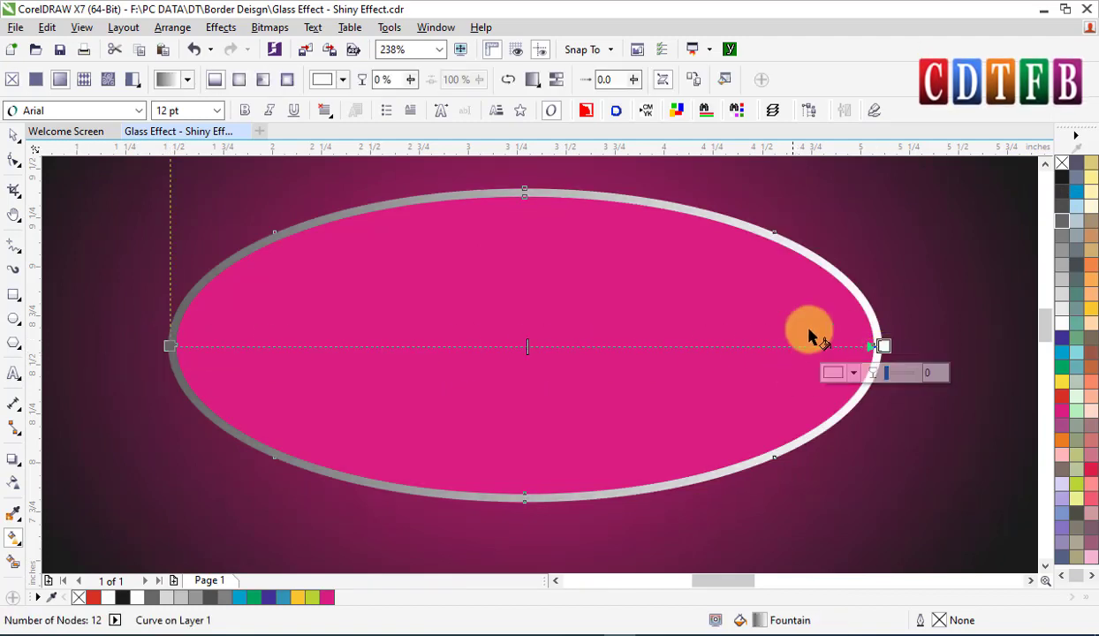
pyautogui.moveTo(1063, 330); pyautogui.dragTo(299, 347)
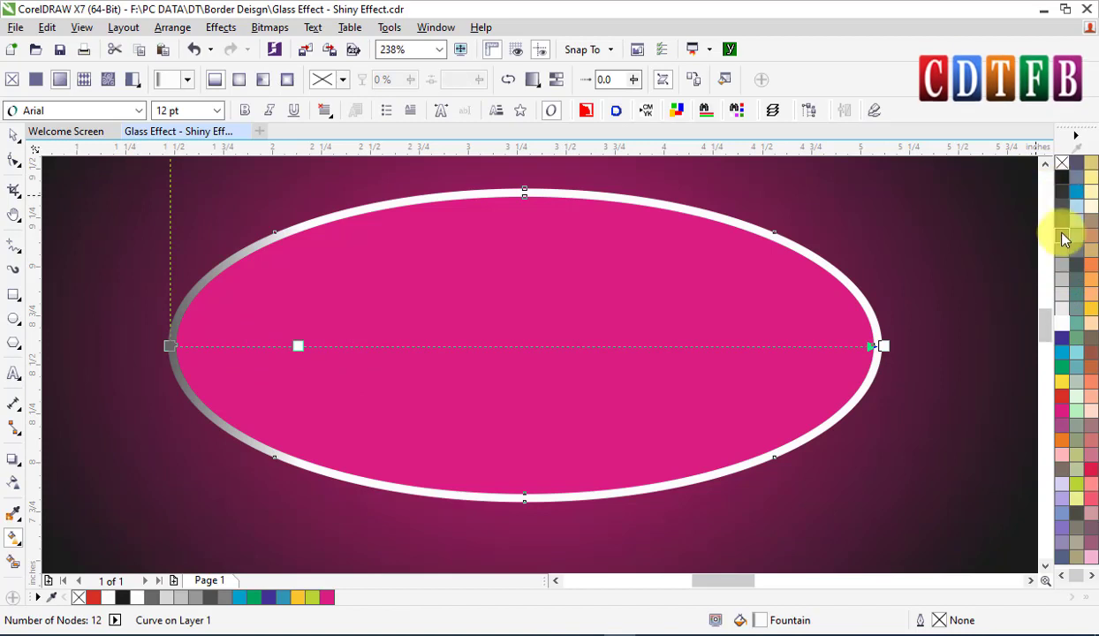
pyautogui.moveTo(1063, 239); pyautogui.dragTo(503, 351)
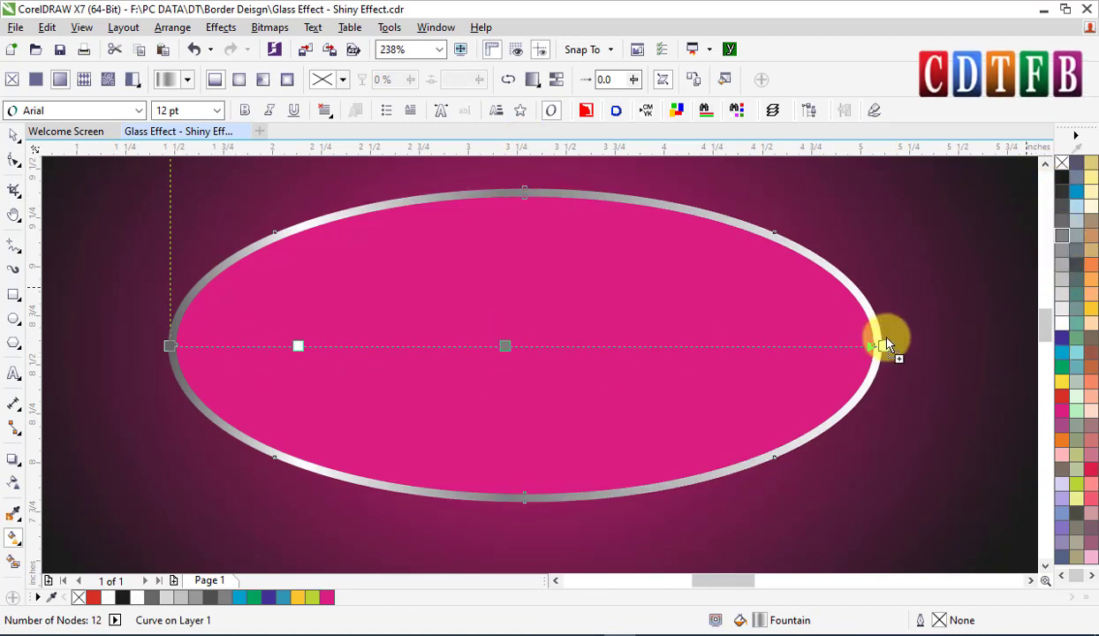
pyautogui.click(1083, 249)
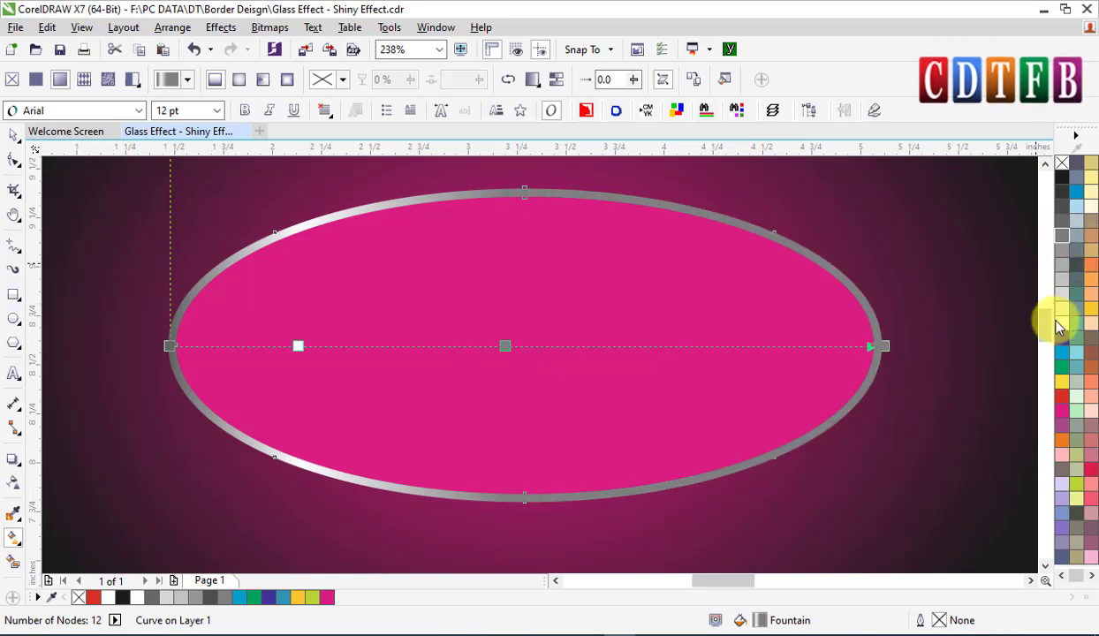
pyautogui.moveTo(1061, 320); pyautogui.dragTo(867, 352)
pyautogui.moveTo(732, 352); pyautogui.dragTo(730, 347)
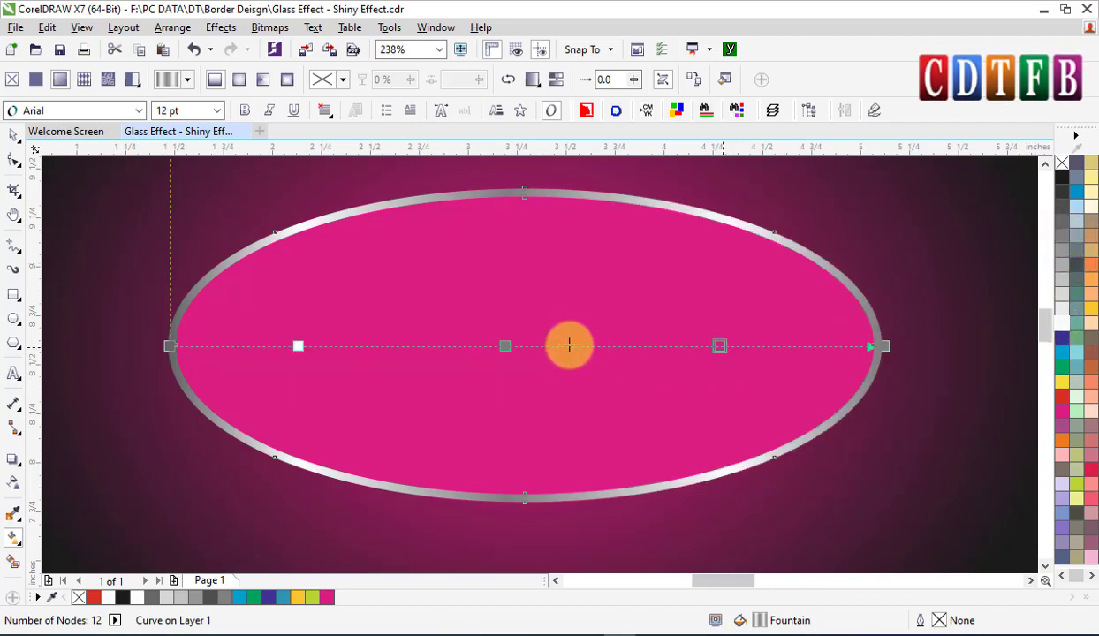
pyautogui.doubleClick(497, 346)
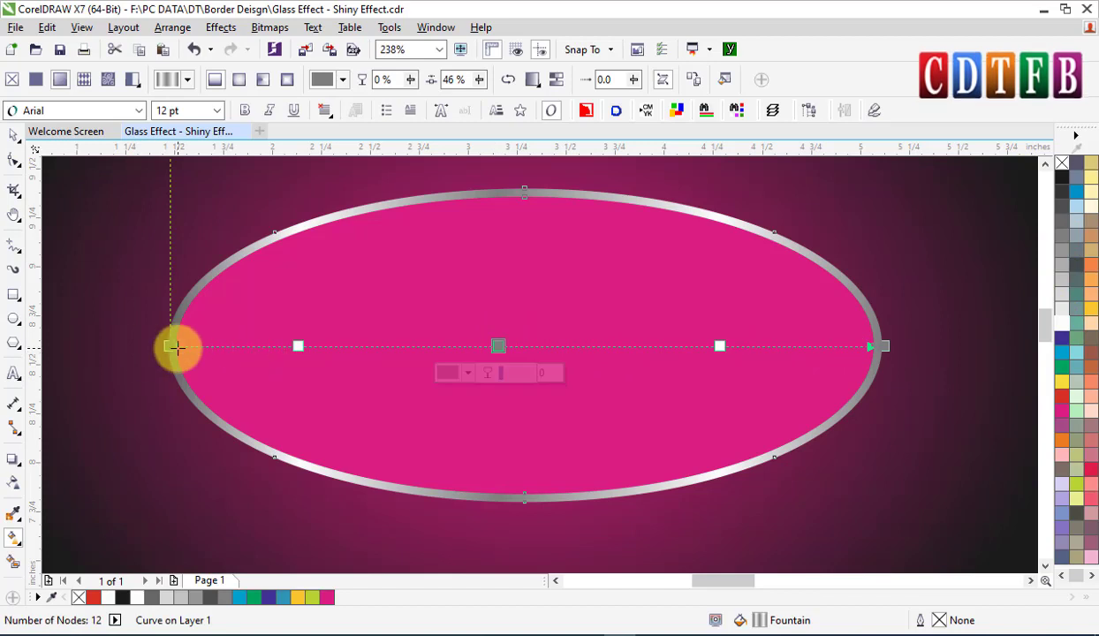
# - Tilt the ring's fountain fill diagonally from lower left to upper right and shift its middle gray stop to 37%
pyautogui.moveTo(164, 353); pyautogui.dragTo(178, 457)
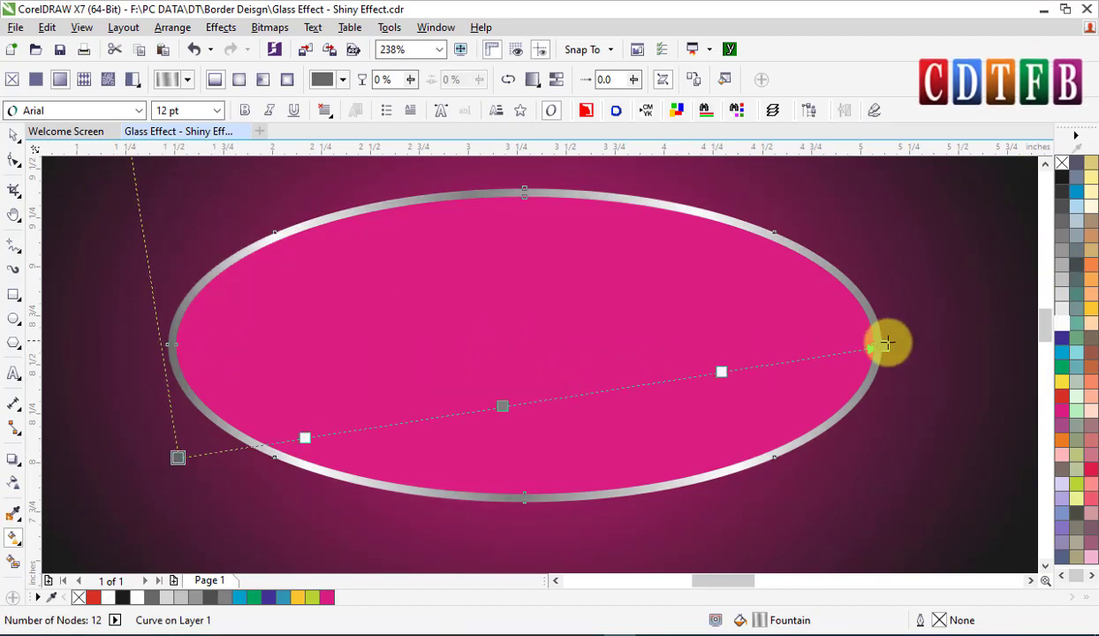
pyautogui.moveTo(886, 340); pyautogui.dragTo(910, 176)
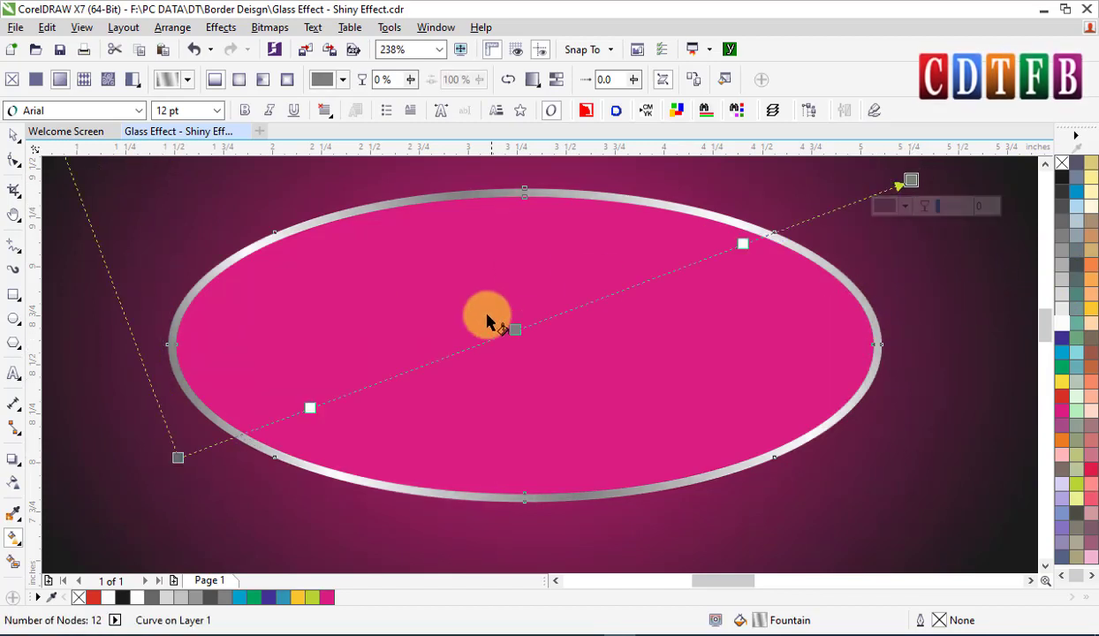
pyautogui.moveTo(508, 335); pyautogui.dragTo(449, 379)
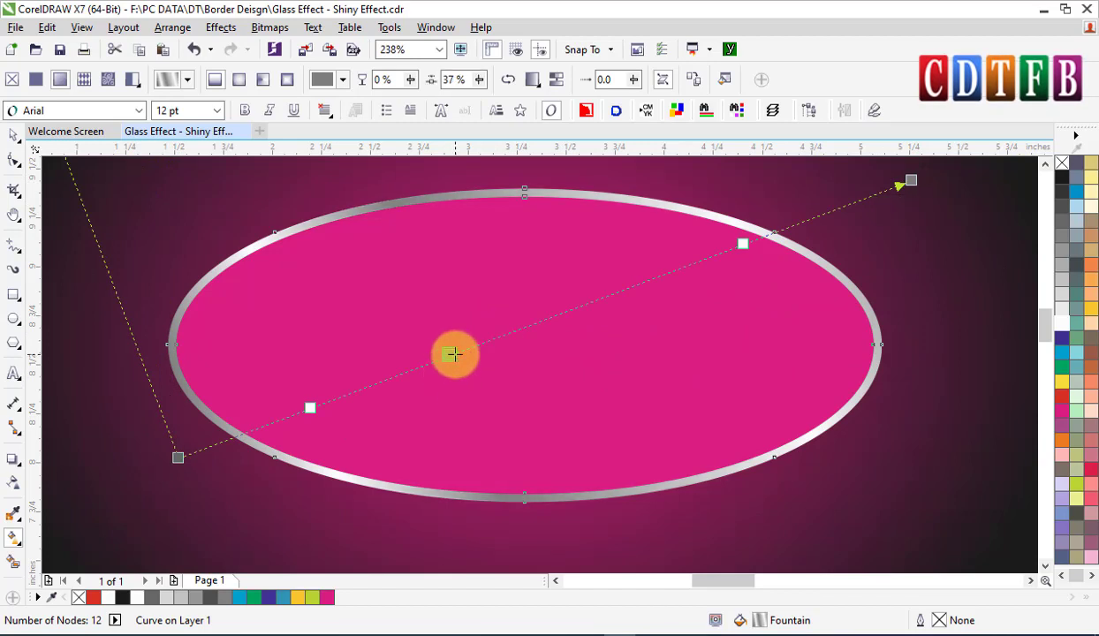
pyautogui.press('space')
pyautogui.scroll(-3, 730, 264)
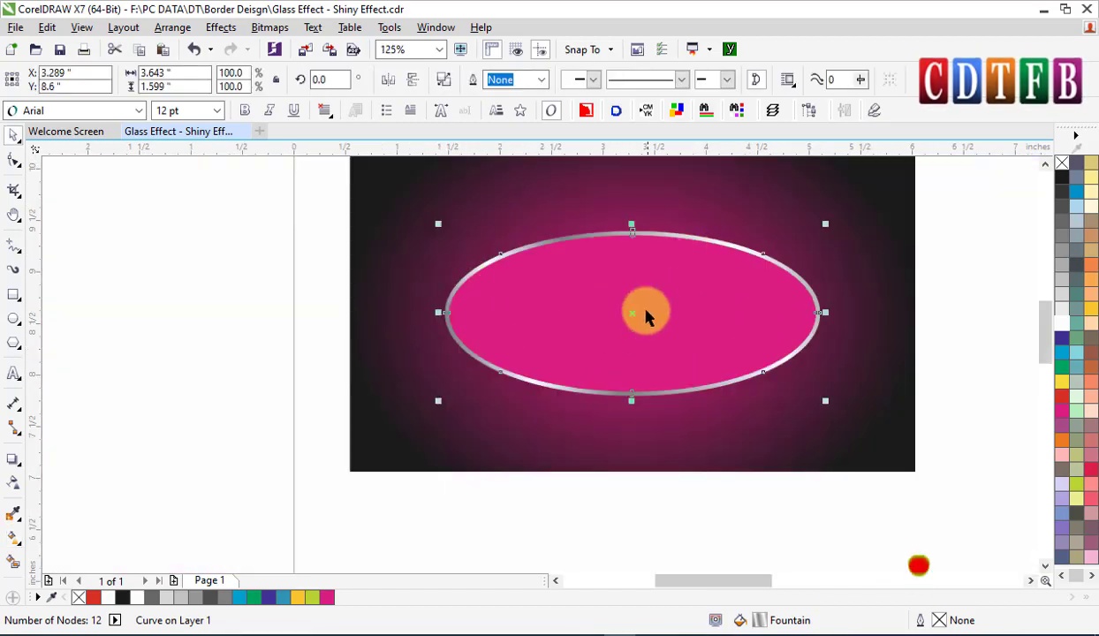
# - Copy the background, oval and ring together twice to the right, forming an evenly spaced row of three designs
pyautogui.click(940, 253)
pyautogui.click(565, 330)
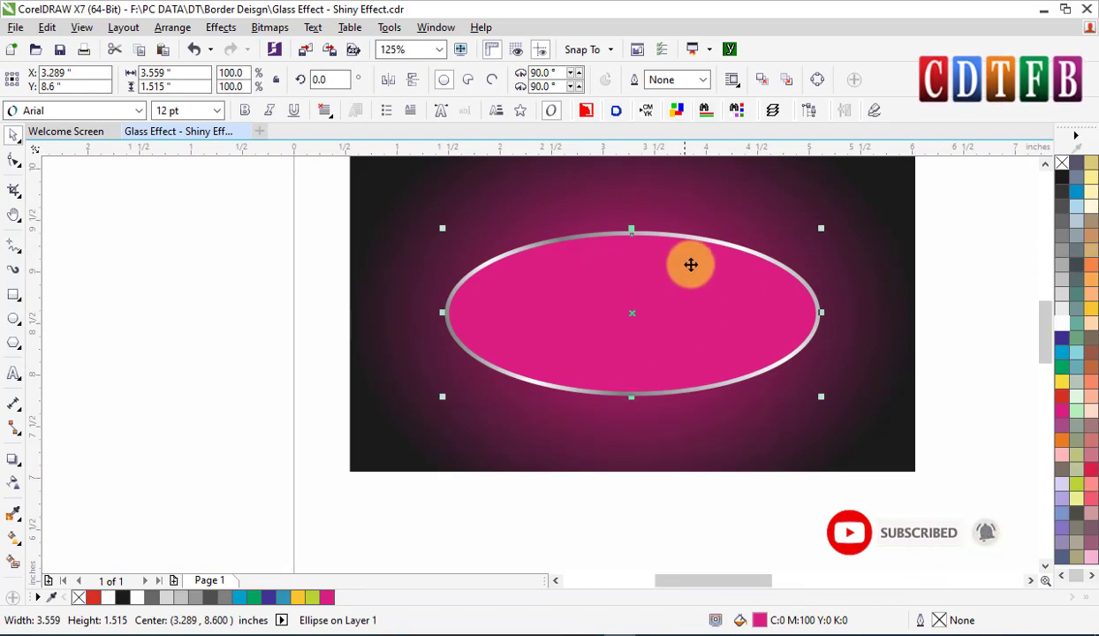
pyautogui.scroll(-4, 670, 275)
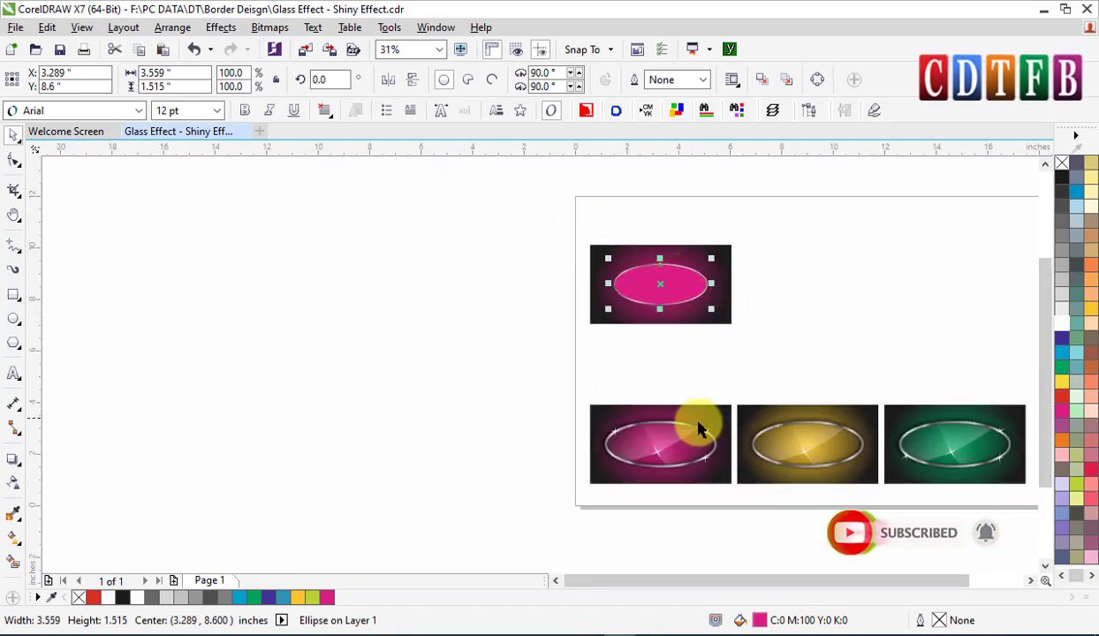
pyautogui.scroll(2, 970, 459)
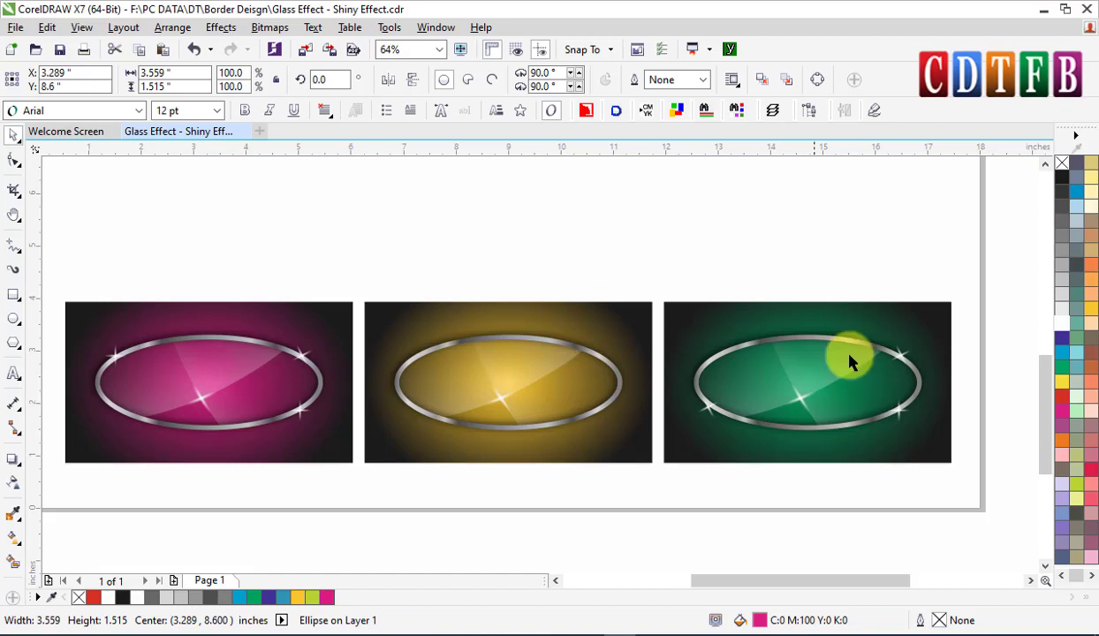
pyautogui.scroll(-1, 830, 394)
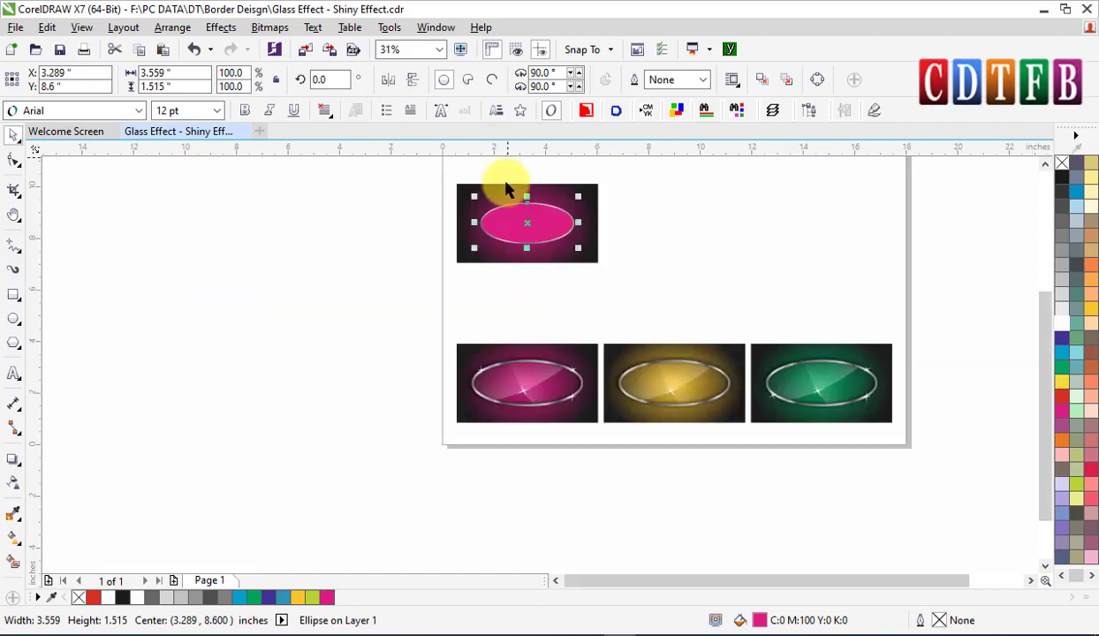
pyautogui.moveTo(429, 172); pyautogui.dragTo(800, 292)
pyautogui.moveTo(95, 205); pyautogui.dragTo(566, 467)
pyautogui.moveTo(231, 339); pyautogui.dragTo(631, 364)
pyautogui.rightClick(632, 364)
pyautogui.hotkey('ctrl', 'r')
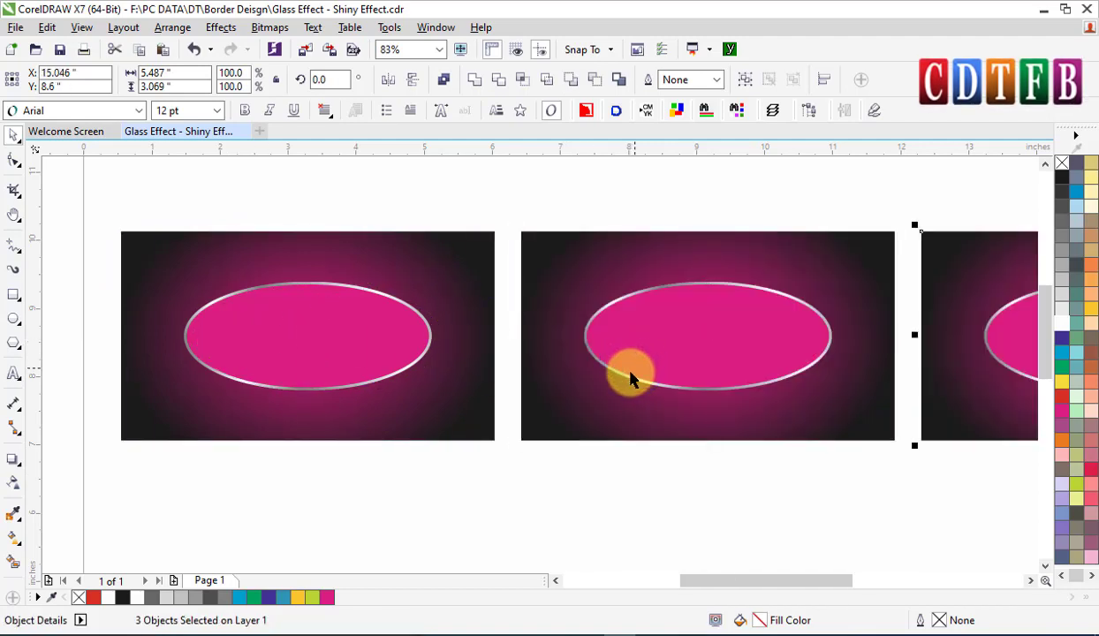
# - Draw a white ellipse without outline, about 6.0 by 1.58 inches, overlapping the upper half of the first design's oval
pyautogui.press('Escape')
pyautogui.press('z')
pyautogui.moveTo(93, 204); pyautogui.dragTo(550, 451)
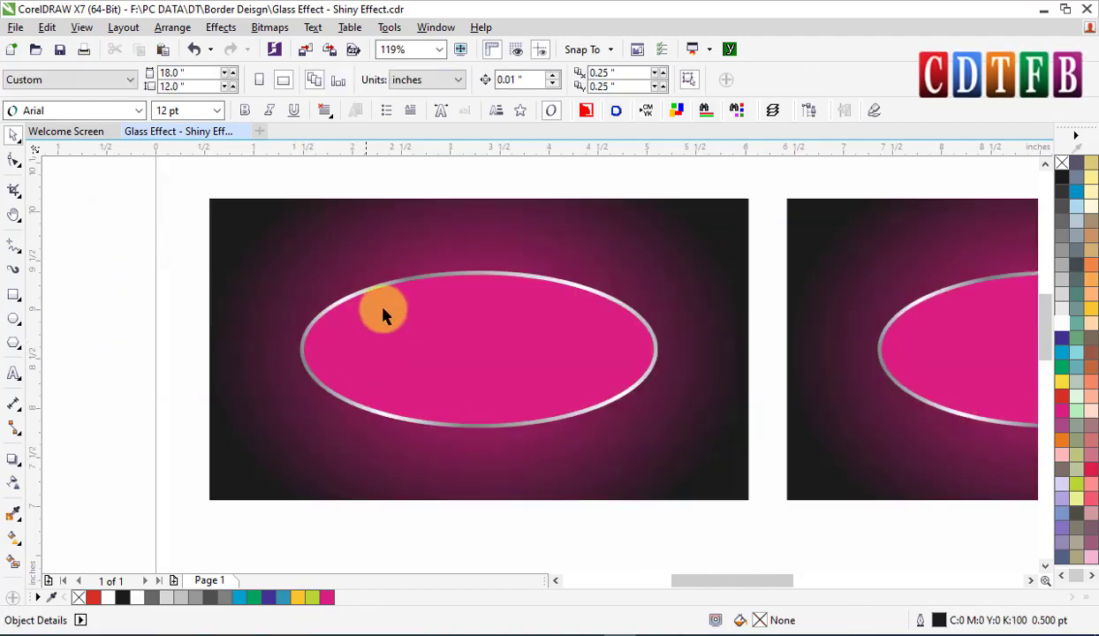
pyautogui.click(430, 291)
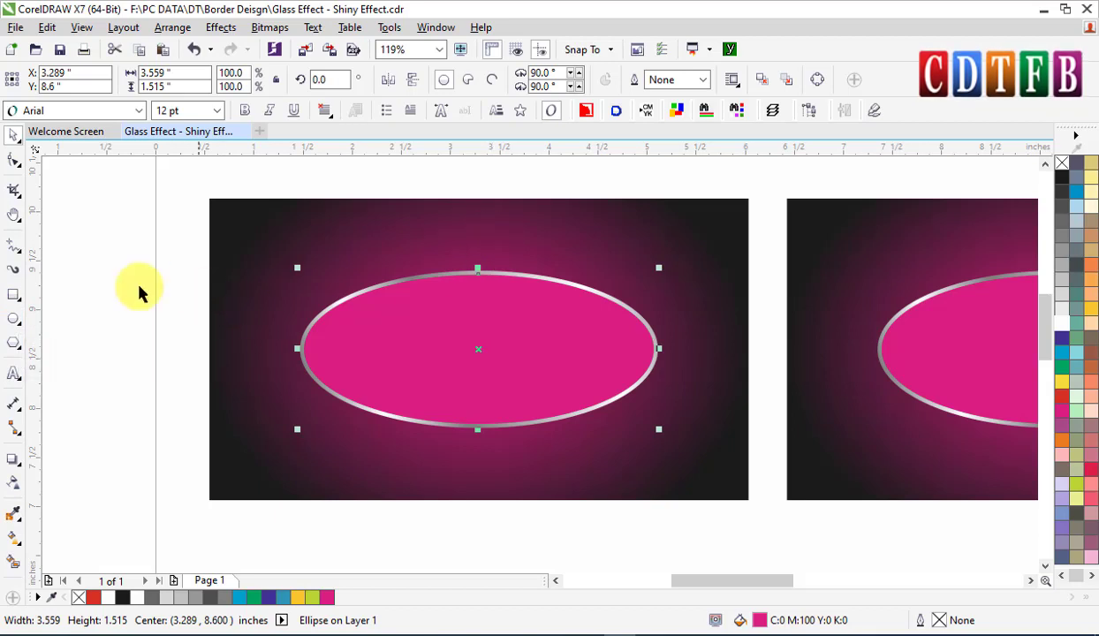
pyautogui.click(13, 318)
pyautogui.moveTo(177, 196)
pyautogui.mouseDown()
pyautogui.moveTo(743, 385)
pyautogui.moveTo(766, 352)
pyautogui.mouseUp()
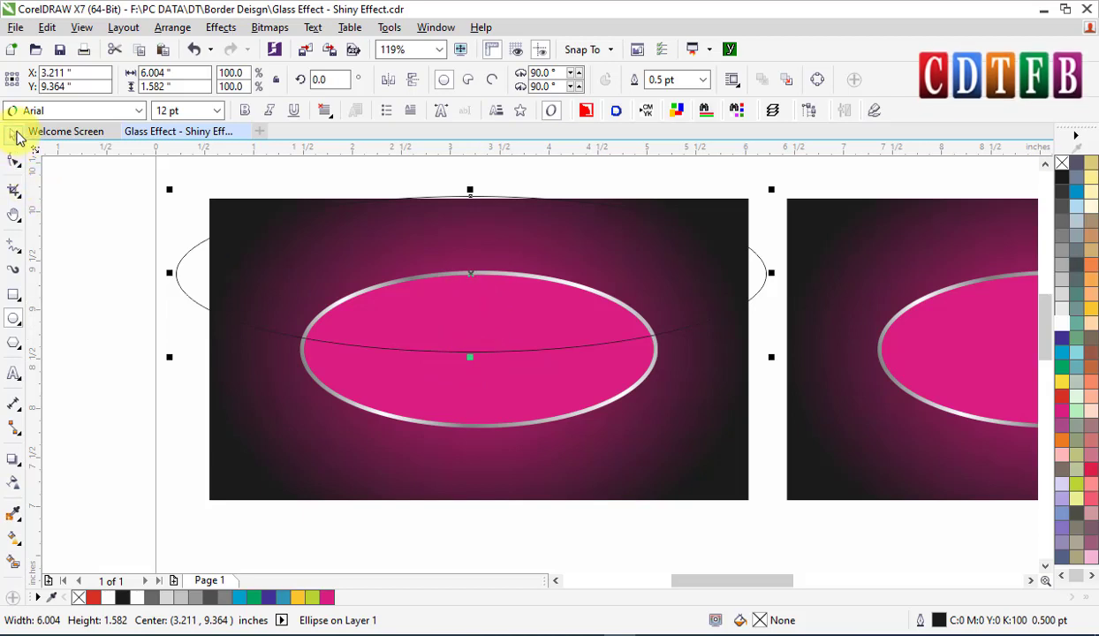
pyautogui.click(1063, 326)
pyautogui.rightClick(1060, 165)
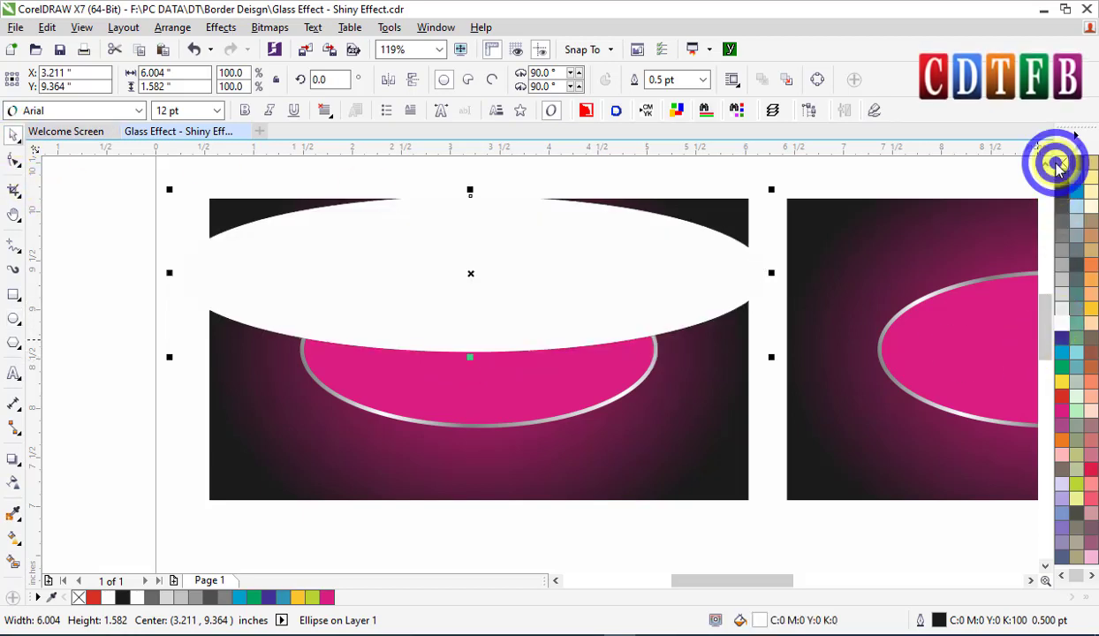
# - Apply a vertical linear transparency to the white ellipse, fading it out upward from below its lower edge to the ring's top
pyautogui.click(13, 485)
pyautogui.moveTo(473, 351); pyautogui.dragTo(473, 195)
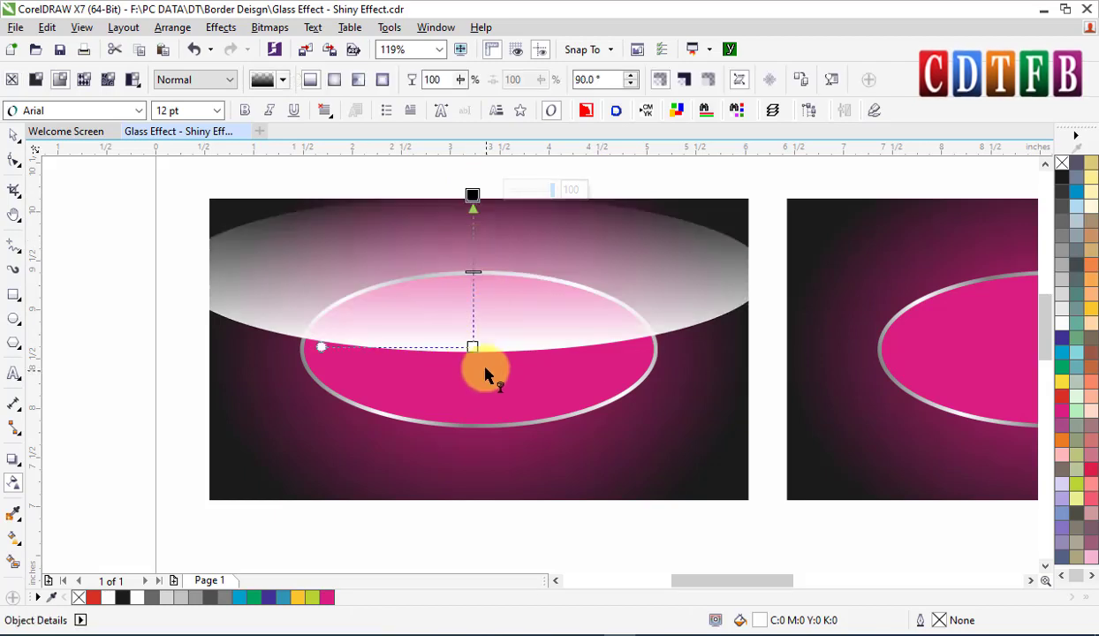
pyautogui.moveTo(472, 346); pyautogui.dragTo(473, 378)
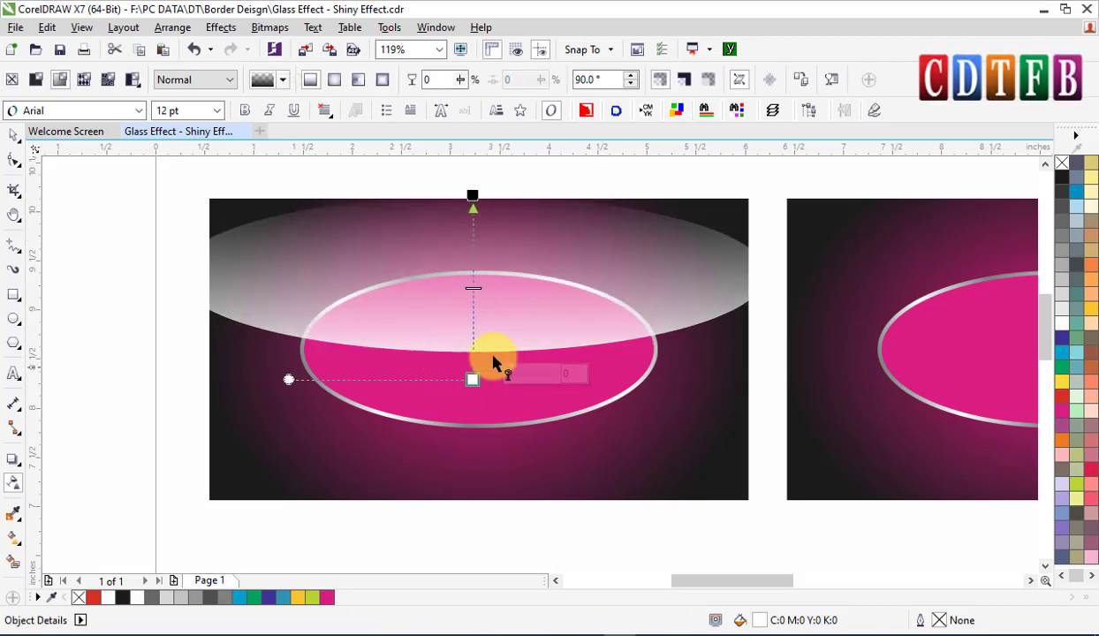
pyautogui.moveTo(480, 279); pyautogui.dragTo(475, 309)
pyautogui.moveTo(472, 195); pyautogui.dragTo(475, 242)
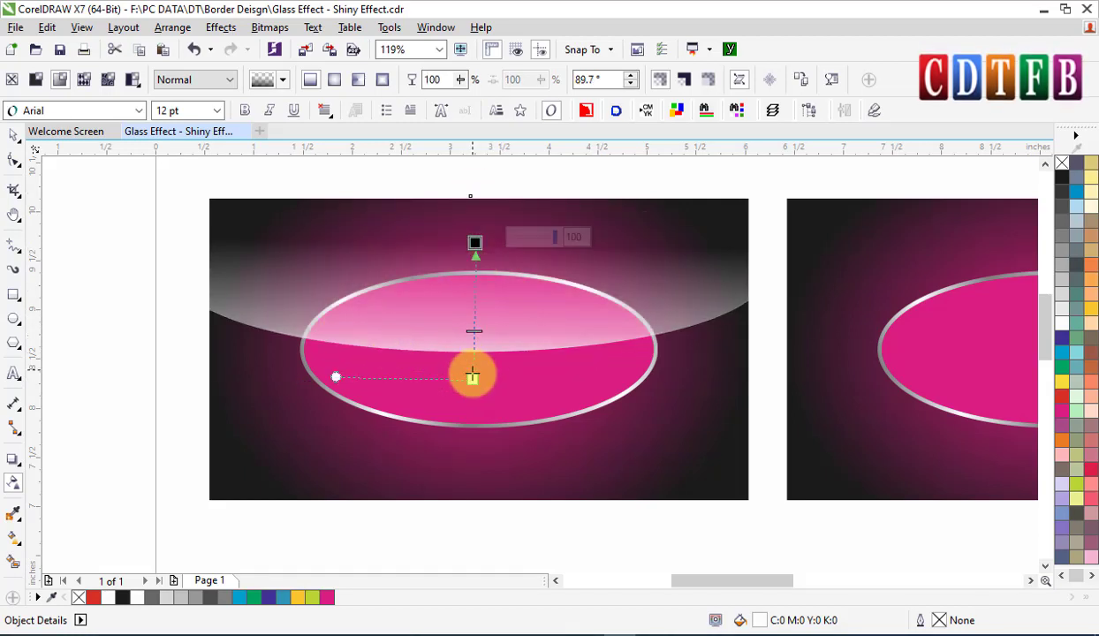
pyautogui.moveTo(473, 376); pyautogui.dragTo(475, 374)
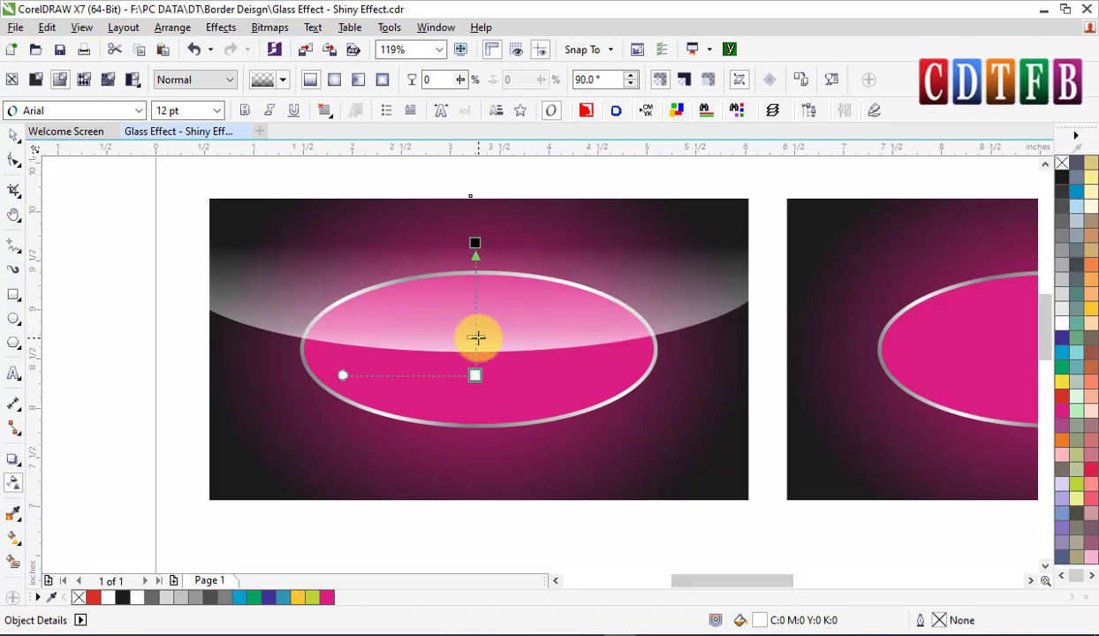
pyautogui.moveTo(476, 245); pyautogui.dragTo(477, 267)
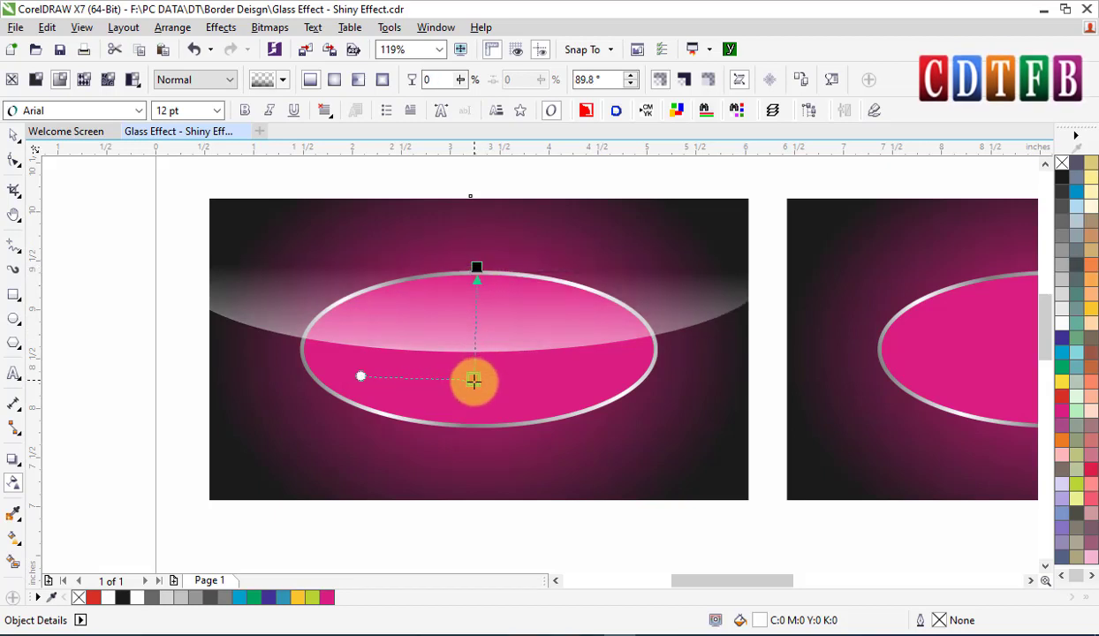
pyautogui.press('space')
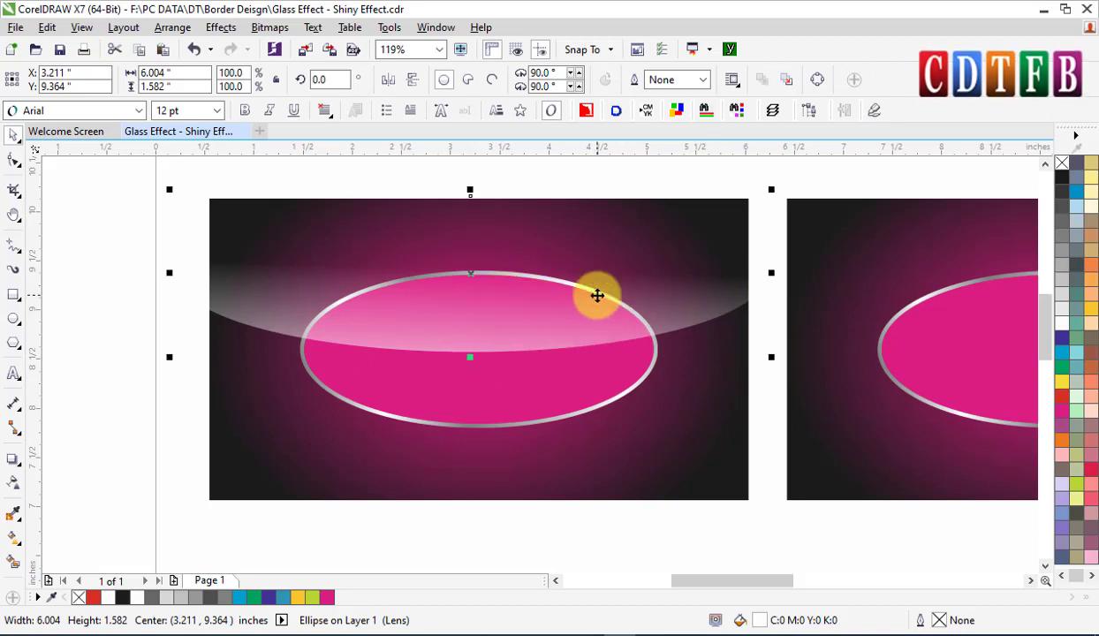
# - Try the Soft Light merge mode on the white ellipse's transparency and settle on Hard Light
pyautogui.click(13, 482)
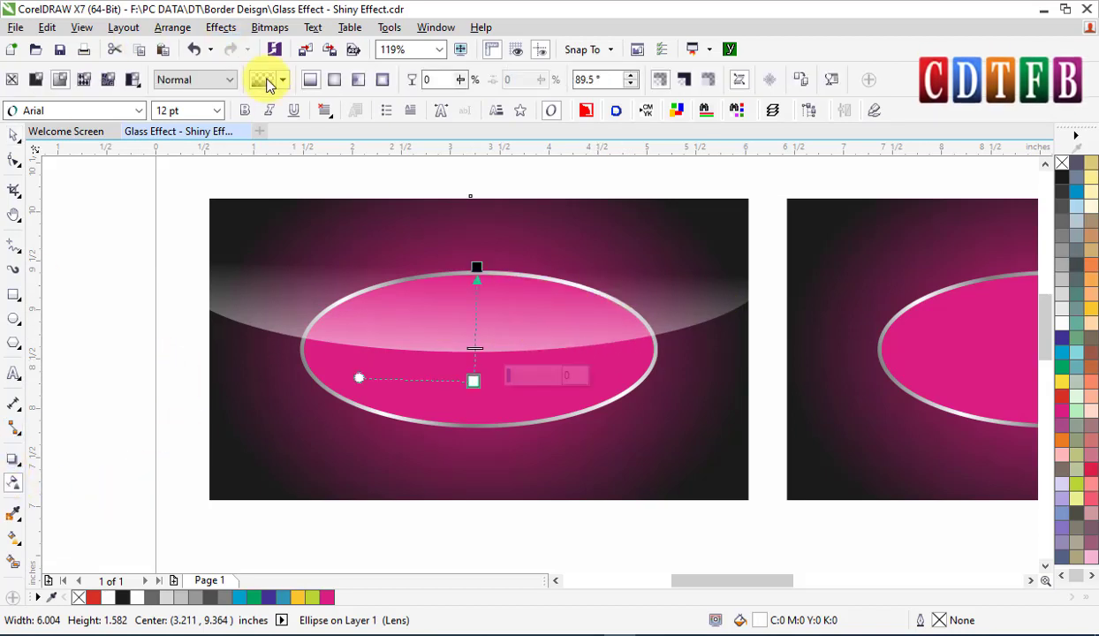
pyautogui.click(209, 82)
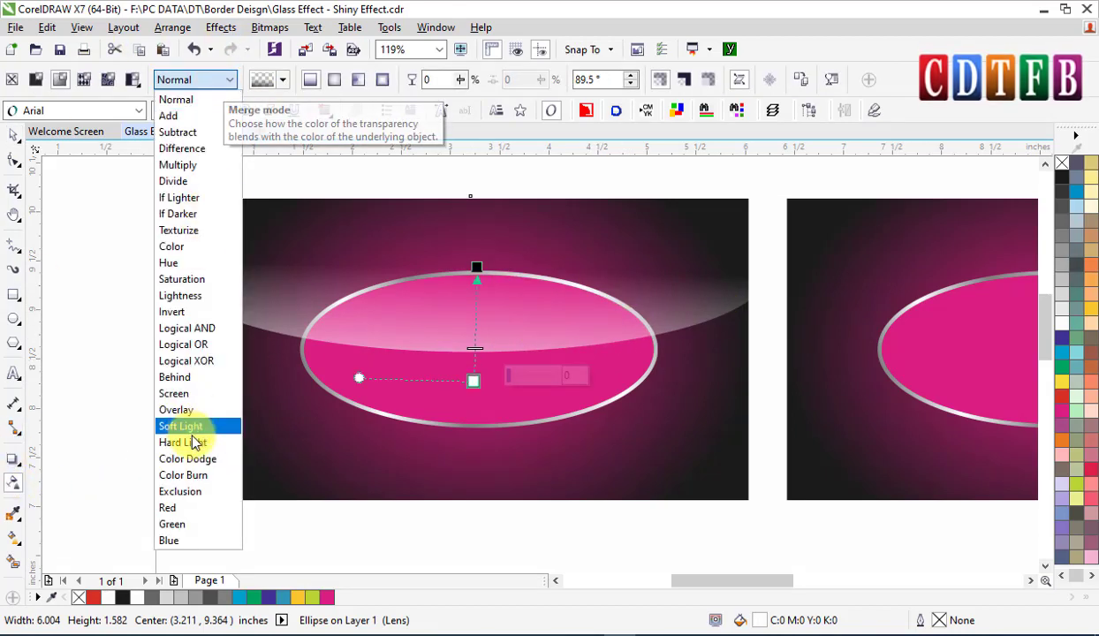
pyautogui.click(193, 427)
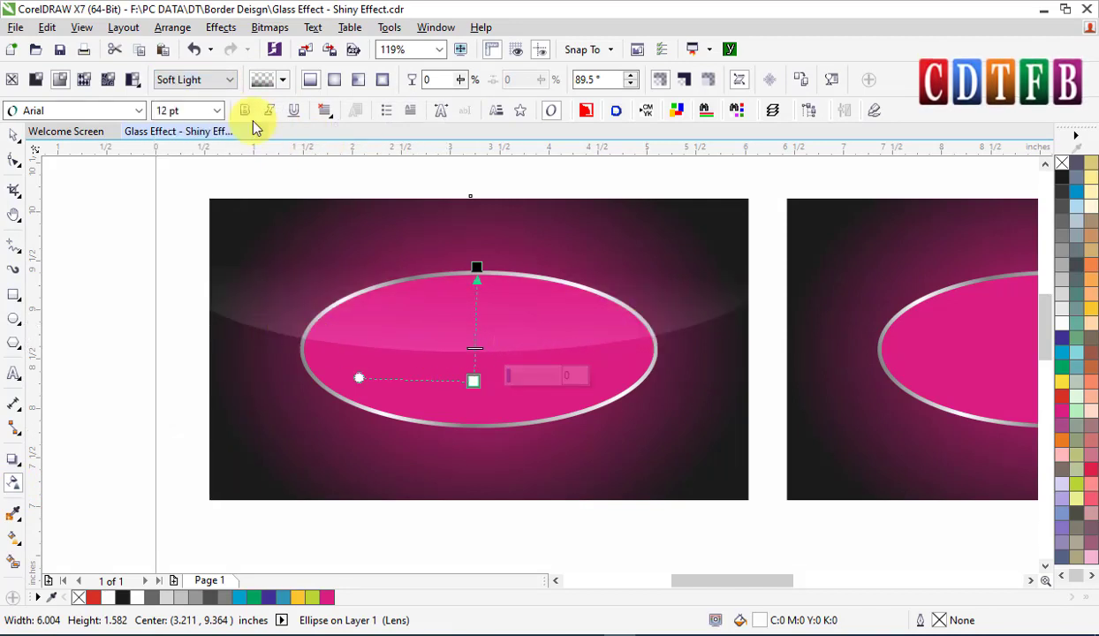
pyautogui.click(211, 77)
pyautogui.click(212, 439)
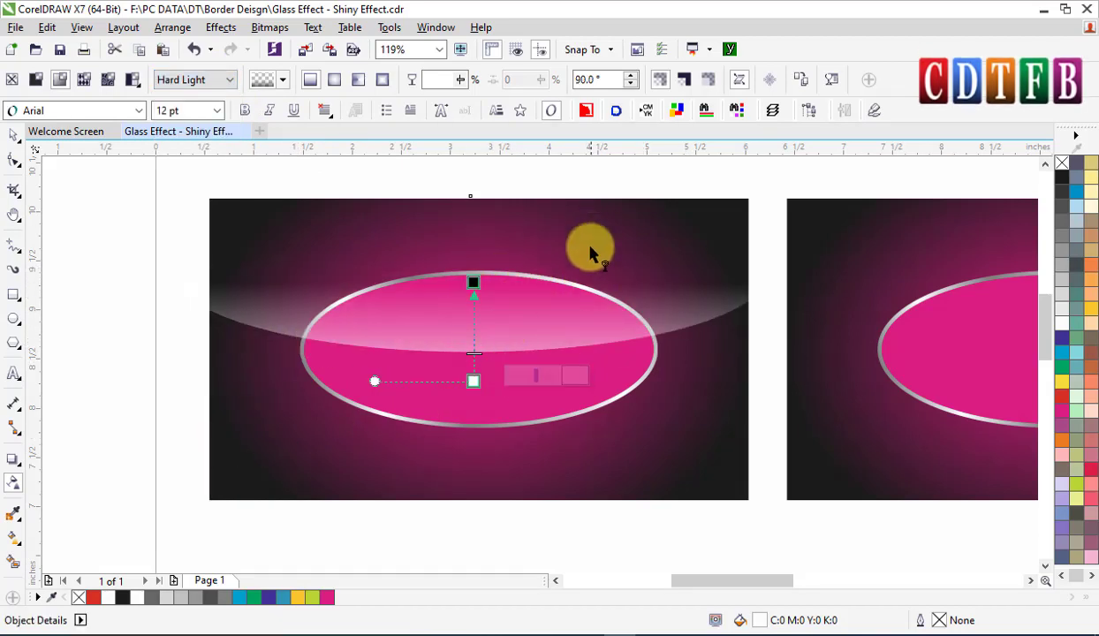
# - Copy the white highlight ellipse to the second design and centre it horizontally on that design's oval
pyautogui.press('space')
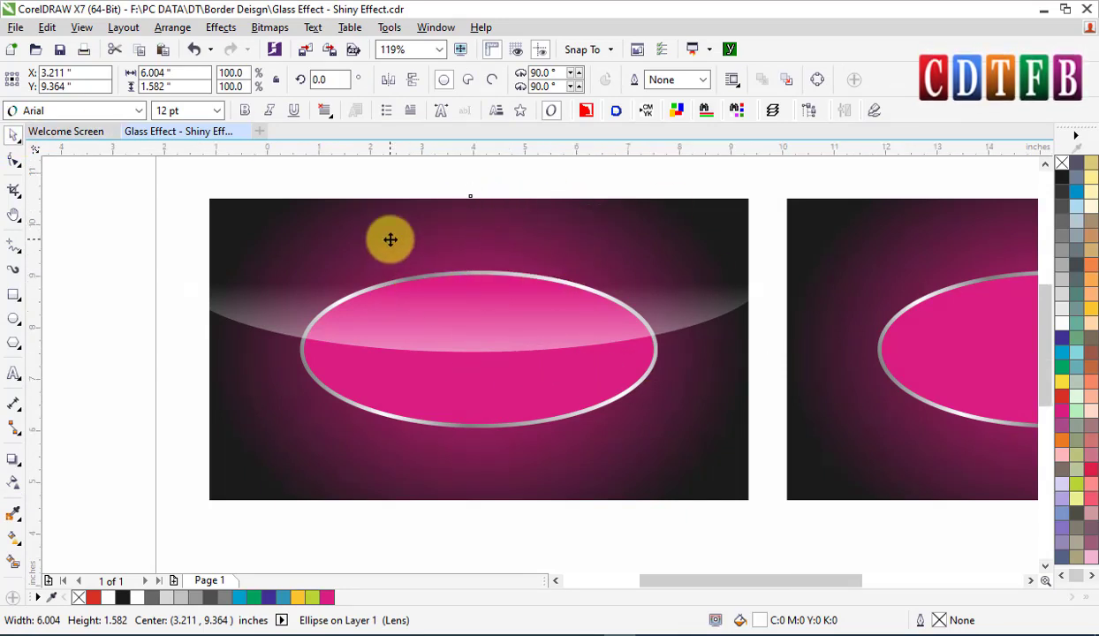
pyautogui.scroll(-2, 391, 238)
pyautogui.moveTo(362, 245); pyautogui.dragTo(577, 246)
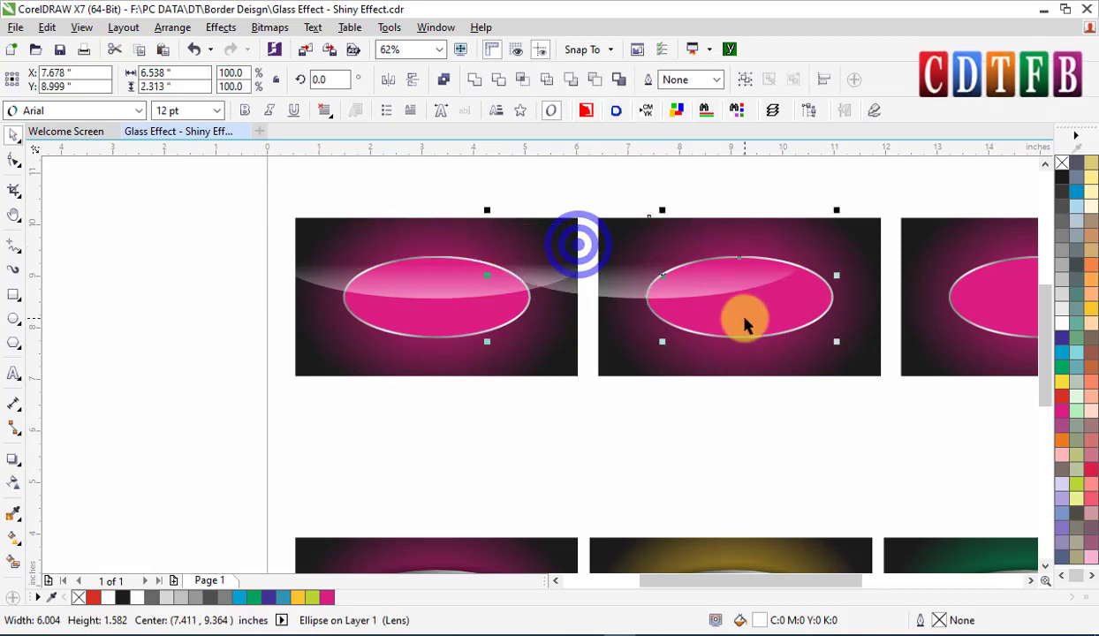
pyautogui.press('Escape')
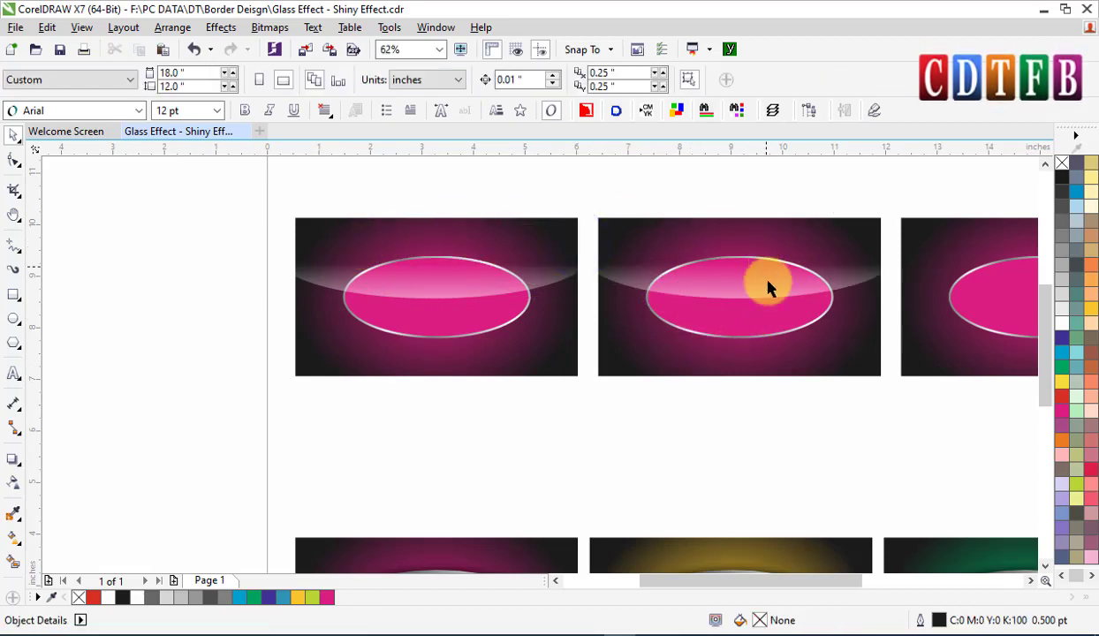
# - PowerClip the first design's white highlight ellipse inside its pink oval
pyautogui.click(552, 260)
pyautogui.rightClick(552, 259)
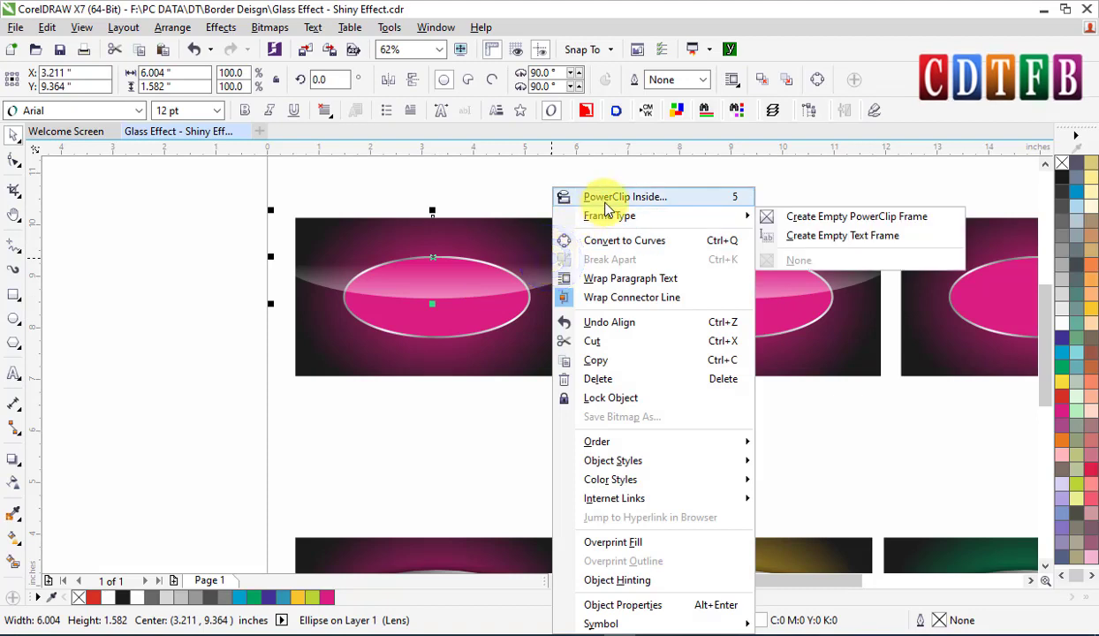
pyautogui.click(590, 199)
pyautogui.click(461, 315)
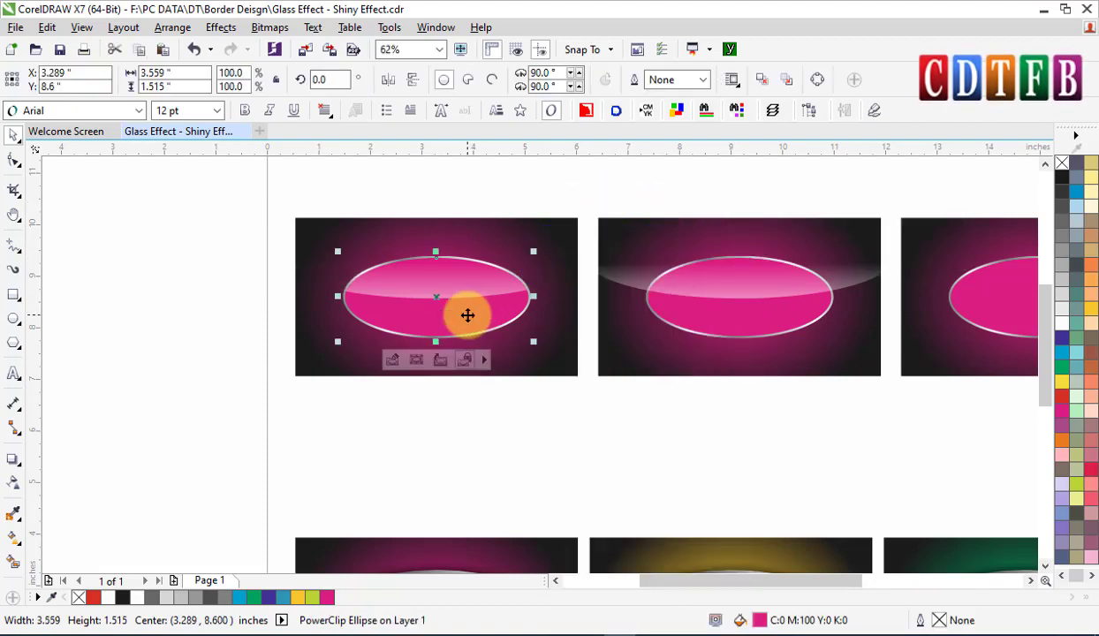
# - Remove the pink fill from the first design's oval, keeping the clipped highlight inside it
pyautogui.moveTo(619, 380); pyautogui.dragTo(281, 226)
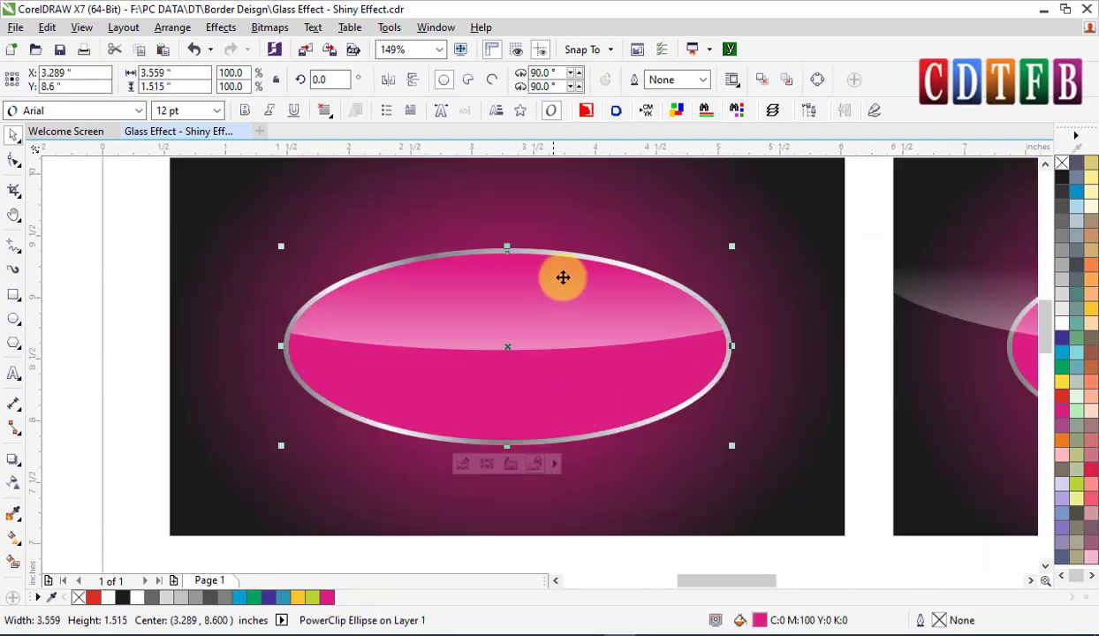
pyautogui.moveTo(558, 283); pyautogui.dragTo(612, 207)
pyautogui.hotkey('ctrl', 'z')
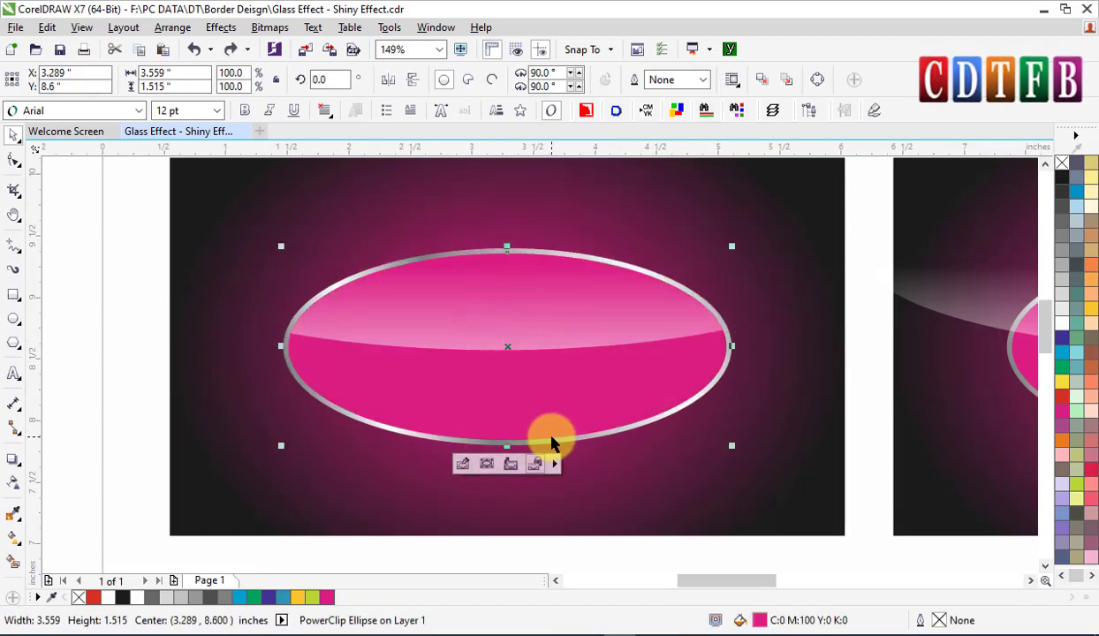
pyautogui.click(1063, 165)
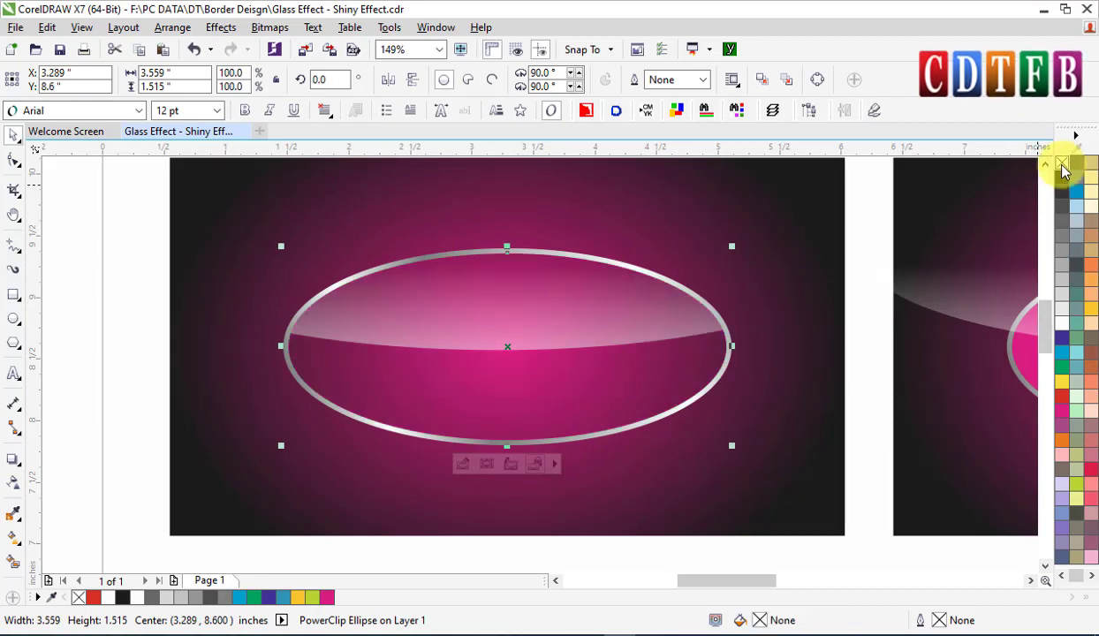
pyautogui.scroll(-2, 579, 281)
pyautogui.press('Escape')
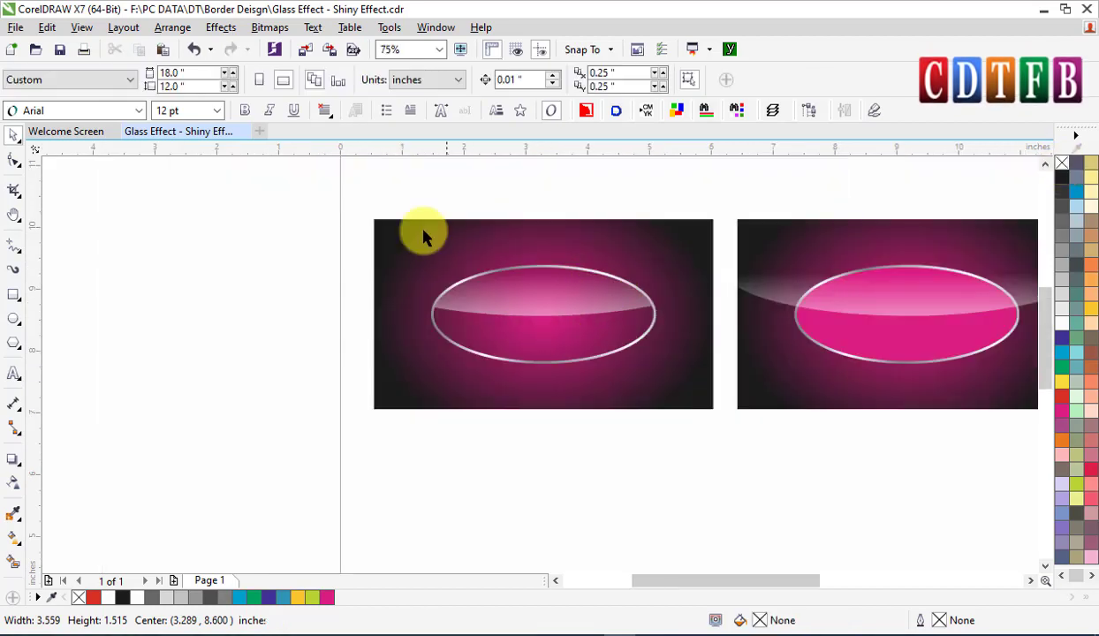
# - Add a centred drop shadow to the first design's metallic ring, with feathering direction Middle and Inverse Squared edges
pyautogui.press('F2')
pyautogui.moveTo(405, 209); pyautogui.dragTo(700, 403)
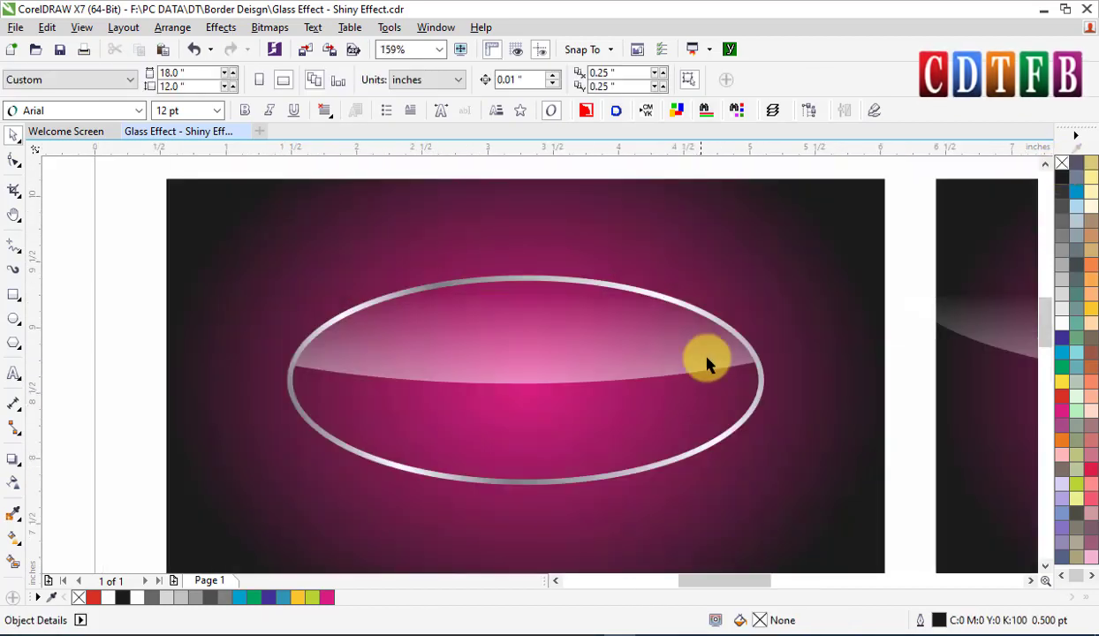
pyautogui.click(550, 279)
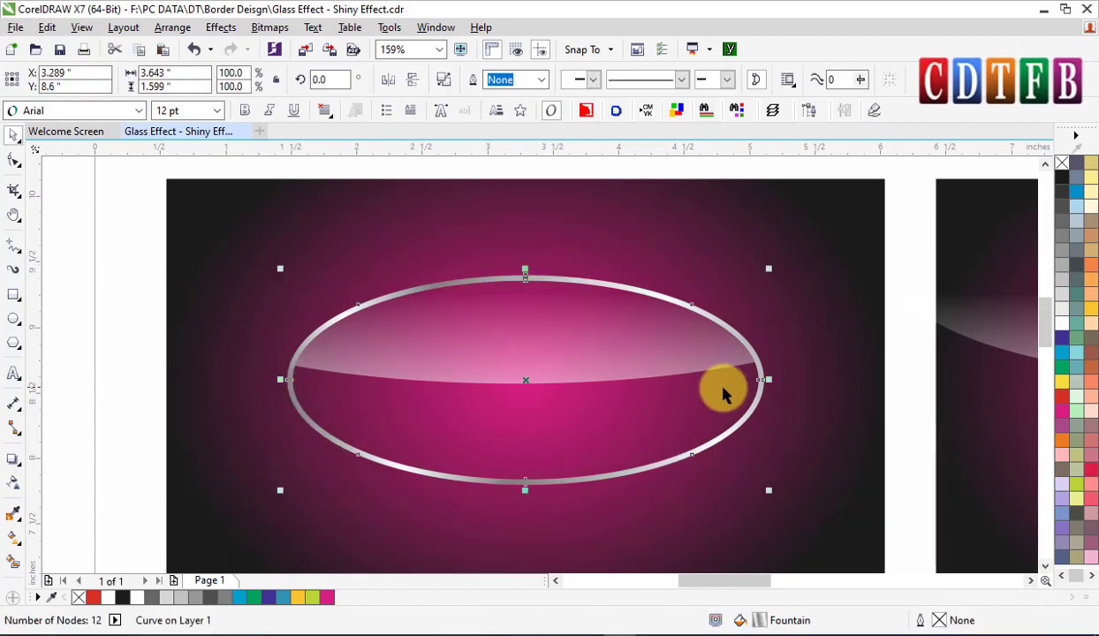
pyautogui.click(10, 460)
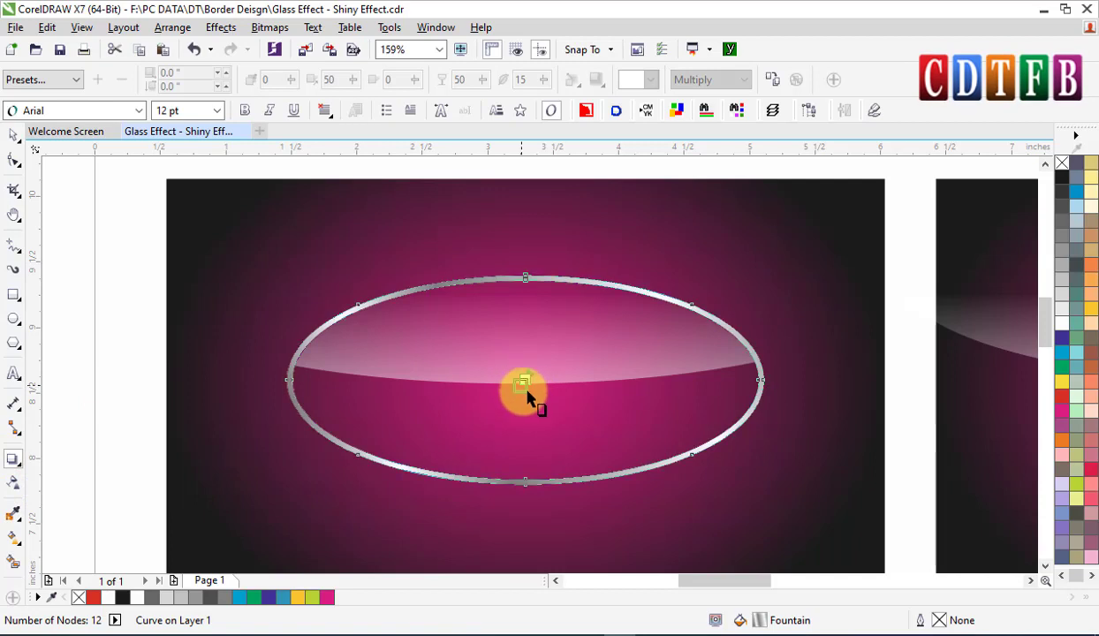
pyautogui.moveTo(527, 398); pyautogui.dragTo(524, 394)
pyautogui.click(574, 79)
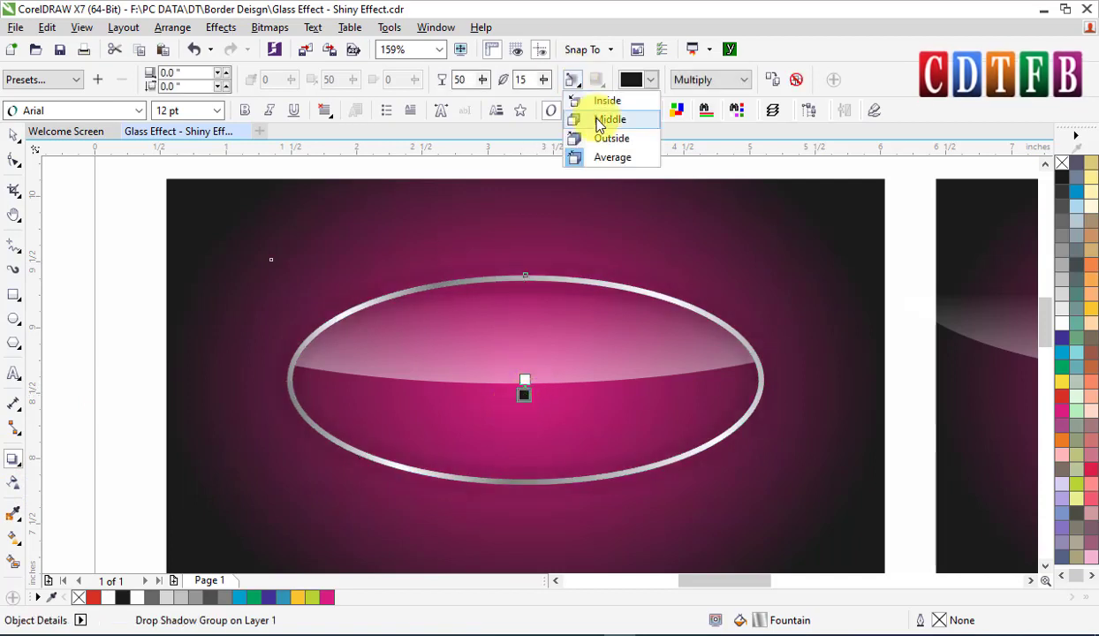
pyautogui.click(598, 122)
pyautogui.click(605, 80)
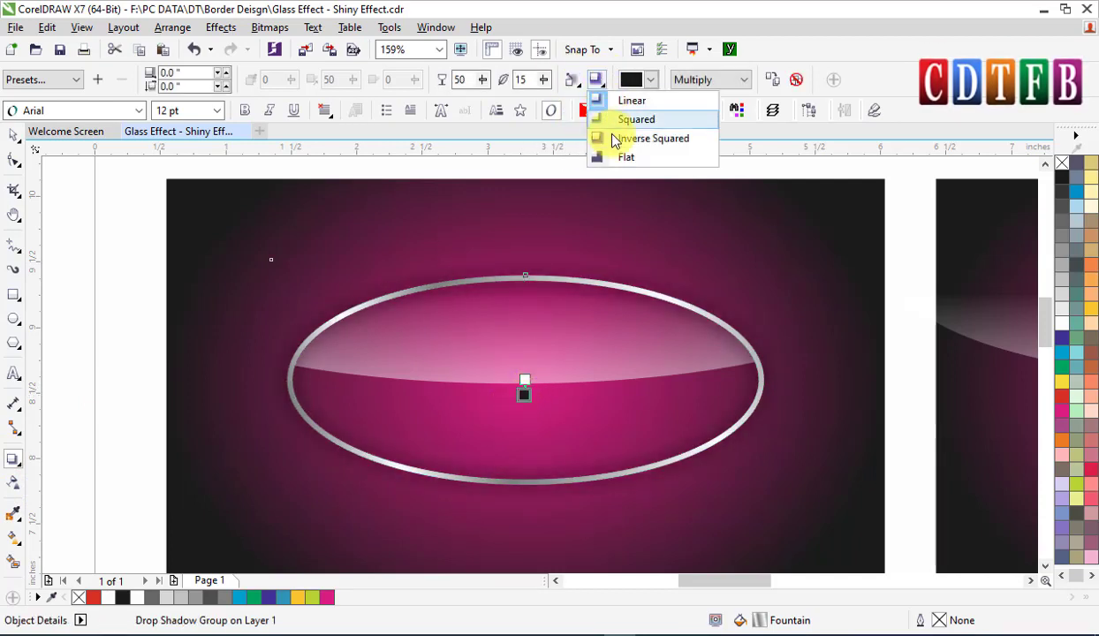
pyautogui.click(608, 139)
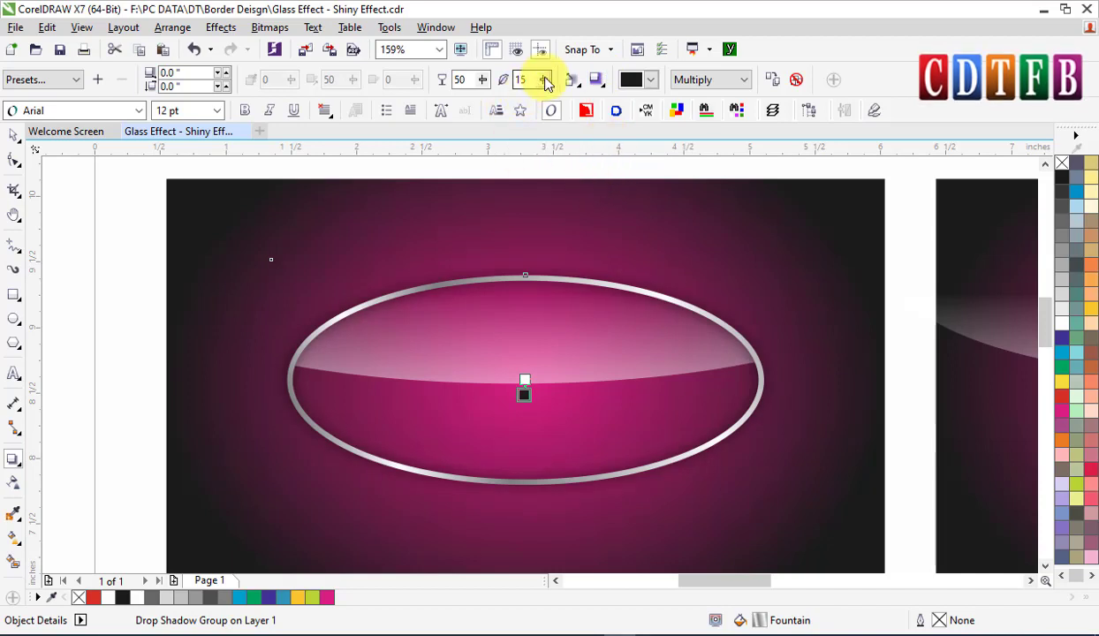
# - Set the ring shadow's feathering to 19 and its opacity to 88
pyautogui.moveTo(544, 81); pyautogui.dragTo(525, 121)
pyautogui.click(487, 80)
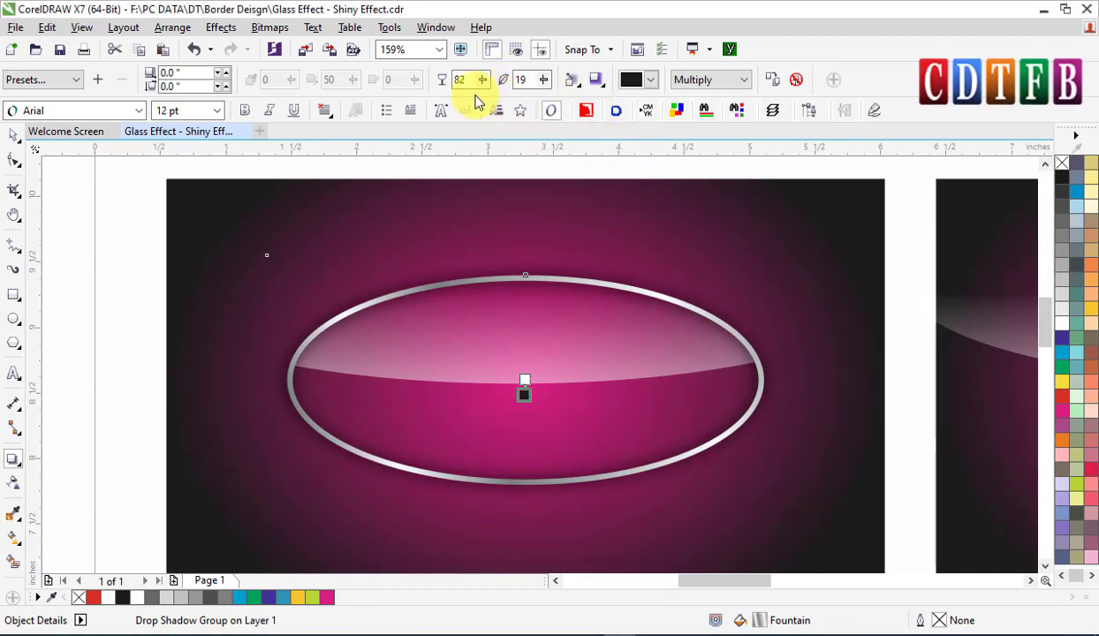
pyautogui.moveTo(485, 84); pyautogui.dragTo(522, 316)
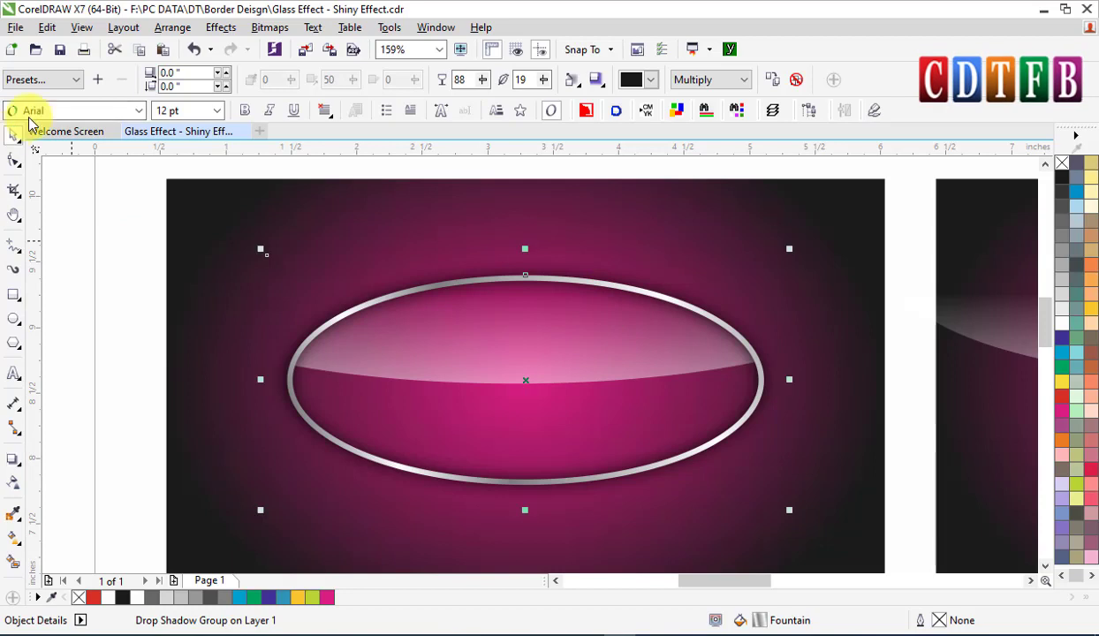
# - Break the drop shadow group apart to separate the shadow from the metallic ring
pyautogui.rightClick(561, 268)
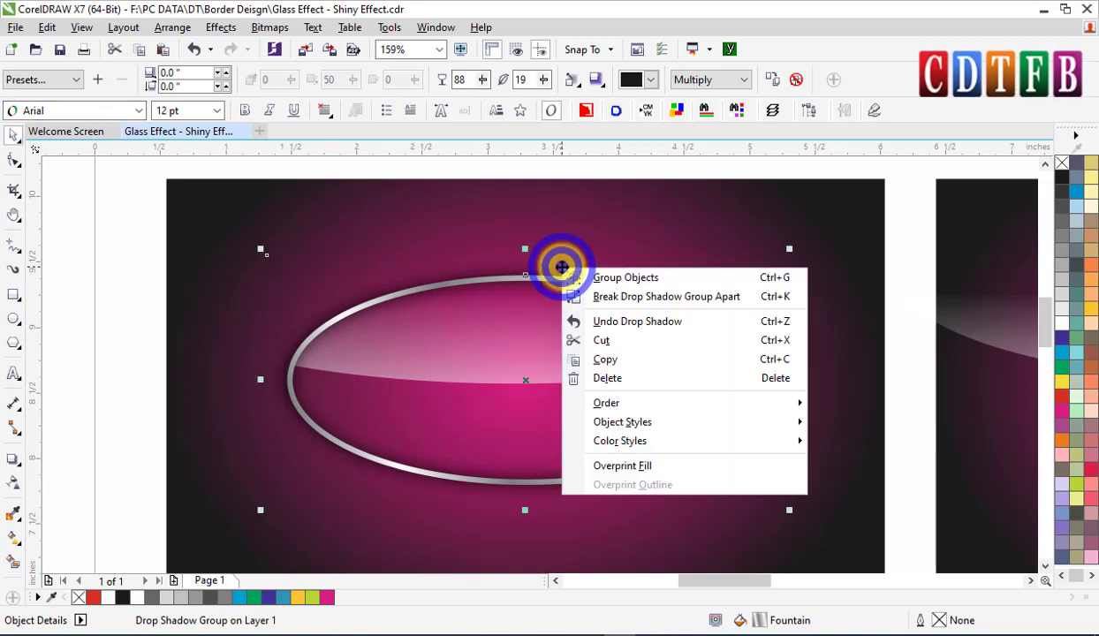
pyautogui.click(669, 297)
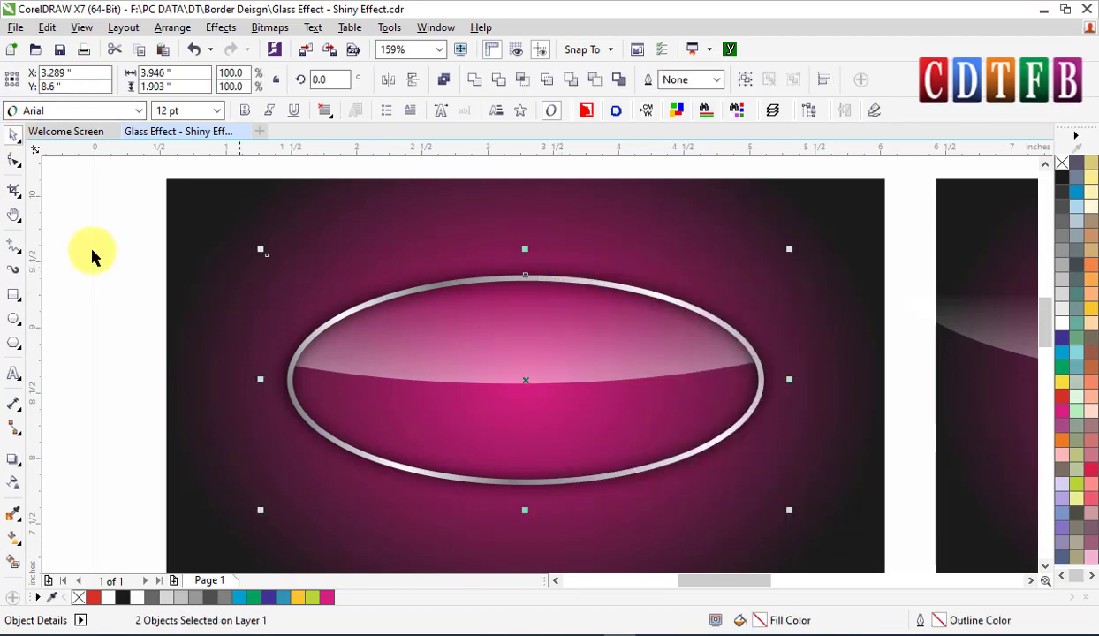
pyautogui.click(92, 228)
pyautogui.scroll(-2, 545, 313)
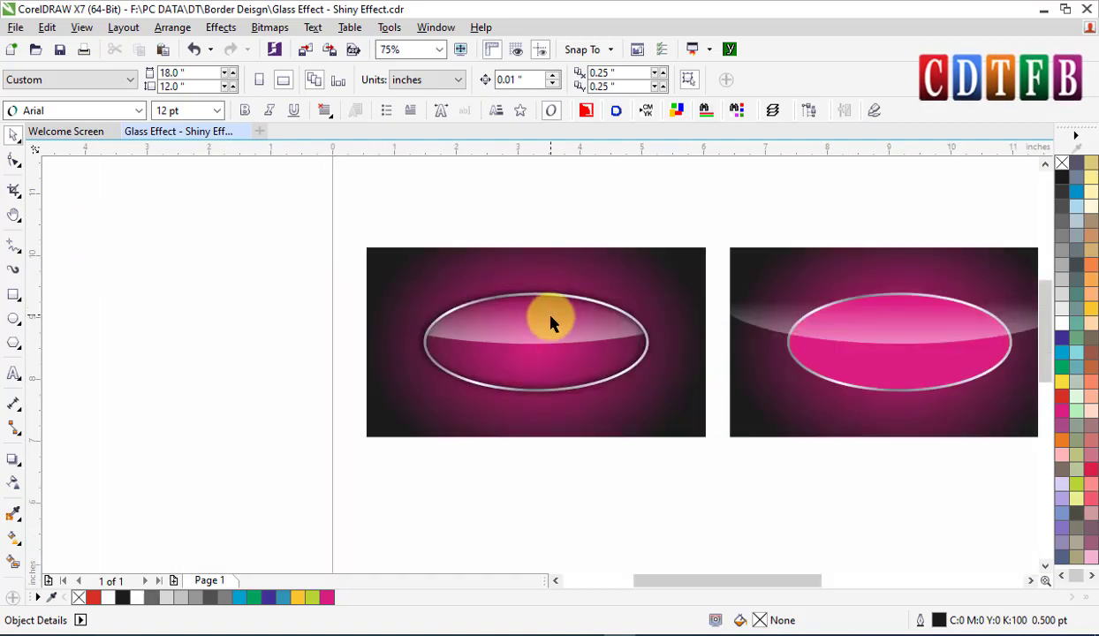
pyautogui.scroll(2, 536, 306)
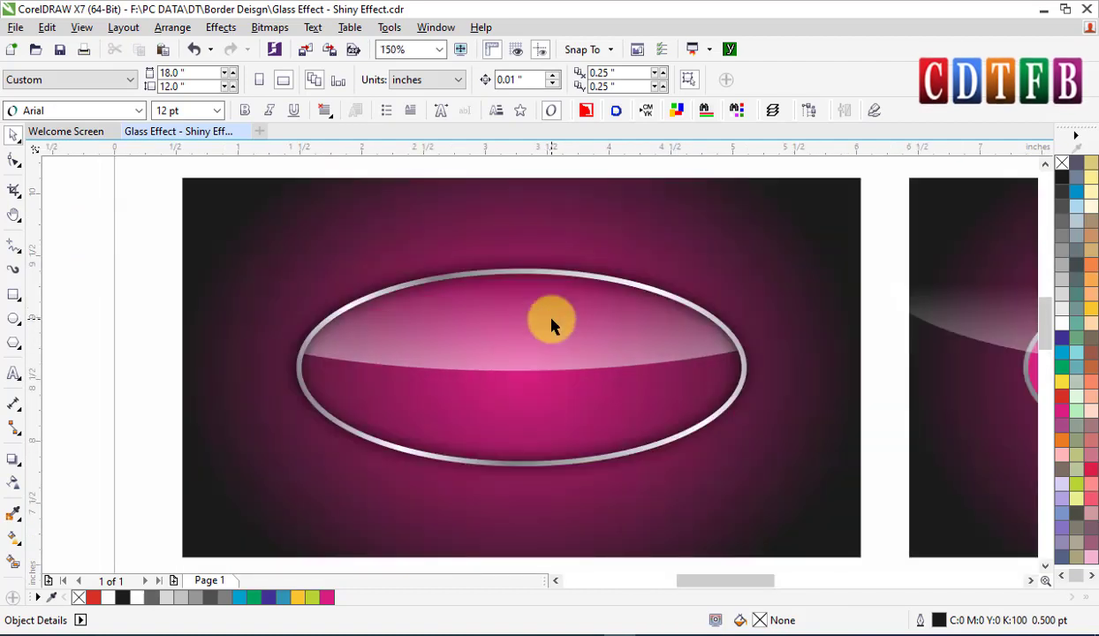
# - Try to PowerClip the separated shadow inside the first design's unfilled oval
pyautogui.click(496, 269)
pyautogui.rightClick(495, 269)
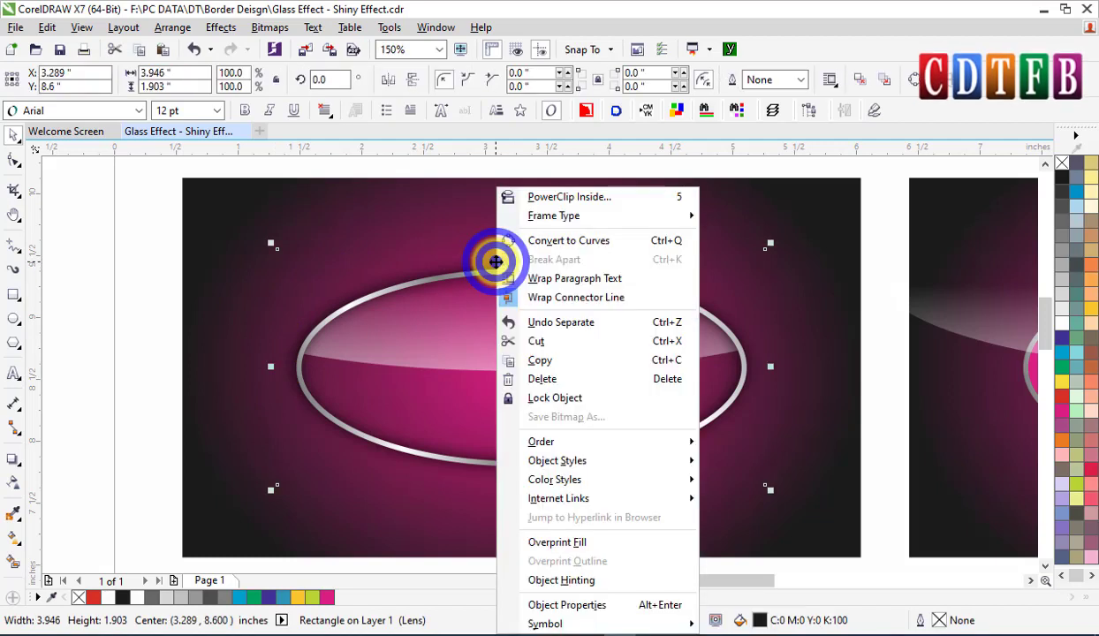
pyautogui.click(557, 196)
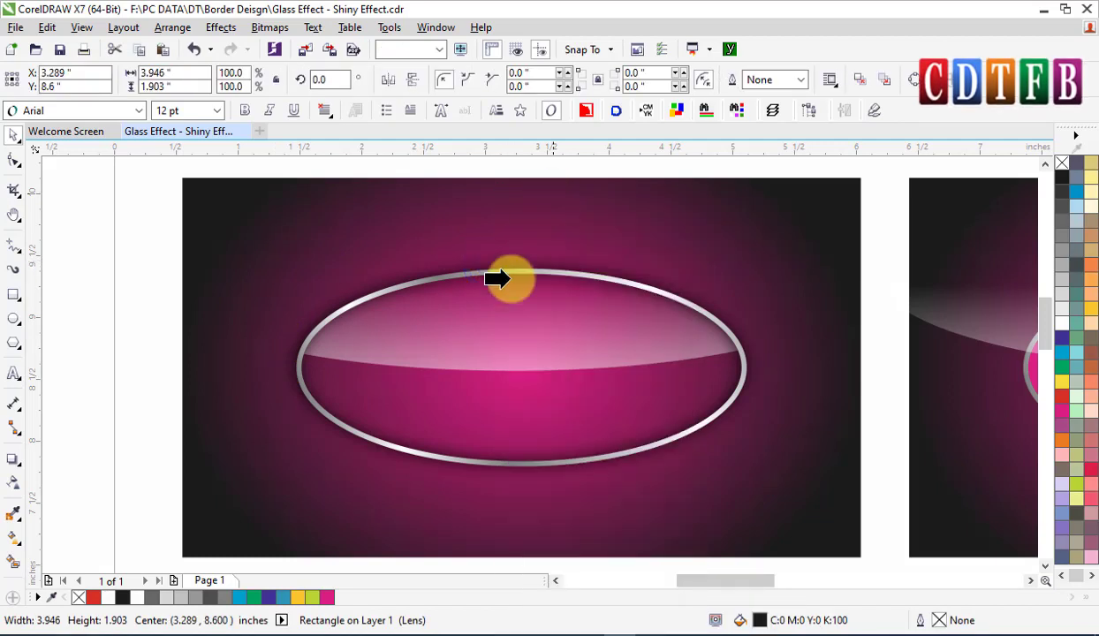
pyautogui.click(491, 361)
pyautogui.click(600, 359)
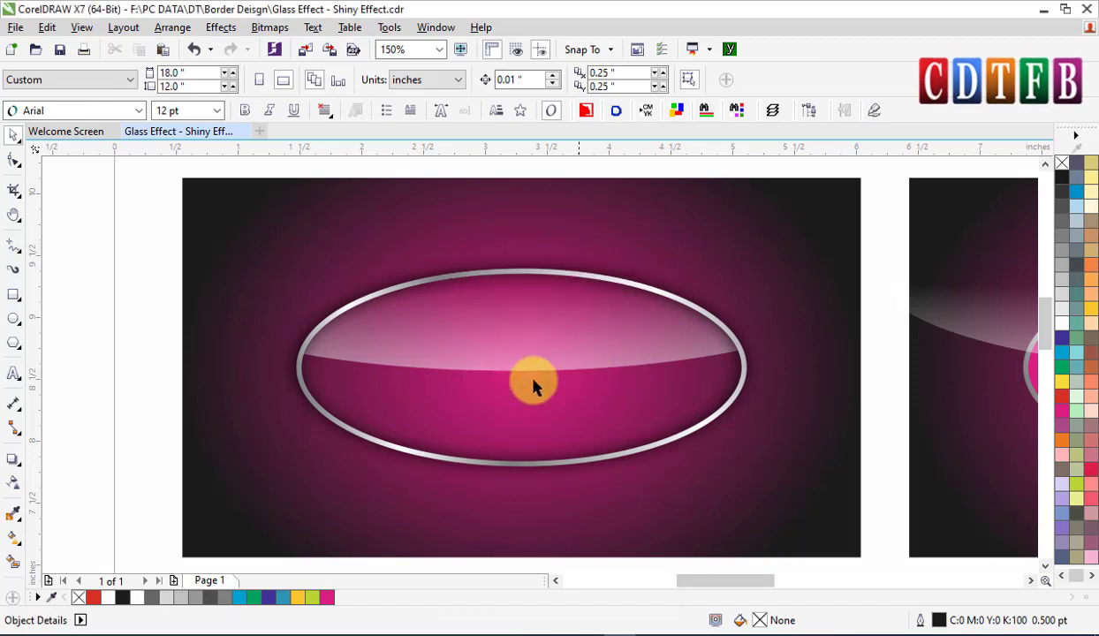
pyautogui.click(451, 367)
pyautogui.moveTo(451, 366); pyautogui.dragTo(471, 387)
pyautogui.hotkey('ctrl', 'z')
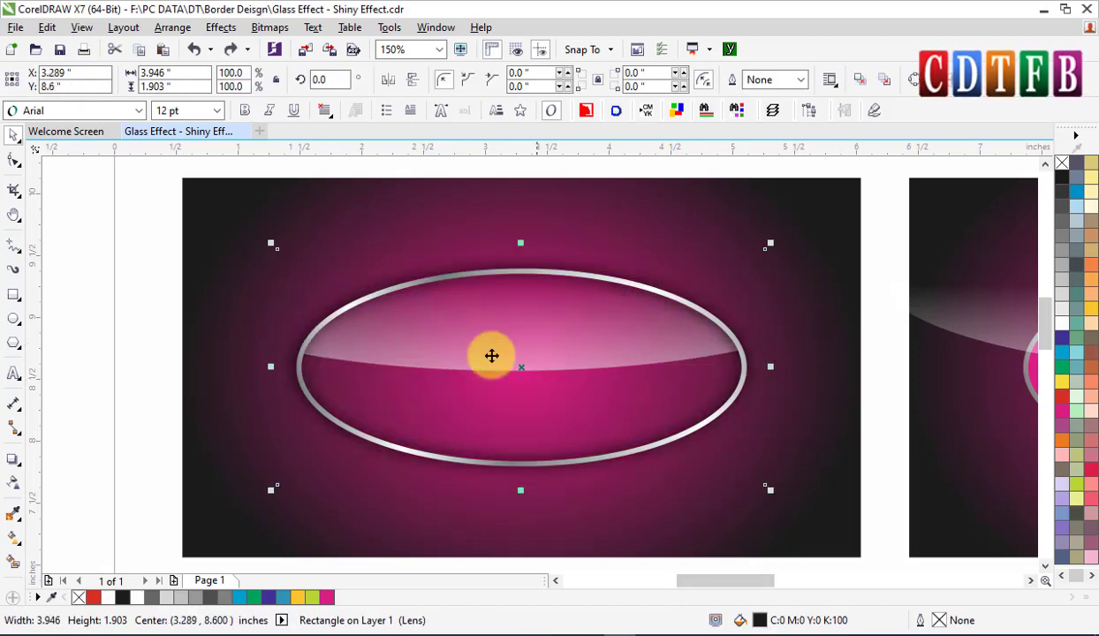
pyautogui.click(590, 338)
pyautogui.hotkey('ctrl', 'z')
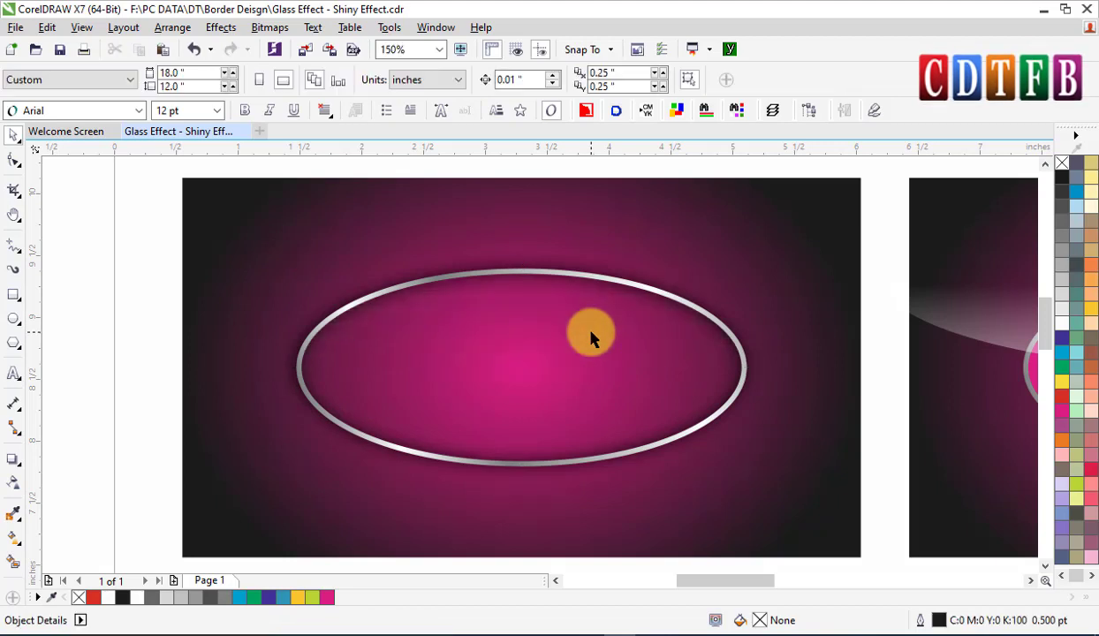
pyautogui.hotkey('ctrl', 'shift', 'z')
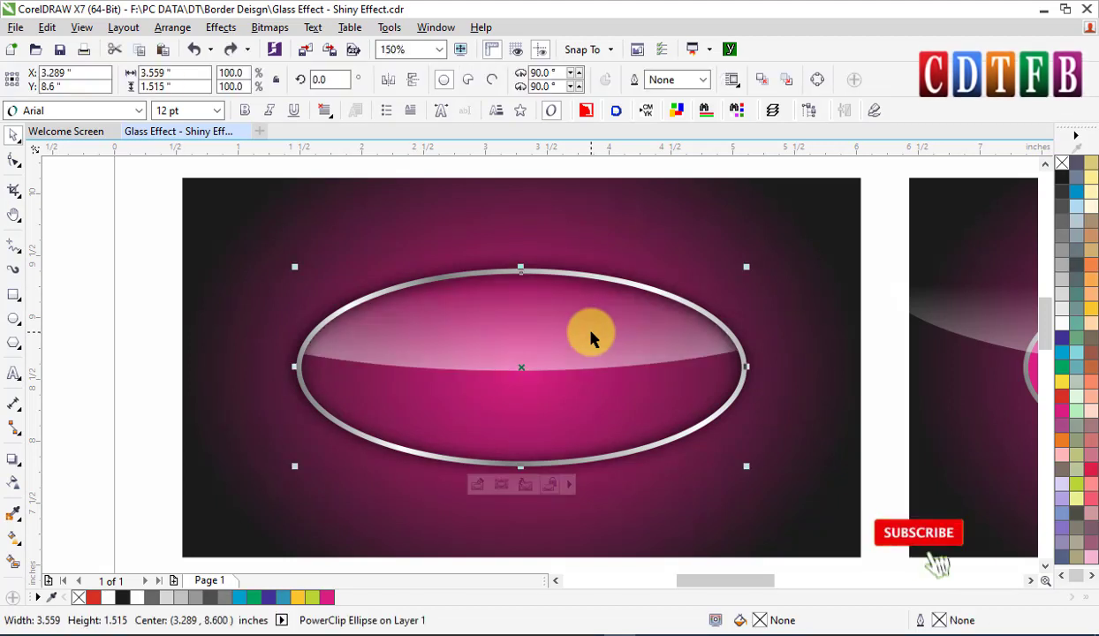
# - Bring the first design's unfilled oval with the clipped highlight to the front of the layer
pyautogui.rightClick(521, 365)
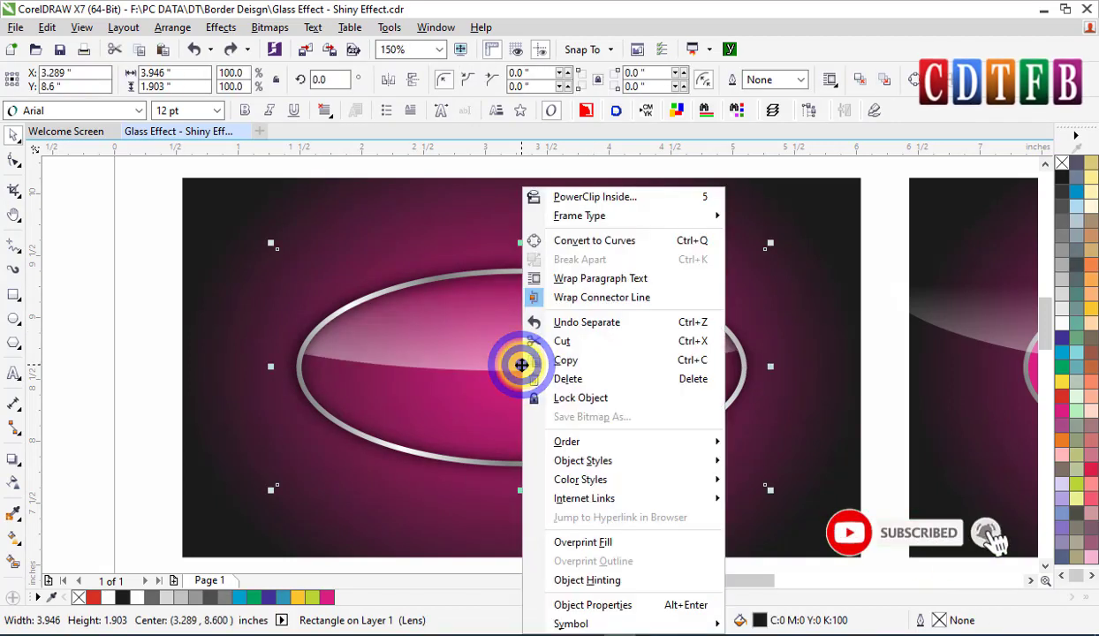
pyautogui.click(501, 348)
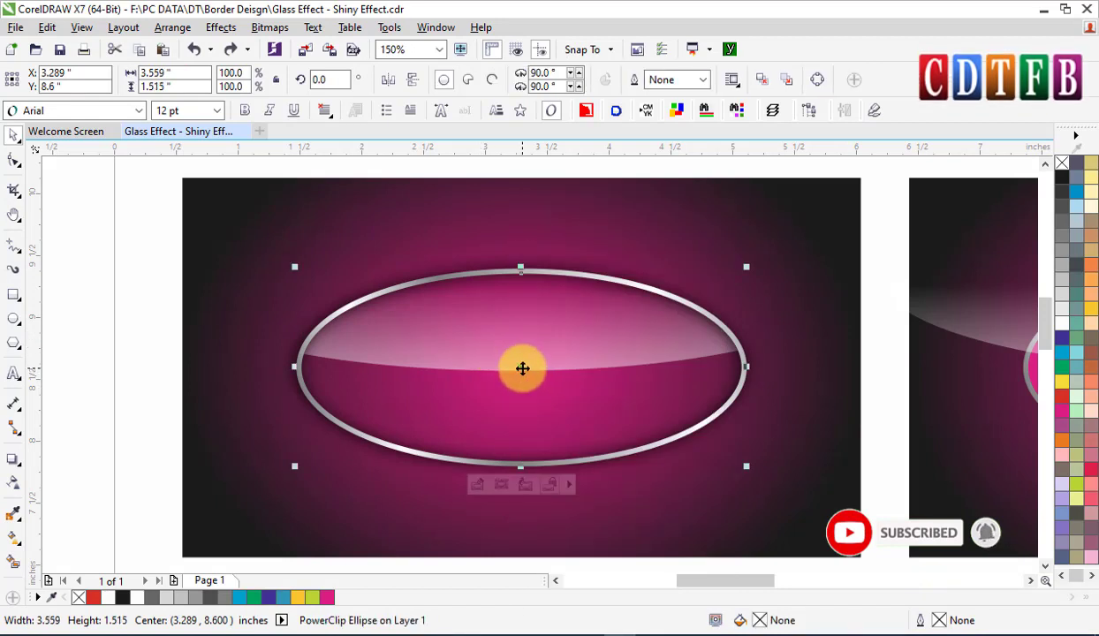
pyautogui.rightClick(521, 364)
pyautogui.click(508, 365)
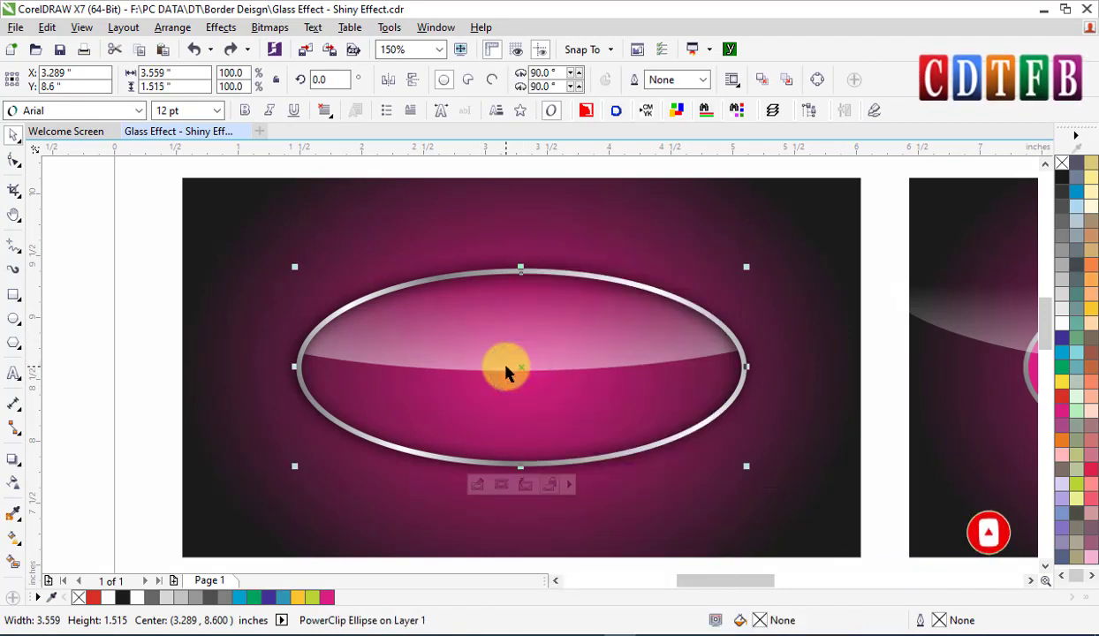
pyautogui.click(507, 371)
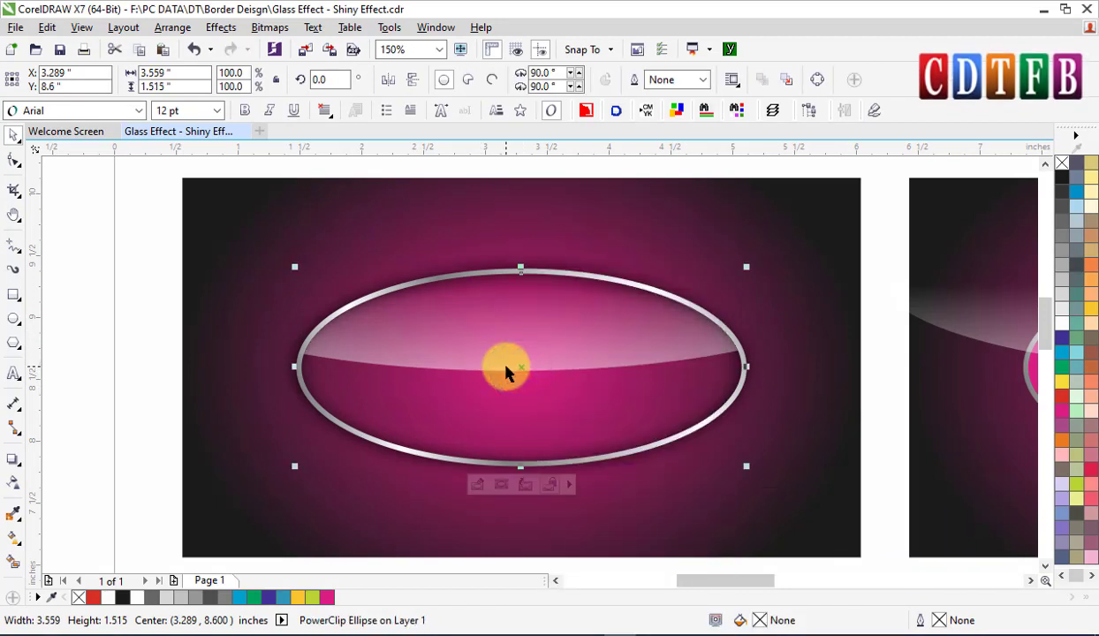
# - PowerClip the separated black shadow inside the first design's oval so it shades only within the ring
pyautogui.click(616, 260)
pyautogui.moveTo(616, 260); pyautogui.dragTo(584, 255)
pyautogui.press('Escape')
pyautogui.rightClick(584, 256)
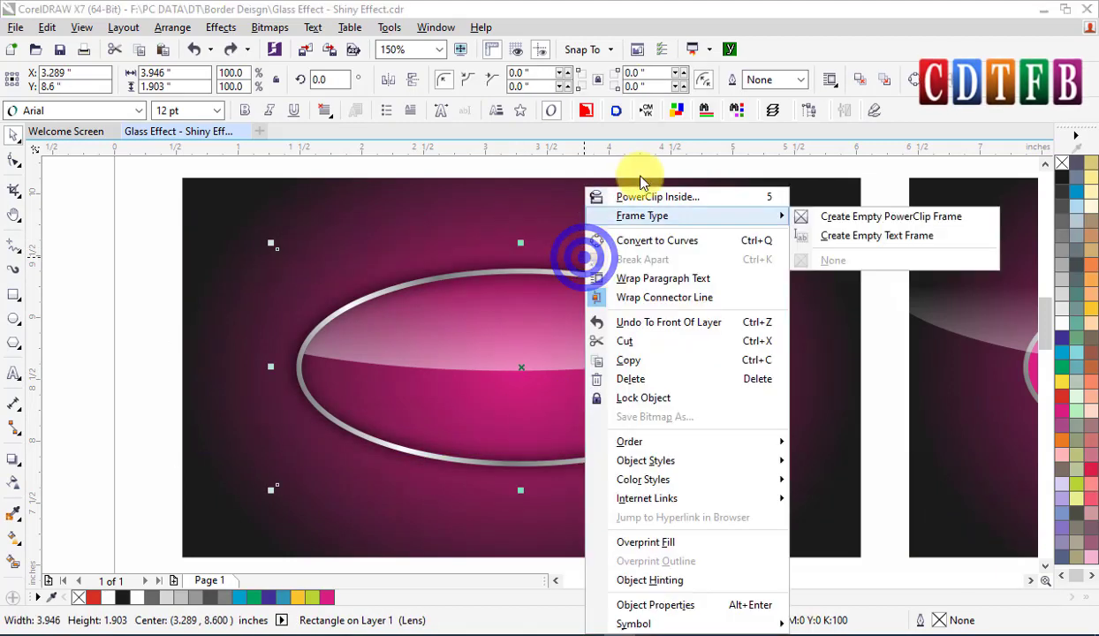
pyautogui.click(695, 198)
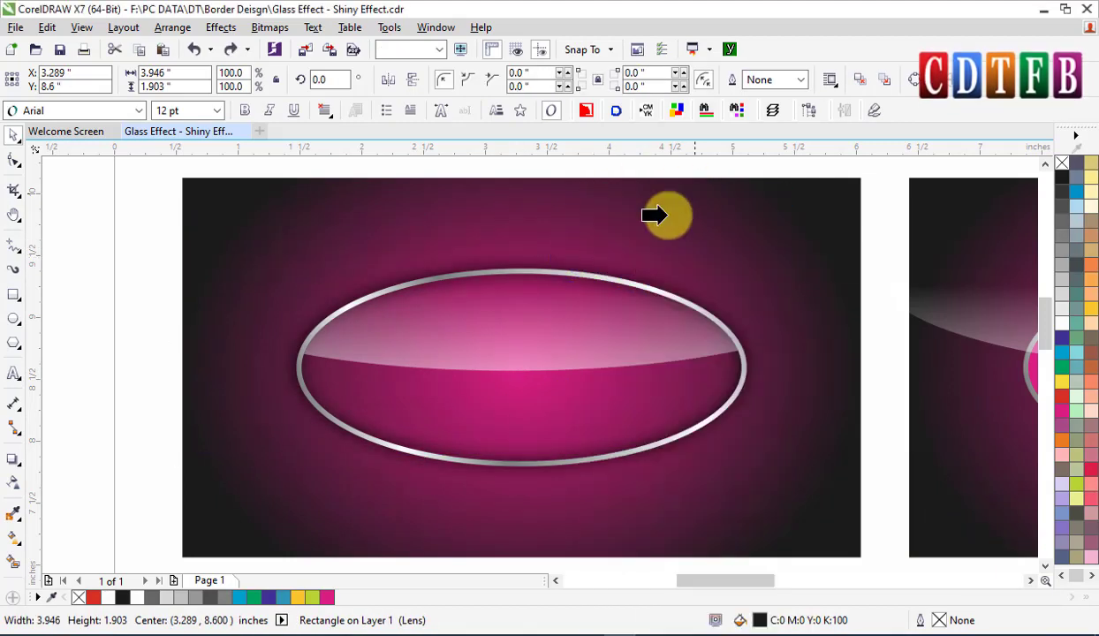
pyautogui.click(515, 308)
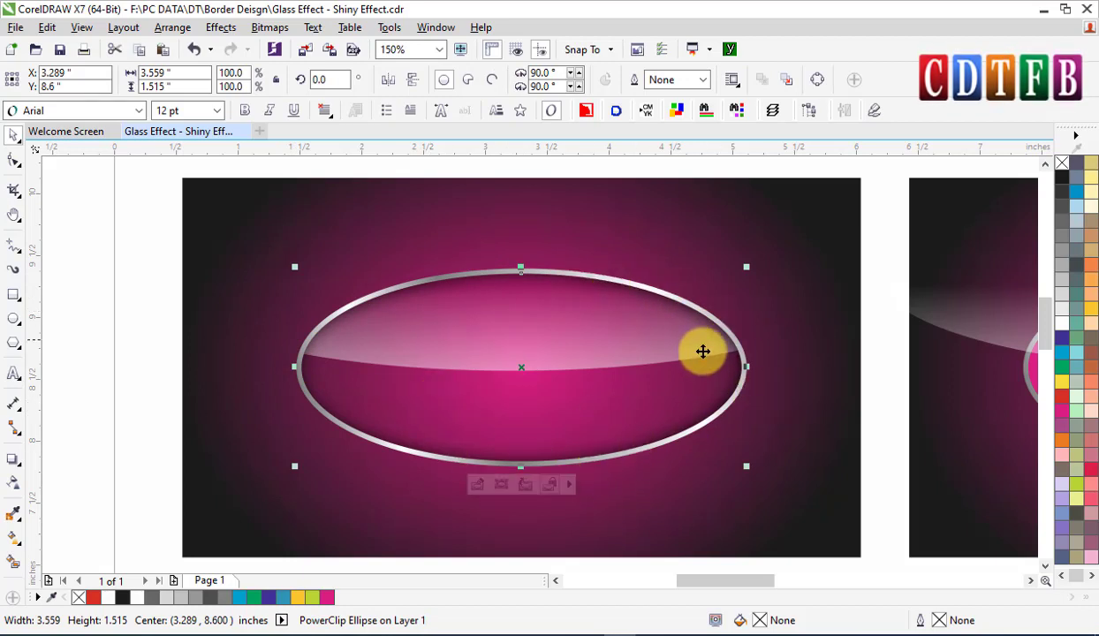
pyautogui.scroll(-2, 707, 360)
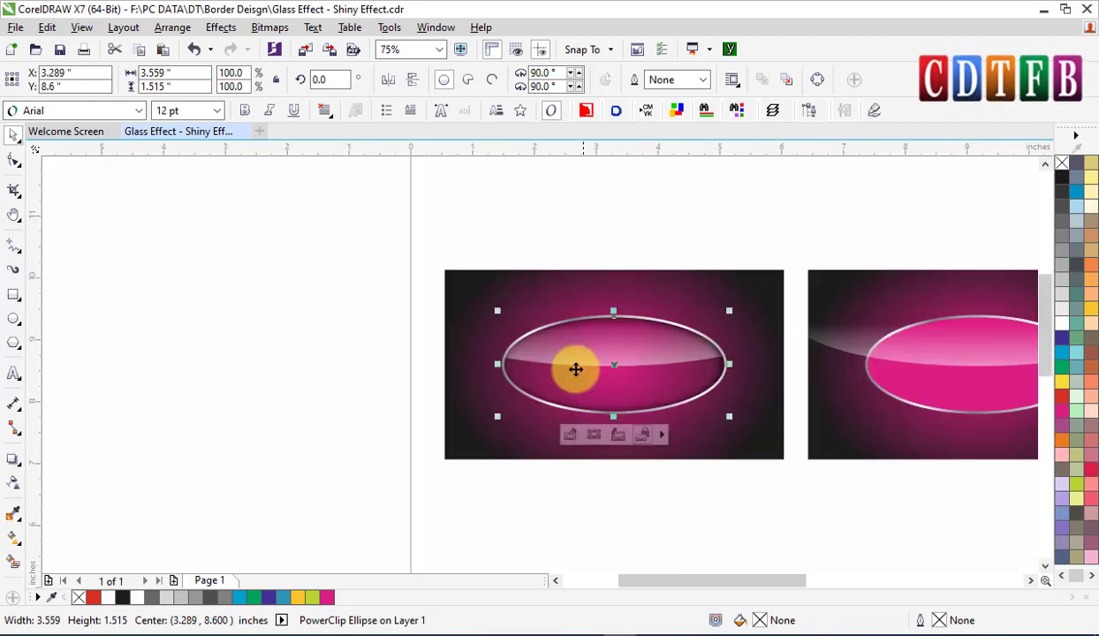
# - Undo the last PowerClip of the first design's black shadow and examine the shaded ring up close
pyautogui.click(682, 216)
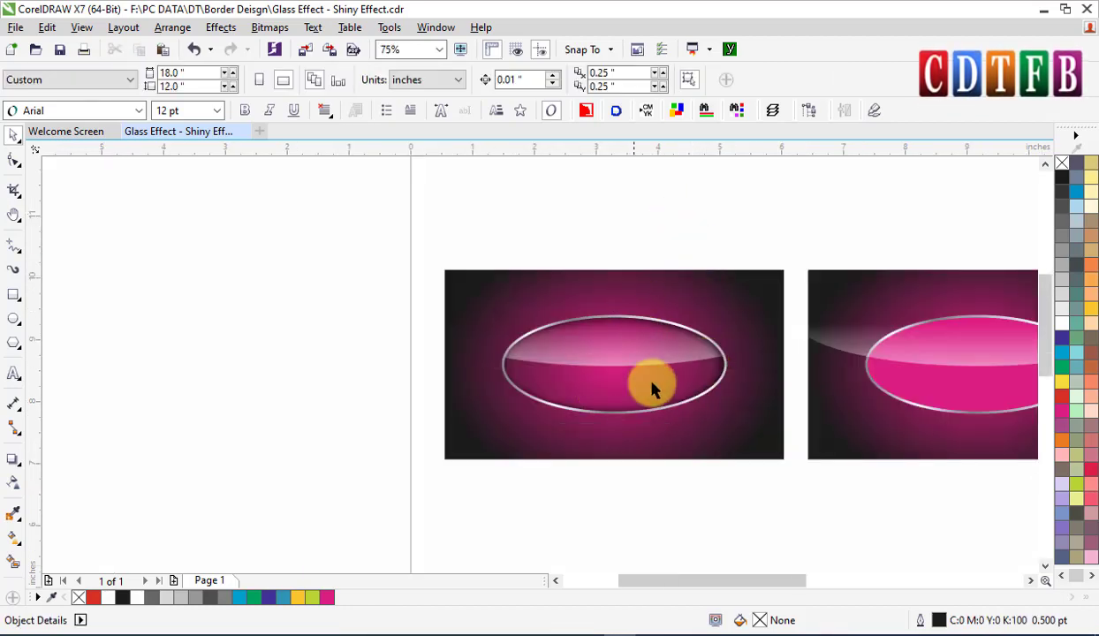
pyautogui.click(697, 375)
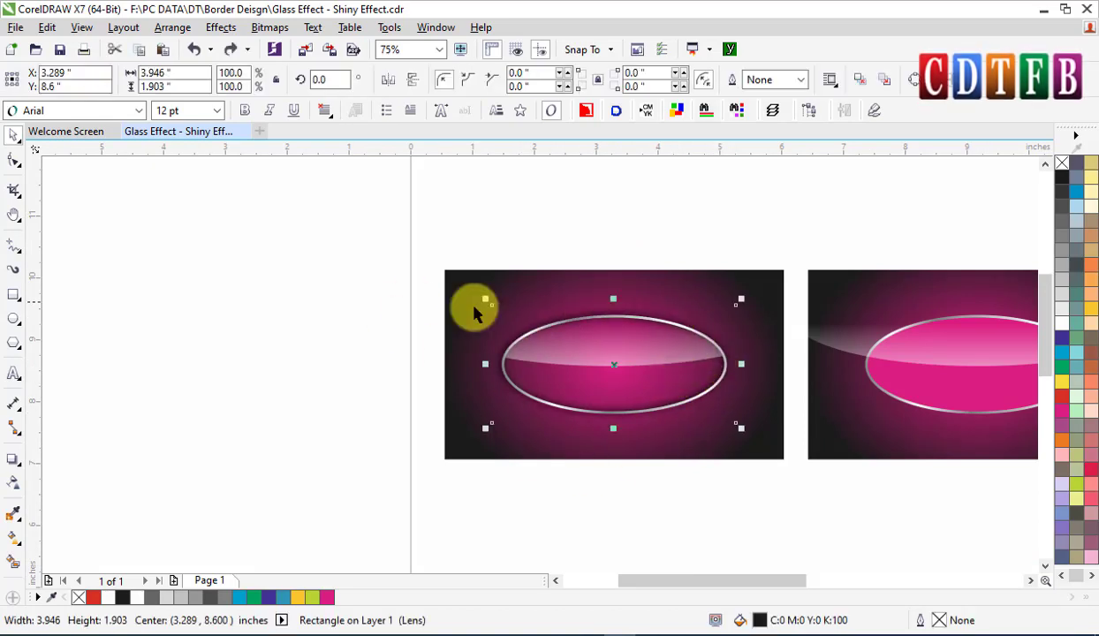
pyautogui.moveTo(423, 253); pyautogui.dragTo(845, 446)
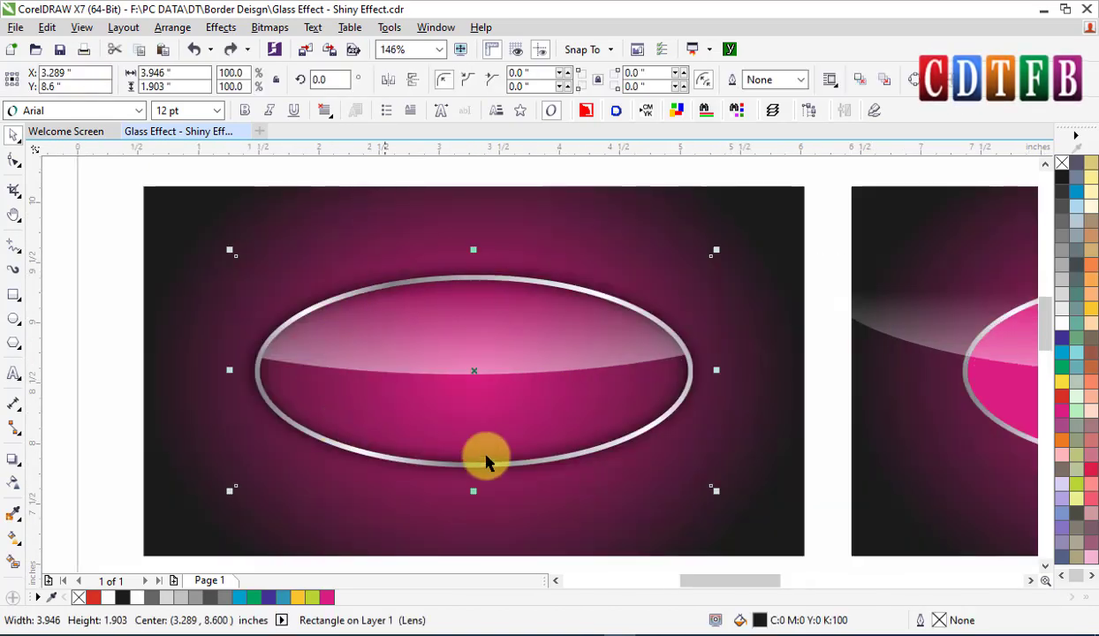
pyautogui.click(695, 177)
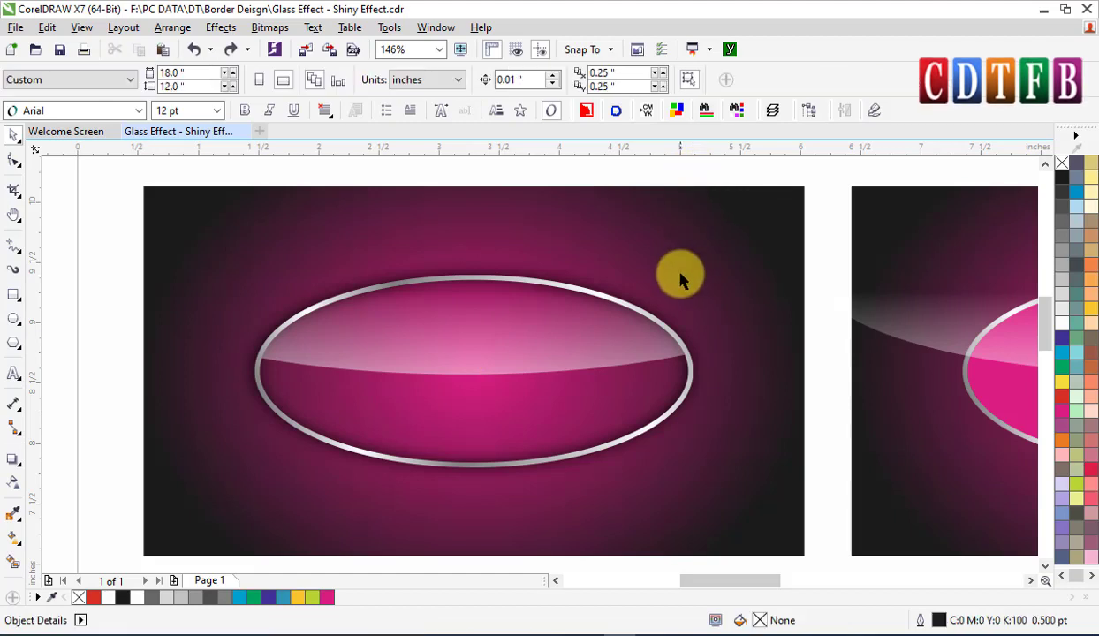
pyautogui.press('F3')
# - Rotate the second design's transparent highlight ellipse to about 23.6 degrees and shift it down and left across the pink oval
pyautogui.moveTo(736, 582); pyautogui.dragTo(783, 584)
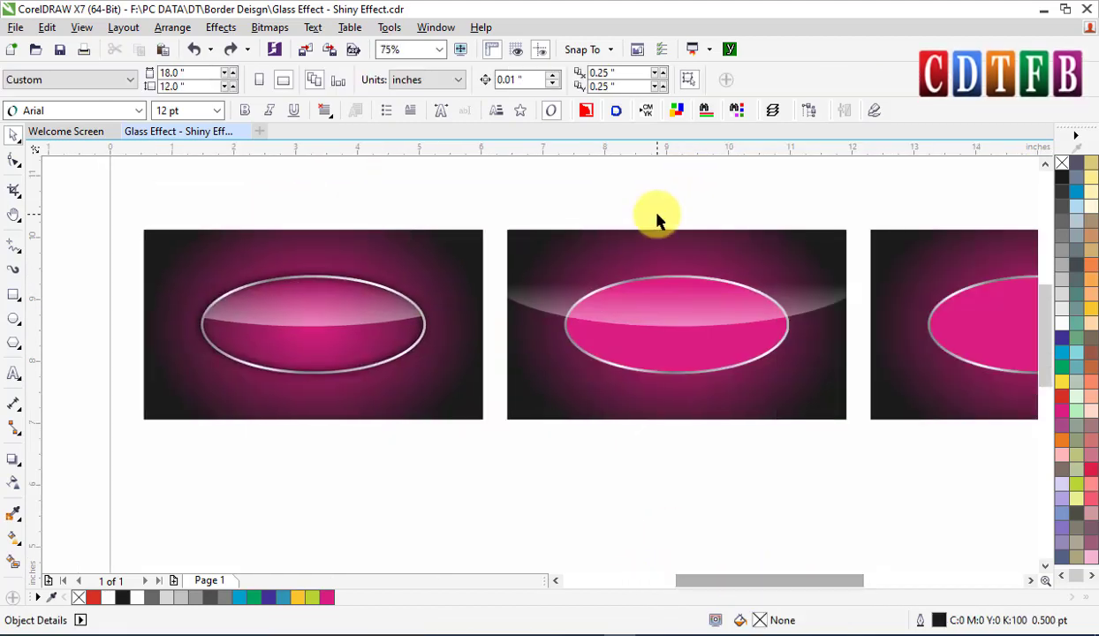
pyautogui.click(795, 302)
pyautogui.click(778, 311)
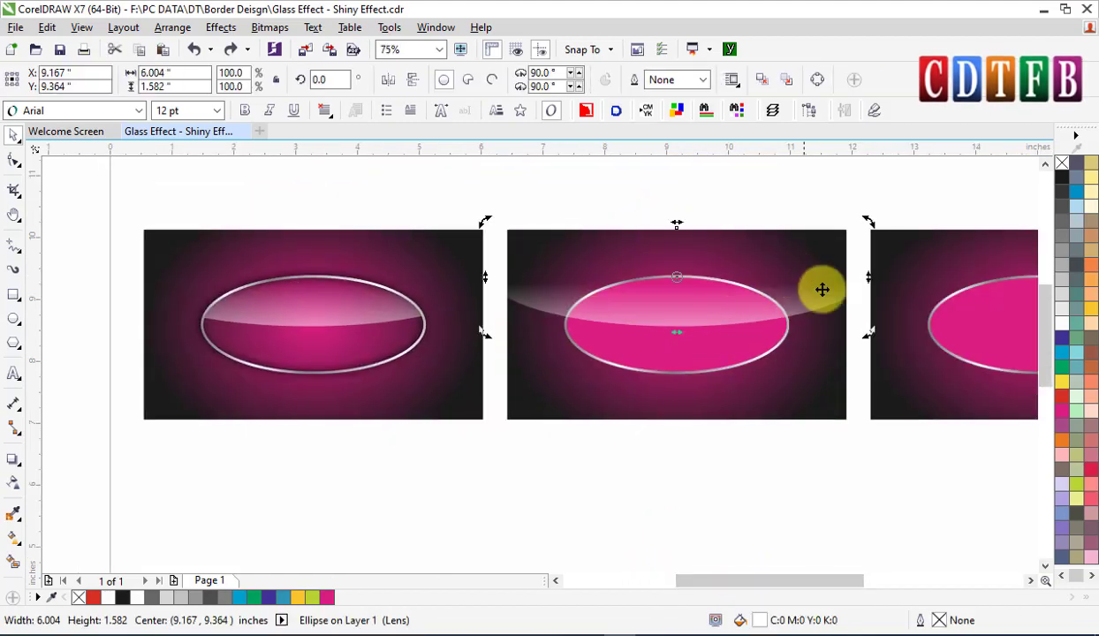
pyautogui.moveTo(873, 331); pyautogui.dragTo(901, 248)
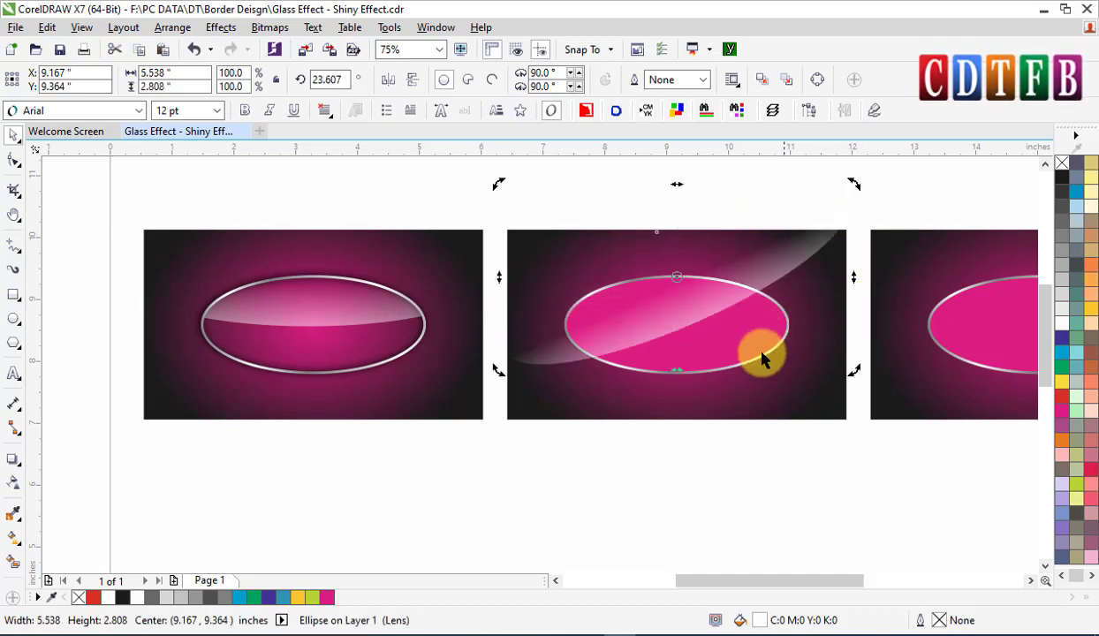
pyautogui.moveTo(774, 263); pyautogui.dragTo(689, 235)
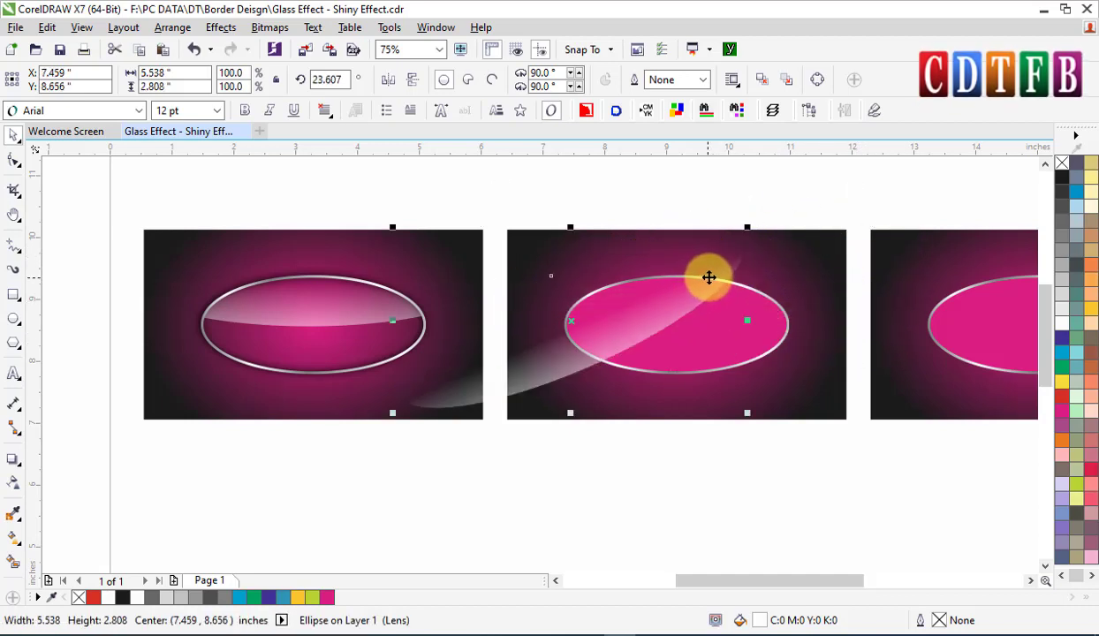
pyautogui.moveTo(711, 274); pyautogui.dragTo(730, 260)
# - Make a copy of the tilted highlight rotated to about 335 degrees and place it across the second oval so both highlights cross
pyautogui.click(730, 256)
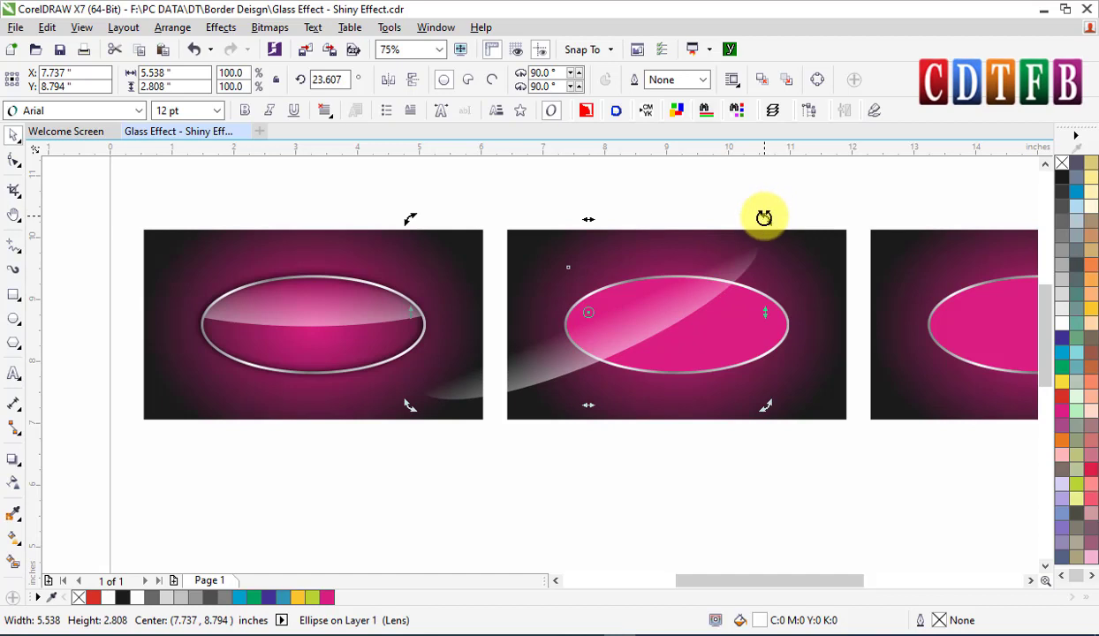
pyautogui.moveTo(764, 217); pyautogui.dragTo(800, 393)
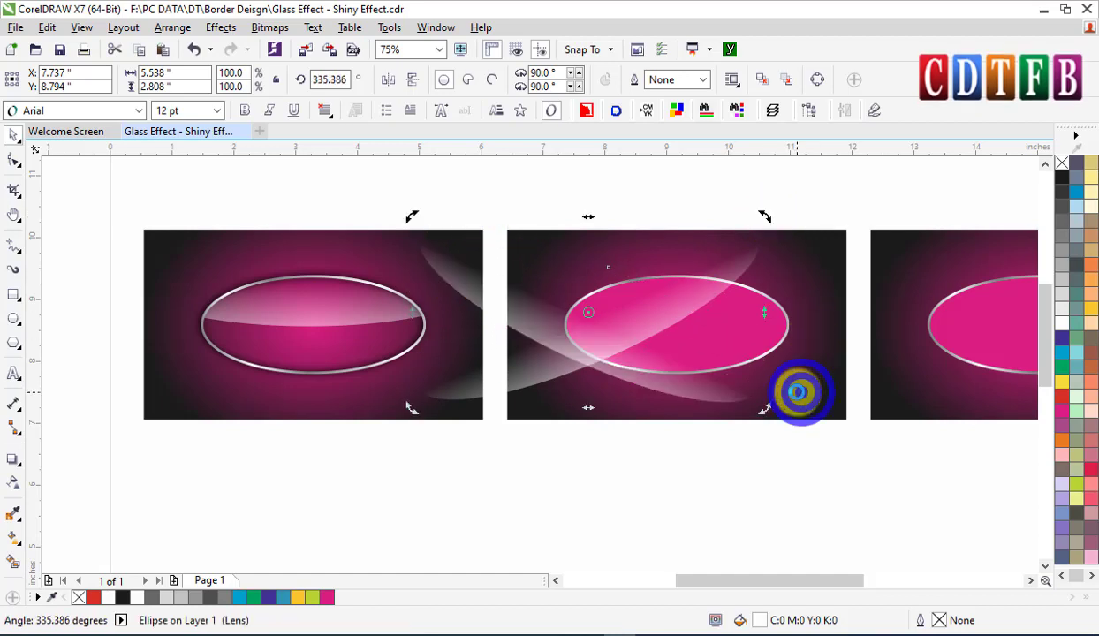
pyautogui.moveTo(590, 351); pyautogui.dragTo(720, 356)
pyautogui.moveTo(812, 380); pyautogui.dragTo(703, 344)
pyautogui.moveTo(846, 370); pyautogui.dragTo(770, 351)
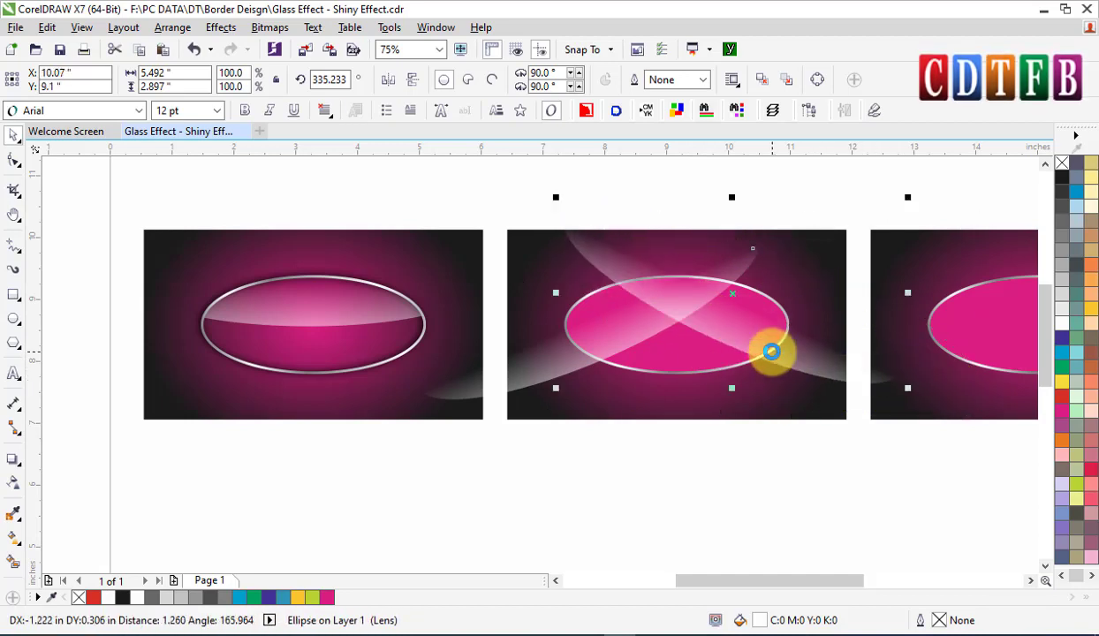
# - Adjust the fountain transparency of the second design's original tilted highlight so it fades in a different direction from before
pyautogui.click(16, 485)
pyautogui.moveTo(725, 316); pyautogui.dragTo(600, 340)
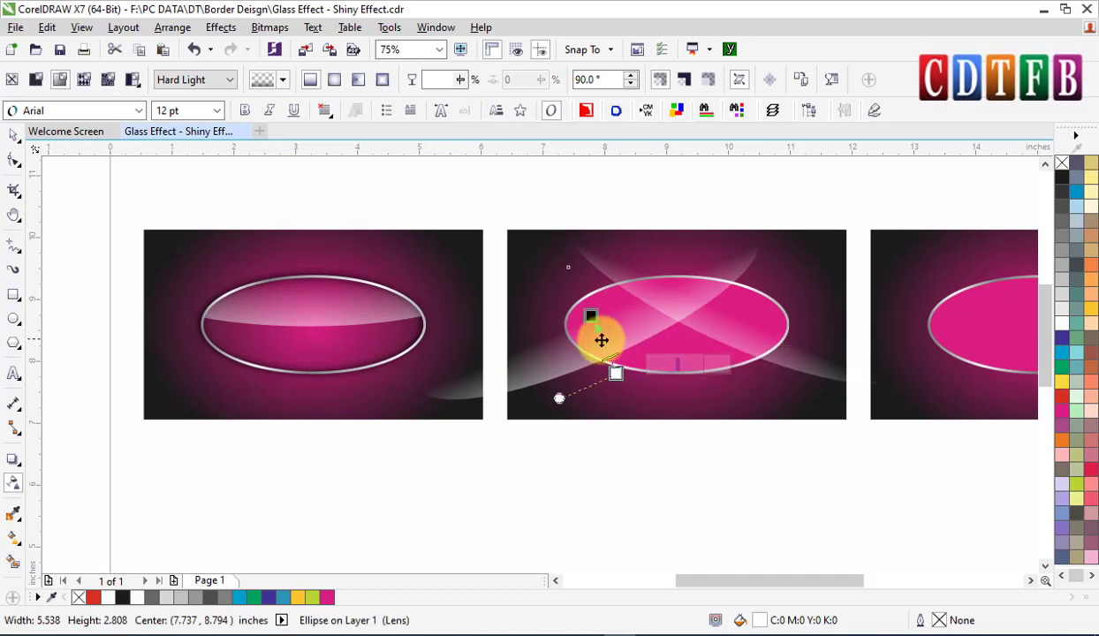
pyautogui.press('Escape')
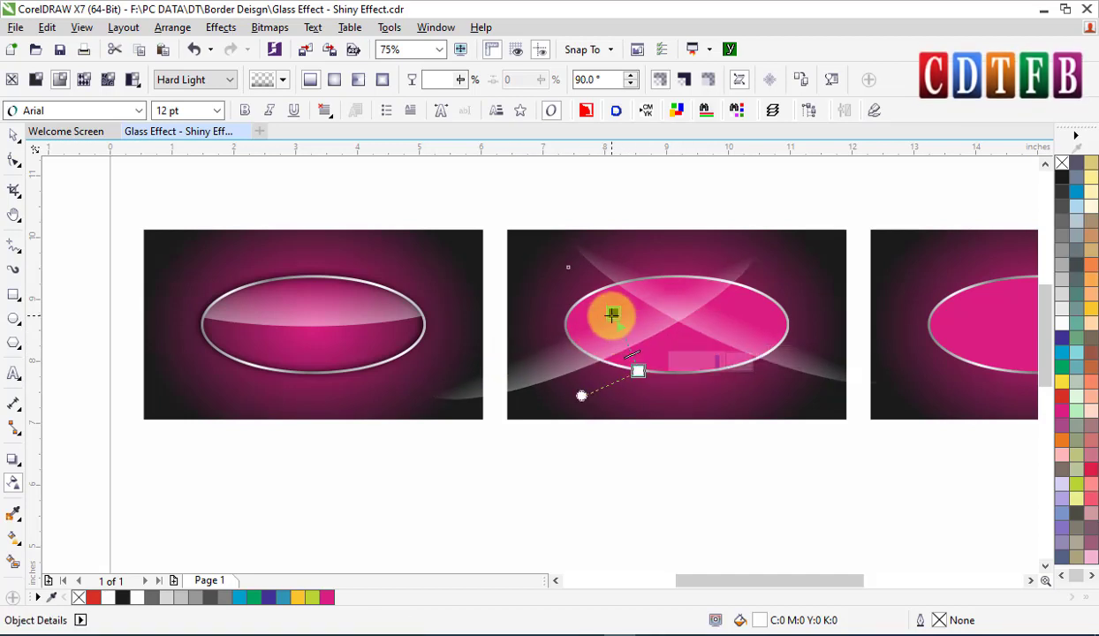
pyautogui.click(597, 296)
pyautogui.moveTo(601, 307); pyautogui.dragTo(622, 324)
pyautogui.moveTo(646, 373); pyautogui.dragTo(677, 392)
pyautogui.press('space')
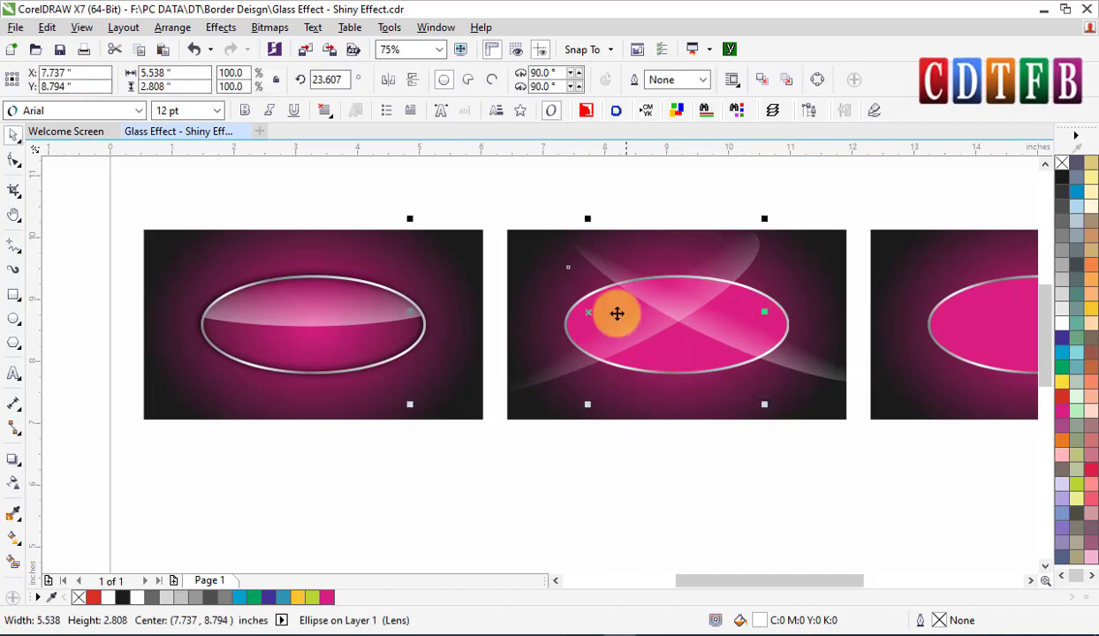
# - Group the two crossed highlights of the second design
pyautogui.keyDown('shift'); pyautogui.click(824, 363); pyautogui.keyUp('shift')
pyautogui.moveTo(805, 344); pyautogui.dragTo(811, 319)
pyautogui.rightClick(814, 364)
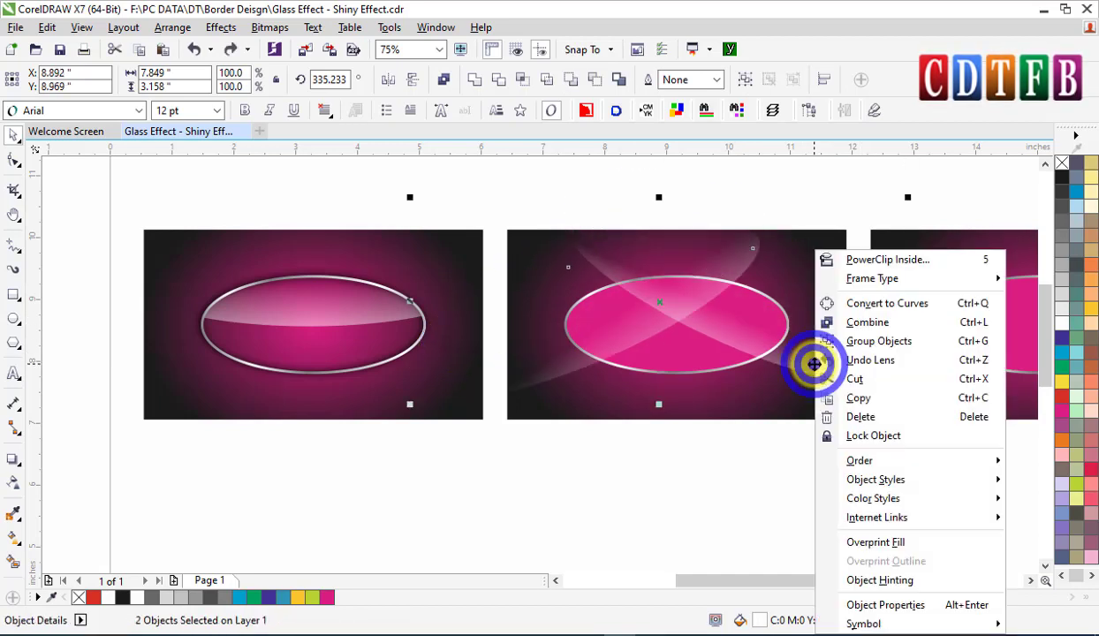
pyautogui.click(881, 349)
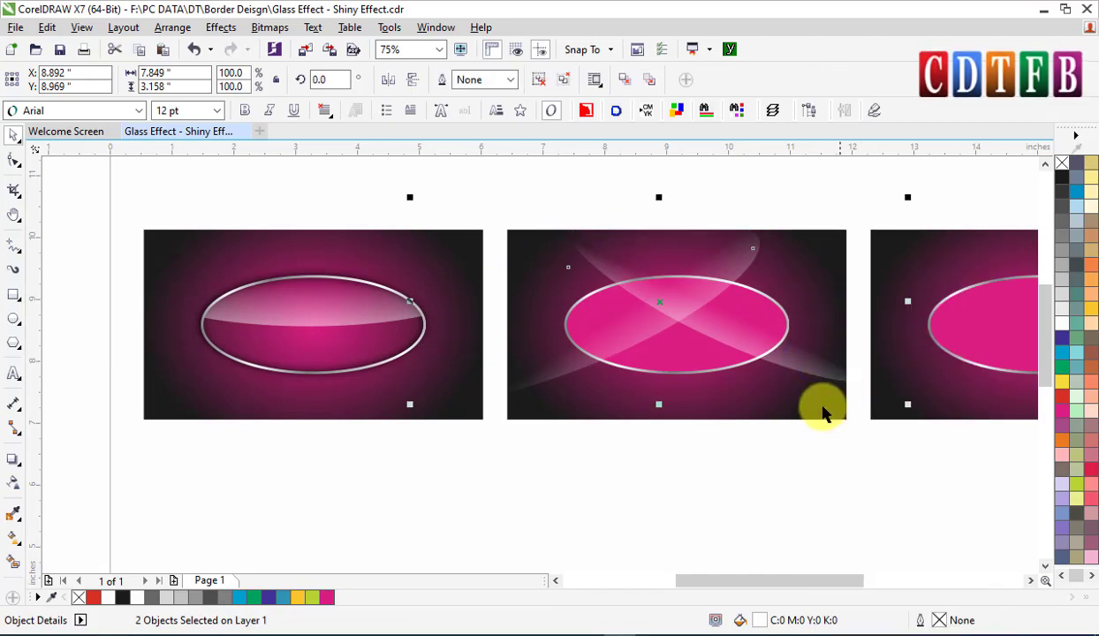
# - PowerClip the grouped highlights inside the second design's pink oval and remove the oval's fill
pyautogui.rightClick(811, 366)
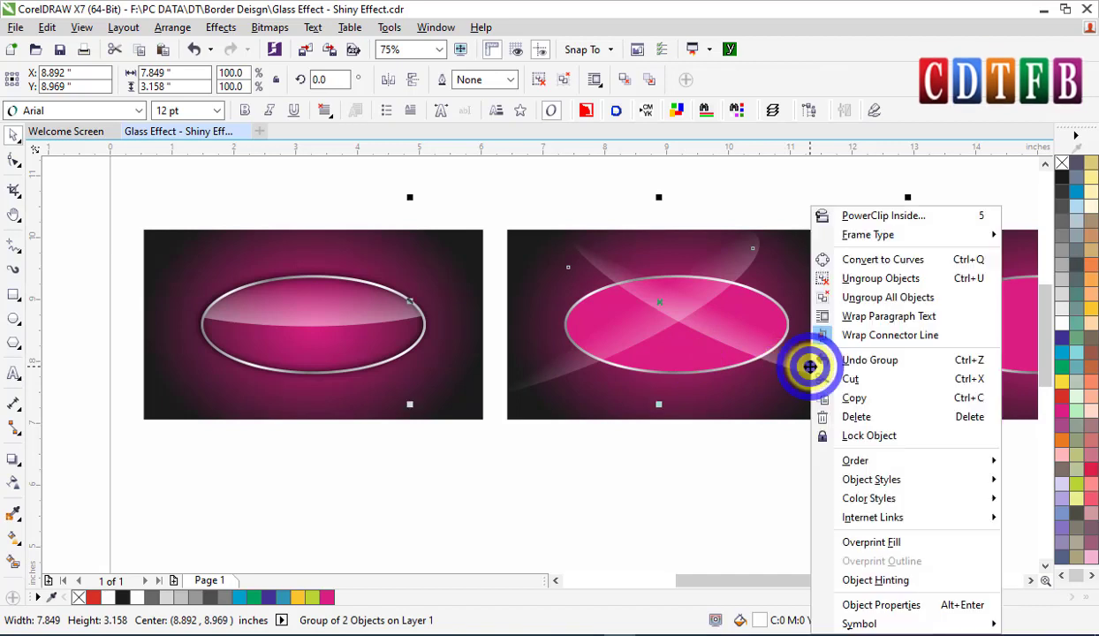
pyautogui.click(870, 215)
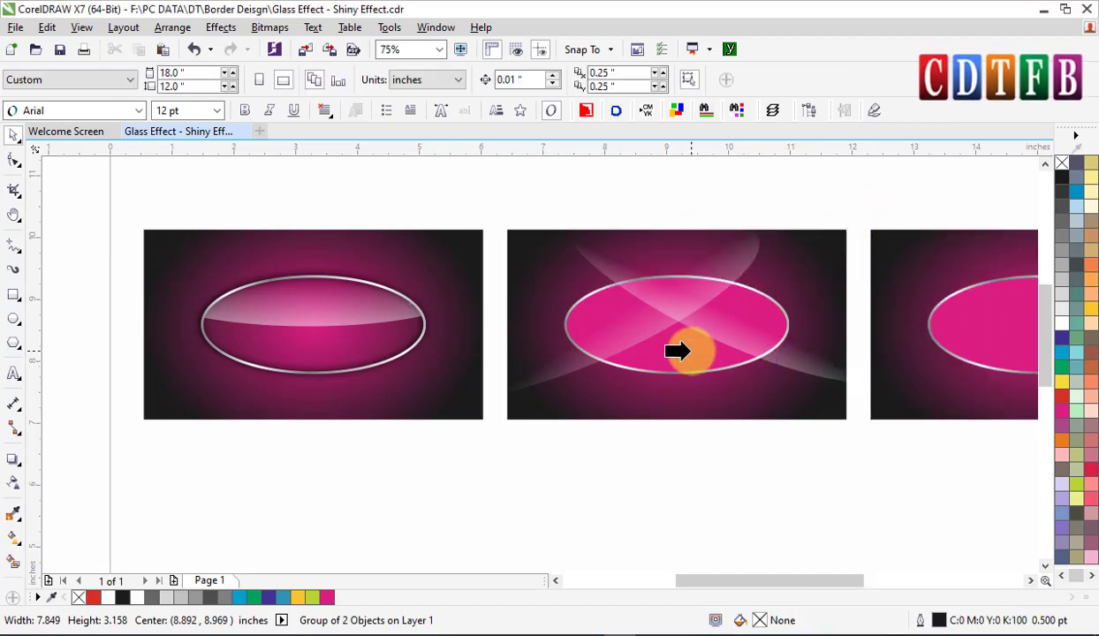
pyautogui.click(691, 351)
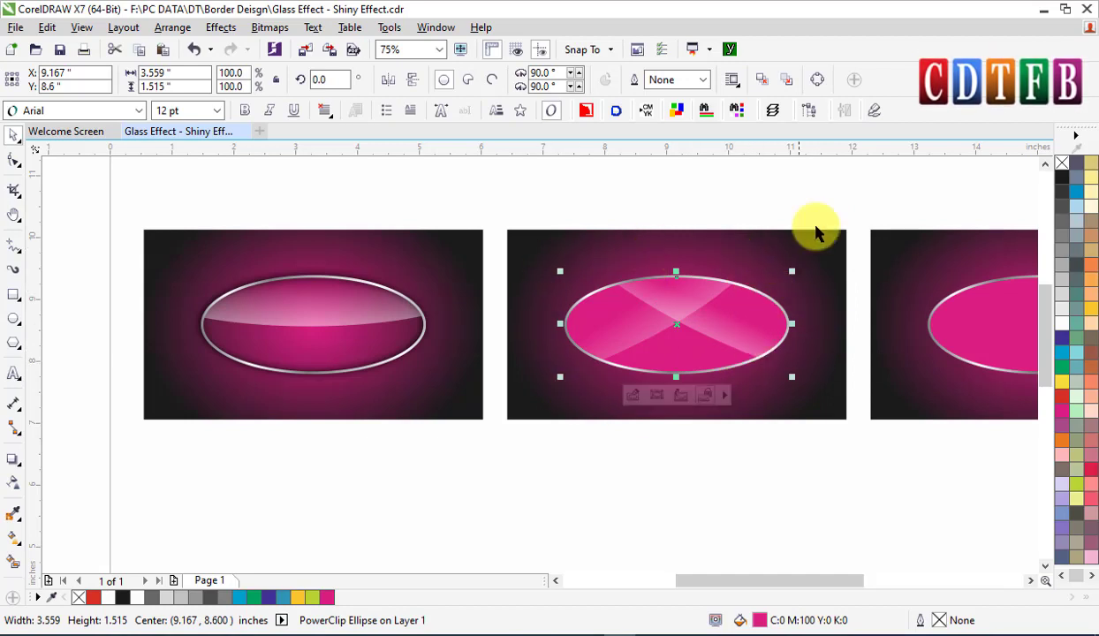
pyautogui.click(1062, 164)
pyautogui.click(698, 491)
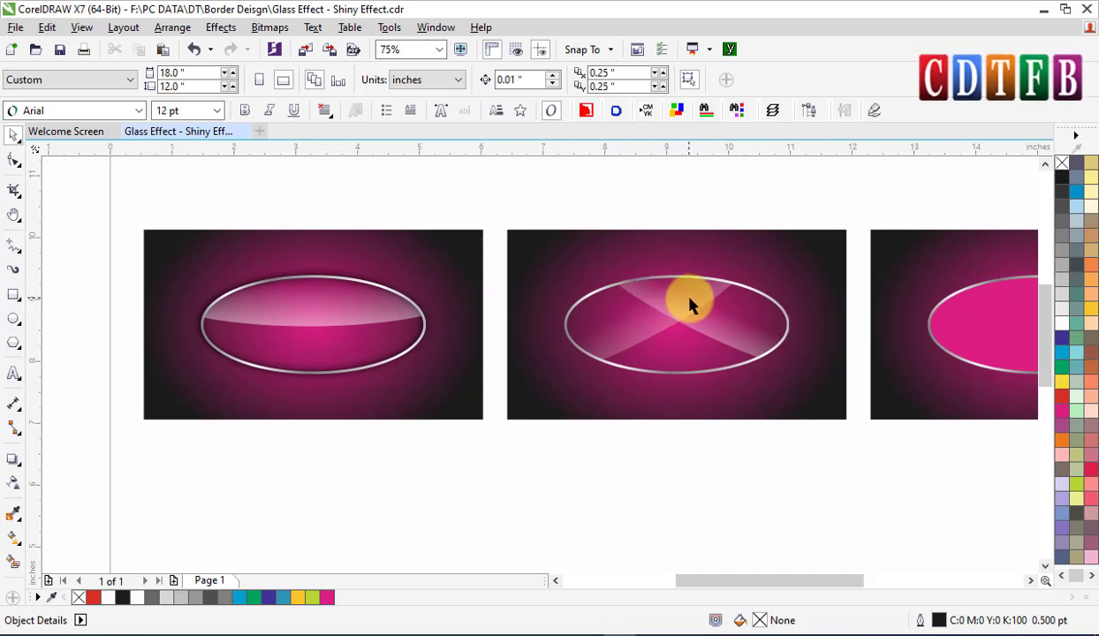
# - Draw a thin vertical black ellipse about 0.033 by 0.352 inches above the second design's ring and remove its outline
pyautogui.scroll(-2, 690, 304)
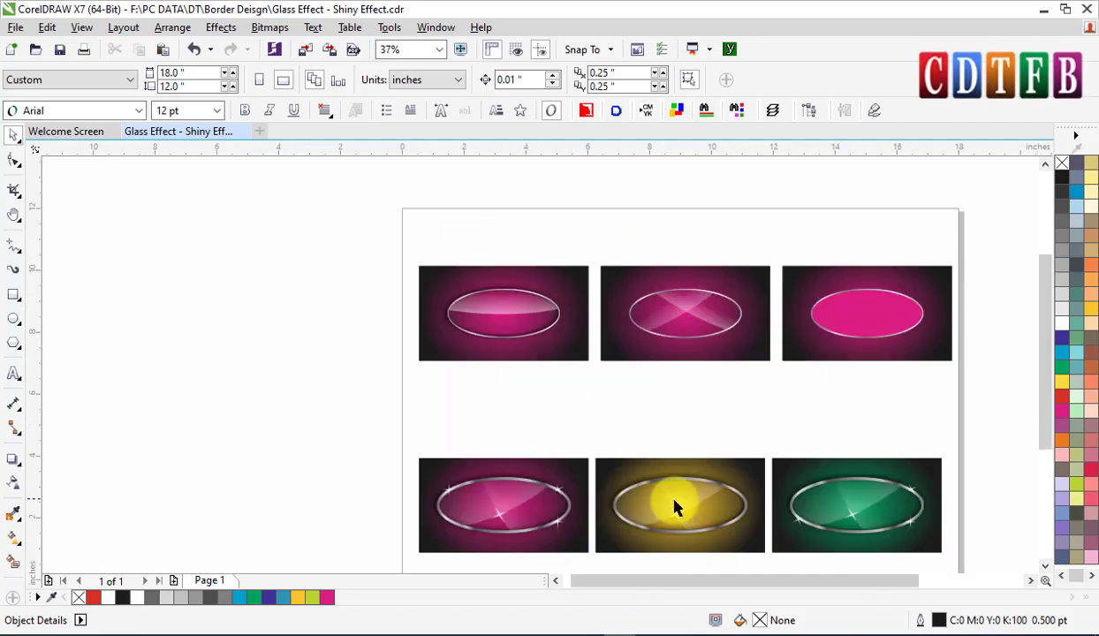
pyautogui.moveTo(768, 467); pyautogui.dragTo(947, 550)
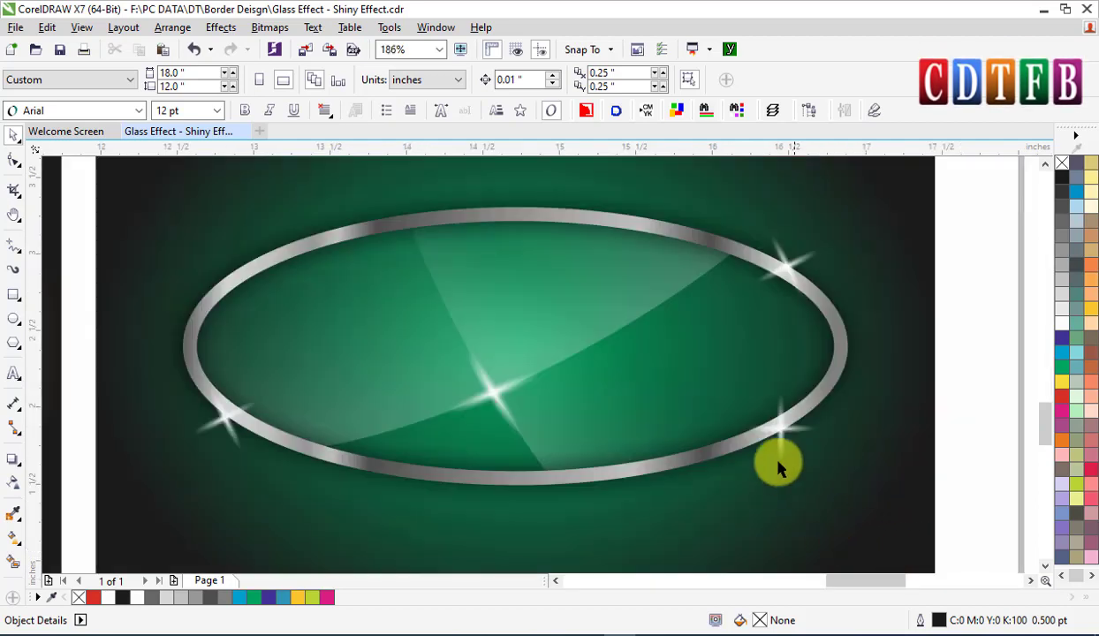
pyautogui.scroll(-4, 826, 441)
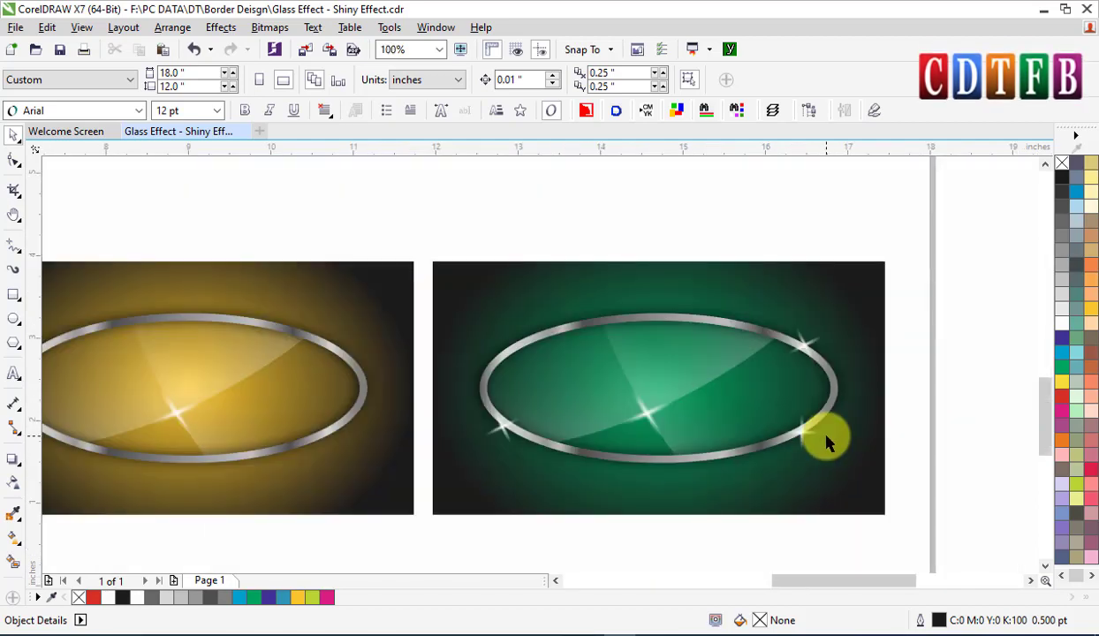
pyautogui.click(528, 168)
pyautogui.keyDown('shift'); pyautogui.click(606, 196); pyautogui.keyUp('shift')
pyautogui.hotkey('shift', 'F2')
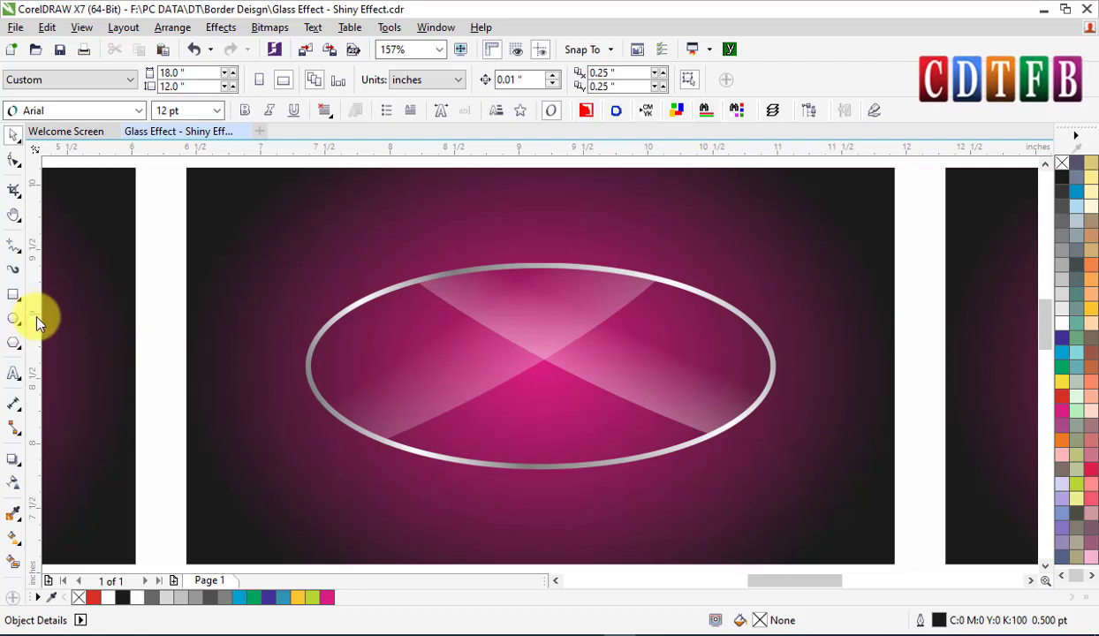
pyautogui.click(13, 318)
pyautogui.moveTo(547, 203); pyautogui.dragTo(549, 251)
pyautogui.press('space')
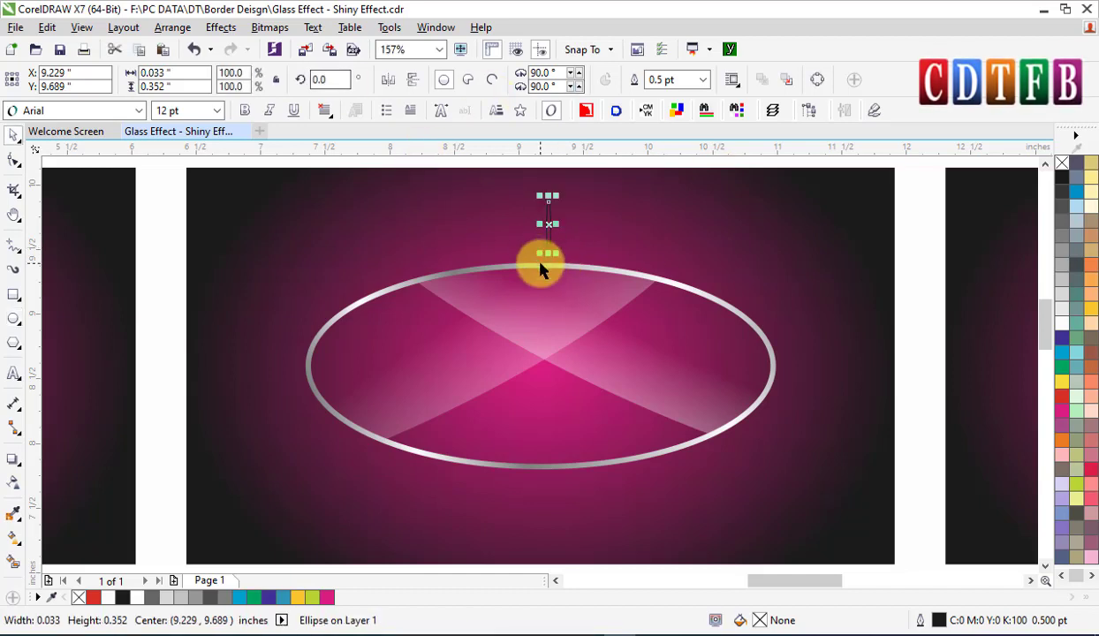
pyautogui.rightClick(1061, 163)
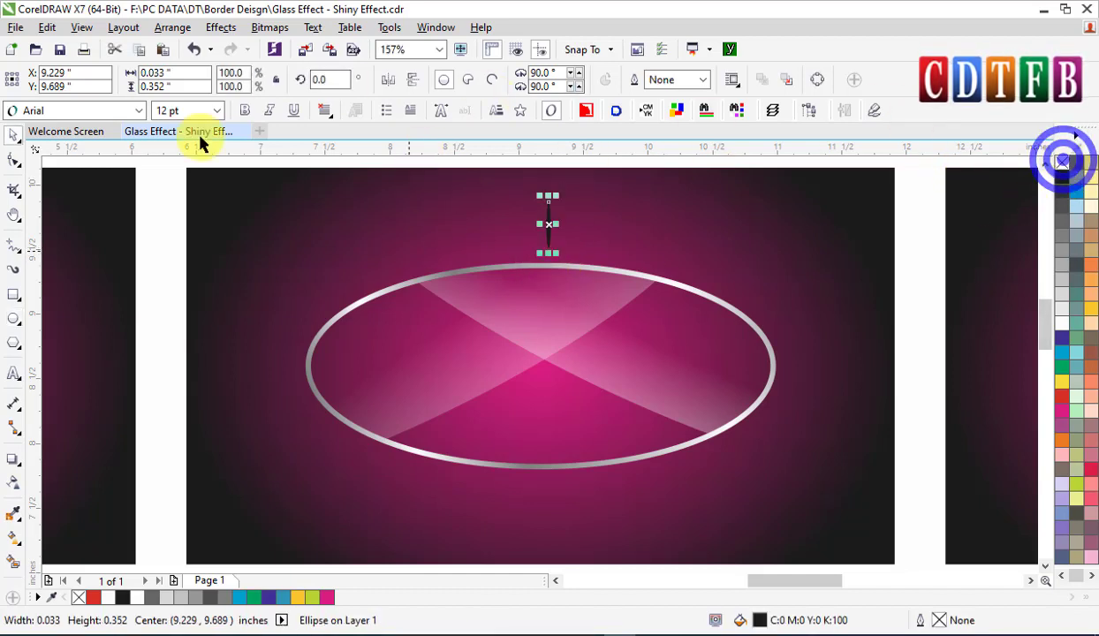
# - Apply an elliptical fountain transparency to the thin black ellipse so it fades out toward its edges
pyautogui.click(13, 483)
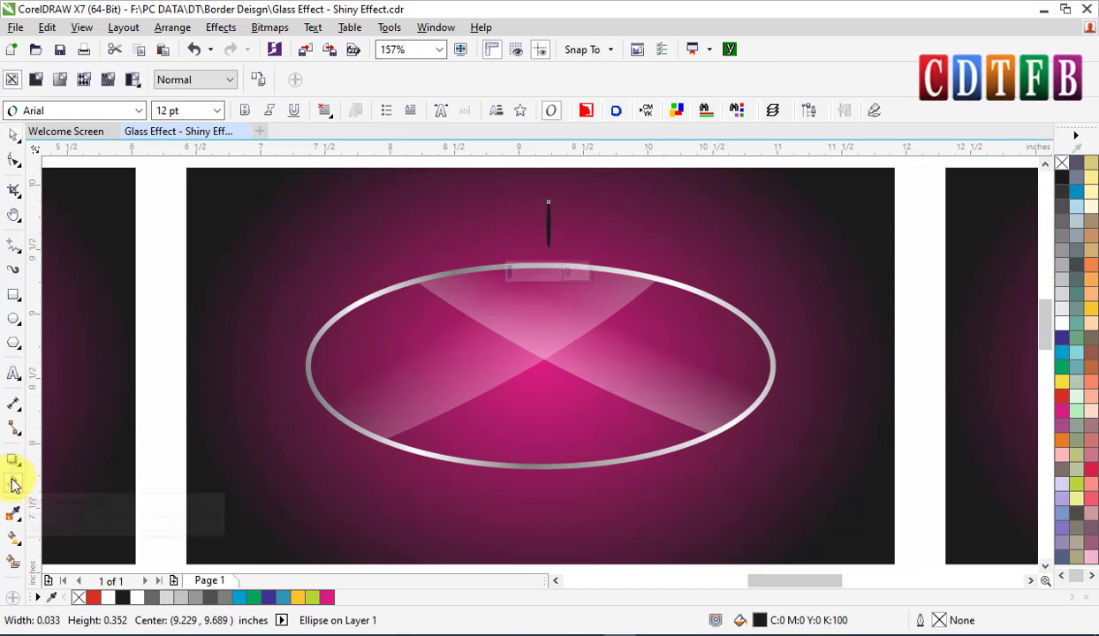
pyautogui.click(35, 79)
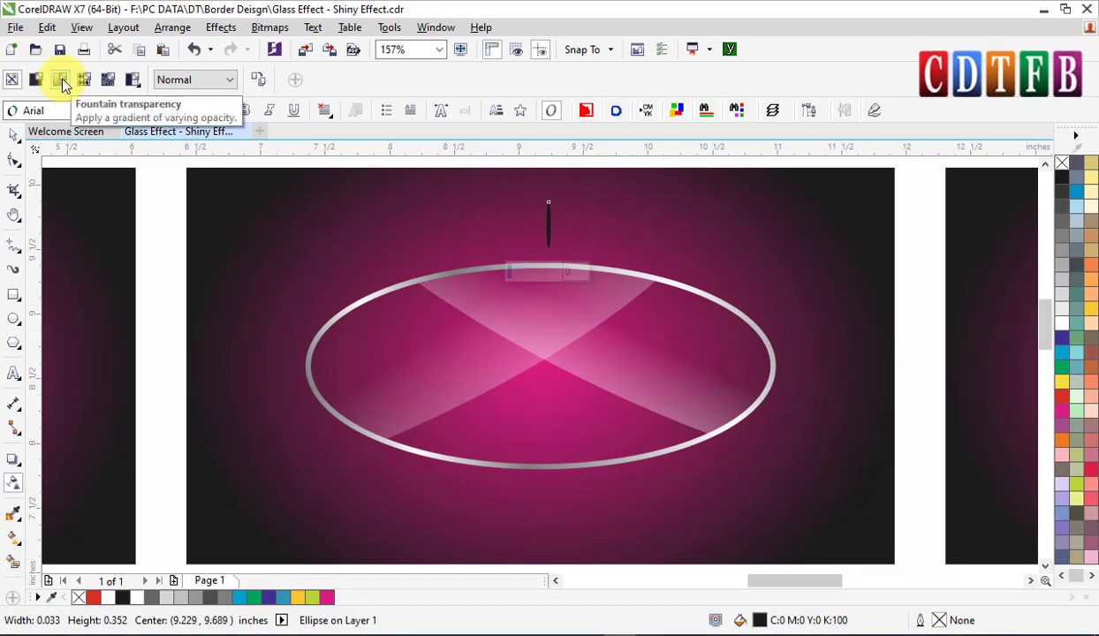
pyautogui.click(61, 81)
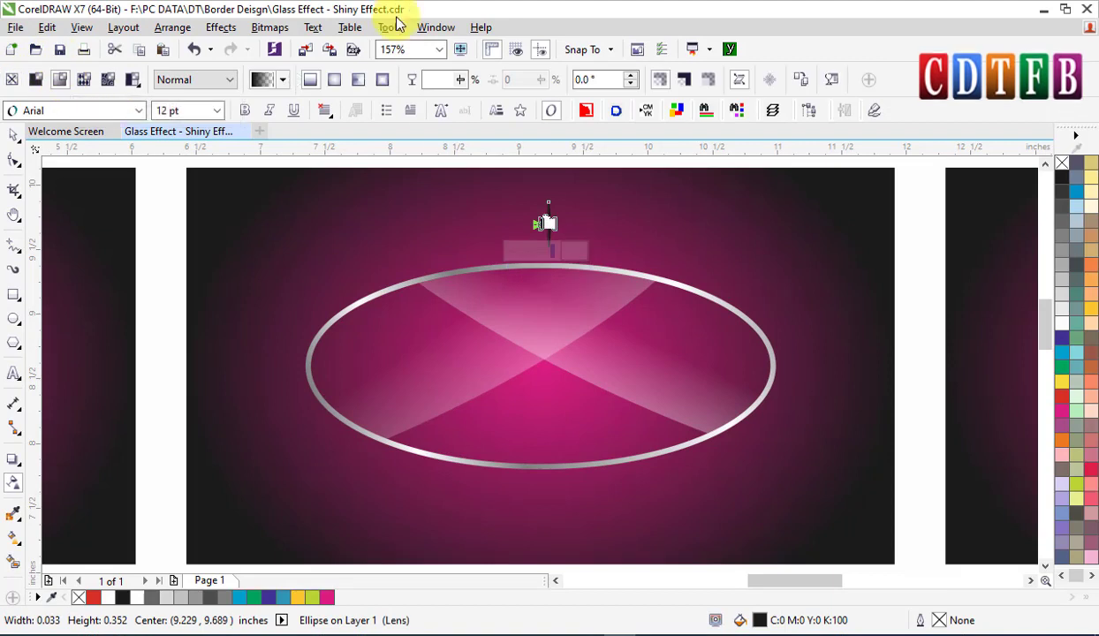
pyautogui.click(340, 79)
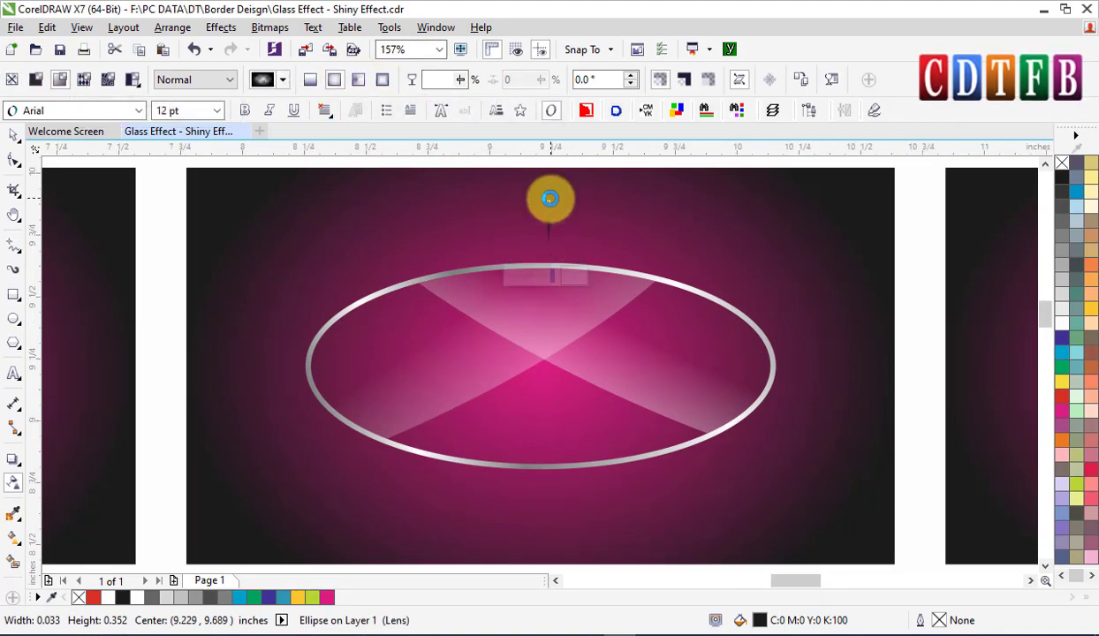
pyautogui.scroll(5, 549, 199)
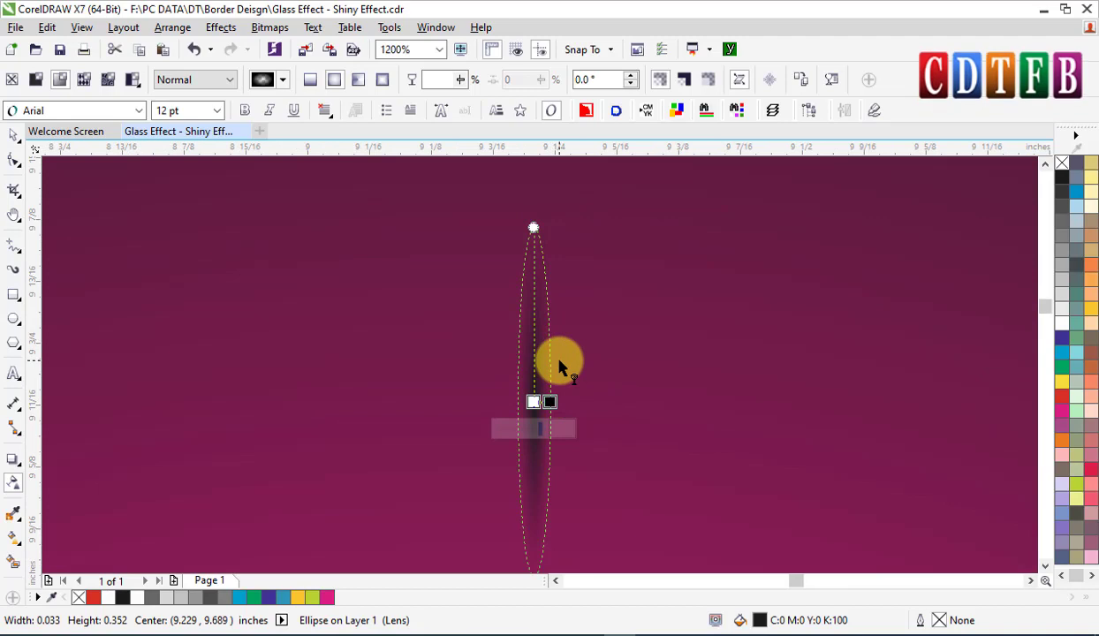
pyautogui.press('space')
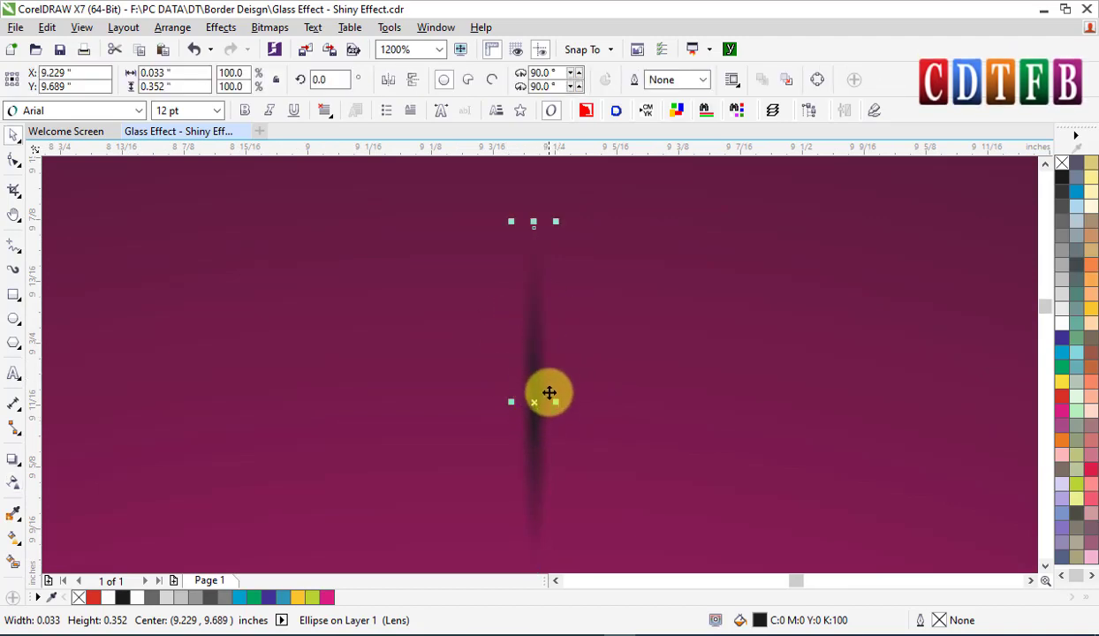
pyautogui.scroll(-2, 547, 358)
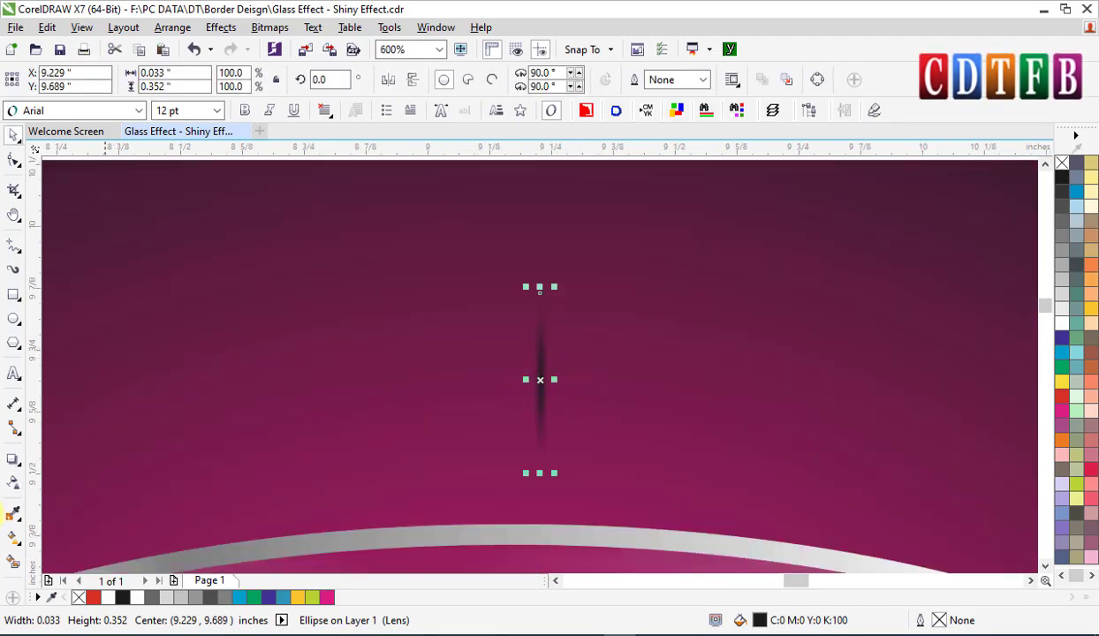
# - Set the thin ellipse's transparency merge mode to Hard Light and fill the ellipse with white
pyautogui.click(13, 483)
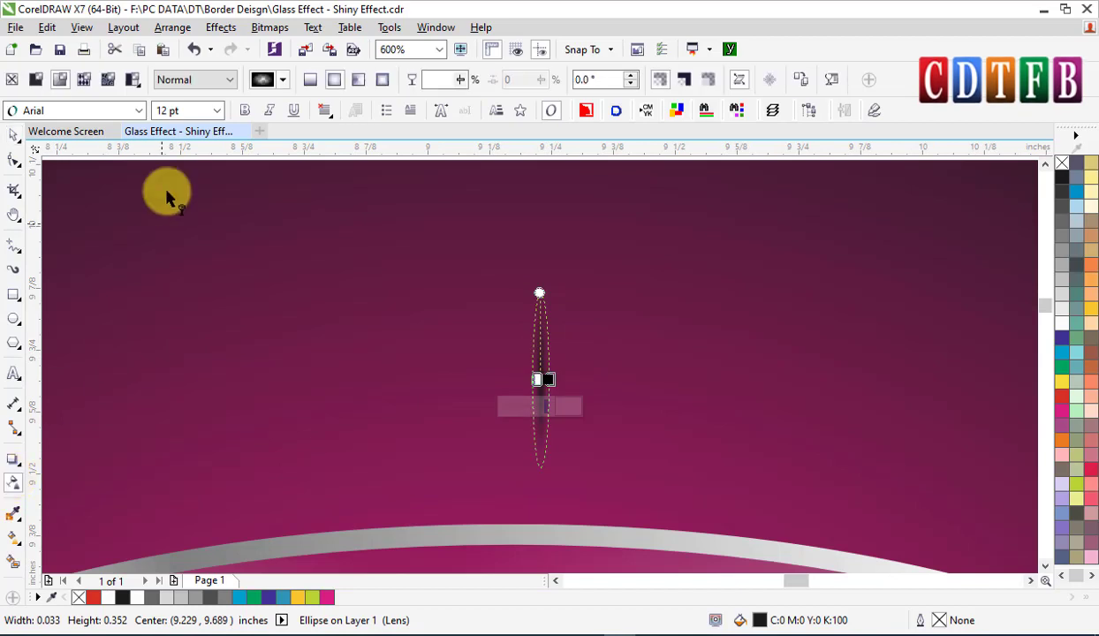
pyautogui.click(198, 83)
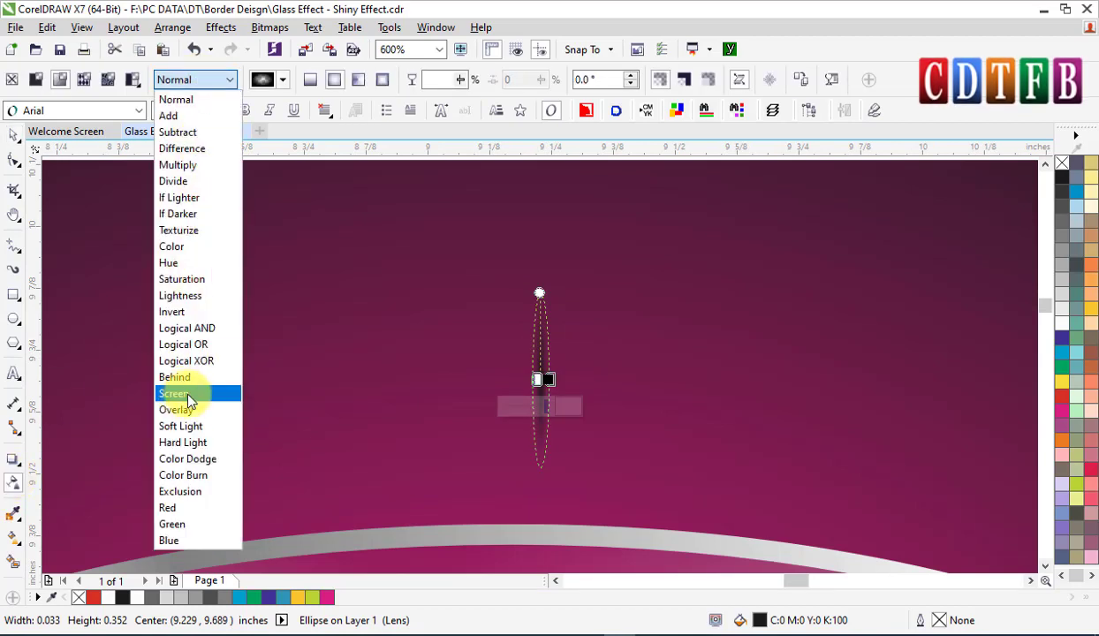
pyautogui.click(197, 442)
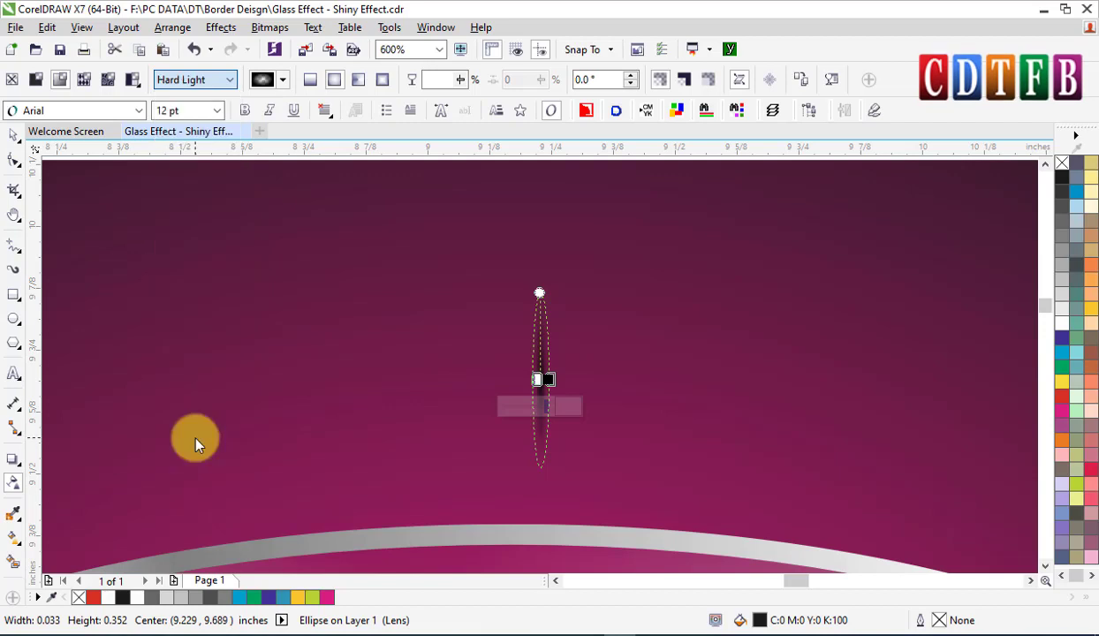
pyautogui.click(13, 135)
pyautogui.click(1061, 324)
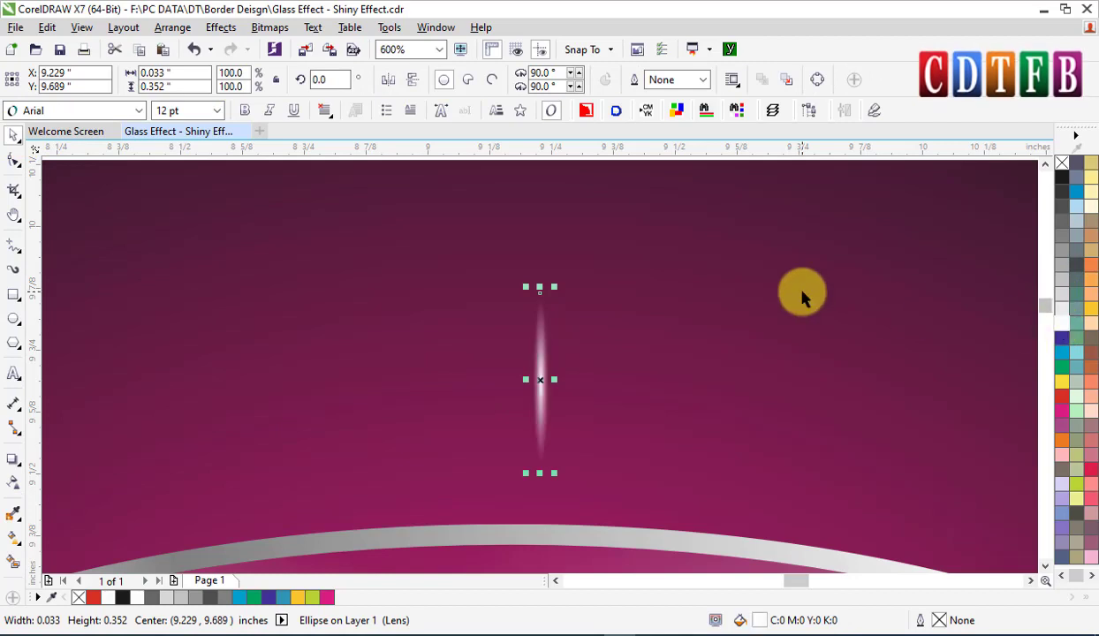
# - Move the white light ray onto the point where the second design's highlights cross
pyautogui.scroll(-2, 565, 358)
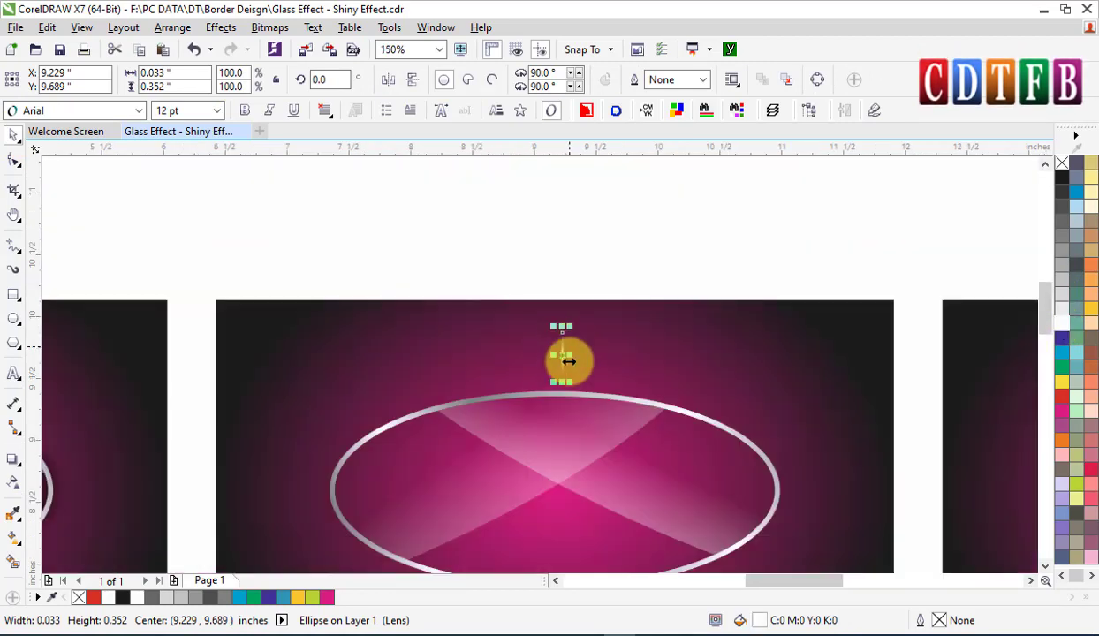
pyautogui.moveTo(564, 354); pyautogui.dragTo(557, 488)
pyautogui.press('z')
pyautogui.moveTo(474, 434)
pyautogui.mouseDown()
pyautogui.moveTo(606, 506)
pyautogui.moveTo(936, 428)
pyautogui.moveTo(871, 449)
pyautogui.moveTo(671, 452)
pyautogui.mouseUp()
pyautogui.press('space')
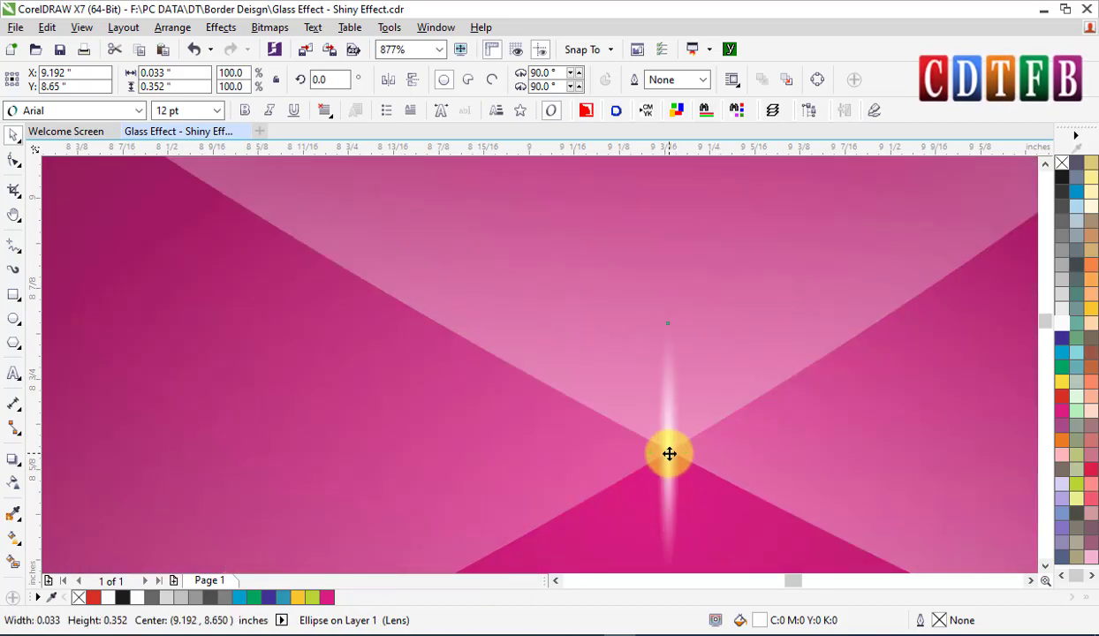
# - Add a copy of the ray rotated to 300 degrees and rotate the original to about 63.2 degrees, following the highlight edges
pyautogui.click(669, 454)
pyautogui.moveTo(679, 314)
pyautogui.mouseDown()
pyautogui.moveTo(723, 350)
pyautogui.moveTo(756, 433)
pyautogui.moveTo(760, 413)
pyautogui.mouseUp()
pyautogui.click(669, 357)
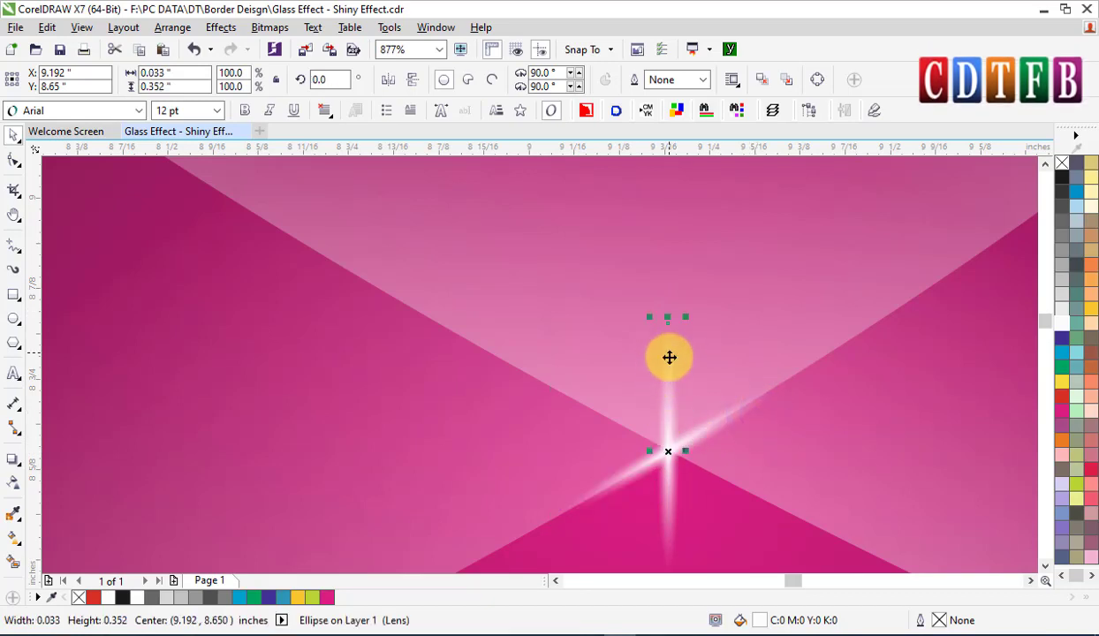
pyautogui.moveTo(685, 316)
pyautogui.mouseDown()
pyautogui.moveTo(596, 328)
pyautogui.moveTo(567, 385)
pyautogui.mouseUp()
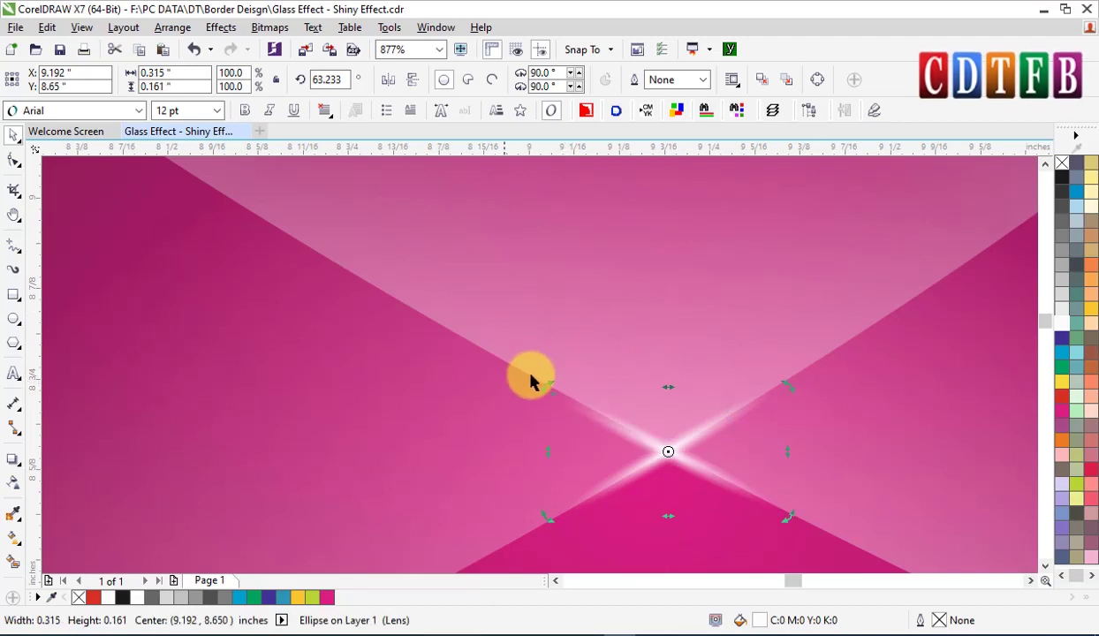
pyautogui.scroll(-5, 648, 428)
pyautogui.press('Escape')
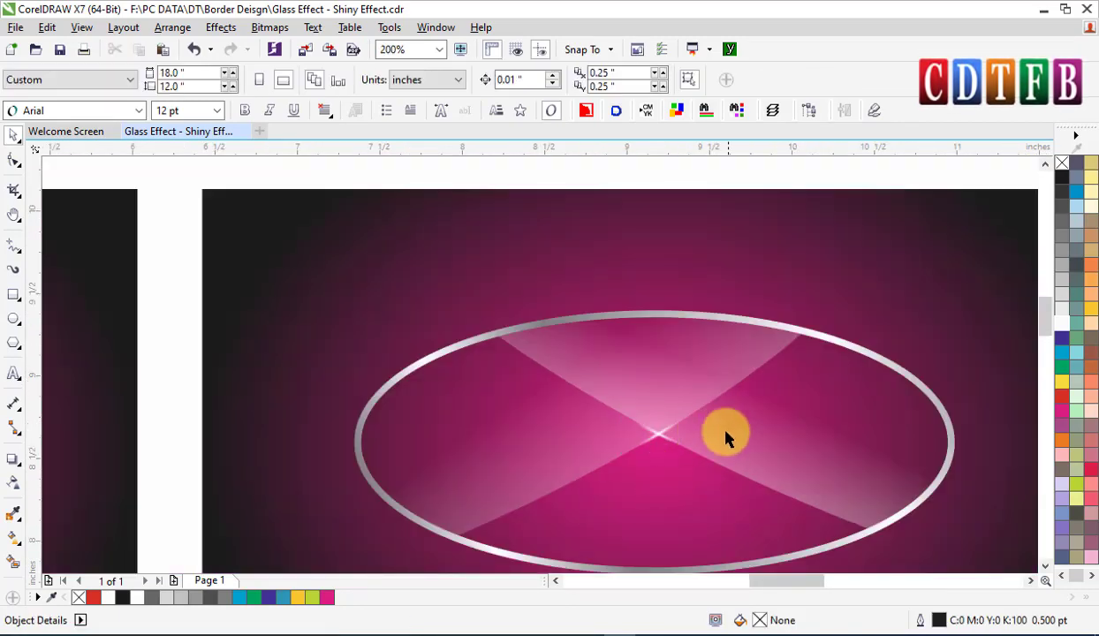
# - Rotate both crossed light rays together about their centre to an angle of about 265.5 degrees
pyautogui.scroll(4, 641, 436)
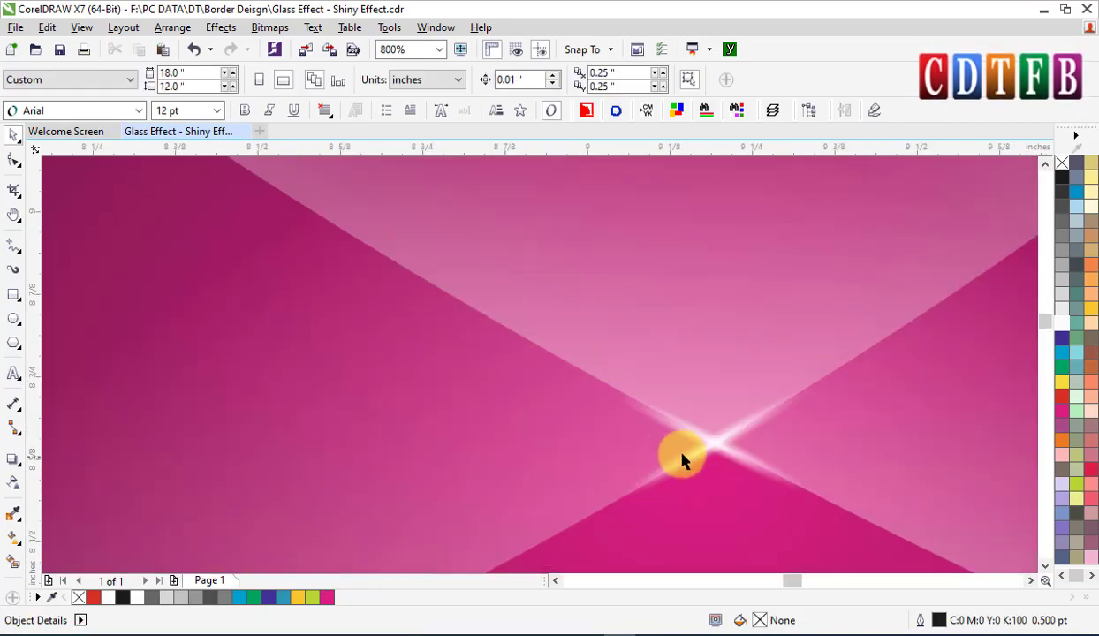
pyautogui.click(688, 431)
pyautogui.keyDown('shift'); pyautogui.click(759, 416); pyautogui.keyUp('shift')
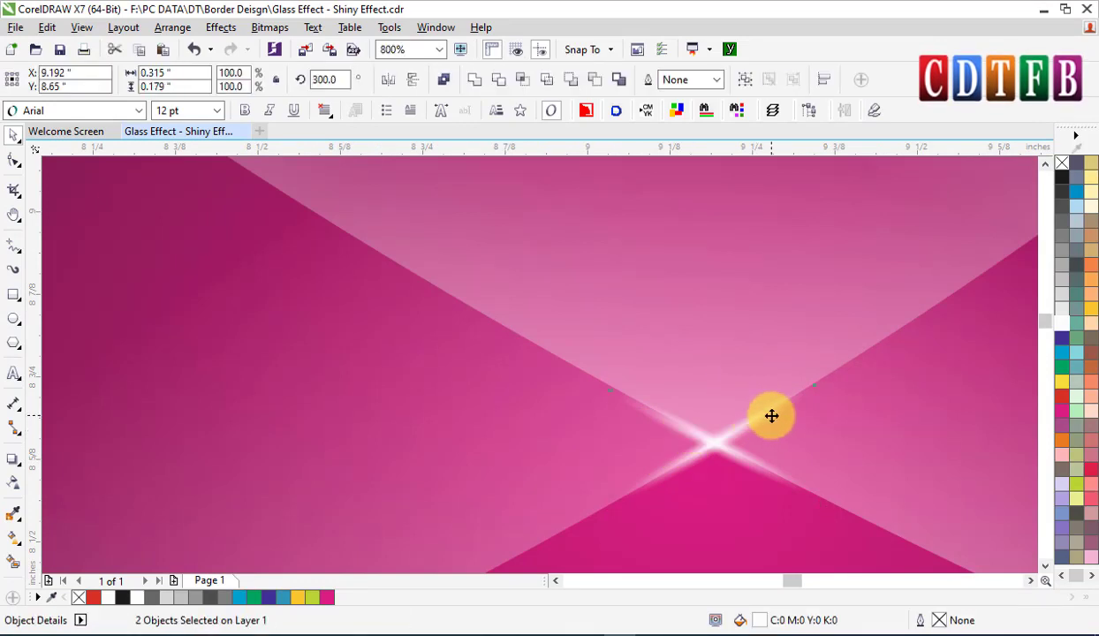
pyautogui.moveTo(829, 377); pyautogui.dragTo(780, 446)
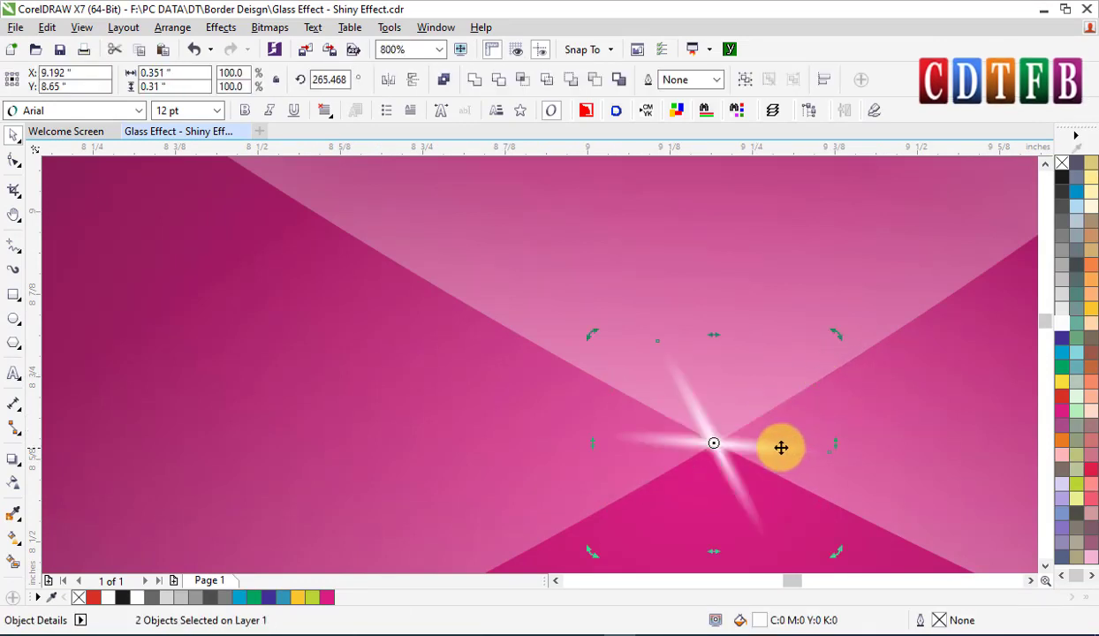
pyautogui.scroll(-2, 779, 440)
pyautogui.scroll(-2, 779, 440)
pyautogui.press('Escape')
pyautogui.scroll(-2, 863, 437)
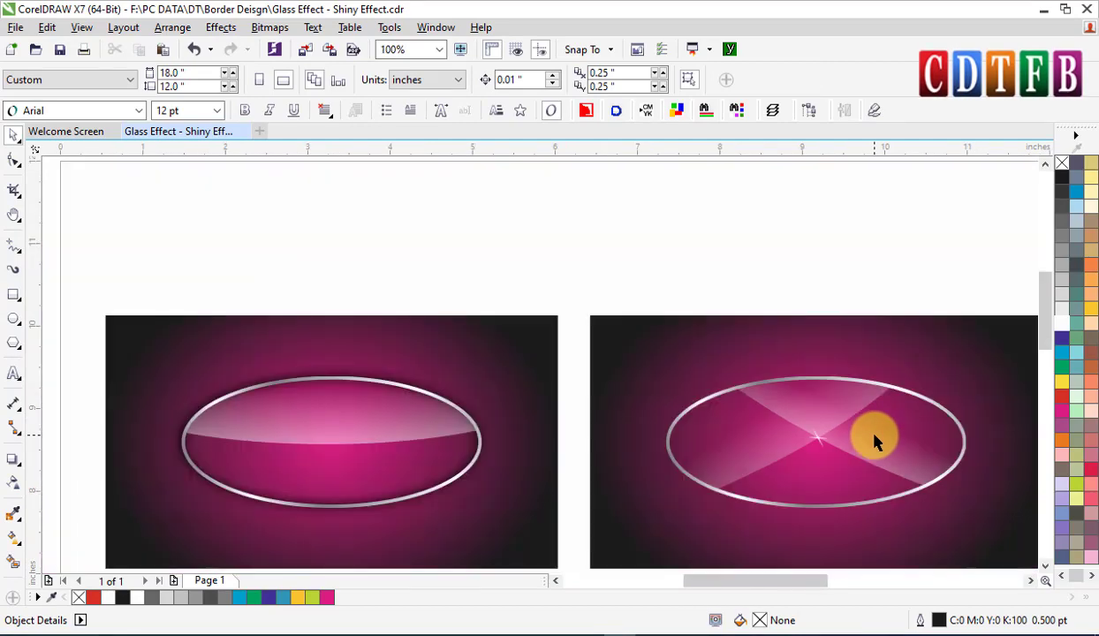
pyautogui.moveTo(616, 359); pyautogui.dragTo(897, 528)
pyautogui.scroll(2, 738, 265)
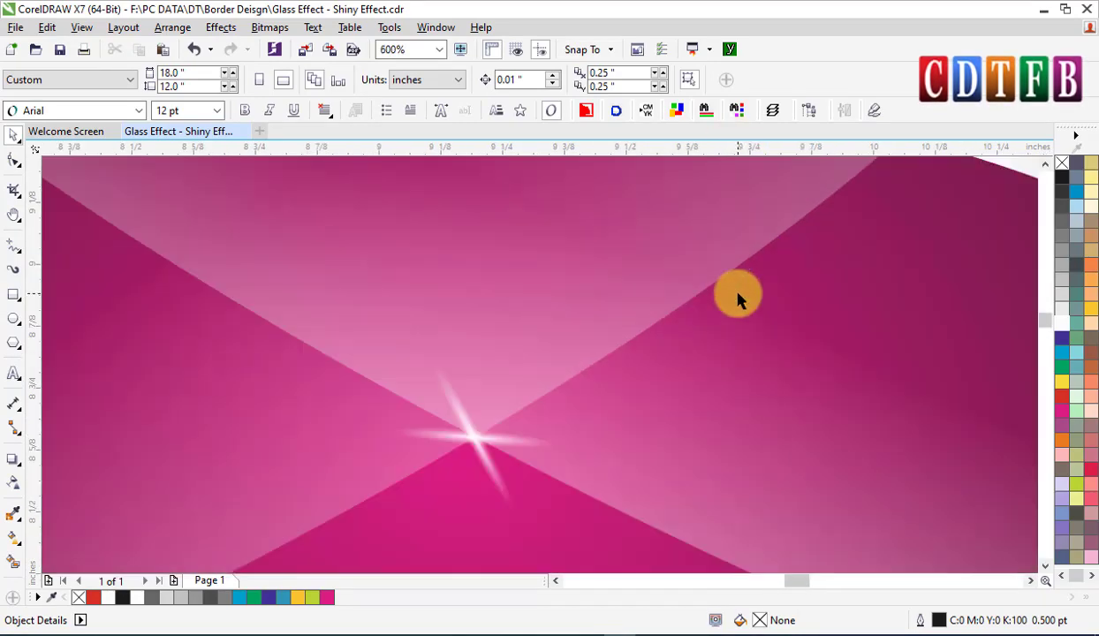
pyautogui.scroll(-4, 736, 297)
pyautogui.scroll(2, 669, 336)
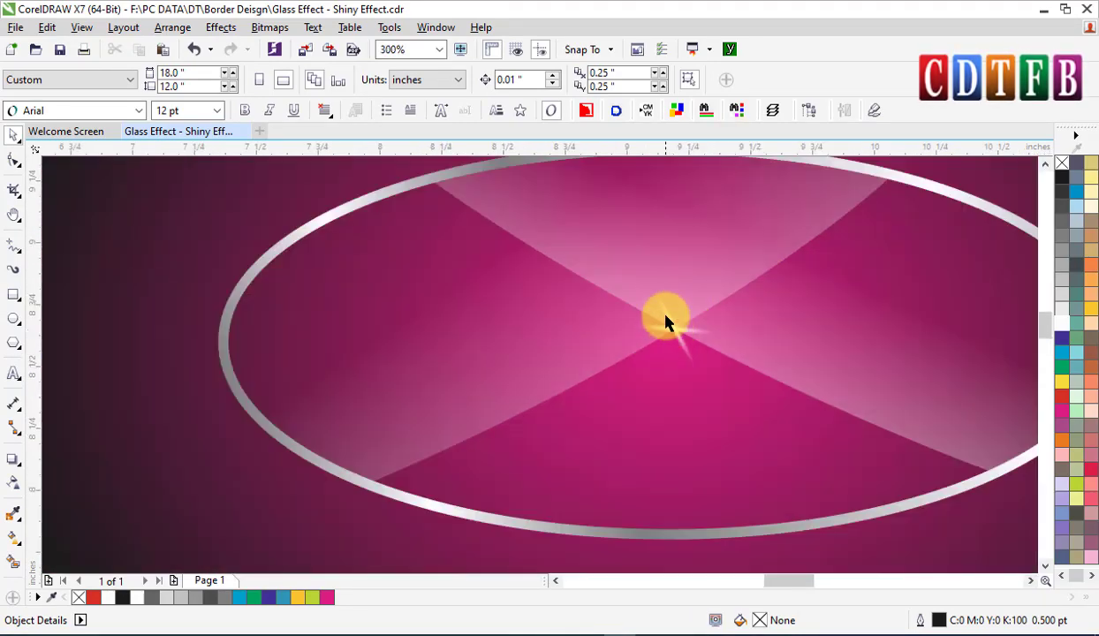
# - Place a grouped copy of the two crossed rays on the lower-left part of the second design's ring
pyautogui.click(700, 333)
pyautogui.keyDown('shift'); pyautogui.click(685, 333); pyautogui.keyUp('shift')
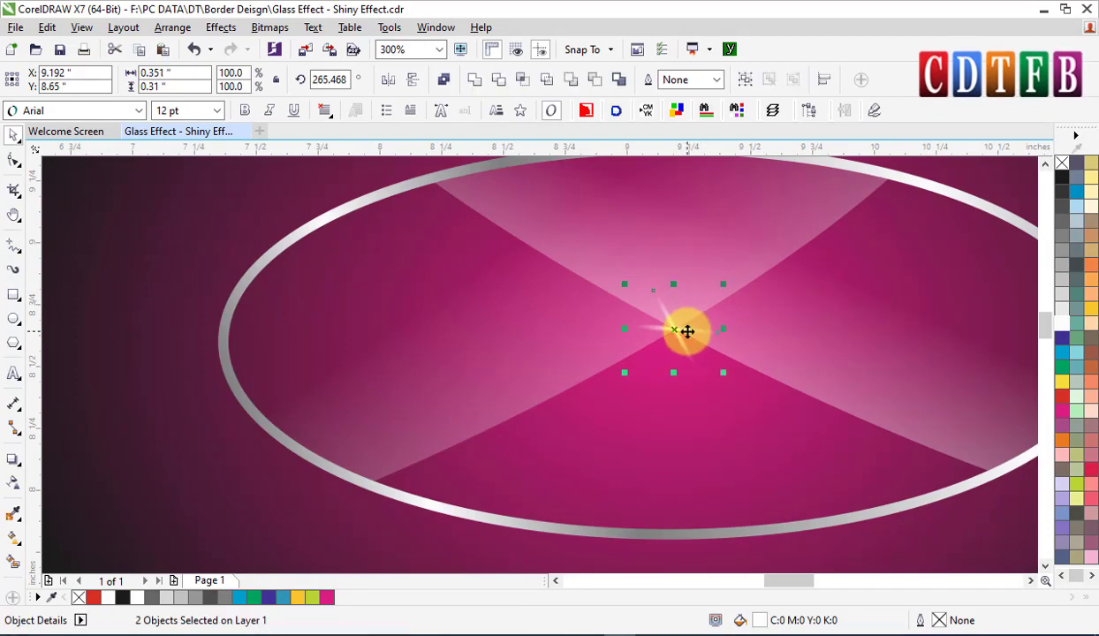
pyautogui.rightClick(684, 331)
pyautogui.click(783, 343)
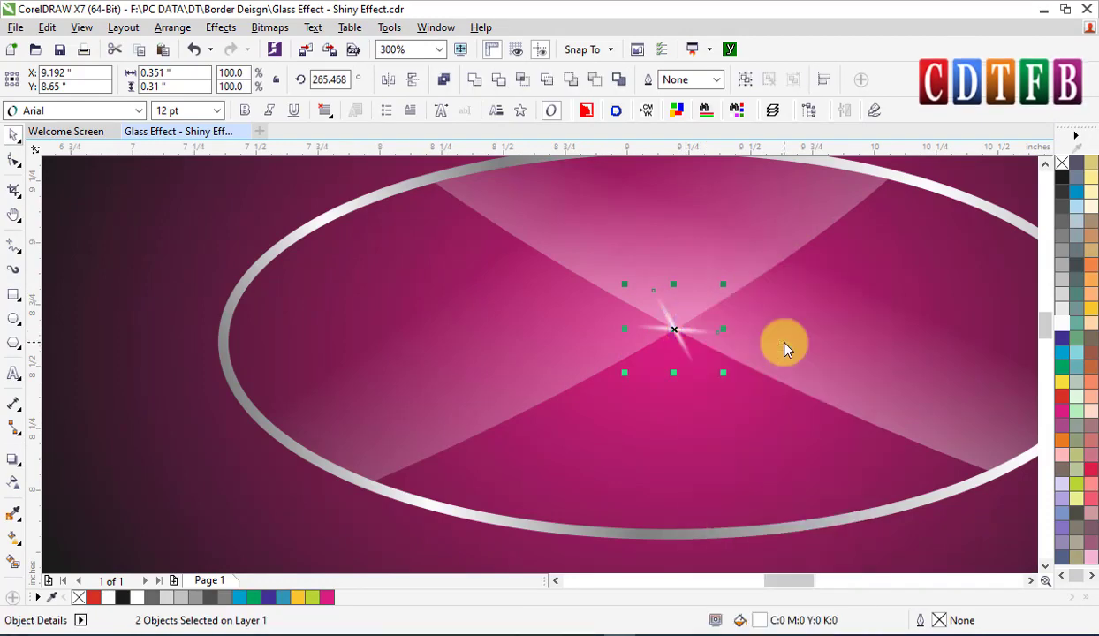
pyautogui.moveTo(674, 329); pyautogui.dragTo(421, 466)
pyautogui.scroll(2, 417, 508)
pyautogui.click(424, 466)
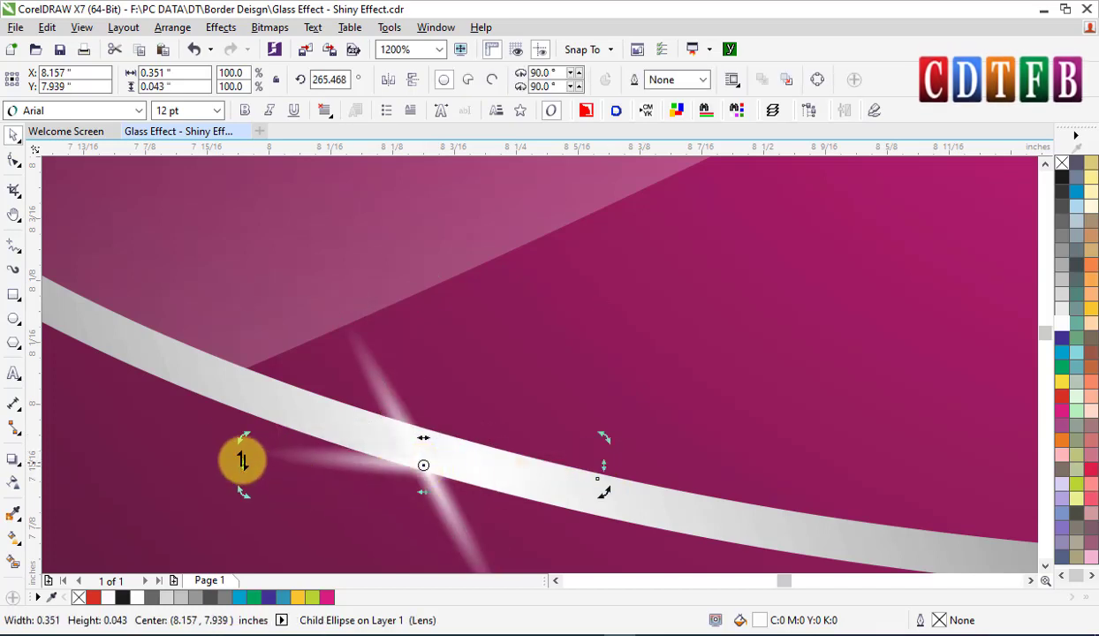
# - Rotate the copied sparkle's rays apart and add a third ray at about 334.2 degrees to form a six-pointed star
pyautogui.moveTo(244, 437); pyautogui.dragTo(252, 554)
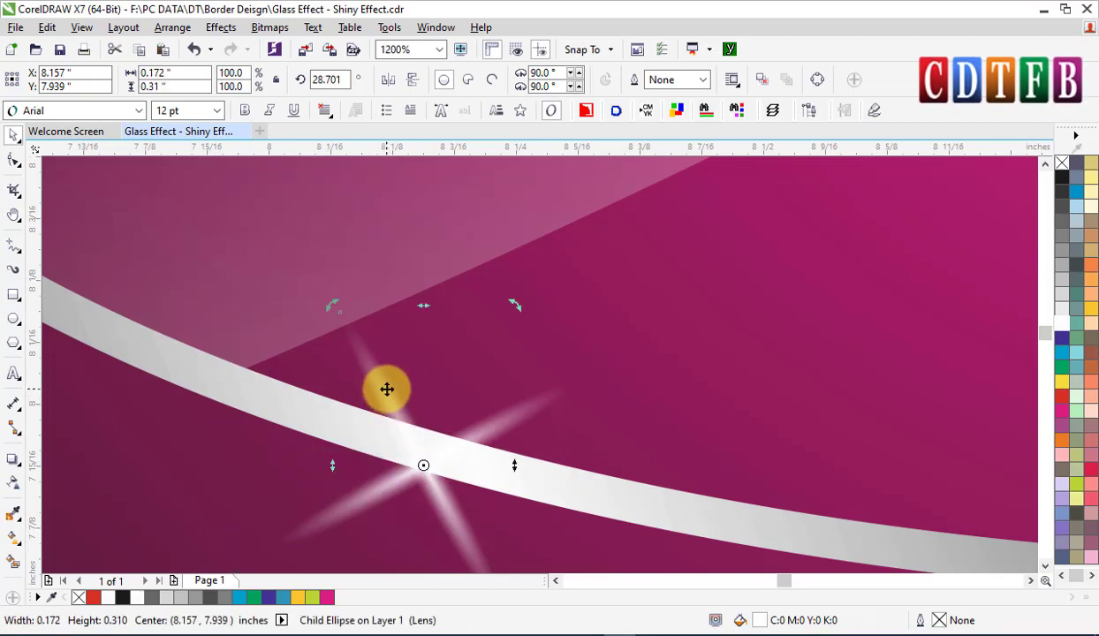
pyautogui.moveTo(516, 307); pyautogui.dragTo(528, 326)
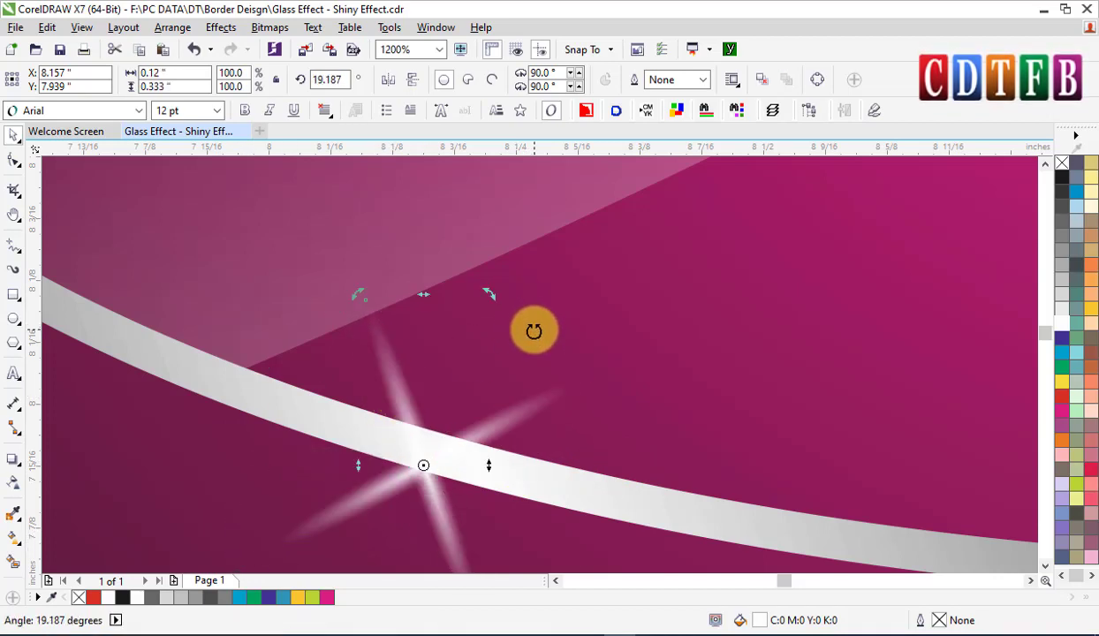
pyautogui.scroll(-2, 443, 371)
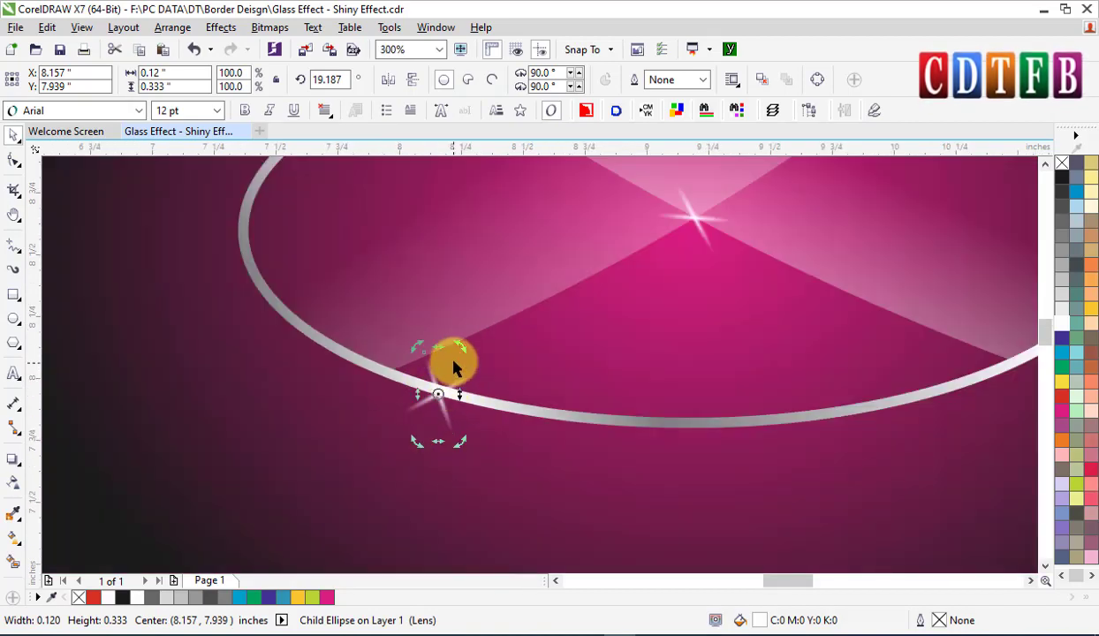
pyautogui.moveTo(459, 346); pyautogui.dragTo(565, 359)
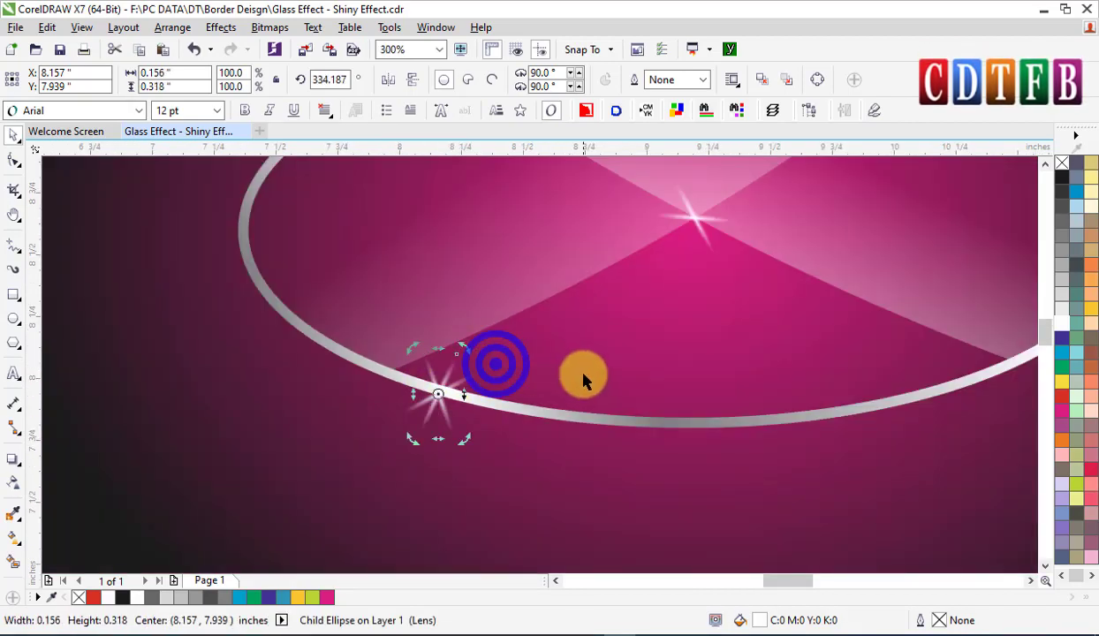
pyautogui.press('Escape')
pyautogui.scroll(-1, 567, 366)
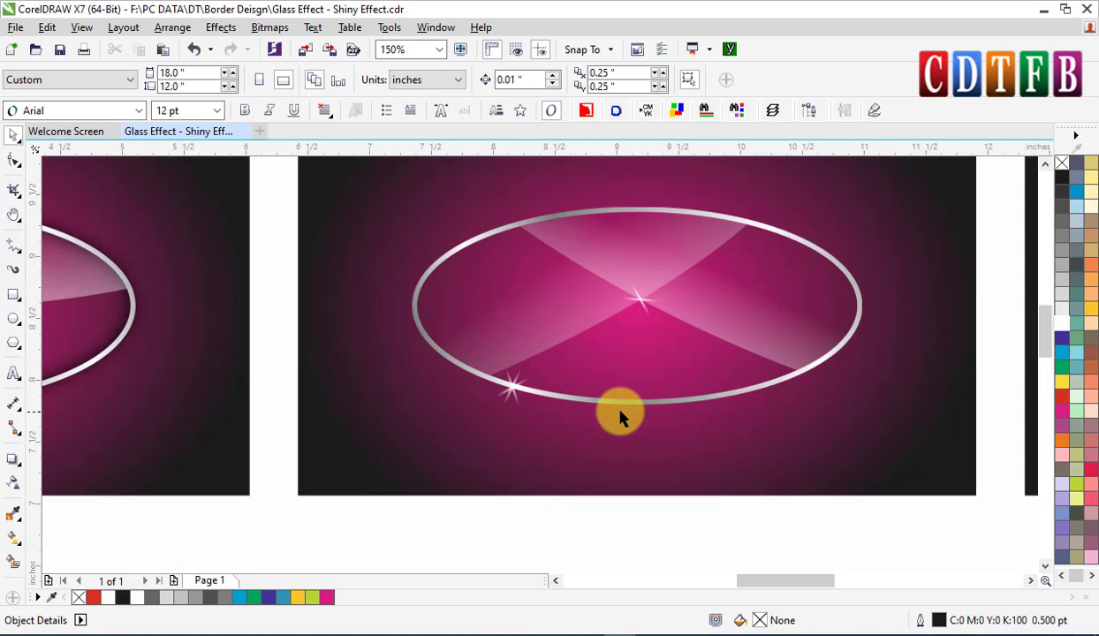
# - Copy the three-ray star sparkle onto the upper-right part of the second design's ring and centre it on the ring
pyautogui.click(511, 387)
pyautogui.moveTo(508, 386); pyautogui.dragTo(789, 233)
pyautogui.scroll(3, 778, 238)
pyautogui.scroll(-1, 794, 235)
pyautogui.scroll(1, 794, 235)
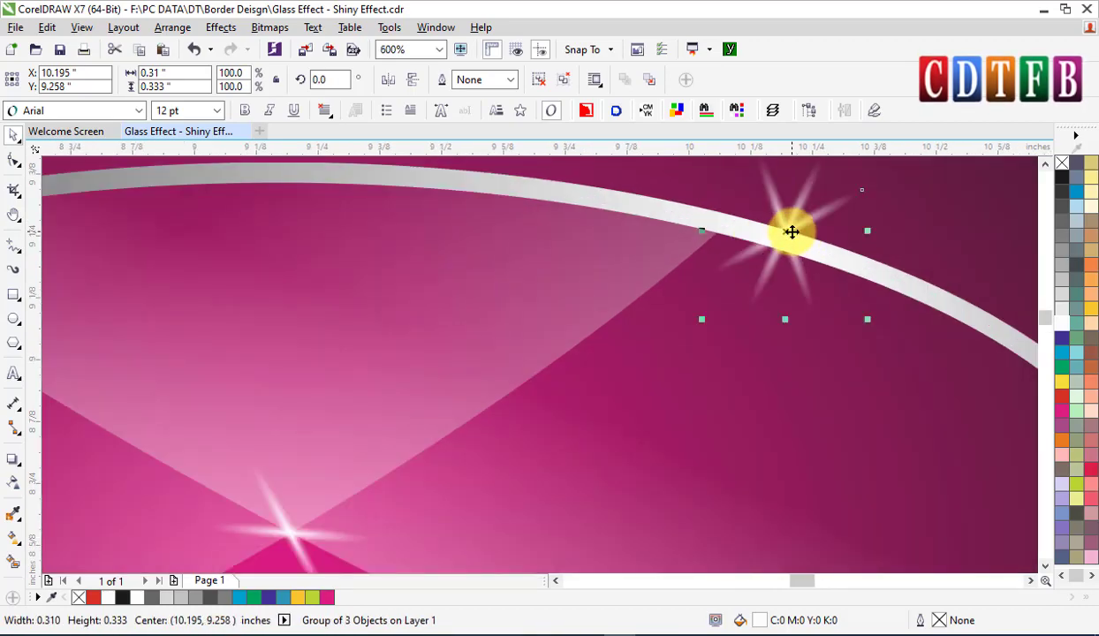
pyautogui.moveTo(790, 228); pyautogui.dragTo(784, 233)
pyautogui.scroll(-2, 785, 233)
pyautogui.click(726, 331)
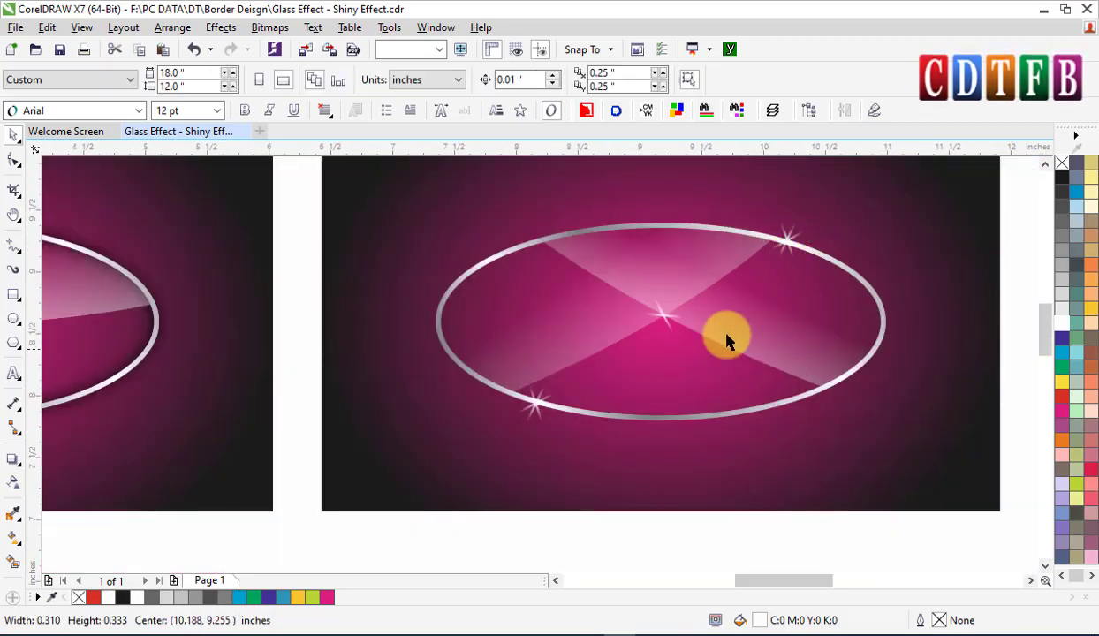
# - Place another copy of the star sparkle on the upper-left part of the second design's ring
pyautogui.click(790, 249)
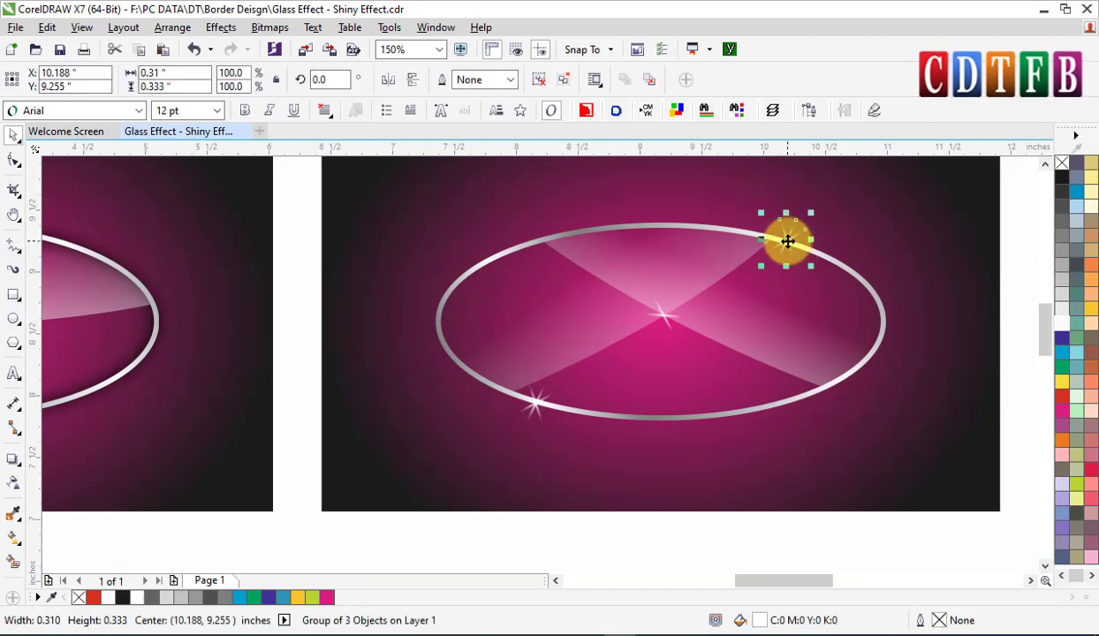
pyautogui.moveTo(787, 240); pyautogui.dragTo(486, 258)
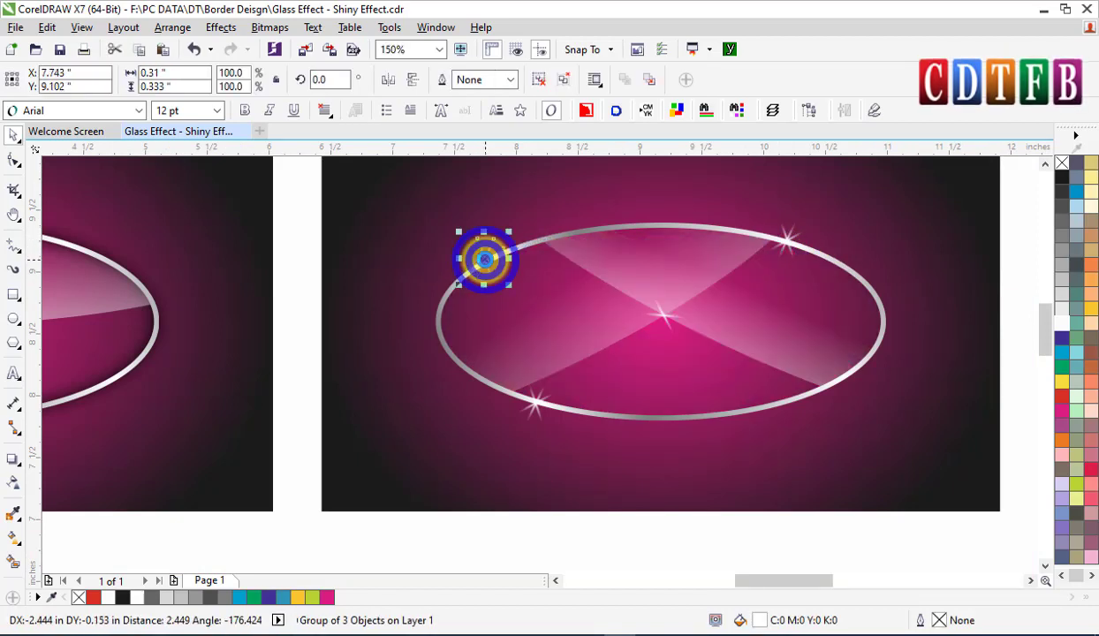
pyautogui.click(579, 315)
pyautogui.scroll(-1, 579, 315)
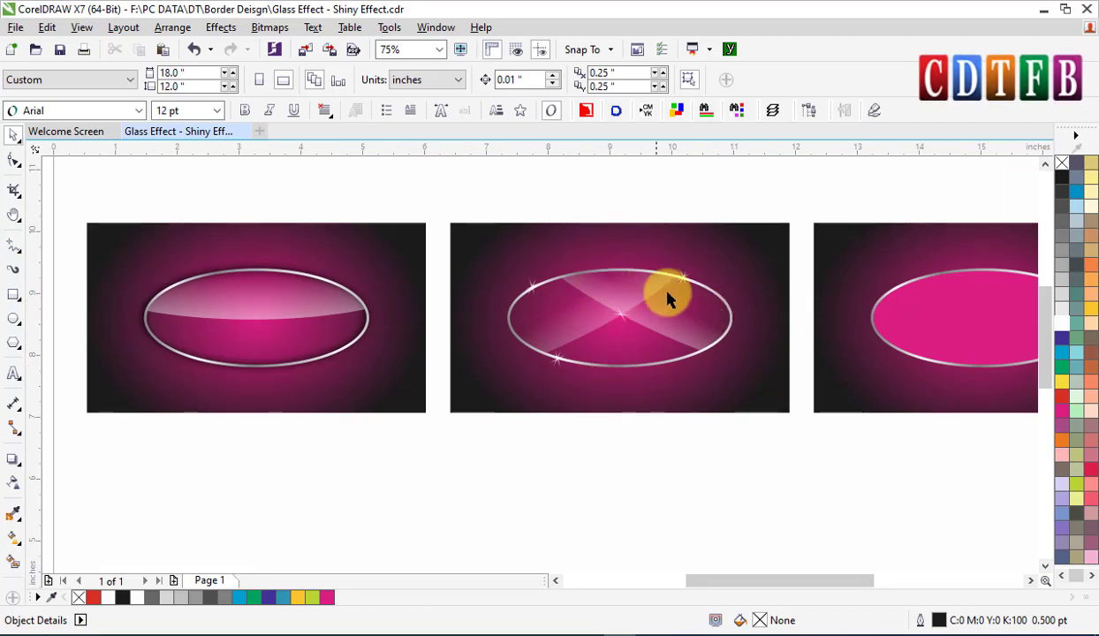
# - Move the third design's pink oval and metallic ring off the background to the empty area below, and group them
pyautogui.hscroll(1, 809, 317)
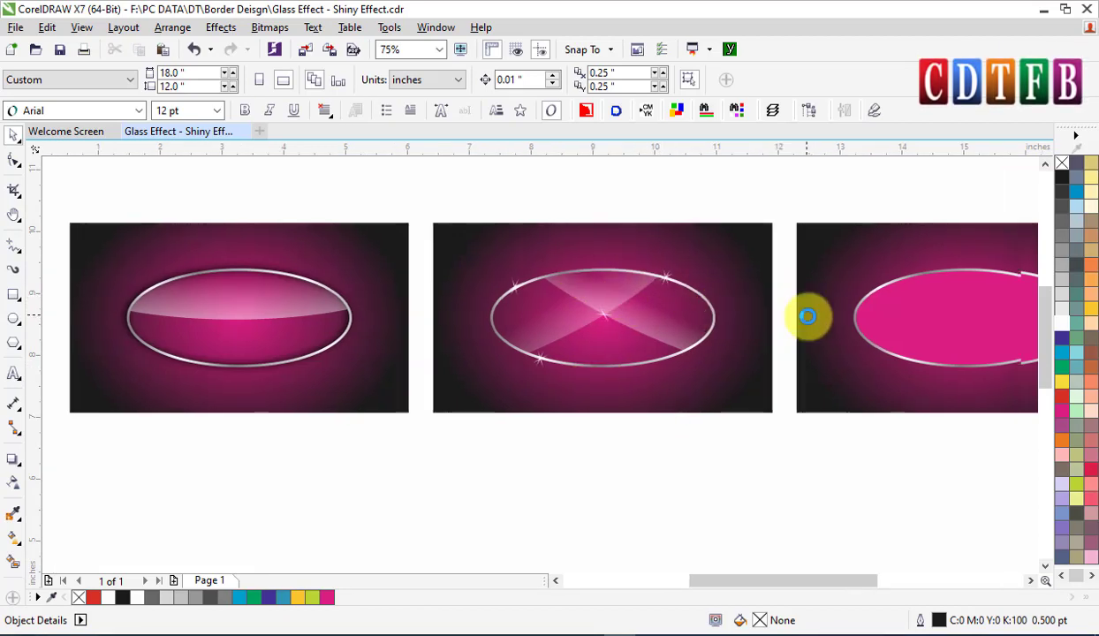
pyautogui.hscroll(1, 808, 318)
pyautogui.click(847, 300)
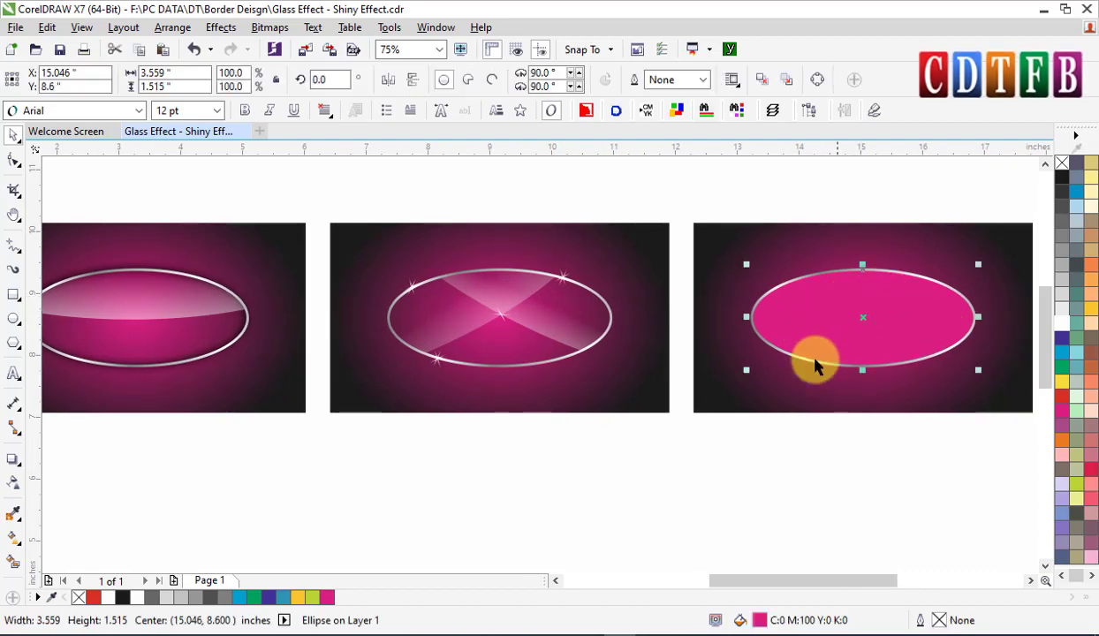
pyautogui.moveTo(876, 282); pyautogui.dragTo(769, 424)
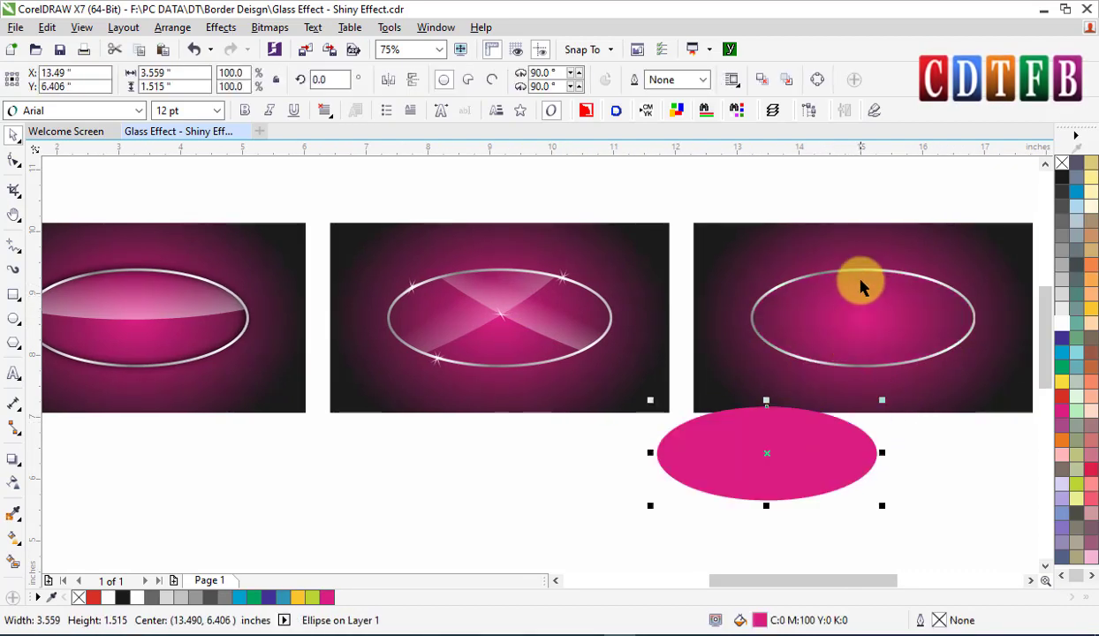
pyautogui.click(861, 275)
pyautogui.moveTo(862, 275); pyautogui.dragTo(836, 345)
pyautogui.keyDown('shift'); pyautogui.click(804, 446); pyautogui.keyUp('shift')
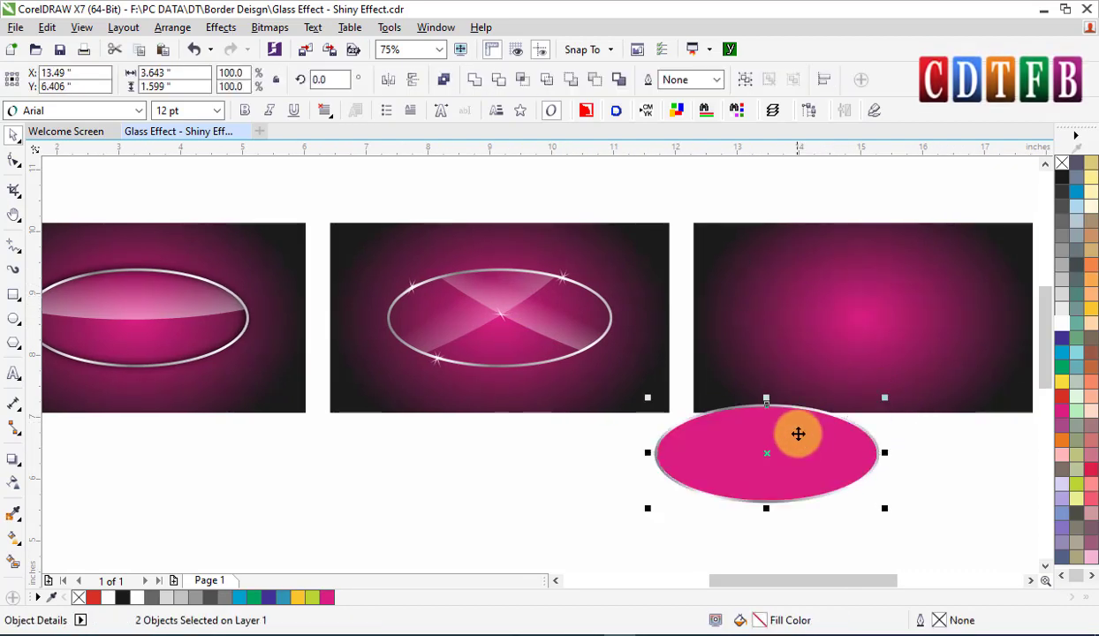
pyautogui.moveTo(797, 433); pyautogui.dragTo(627, 486)
pyautogui.hotkey('ctrl', 'g')
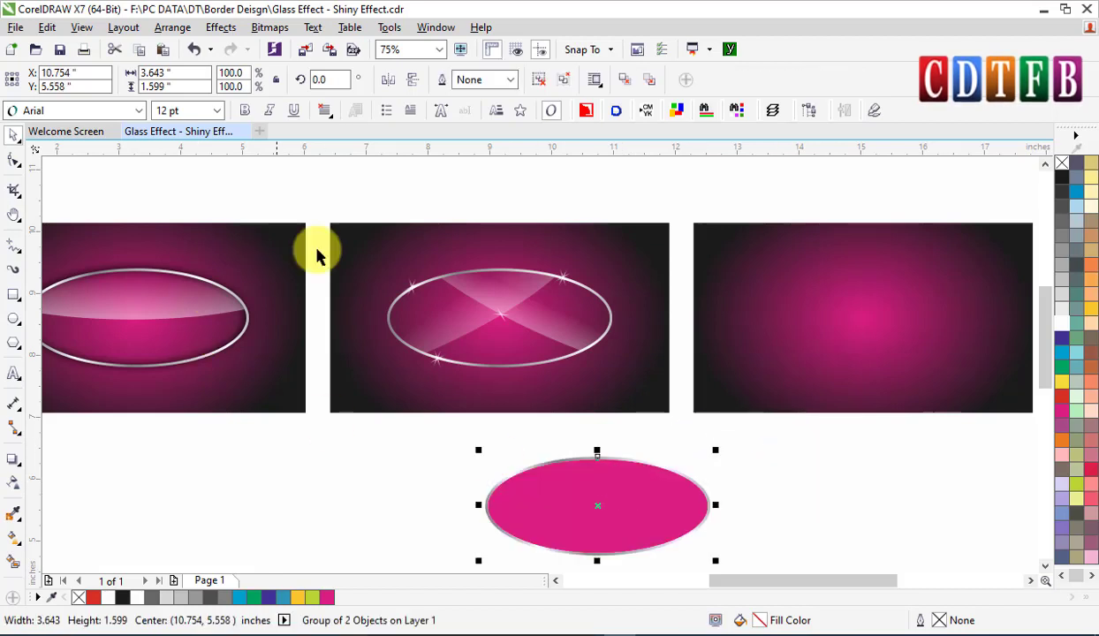
# - Draw a circle about 3.75 inches across over the third background's left part, copy it leftward with an overlap, and select both circles
pyautogui.click(14, 318)
pyautogui.moveTo(674, 186); pyautogui.dragTo(917, 430)
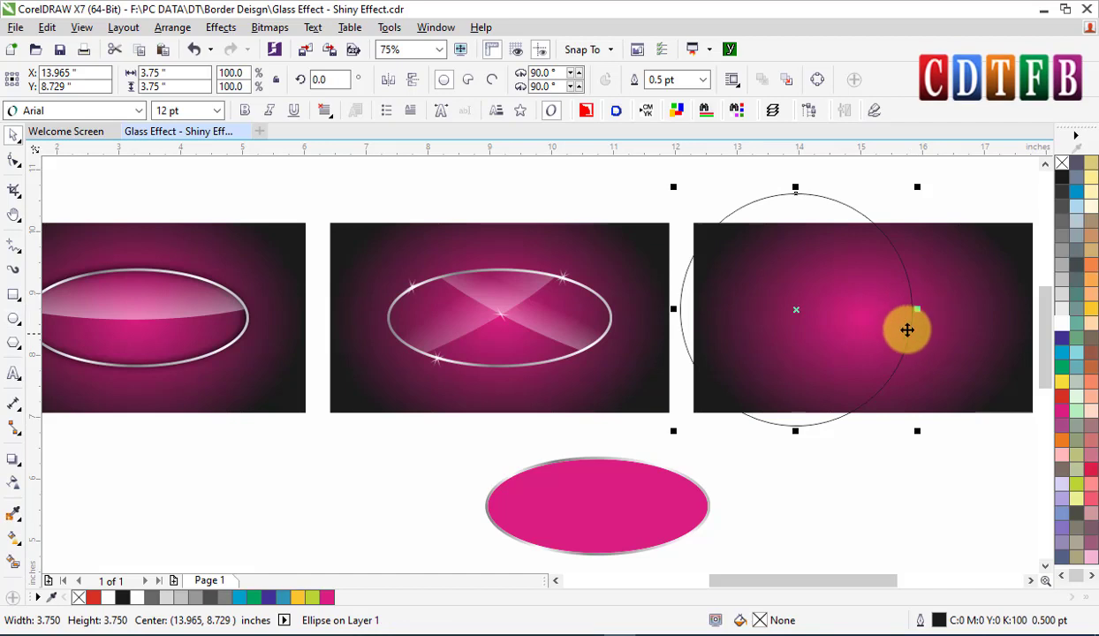
pyautogui.moveTo(911, 311); pyautogui.dragTo(747, 307)
pyautogui.keyDown('shift'); pyautogui.click(774, 210); pyautogui.keyUp('shift')
pyautogui.scroll(-4, 777, 212)
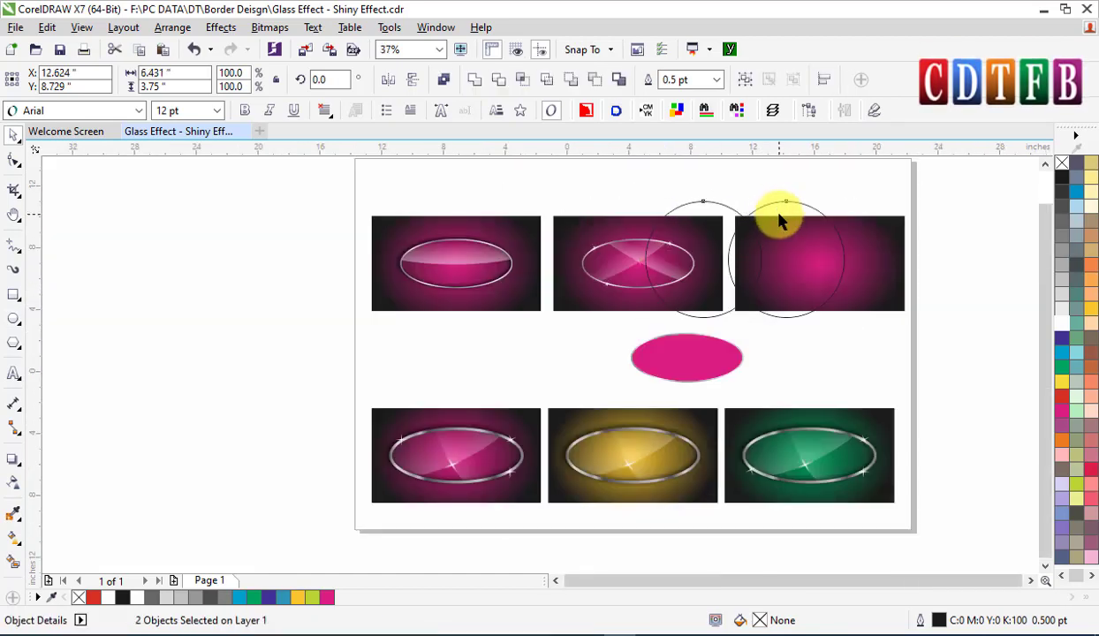
# - Move the two circles off the page and intersect them, keeping only the overlapping lens shape
pyautogui.moveTo(780, 216); pyautogui.dragTo(923, 222)
pyautogui.scroll(3, 804, 300)
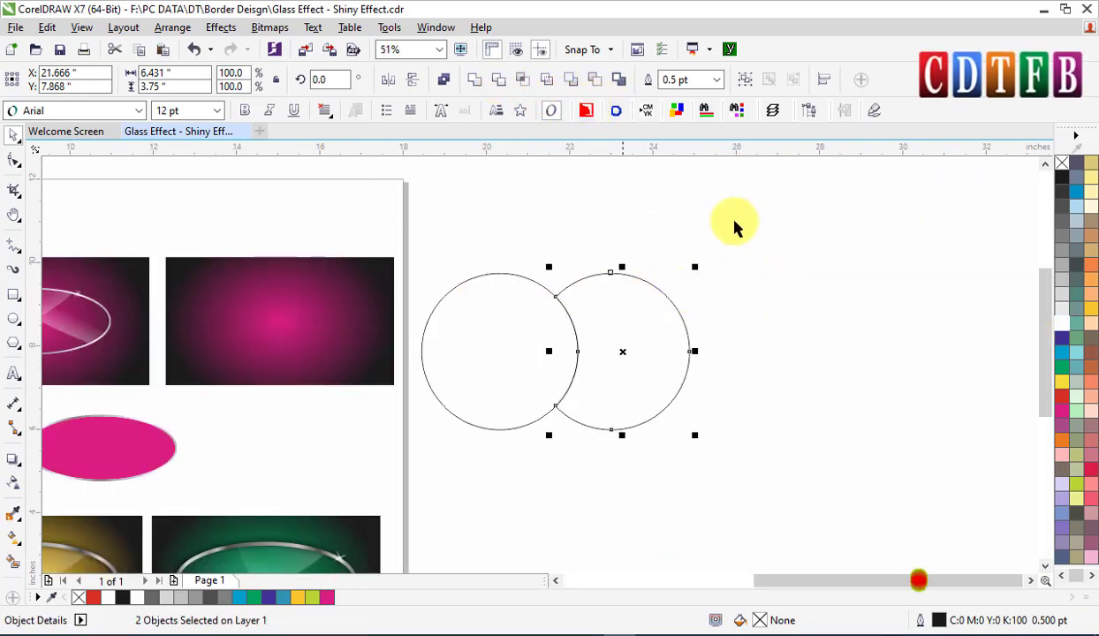
pyautogui.click(726, 216)
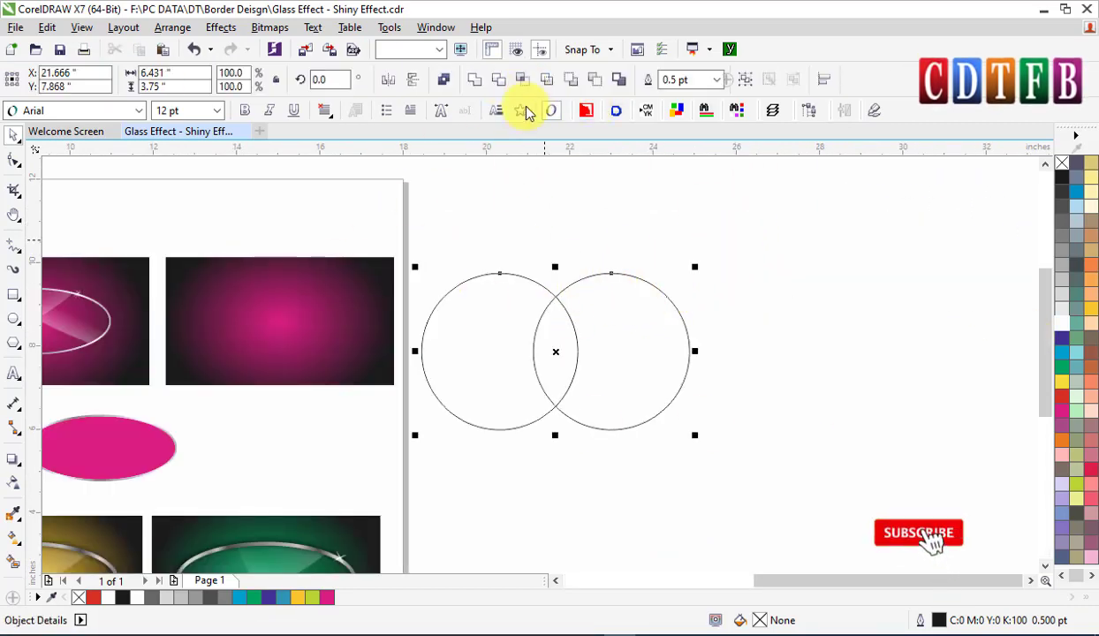
pyautogui.click(523, 83)
pyautogui.click(610, 322)
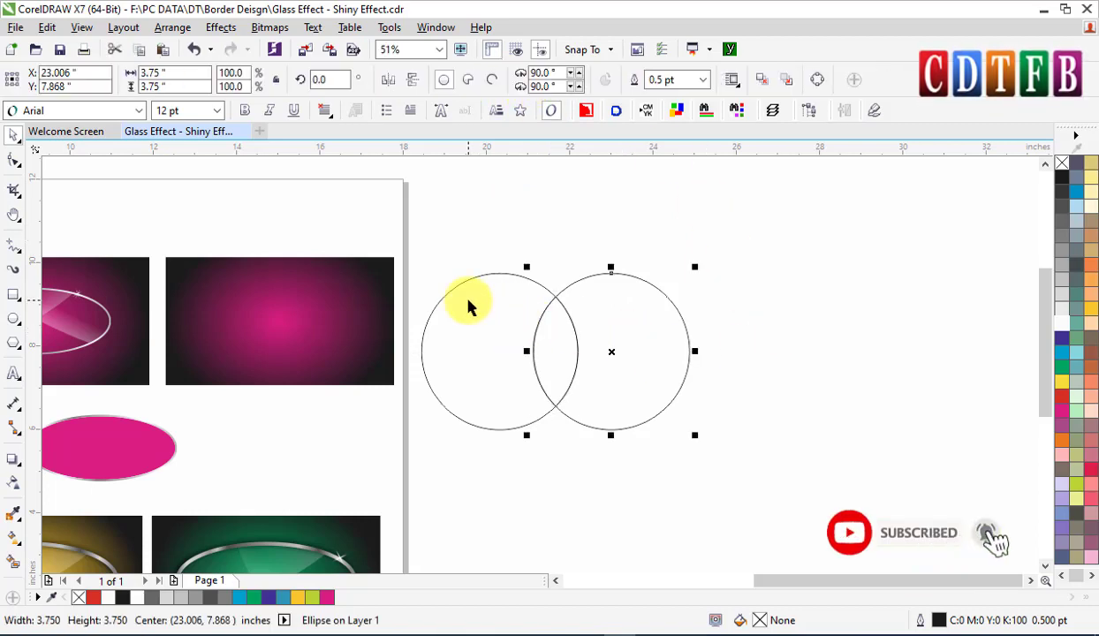
pyautogui.press('Delete')
pyautogui.press('Delete')
pyautogui.click(568, 318)
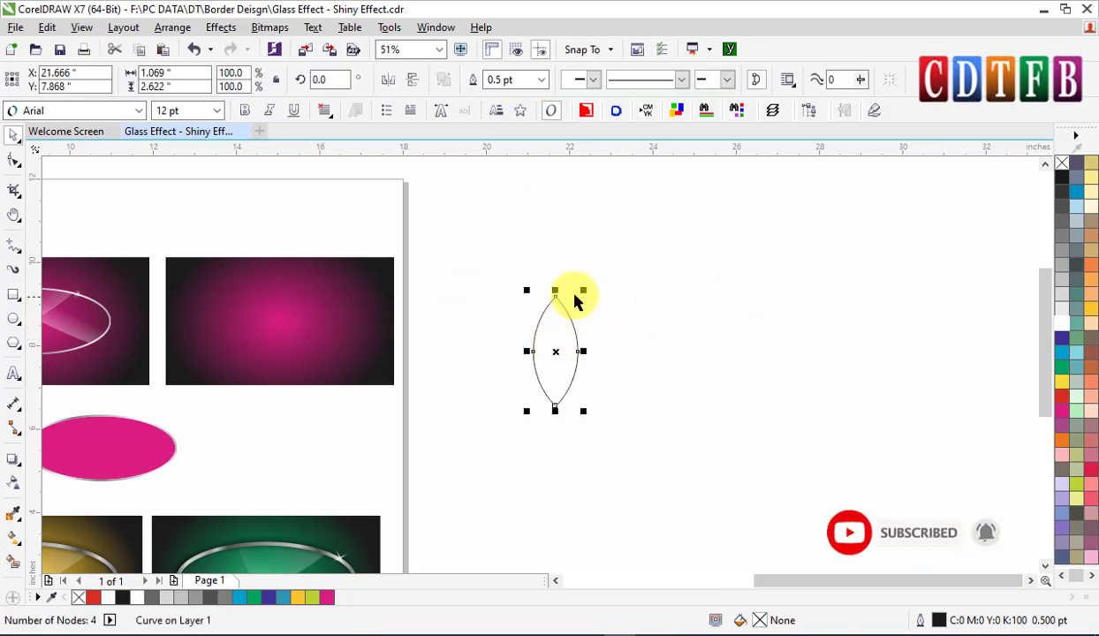
# - Rotate the lens shape to 270° so it lies horizontally, and centre it horizontally on the third background
pyautogui.click(569, 321)
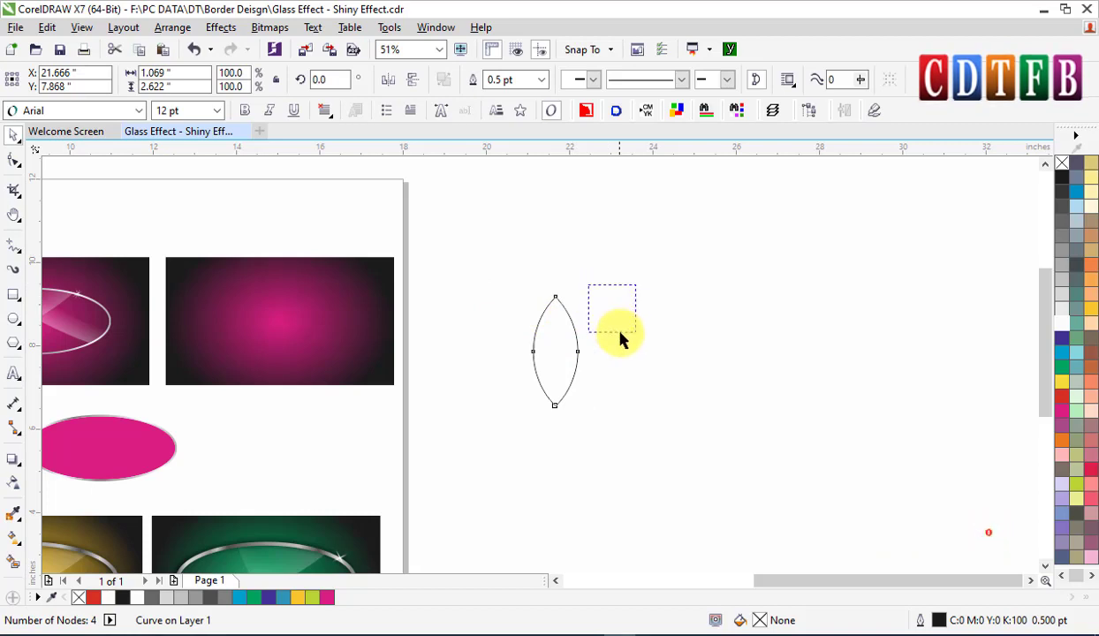
pyautogui.moveTo(620, 339); pyautogui.dragTo(619, 336)
pyautogui.doubleClick(576, 311)
pyautogui.moveTo(582, 291); pyautogui.dragTo(626, 385)
pyautogui.moveTo(576, 351); pyautogui.dragTo(300, 319)
pyautogui.keyDown('shift'); pyautogui.click(368, 293); pyautogui.keyUp('shift')
# - Fill the lens shape with white and convert its outline, at 2 pt width, into a separate object
pyautogui.press('F2')
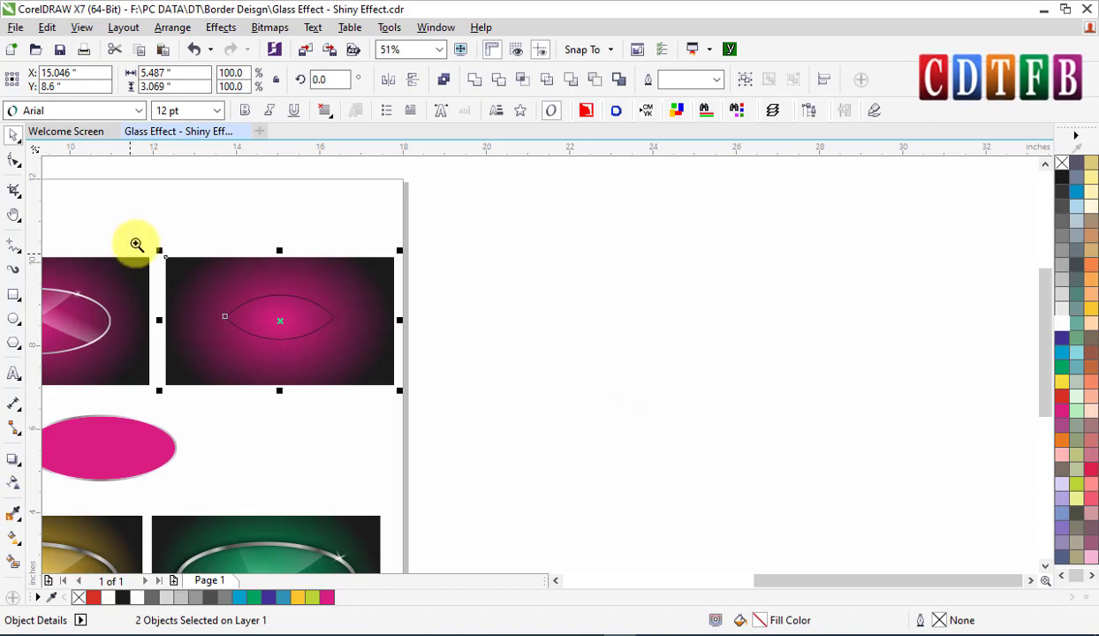
pyautogui.moveTo(142, 240); pyautogui.dragTo(584, 432)
pyautogui.click(477, 329)
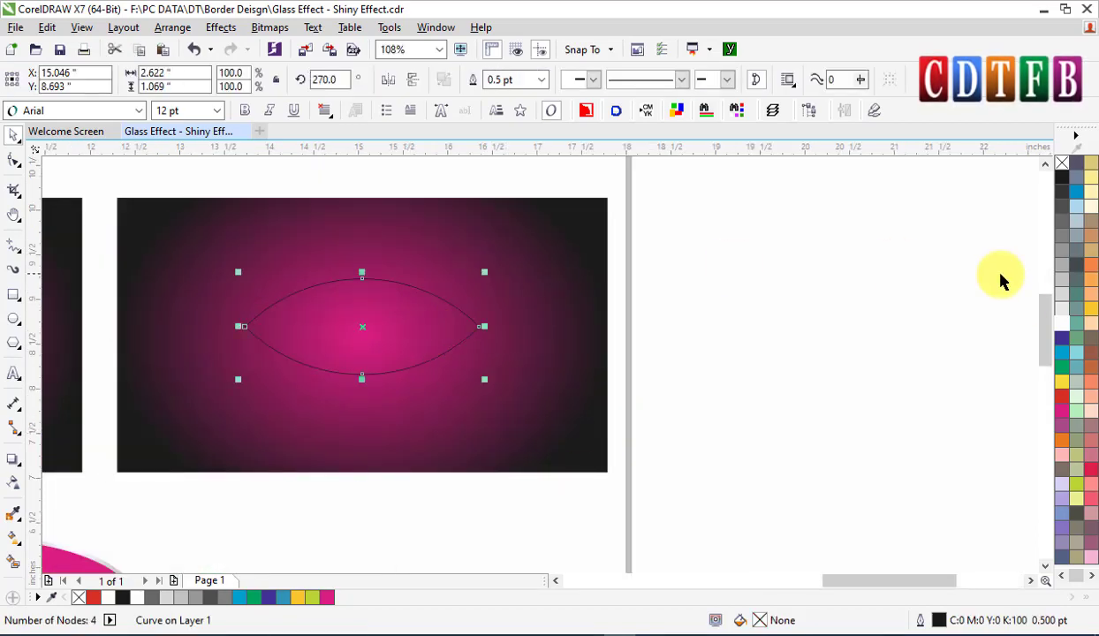
pyautogui.click(1061, 324)
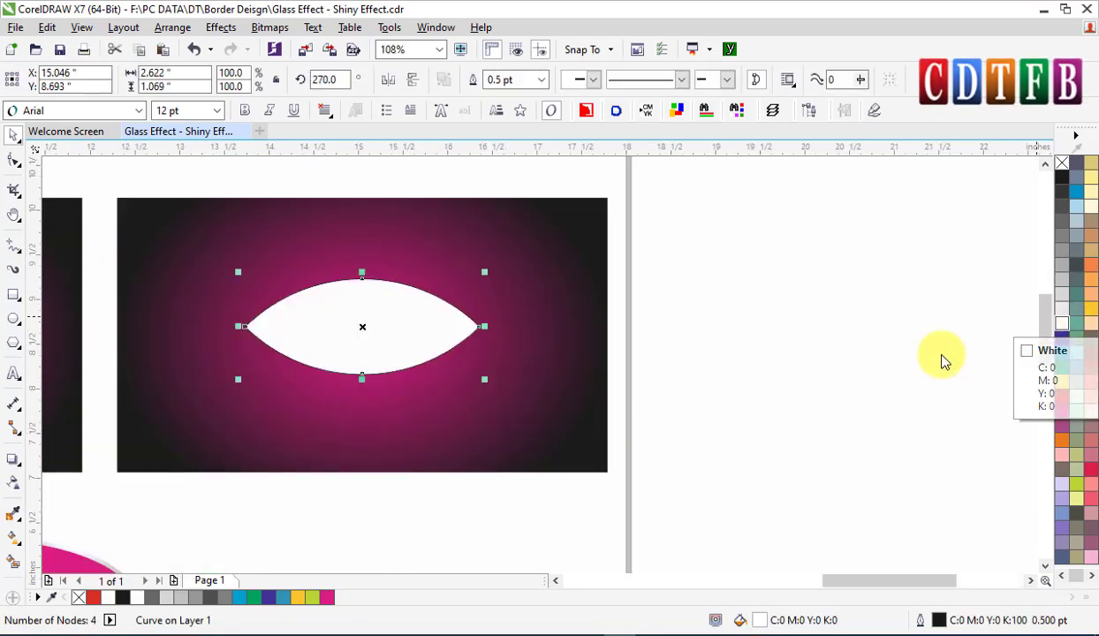
pyautogui.doubleClick(938, 621)
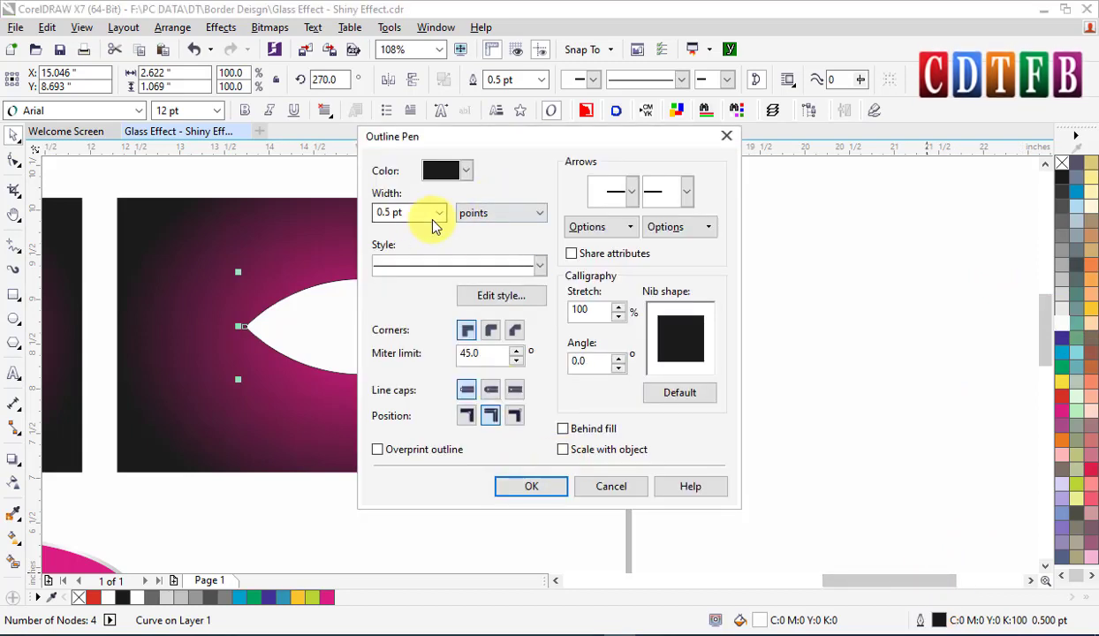
pyautogui.write('2')
pyautogui.press('Return')
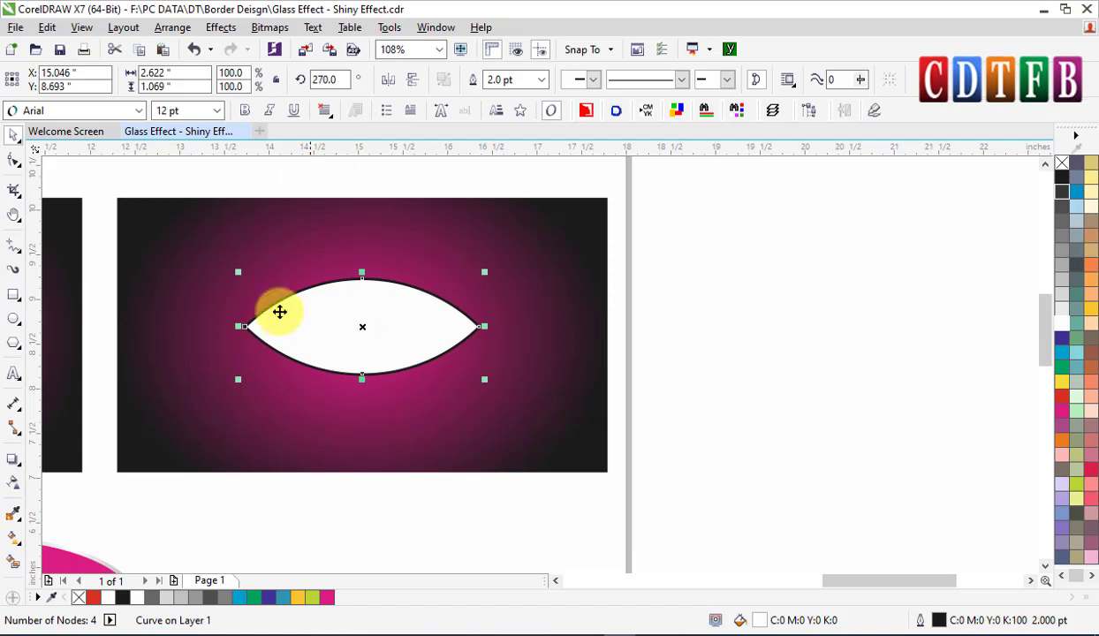
pyautogui.click(174, 27)
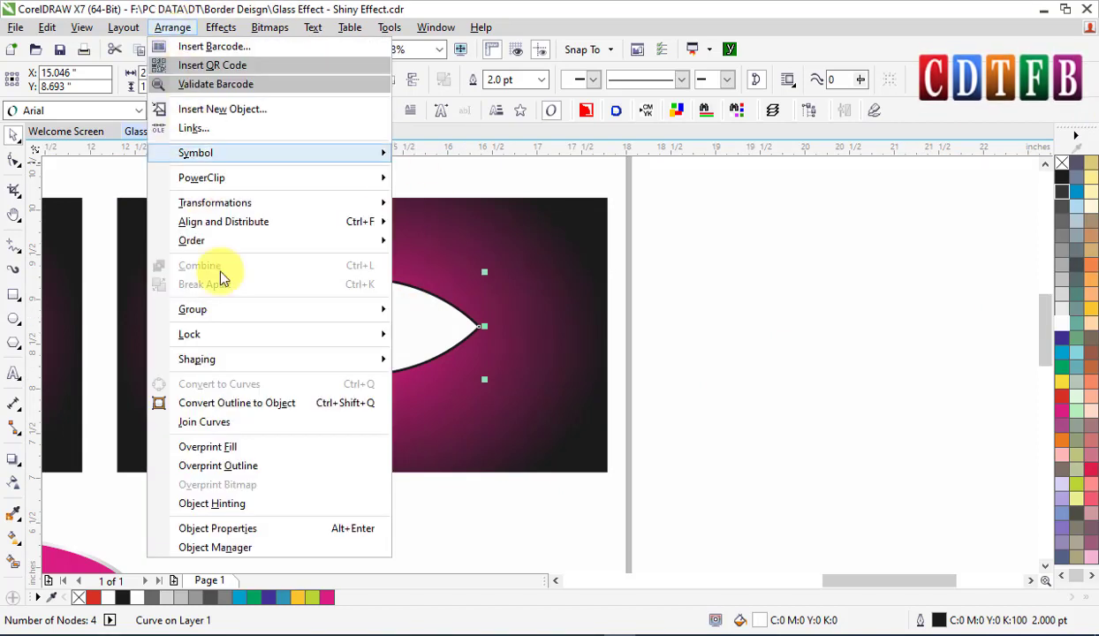
pyautogui.click(266, 410)
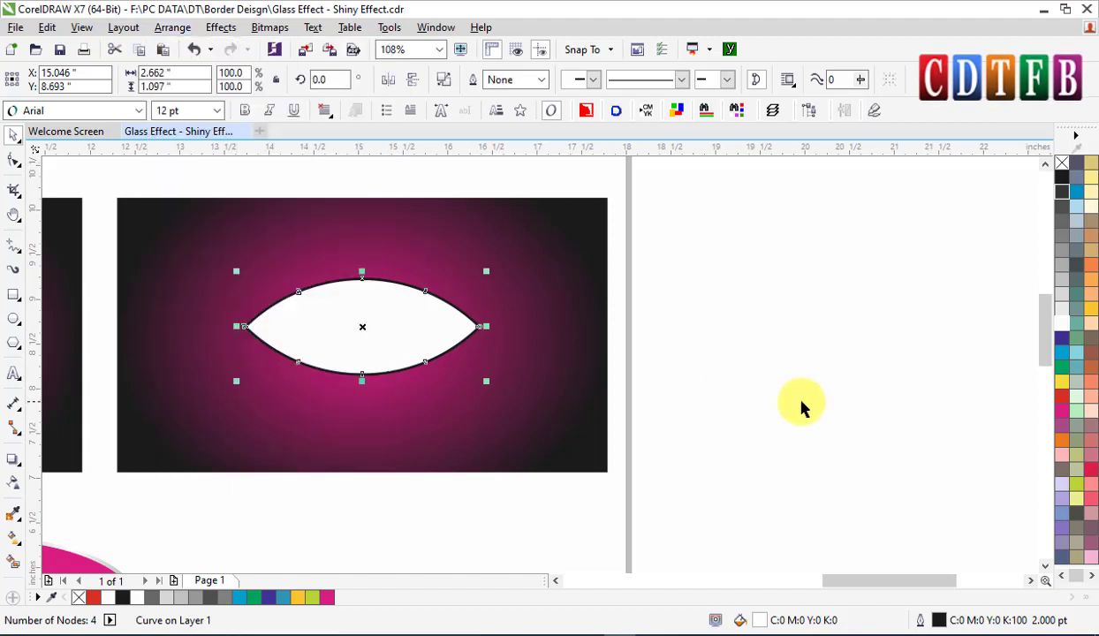
pyautogui.click(797, 406)
pyautogui.moveTo(410, 346); pyautogui.dragTo(423, 292)
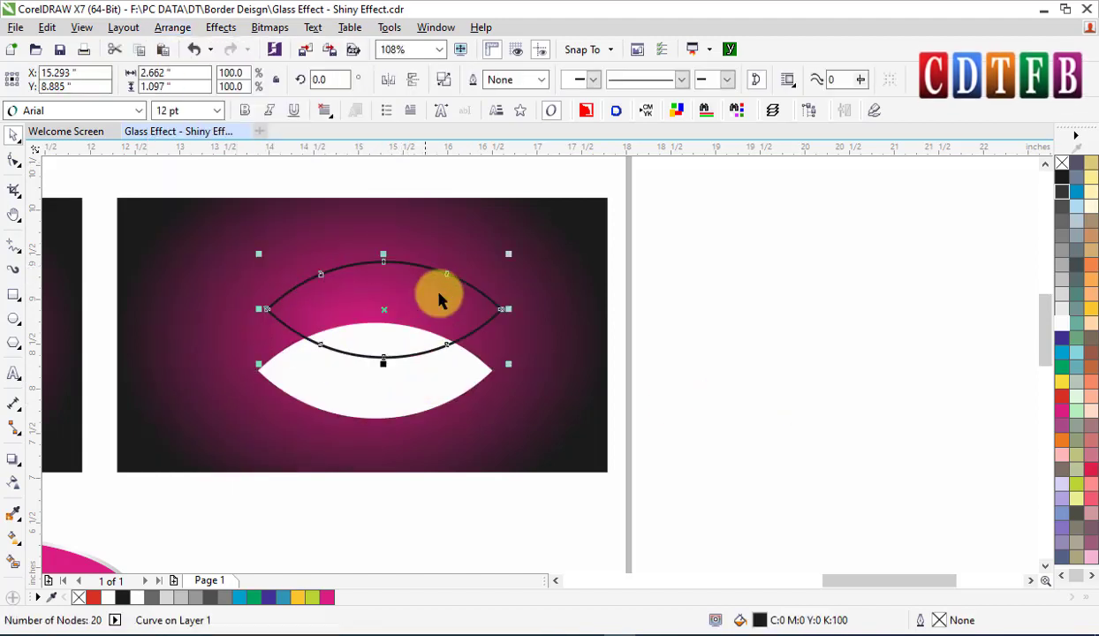
pyautogui.hotkey('ctrl', 'z')
pyautogui.hotkey('ctrl', 'z')
# - Move the grouped pink oval from below the third background to the area above its upper-right corner
pyautogui.scroll(-2, 278, 468)
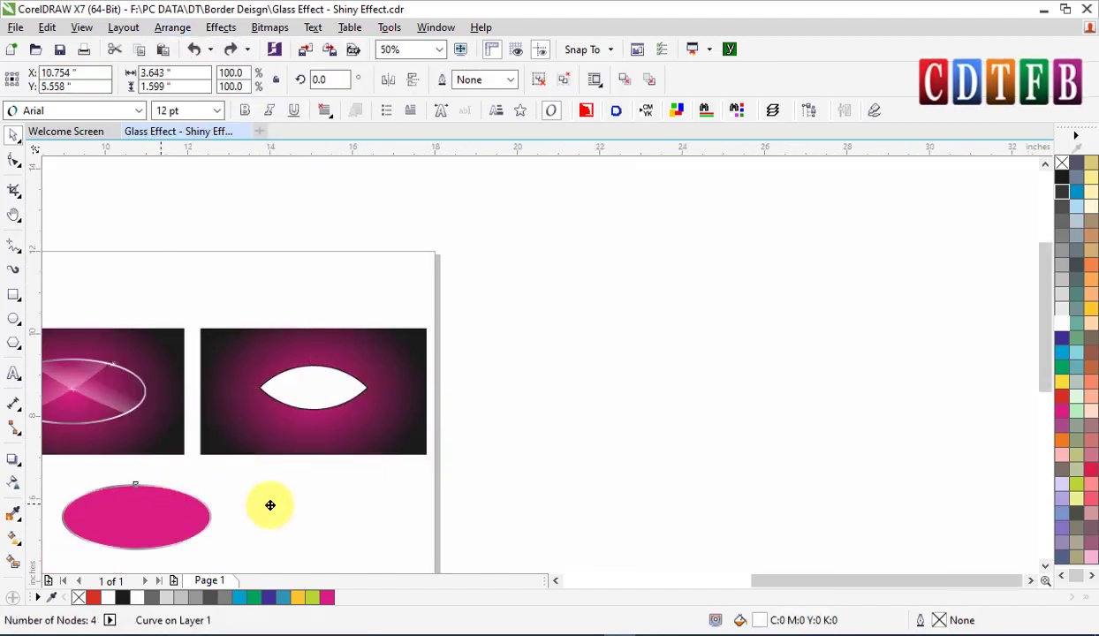
pyautogui.moveTo(156, 514); pyautogui.dragTo(397, 301)
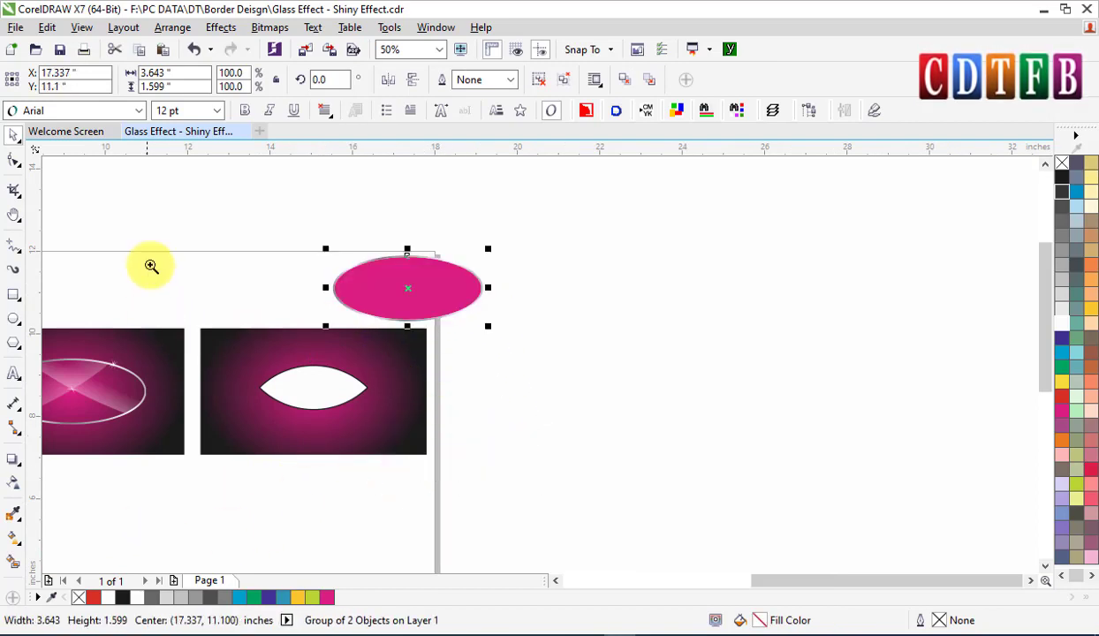
# - Give the lens-shaped ring a linear horizontal fountain fill with 60% black at both ends and a white stop right of the middle
pyautogui.scroll(2, 164, 349)
pyautogui.press('z')
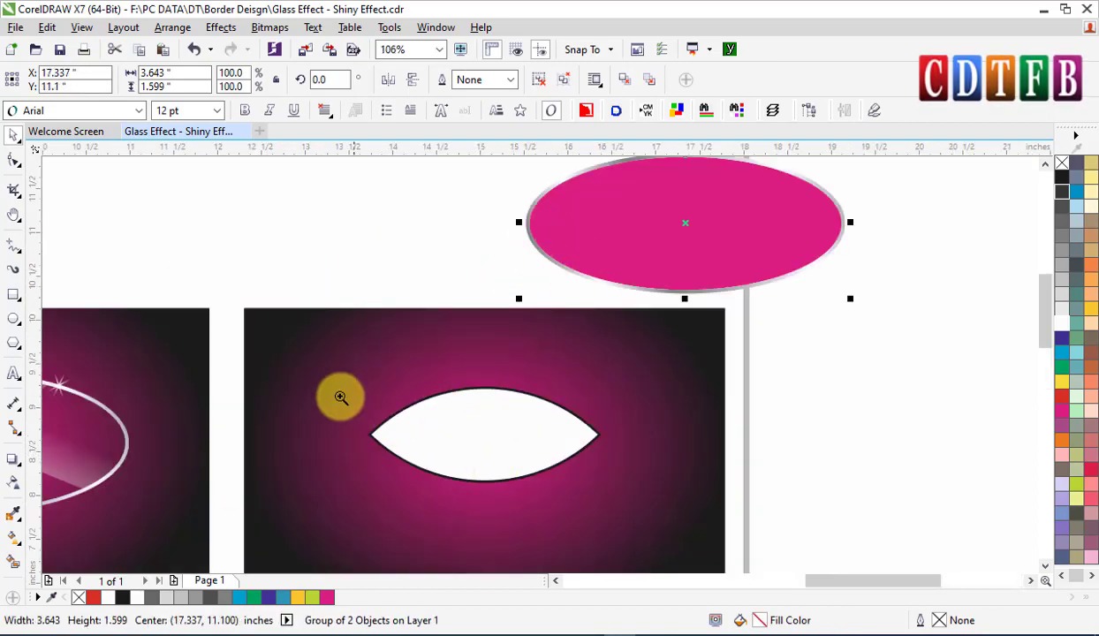
pyautogui.moveTo(341, 383); pyautogui.dragTo(679, 502)
pyautogui.keyDown('ctrl'); pyautogui.click(514, 210); pyautogui.keyUp('ctrl')
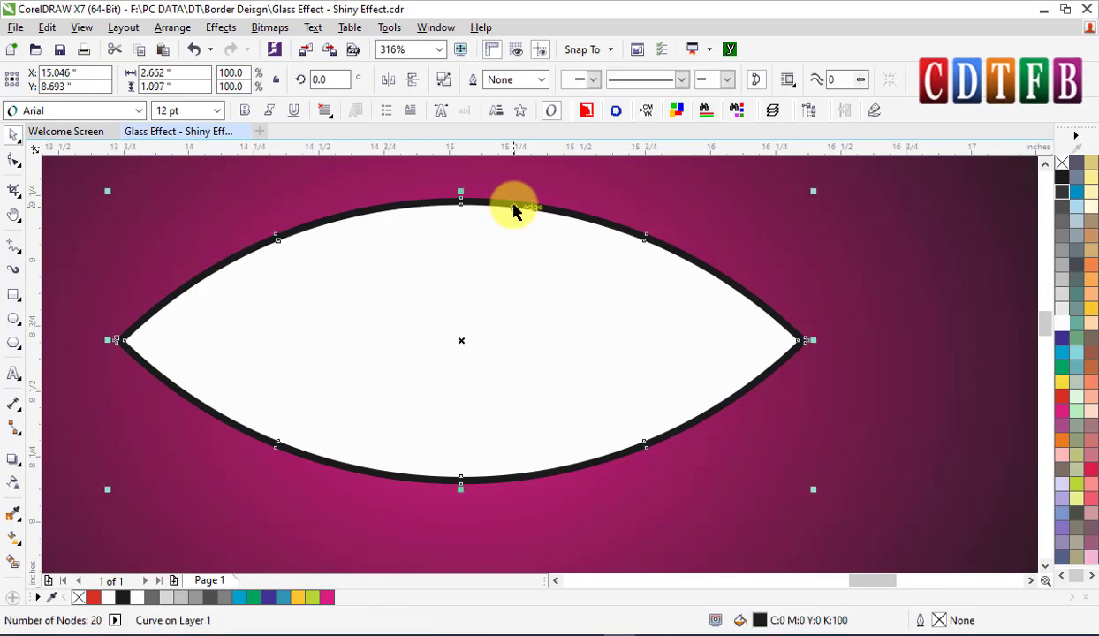
pyautogui.rightClick(1063, 239)
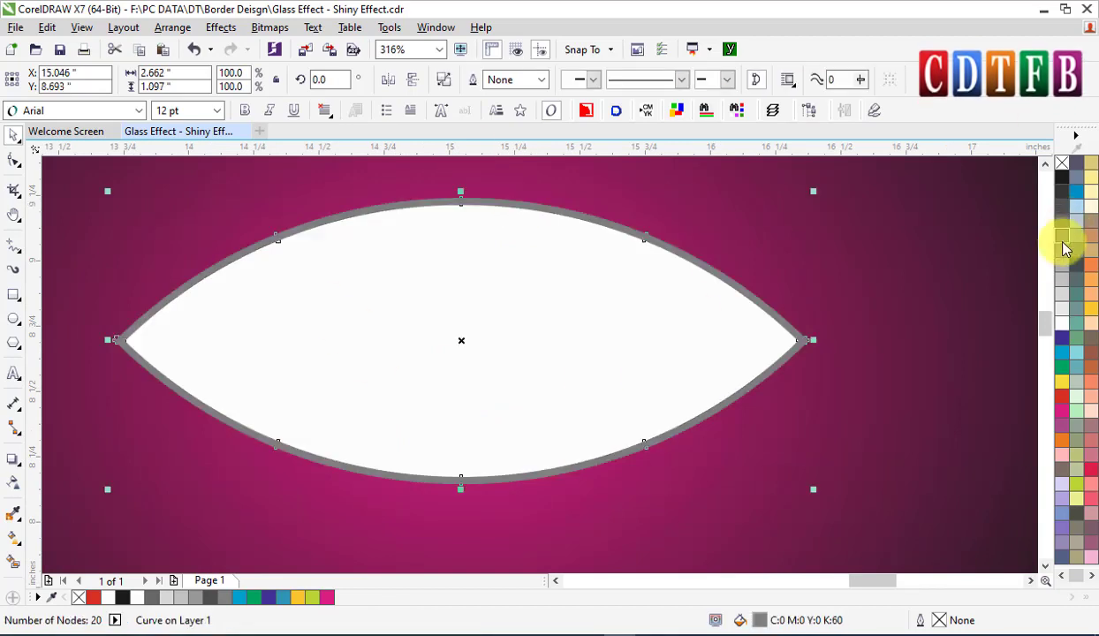
pyautogui.click(14, 539)
pyautogui.moveTo(118, 340); pyautogui.dragTo(806, 345)
pyautogui.click(1065, 240)
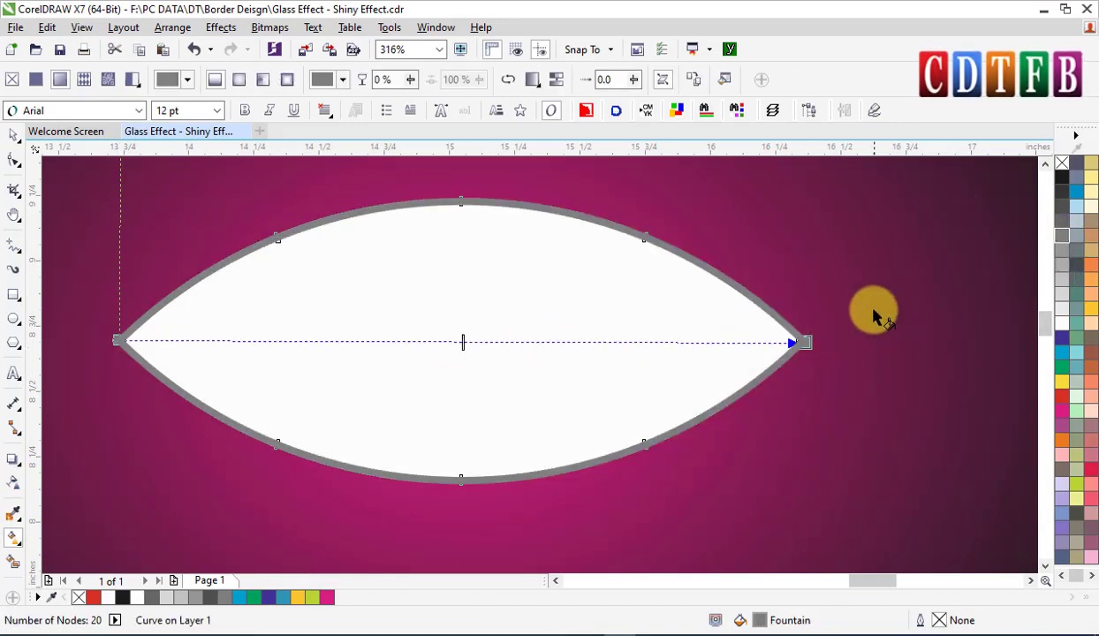
pyautogui.moveTo(1062, 321); pyautogui.dragTo(636, 345)
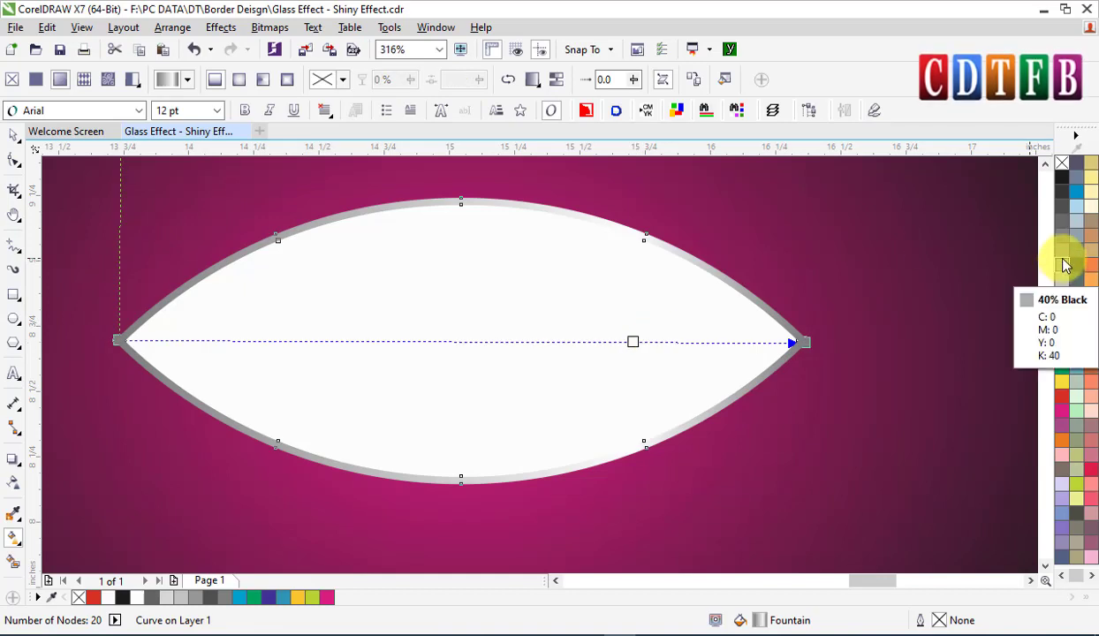
pyautogui.moveTo(1065, 265); pyautogui.dragTo(483, 339)
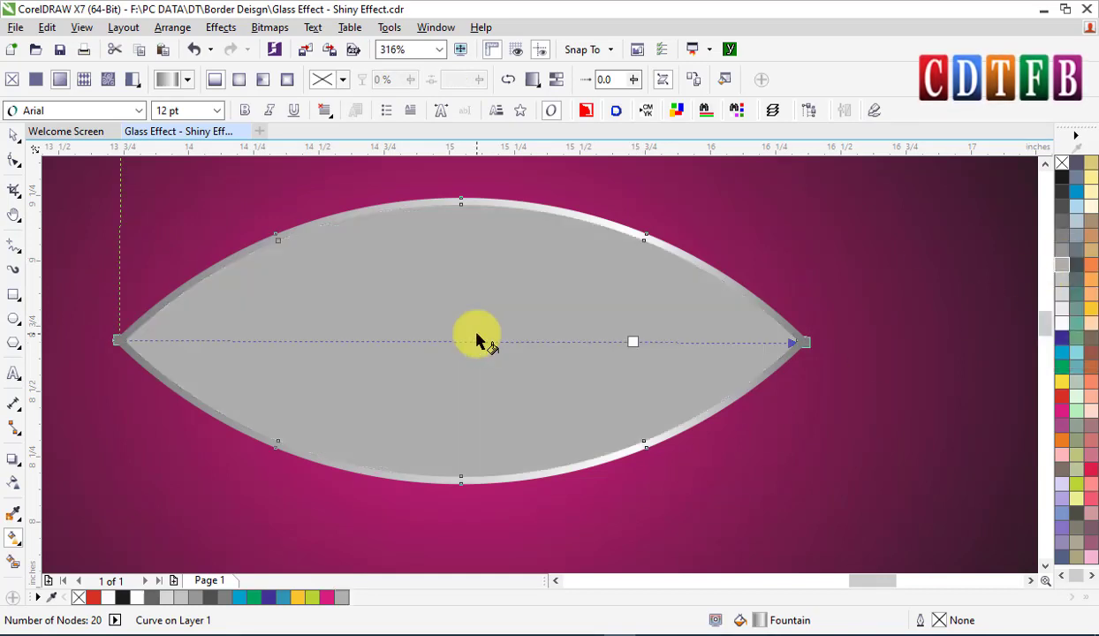
pyautogui.hotkey('ctrl', 'z')
pyautogui.hotkey('ctrl', 'z')
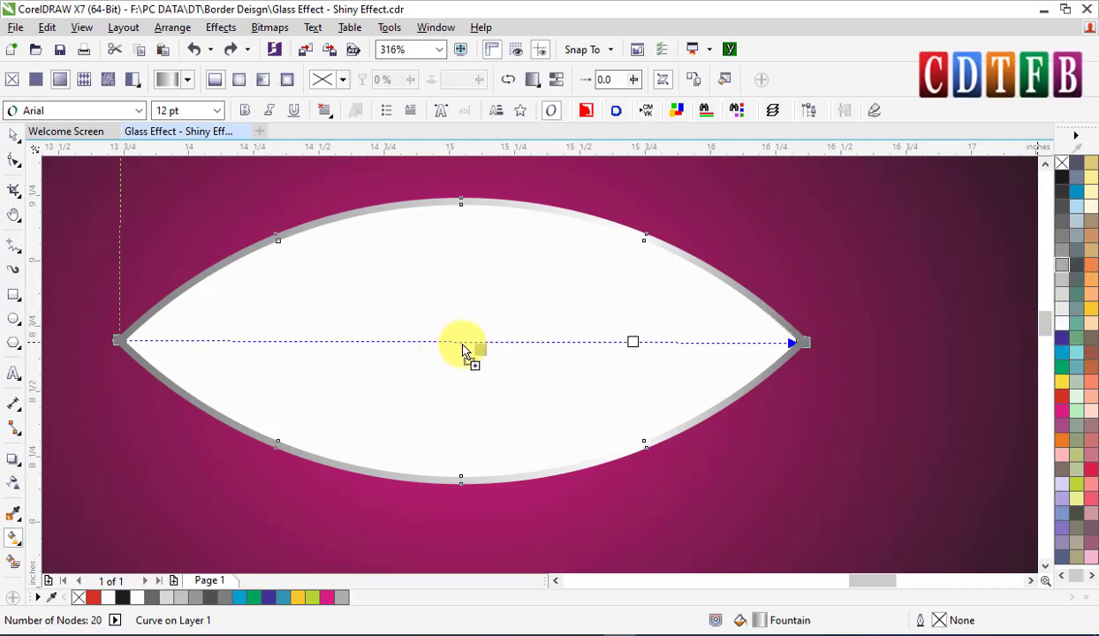
# - Add a 40% black stop midway and a white stop left of it to the ring's gradient, and shift the right white stop to 94%
pyautogui.moveTo(461, 349); pyautogui.dragTo(463, 345)
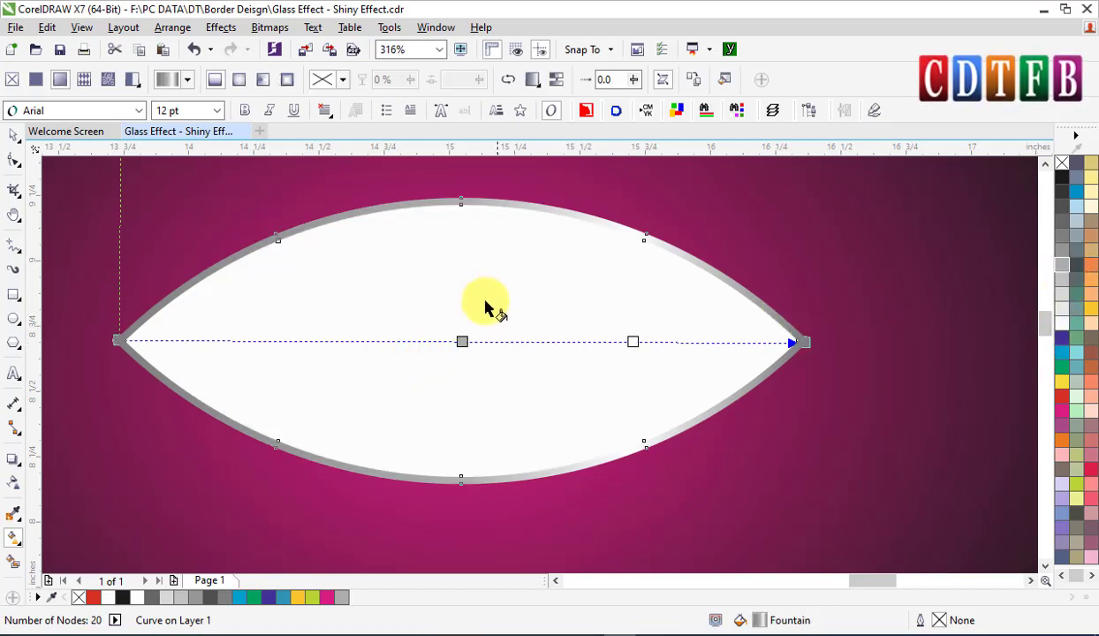
pyautogui.moveTo(1062, 330); pyautogui.dragTo(270, 341)
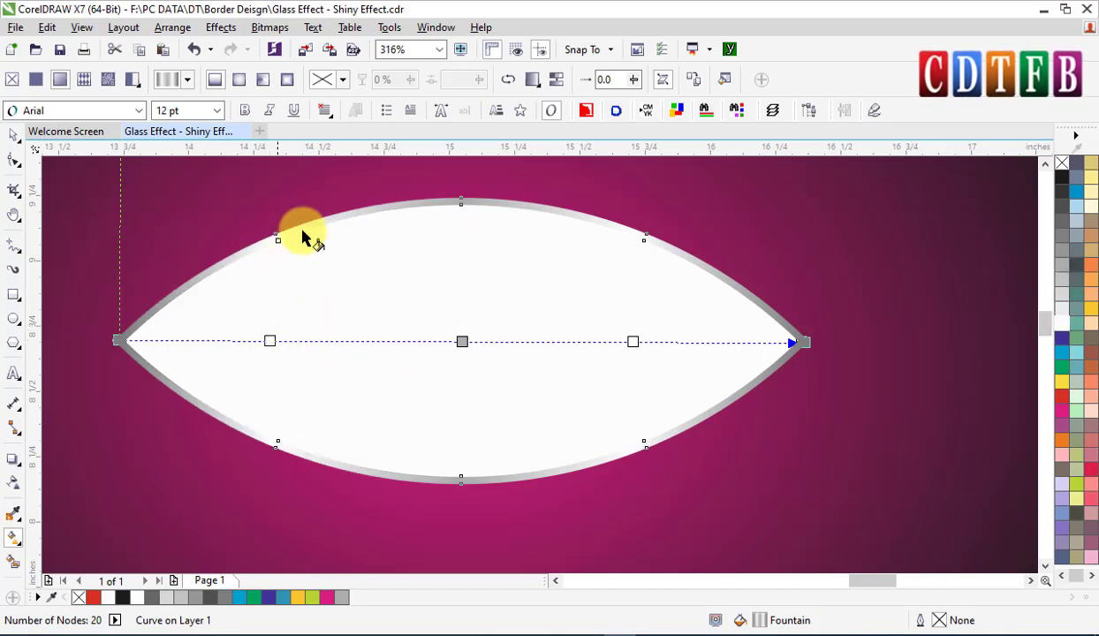
pyautogui.click(807, 343)
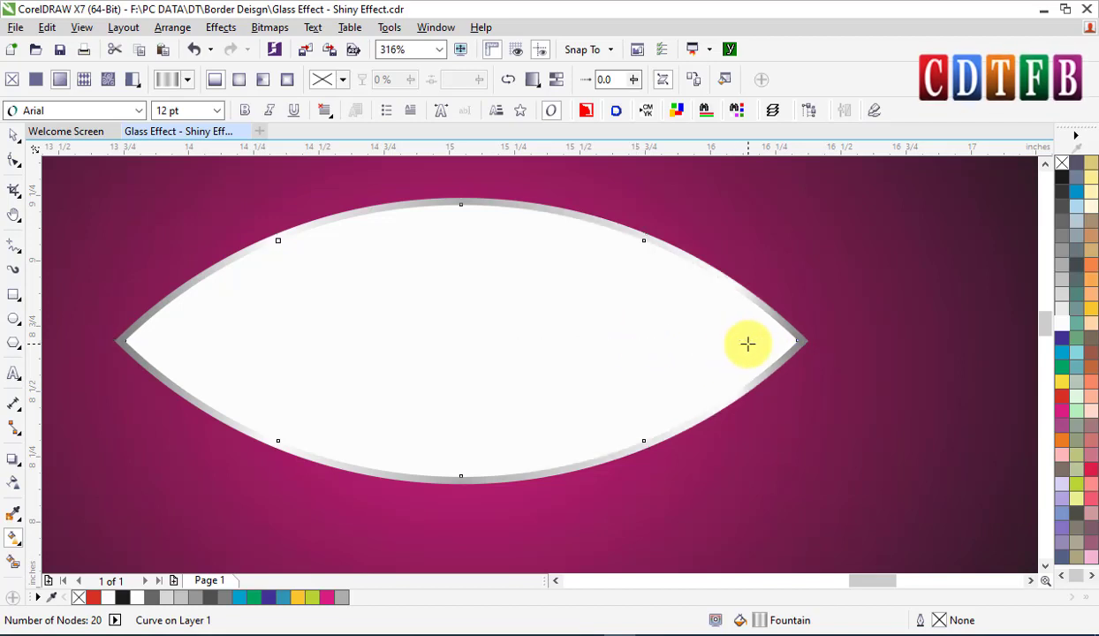
pyautogui.moveTo(748, 344); pyautogui.dragTo(787, 341)
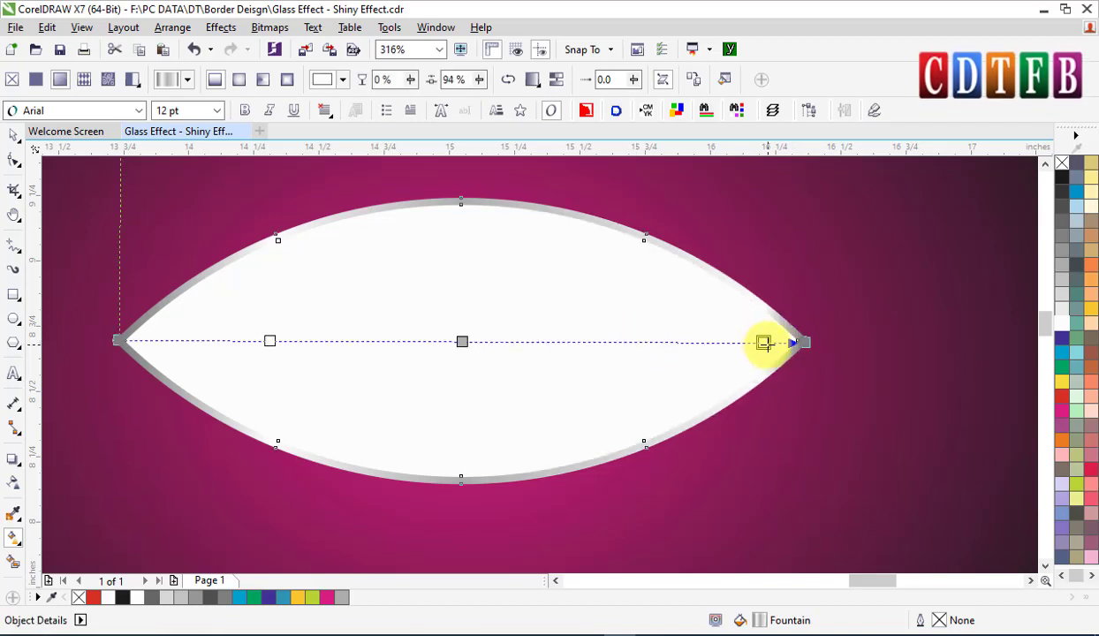
pyautogui.press('space')
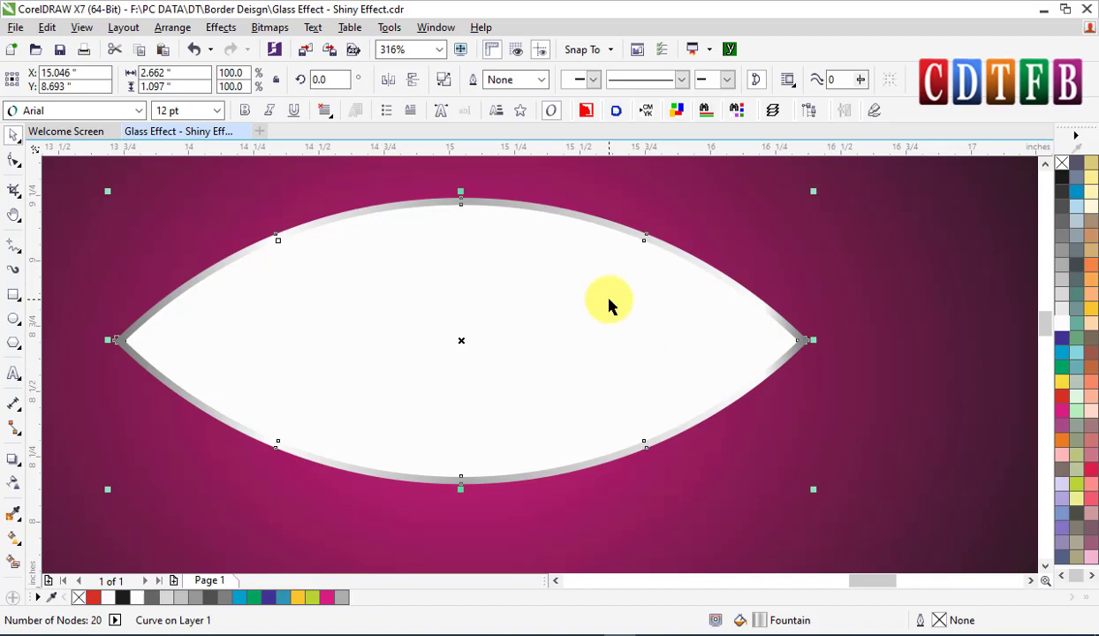
# - Fill the lens inside the metallic ring with solid magenta (C:0 M:100 Y:0 K:0)
pyautogui.scroll(-2, 608, 304)
pyautogui.press('space')
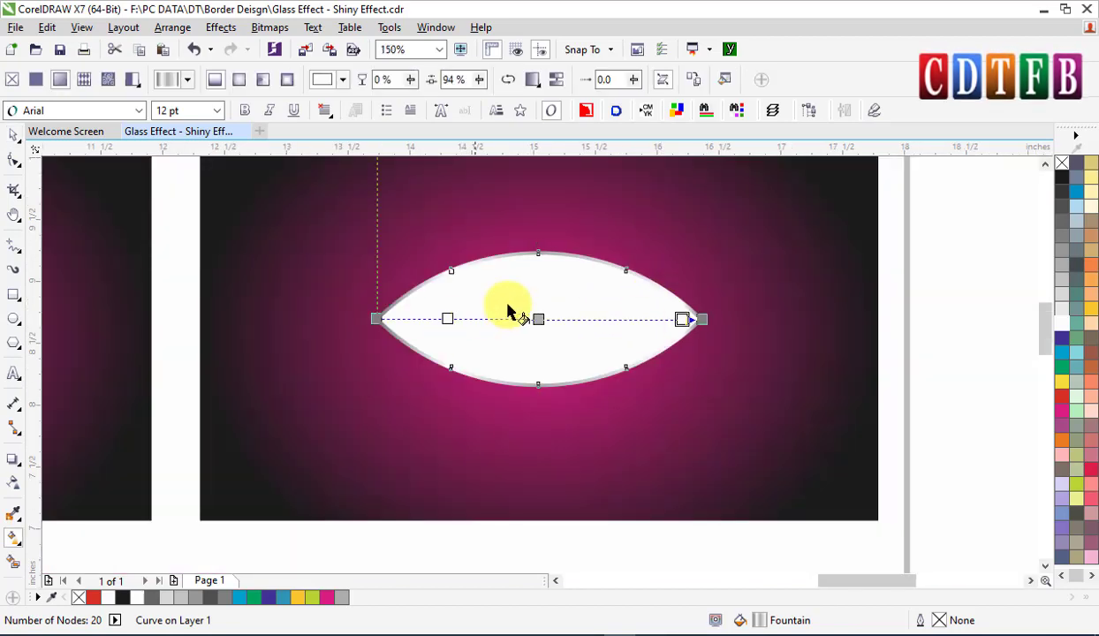
pyautogui.press('space')
pyautogui.press('Escape')
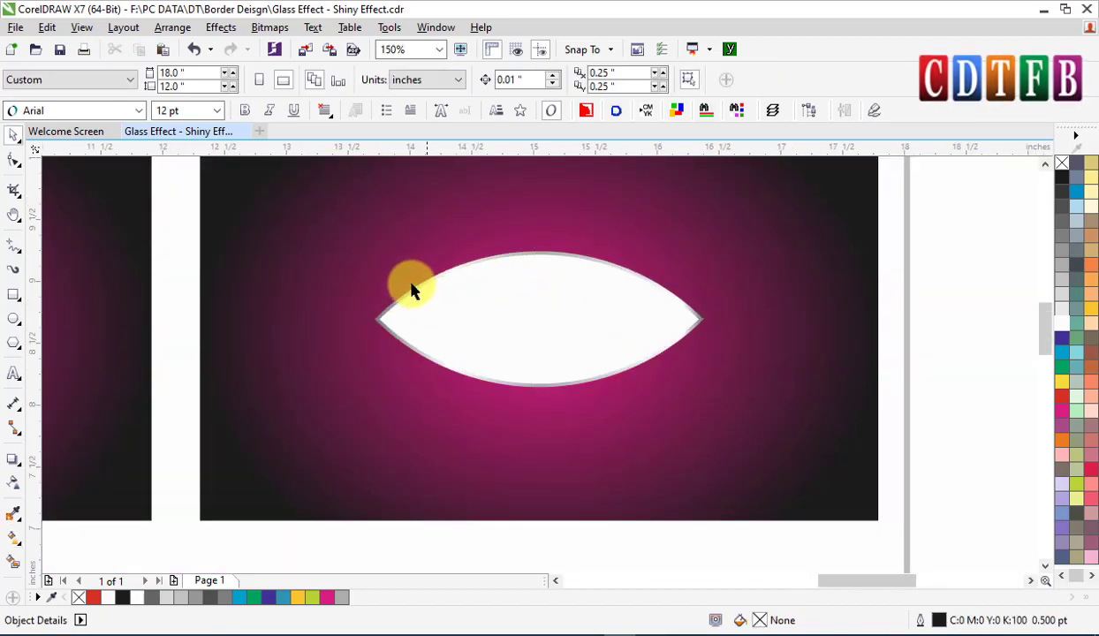
pyautogui.click(499, 305)
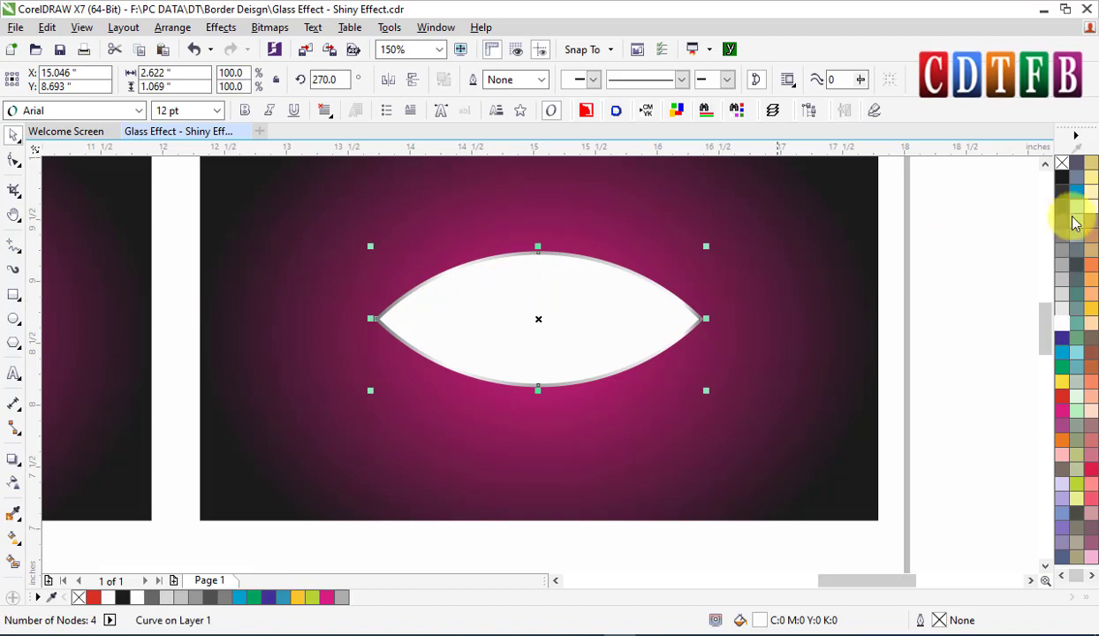
pyautogui.click(1064, 412)
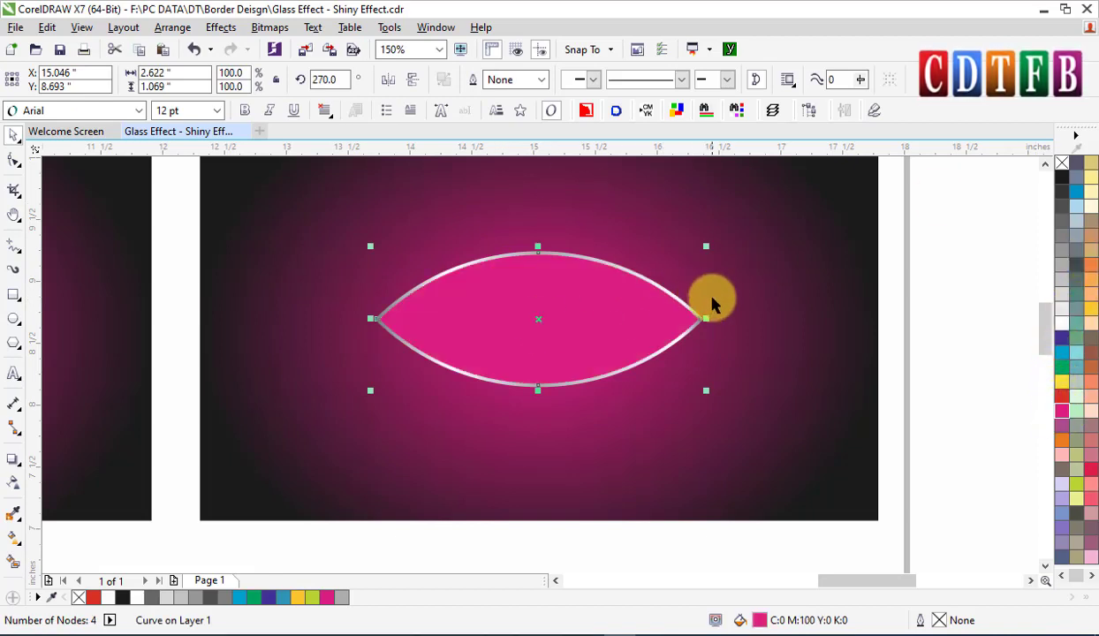
pyautogui.click(567, 307)
pyautogui.moveTo(606, 327); pyautogui.dragTo(649, 386)
pyautogui.press('Escape')
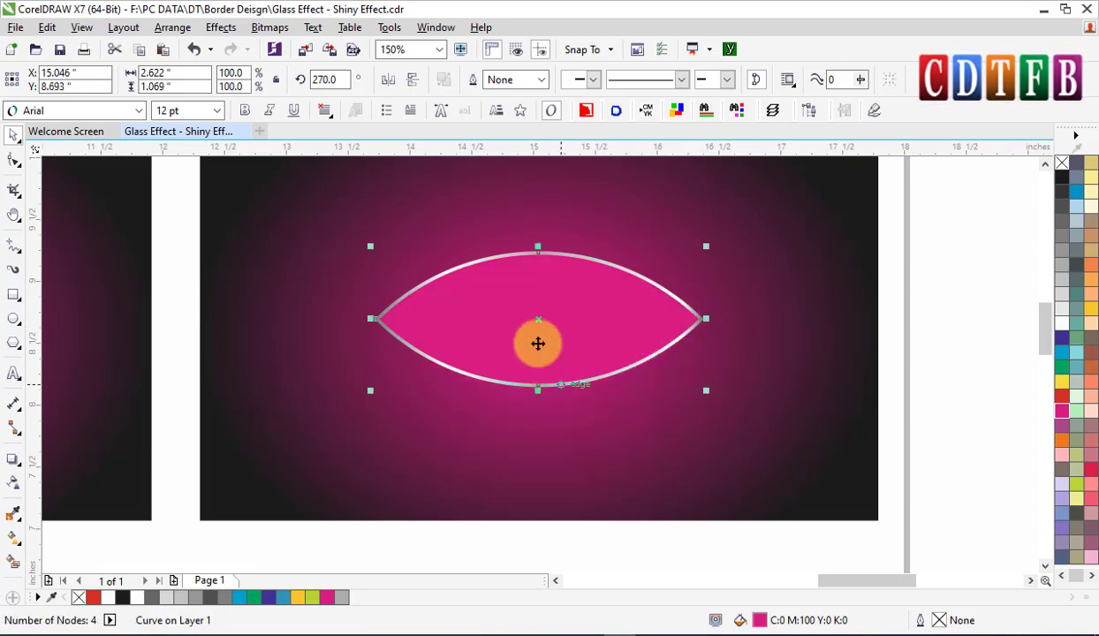
# - Place a copy of the magenta lens to the lower right and enlarge it to about 160.8%
pyautogui.moveTo(537, 341); pyautogui.dragTo(605, 428)
pyautogui.rightClick(605, 429)
pyautogui.moveTo(778, 345); pyautogui.dragTo(874, 303)
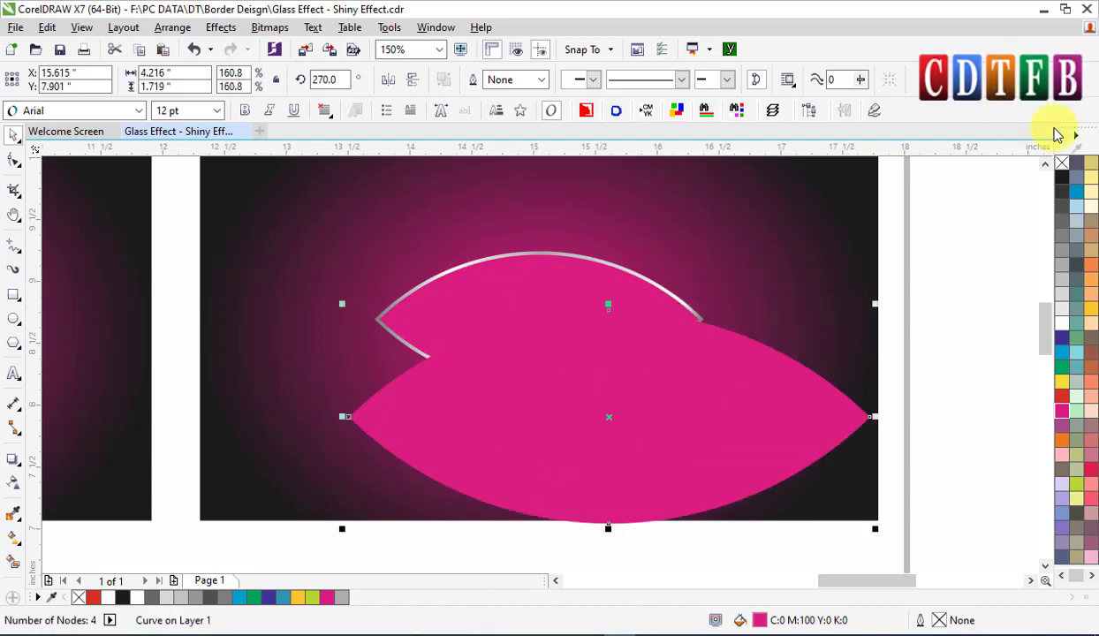
# - Give the enlarged lens a yellow hairline outline without fill, and move it up so its lower arc crosses the magenta lens
pyautogui.rightClick(1063, 179)
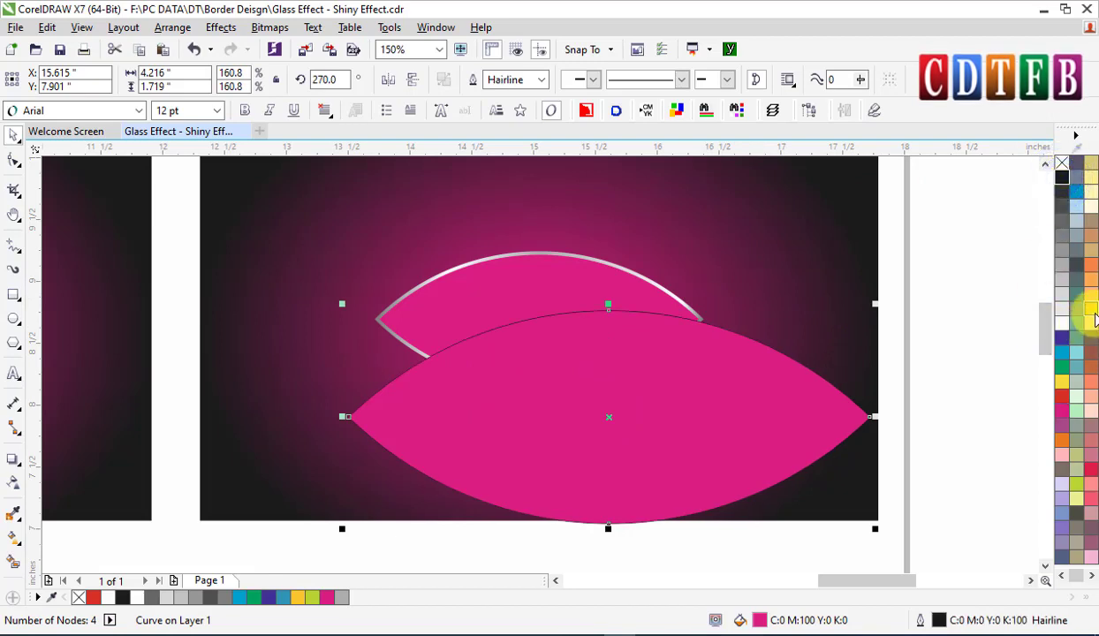
pyautogui.rightClick(1093, 312)
pyautogui.click(1063, 165)
pyautogui.moveTo(673, 451); pyautogui.dragTo(606, 283)
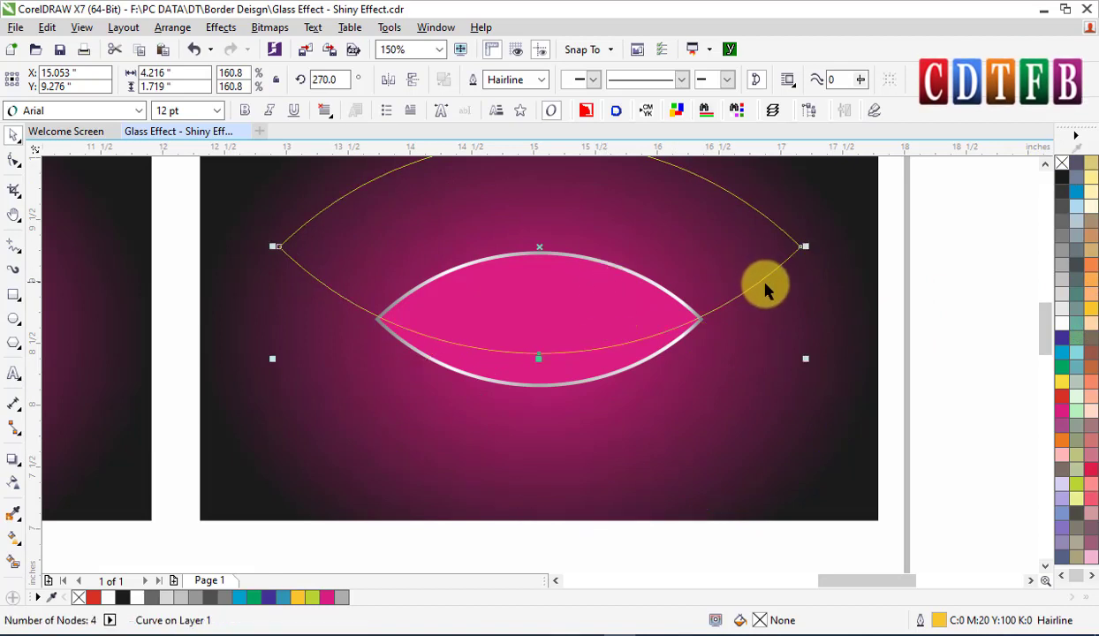
# - Flatten the yellow-outlined lens to about 0.905 in high and move it down so its upper arc crosses the magenta lens
pyautogui.moveTo(808, 358); pyautogui.dragTo(830, 328)
pyautogui.hotkey('ctrl', 'z')
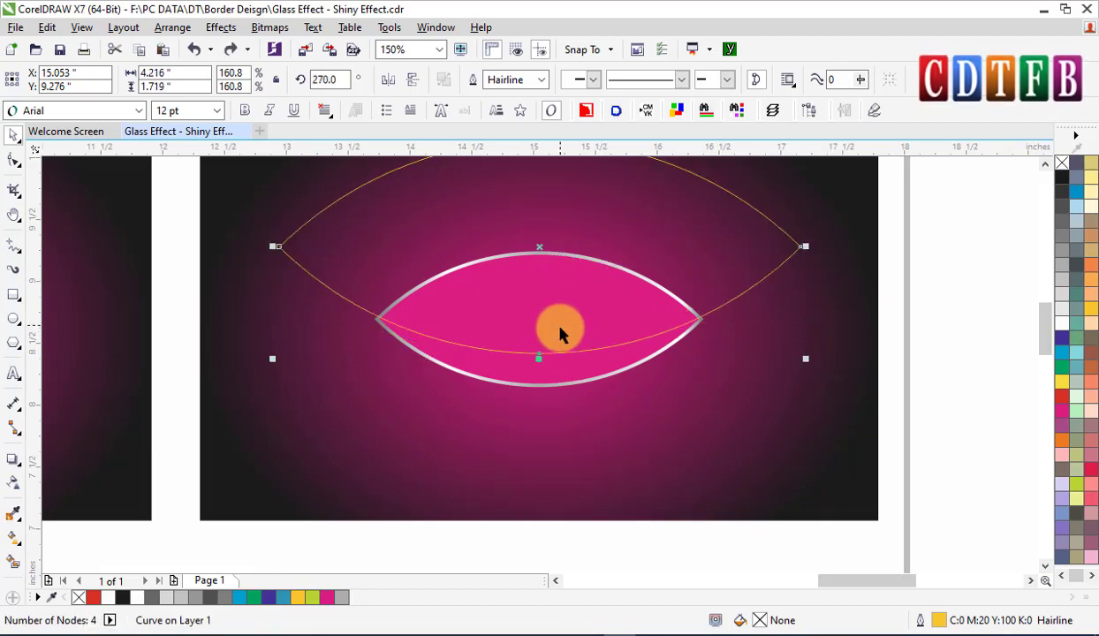
pyautogui.moveTo(539, 358); pyautogui.dragTo(544, 318)
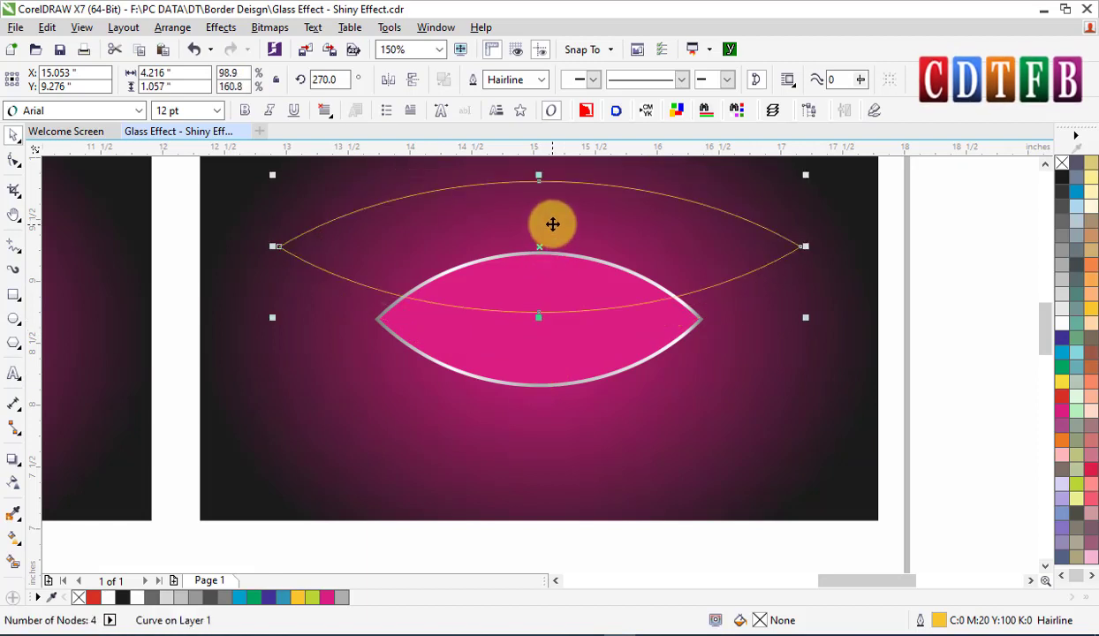
pyautogui.moveTo(552, 225); pyautogui.dragTo(552, 253)
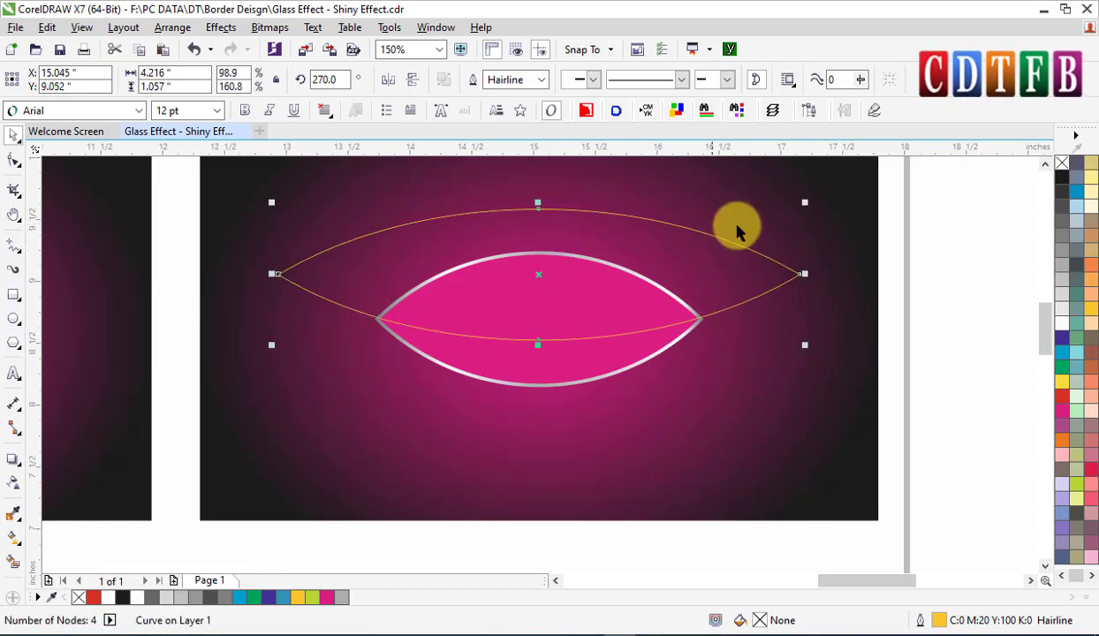
pyautogui.moveTo(541, 339); pyautogui.dragTo(568, 372)
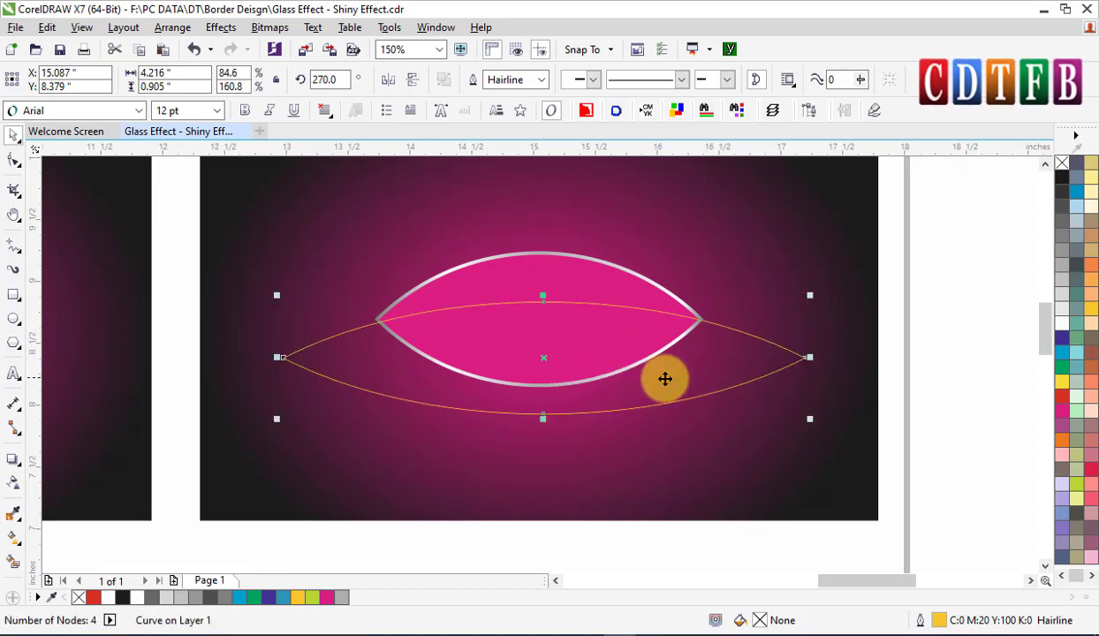
# - Rotate the outlined lens to about 281.9° and shift it about 0.325 in to the right
pyautogui.click(663, 376)
pyautogui.moveTo(806, 299); pyautogui.dragTo(760, 312)
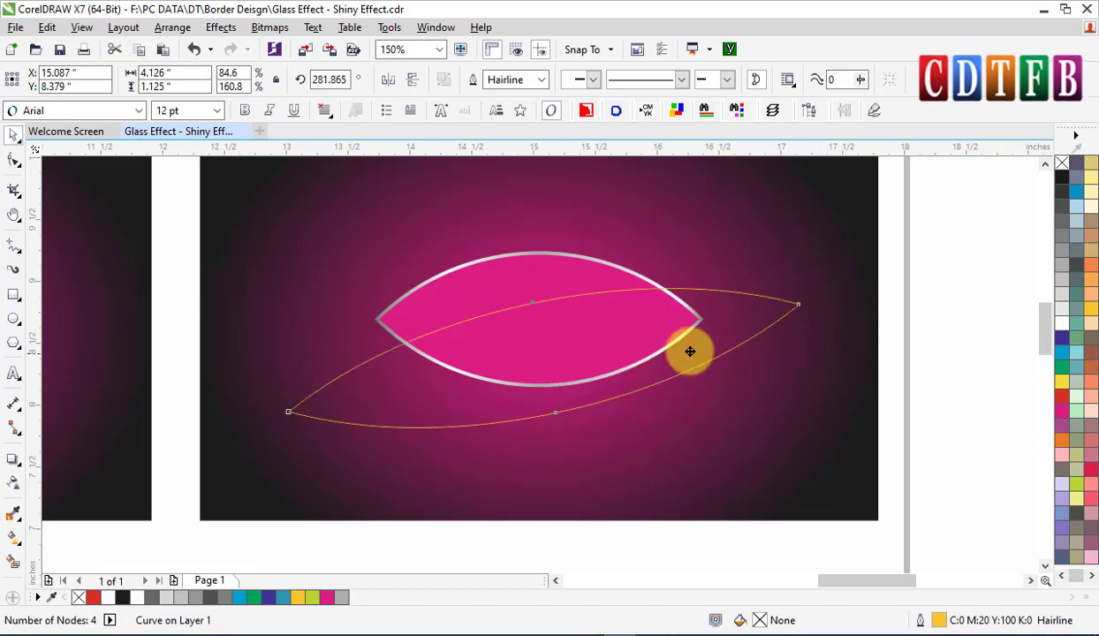
pyautogui.moveTo(694, 351); pyautogui.dragTo(726, 353)
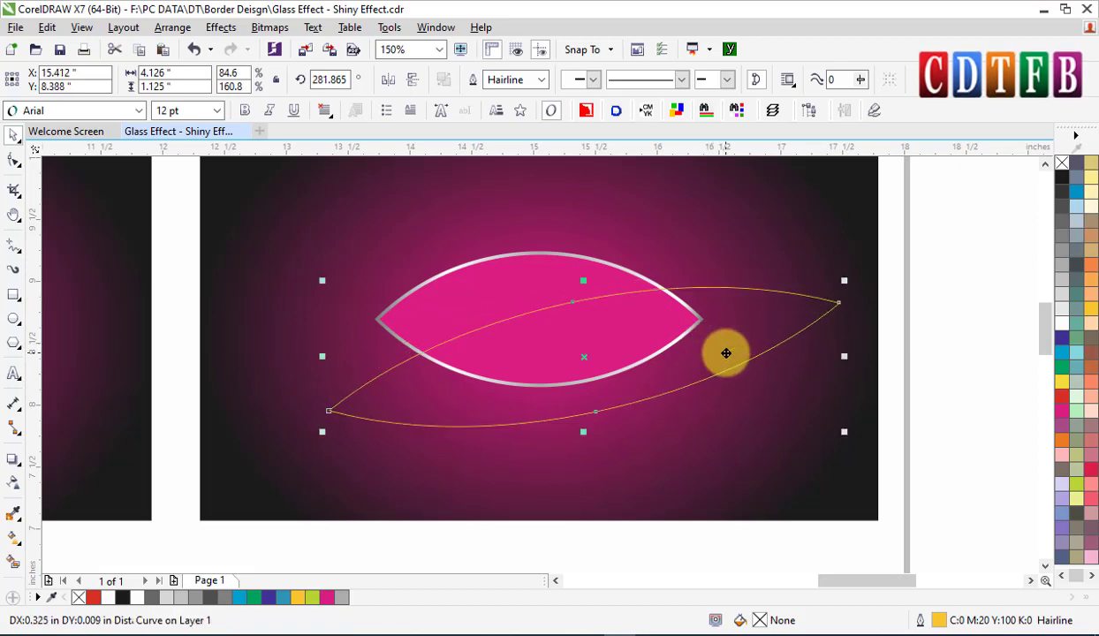
# - Fill the tilted lens with white, remove its outline, and fade it downward with a linear transparency from 0 to 100
pyautogui.click(1064, 326)
pyautogui.rightClick(1064, 166)
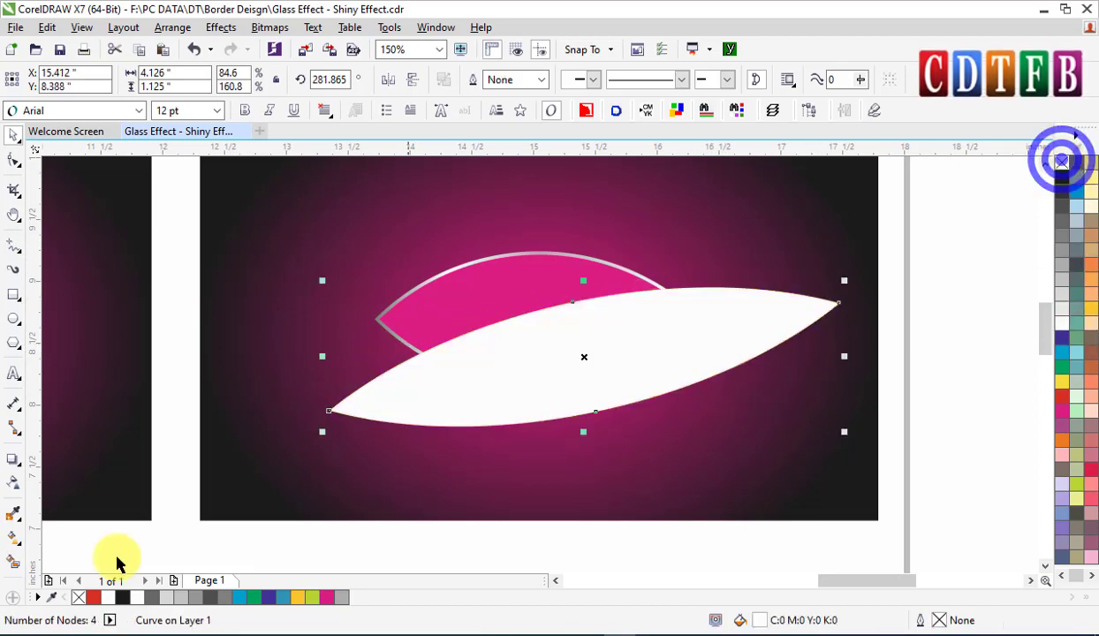
pyautogui.click(13, 482)
pyautogui.moveTo(526, 281); pyautogui.dragTo(559, 381)
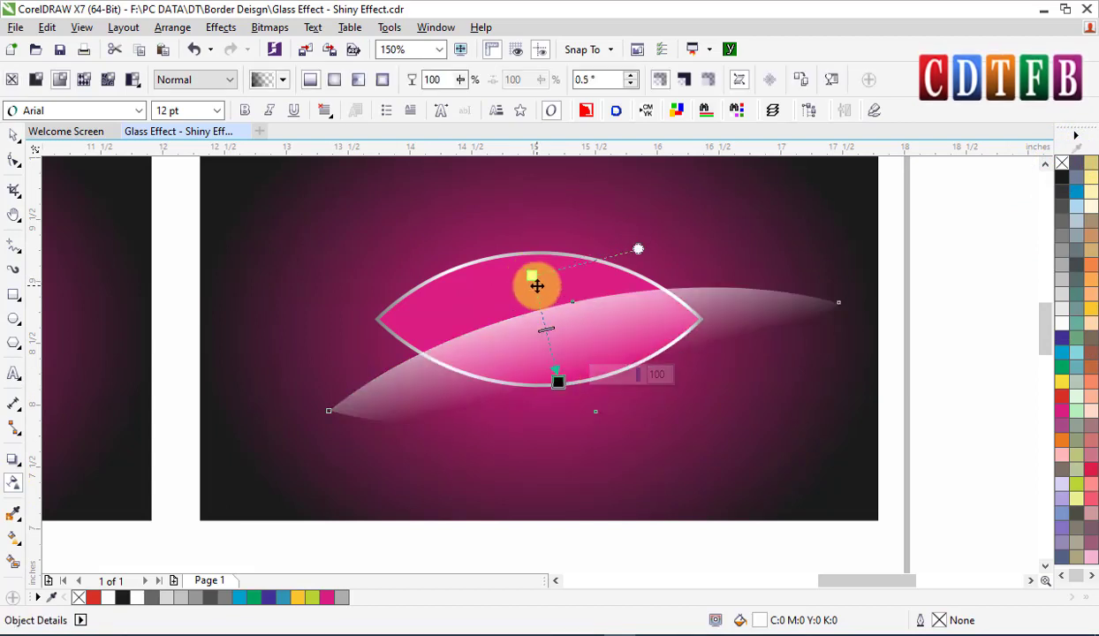
pyautogui.moveTo(527, 261); pyautogui.dragTo(520, 225)
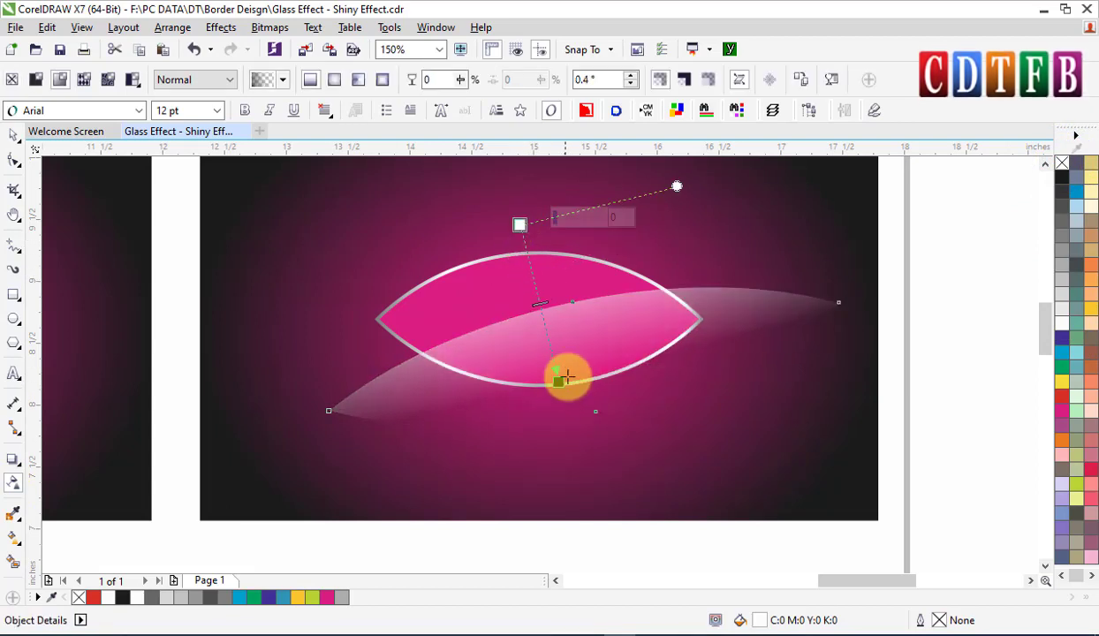
pyautogui.moveTo(558, 382); pyautogui.dragTo(556, 376)
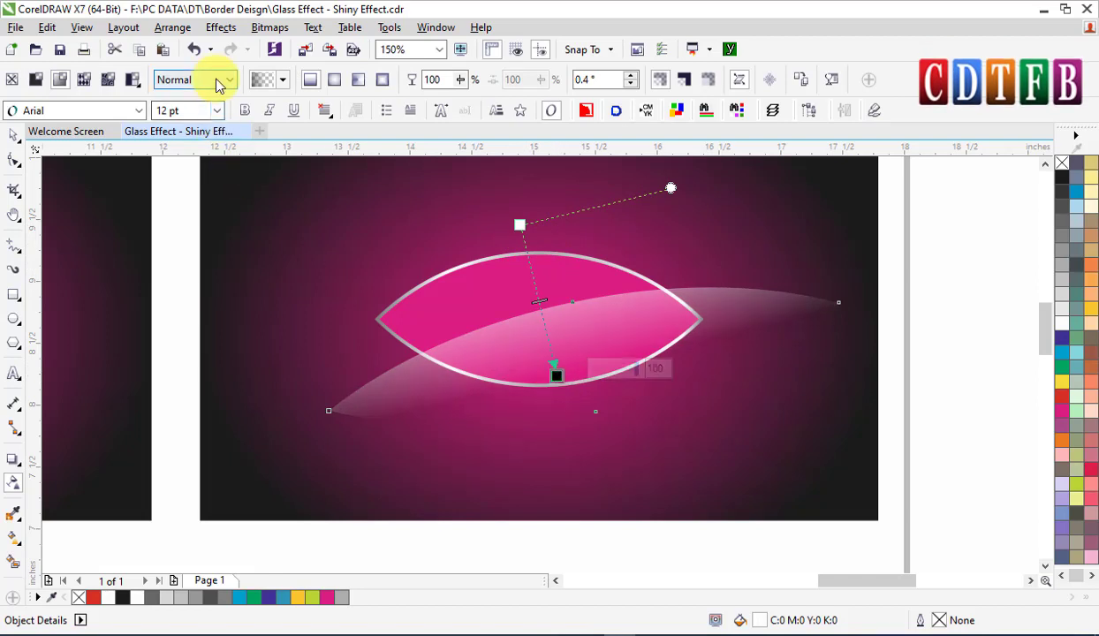
# - Set the highlight's transparency merge mode to Hard Light and extend the fade's start slightly upward
pyautogui.click(218, 79)
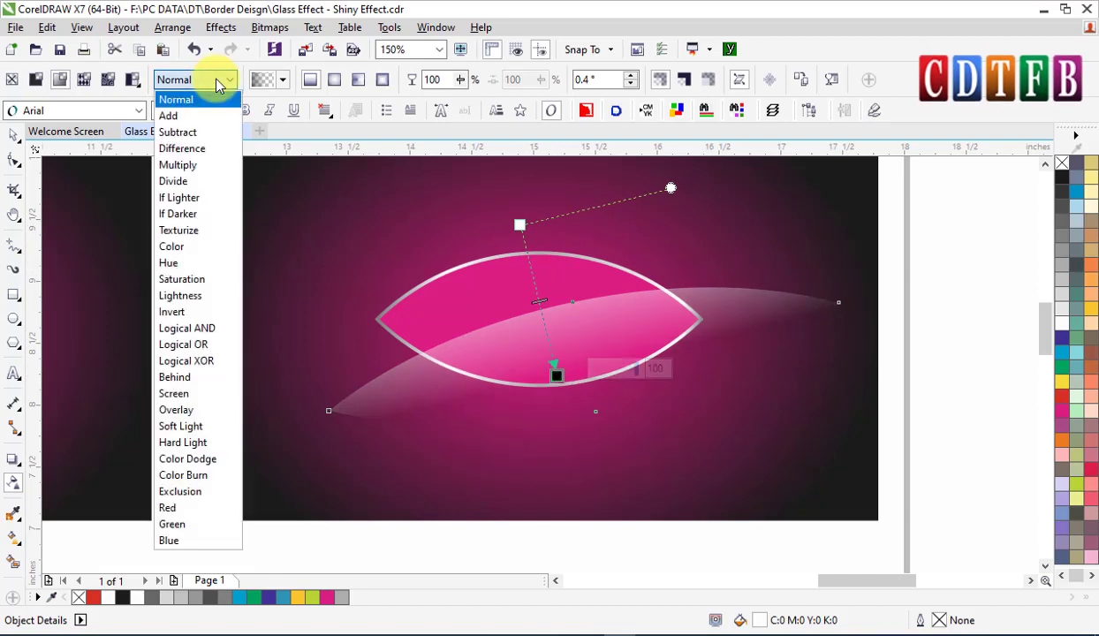
pyautogui.click(196, 428)
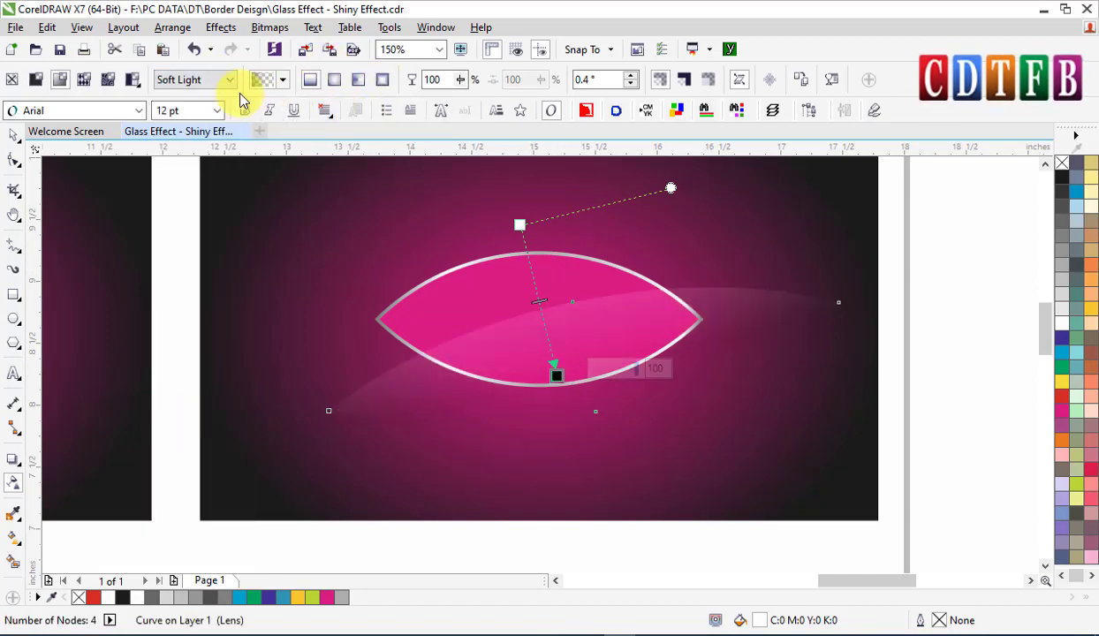
pyautogui.click(196, 80)
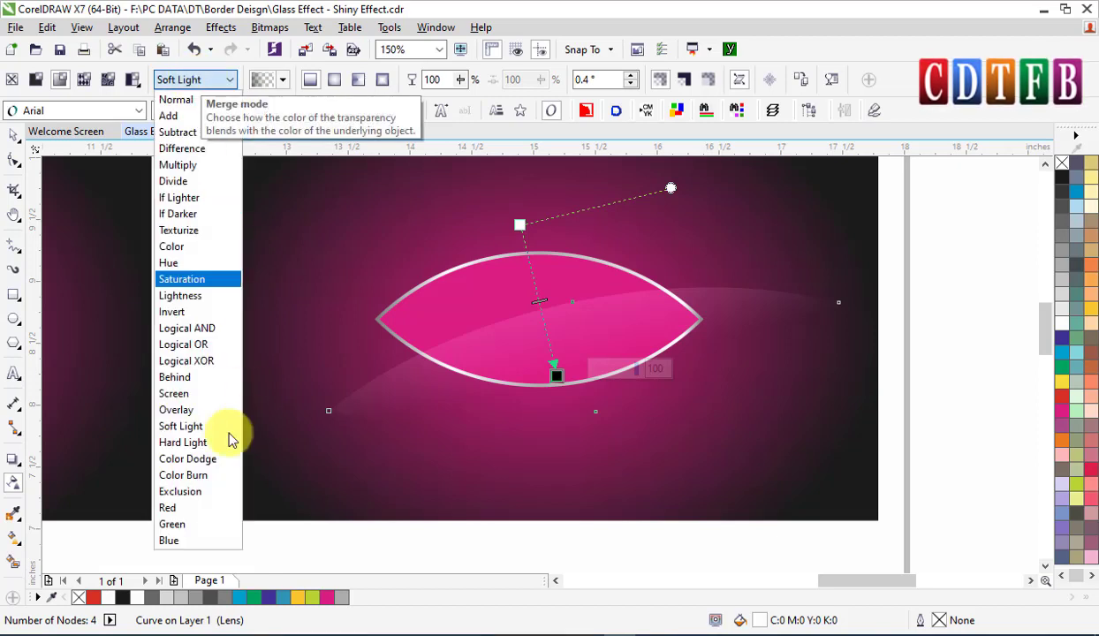
pyautogui.click(196, 443)
pyautogui.moveTo(510, 228); pyautogui.dragTo(522, 218)
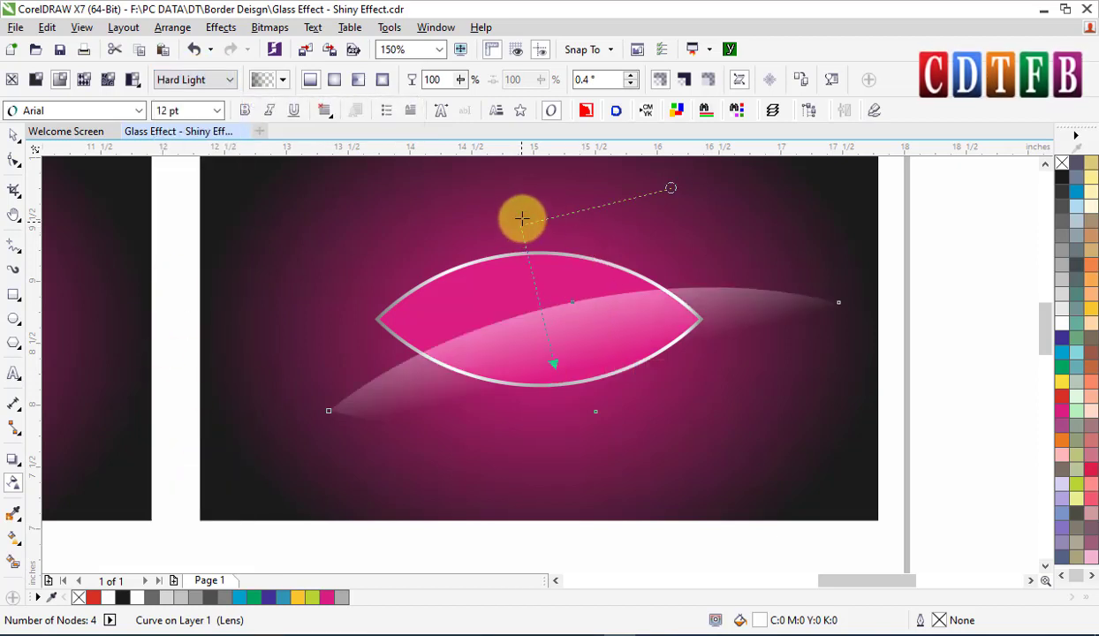
# - PowerClip the white highlight inside the magenta lens and remove the lens's fill
pyautogui.click(14, 135)
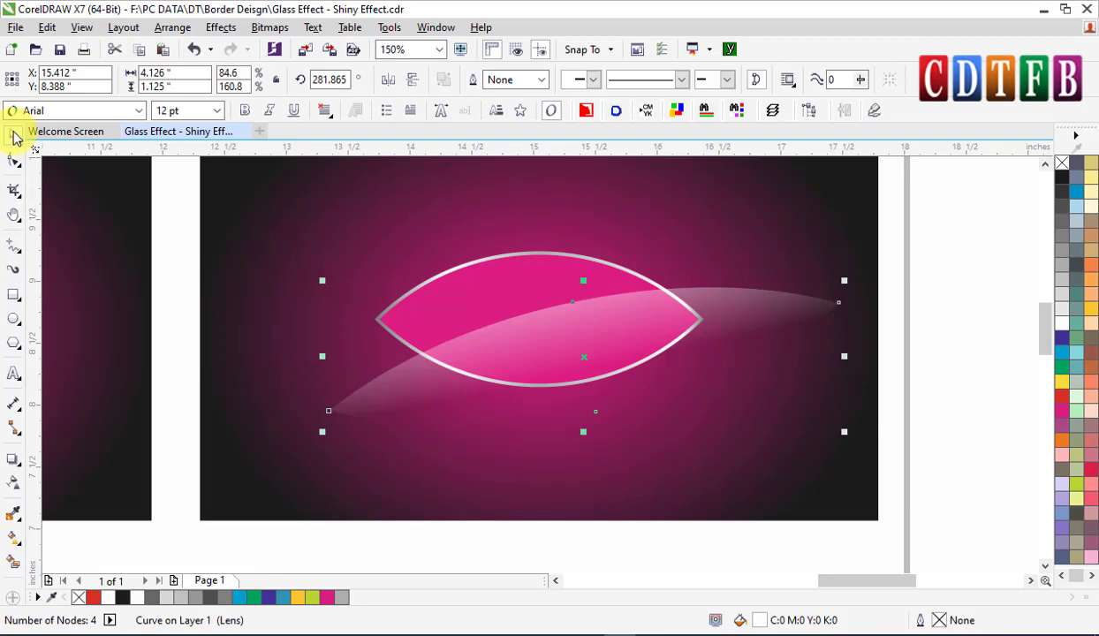
pyautogui.rightClick(733, 302)
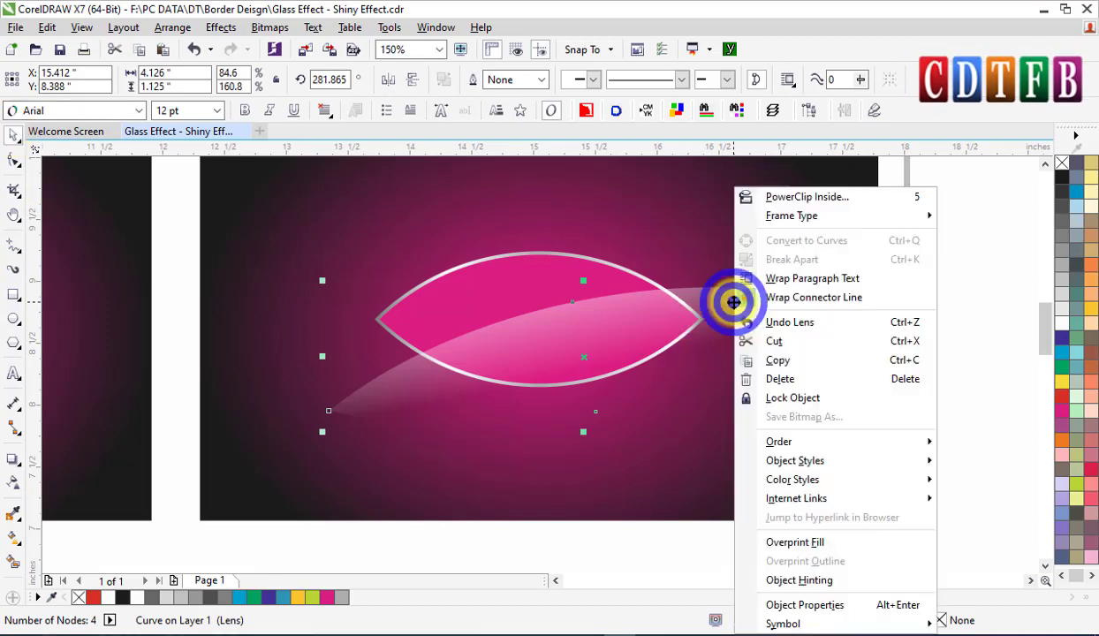
pyautogui.click(663, 259)
pyautogui.click(528, 277)
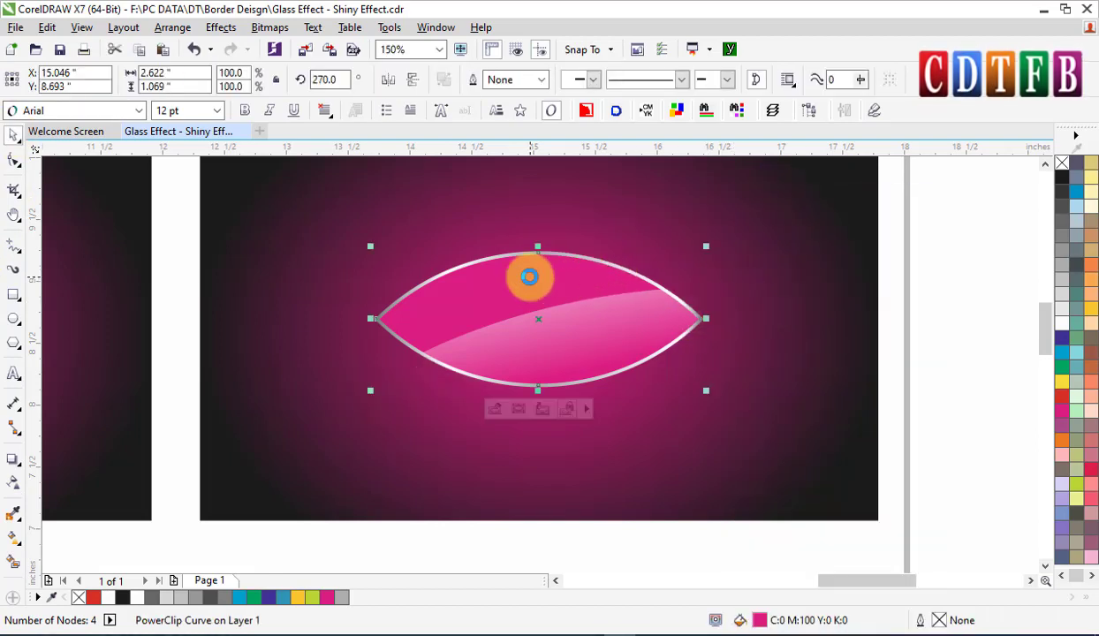
pyautogui.click(1062, 163)
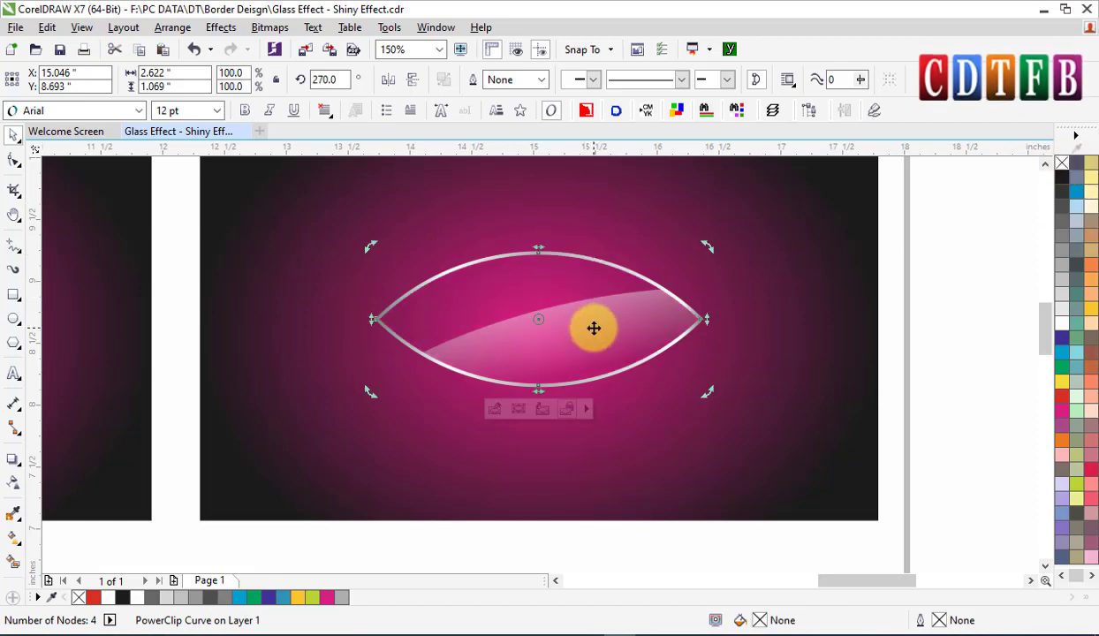
pyautogui.press('Escape')
# - Select the highlight inside the clipped lens and switch its transparency from linear to elliptical
pyautogui.click(615, 311)
pyautogui.press('t')
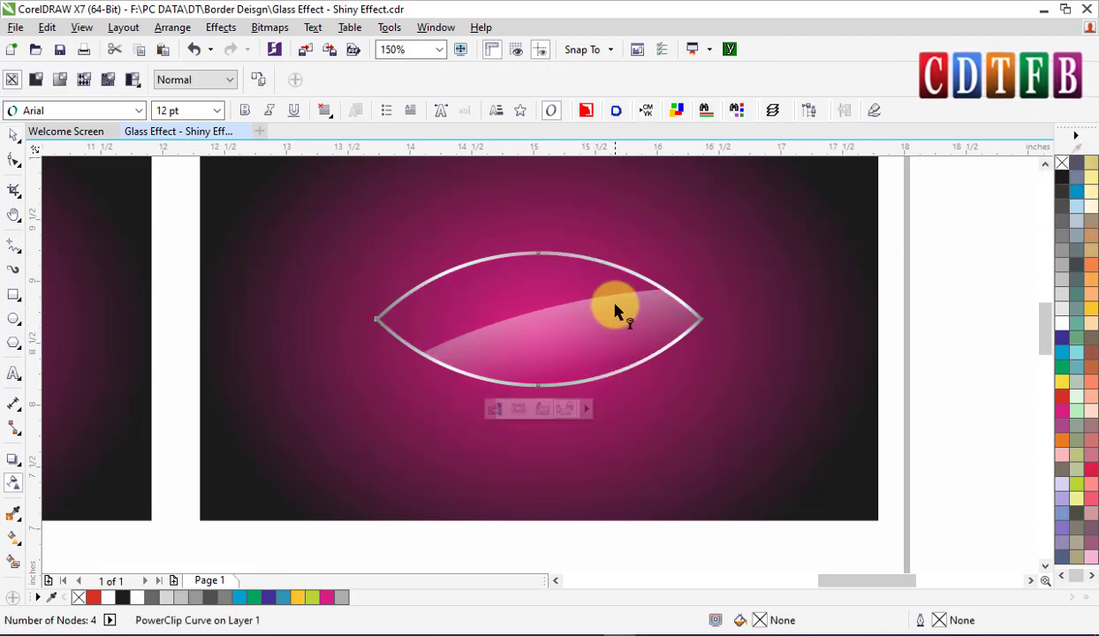
pyautogui.press('space')
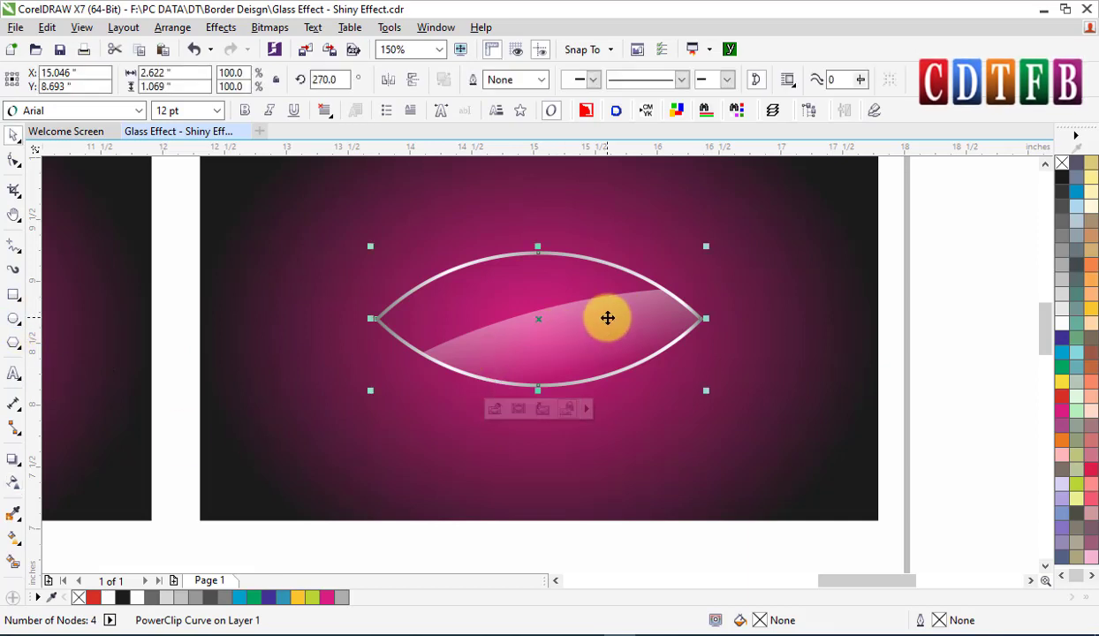
pyautogui.keyDown('ctrl'); pyautogui.click(607, 320); pyautogui.keyUp('ctrl')
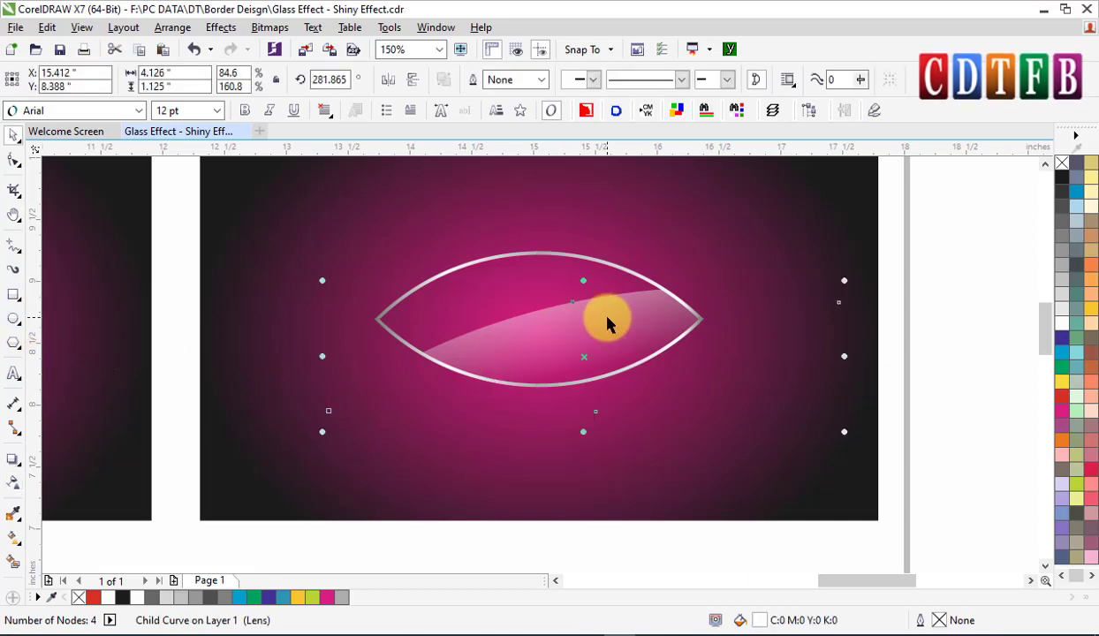
pyautogui.click(13, 485)
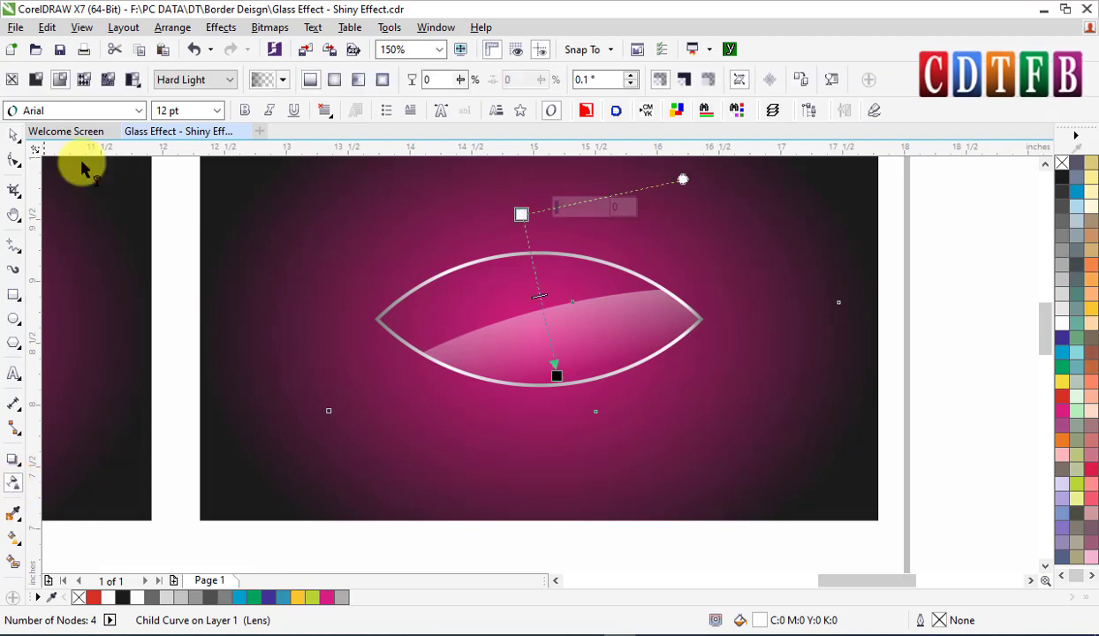
pyautogui.click(334, 79)
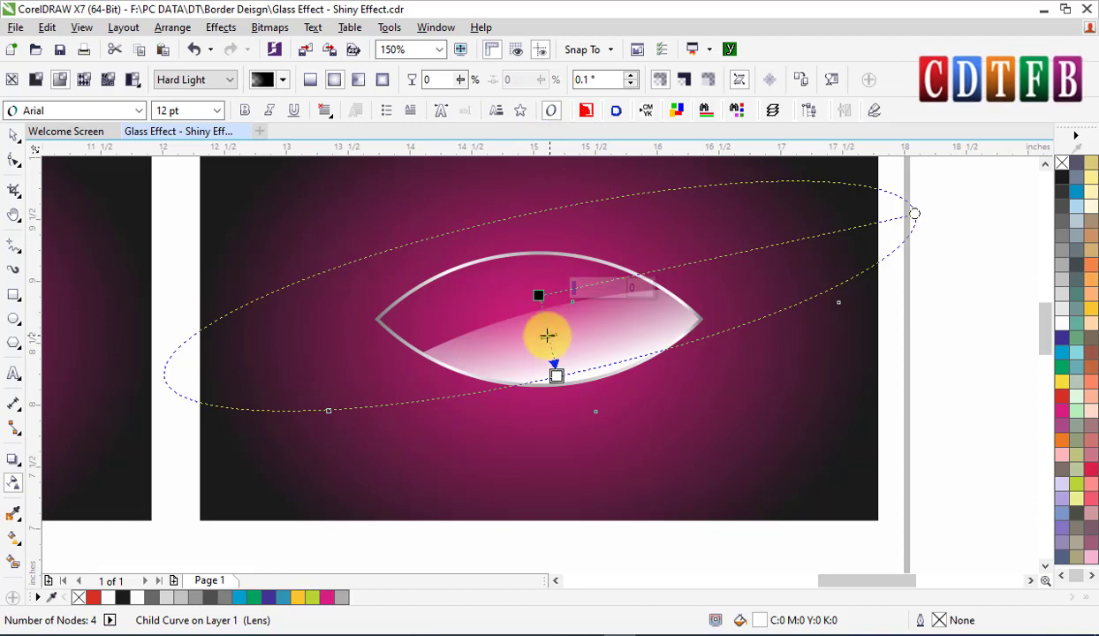
# - Center the elliptical transparency below the lens, end it at the lens's upper edge, and add a 92% stop between
pyautogui.moveTo(556, 375); pyautogui.dragTo(531, 254)
pyautogui.click(560, 378)
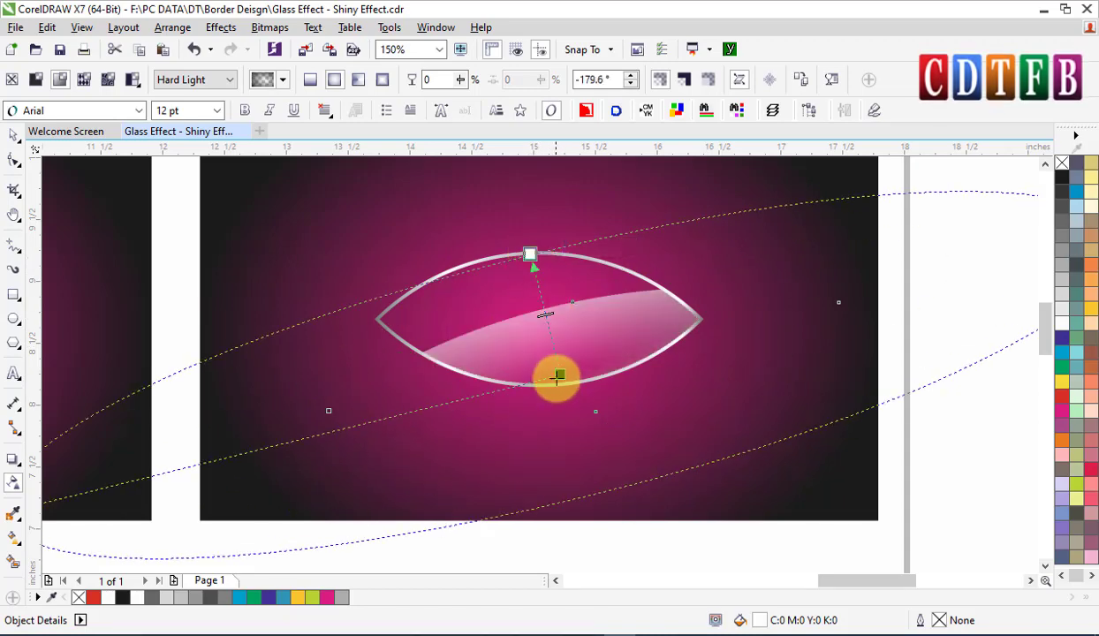
pyautogui.moveTo(558, 377); pyautogui.dragTo(565, 406)
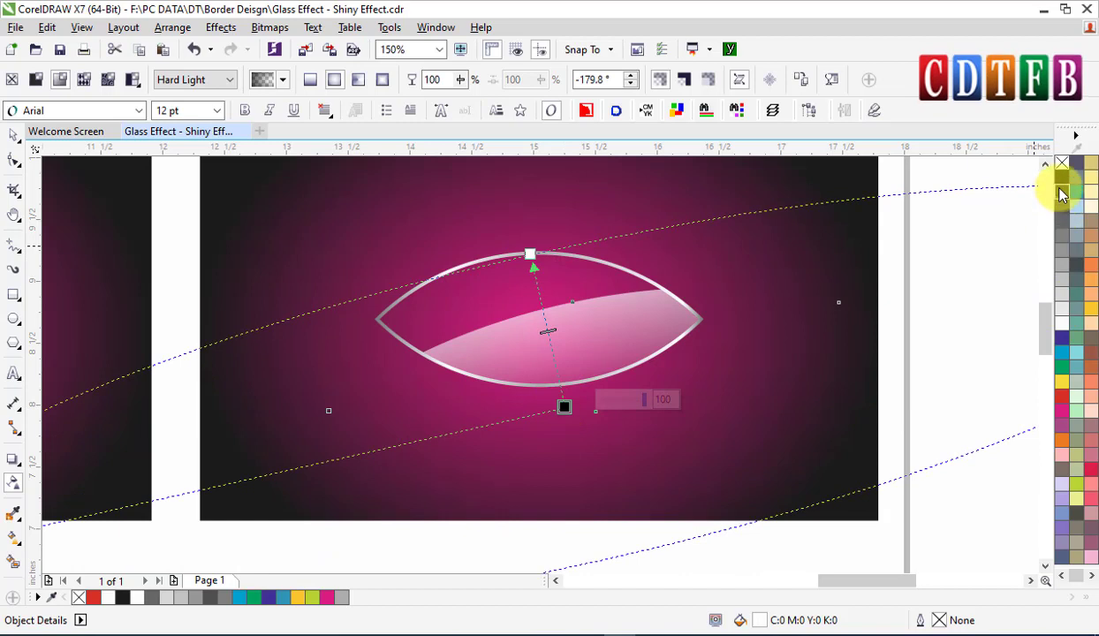
pyautogui.moveTo(1063, 188); pyautogui.dragTo(551, 354)
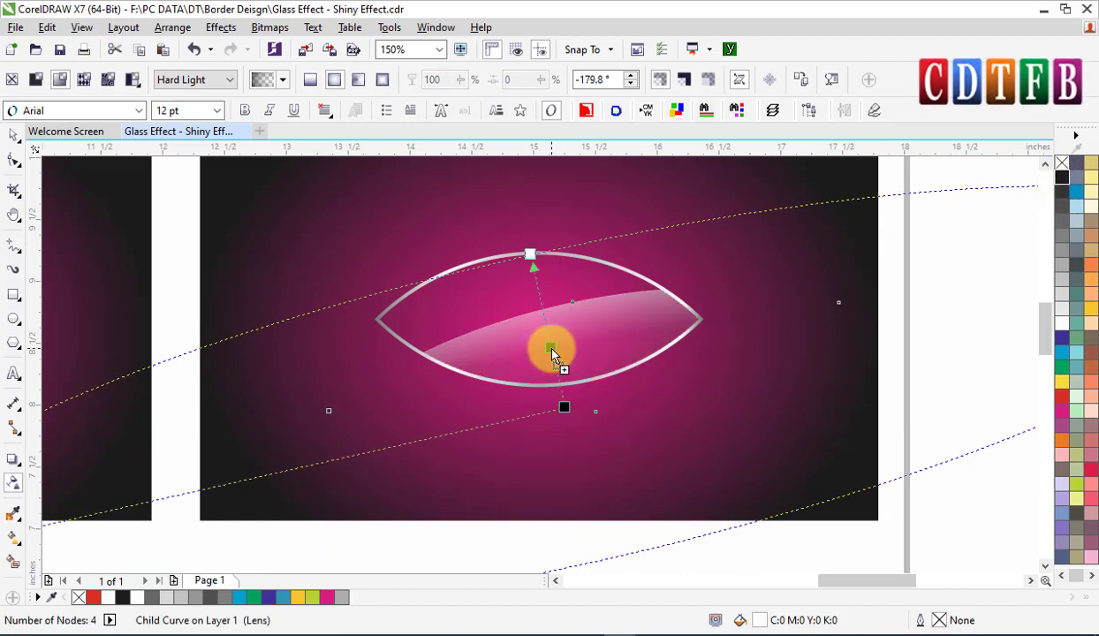
# - Try narrowing the elliptical transparency, lowering both ends, shifting the 92% stop to 53%, and adding a gray stop
pyautogui.scroll(-2, 592, 385)
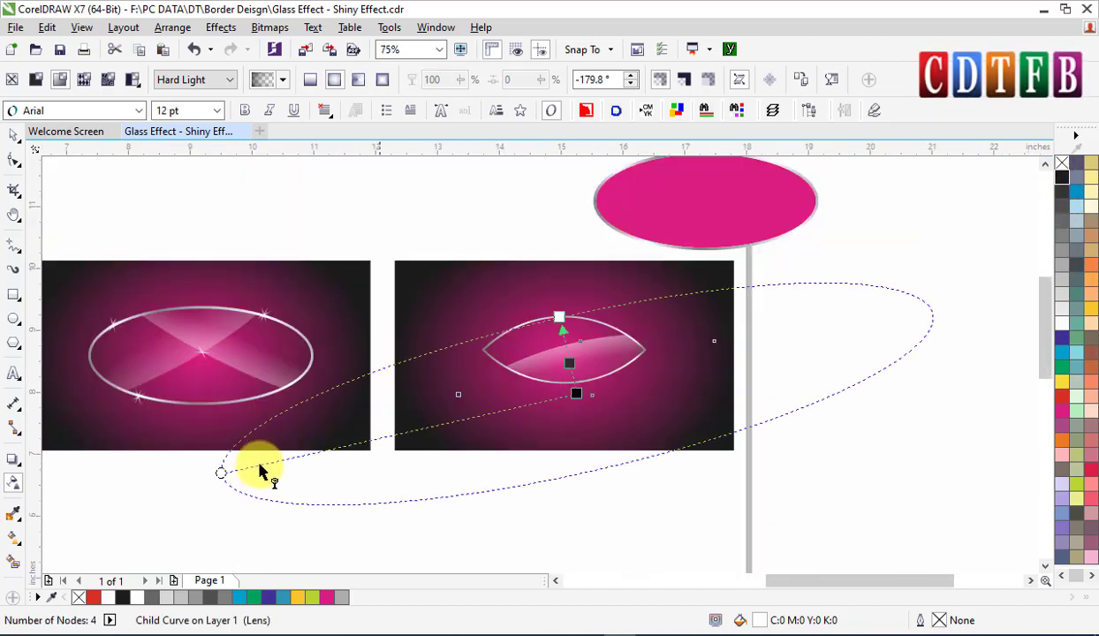
pyautogui.moveTo(225, 473); pyautogui.dragTo(468, 406)
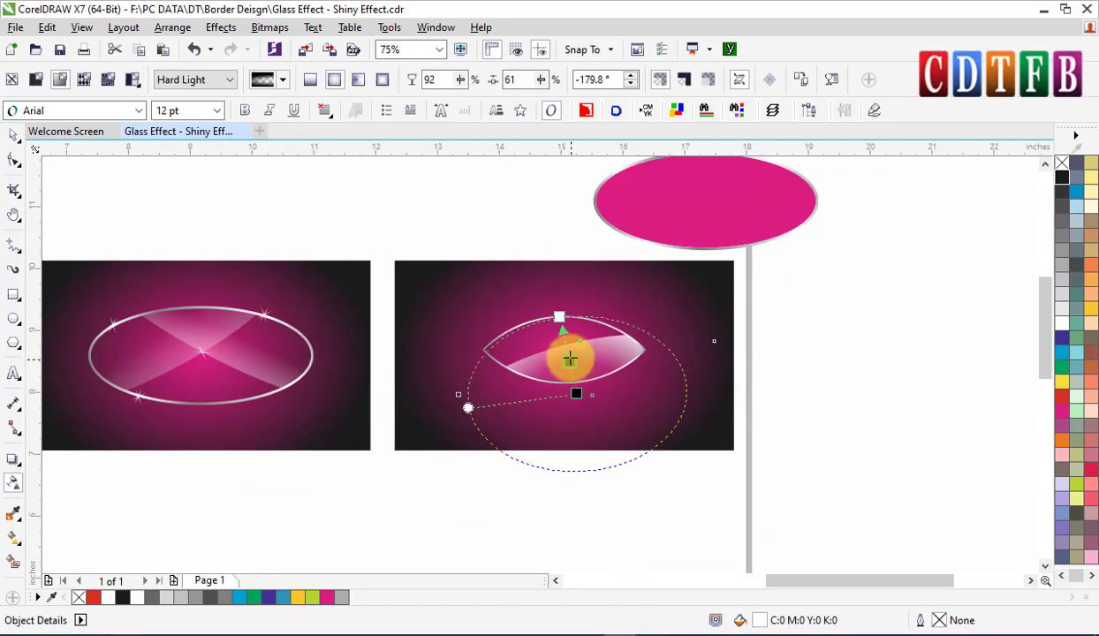
pyautogui.moveTo(571, 363); pyautogui.dragTo(562, 328)
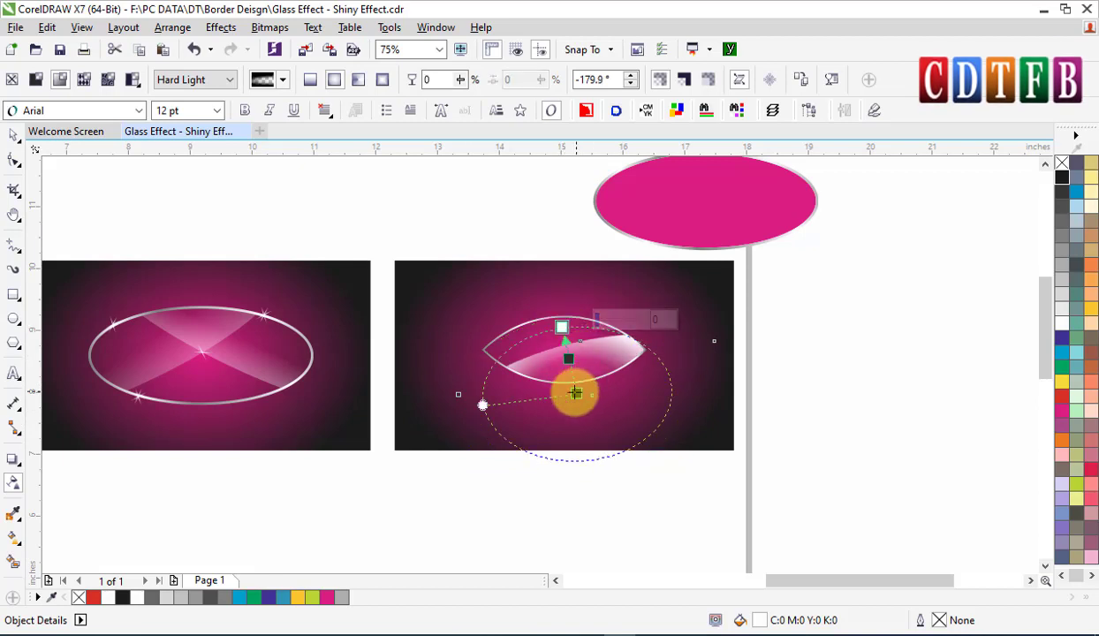
pyautogui.moveTo(575, 393); pyautogui.dragTo(577, 404)
pyautogui.scroll(2, 561, 344)
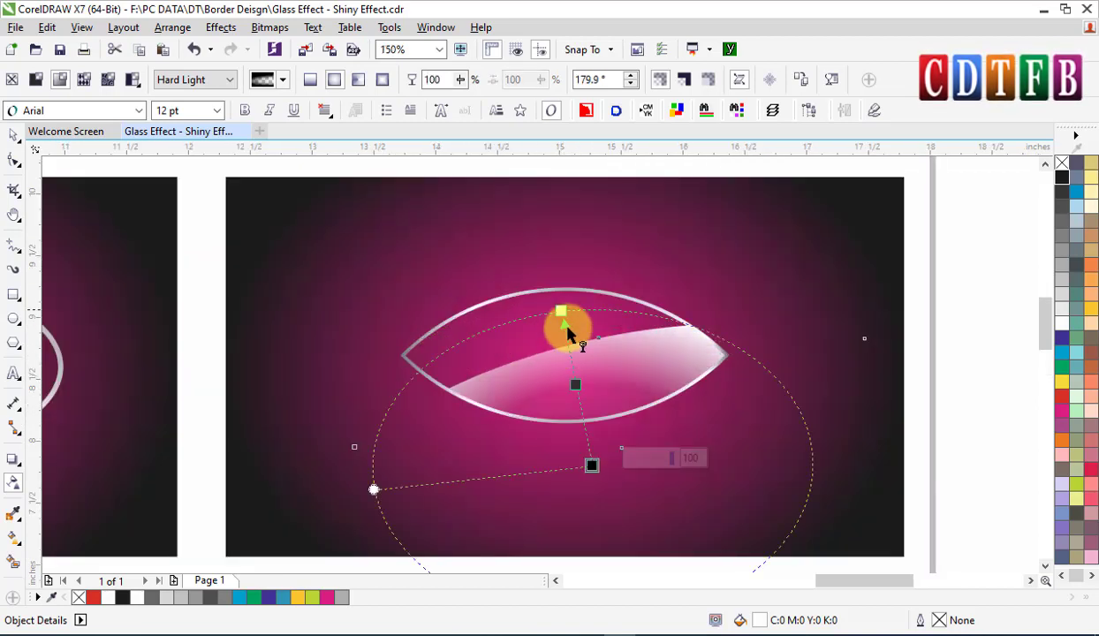
pyautogui.moveTo(561, 311); pyautogui.dragTo(556, 319)
pyautogui.moveTo(575, 384); pyautogui.dragTo(576, 402)
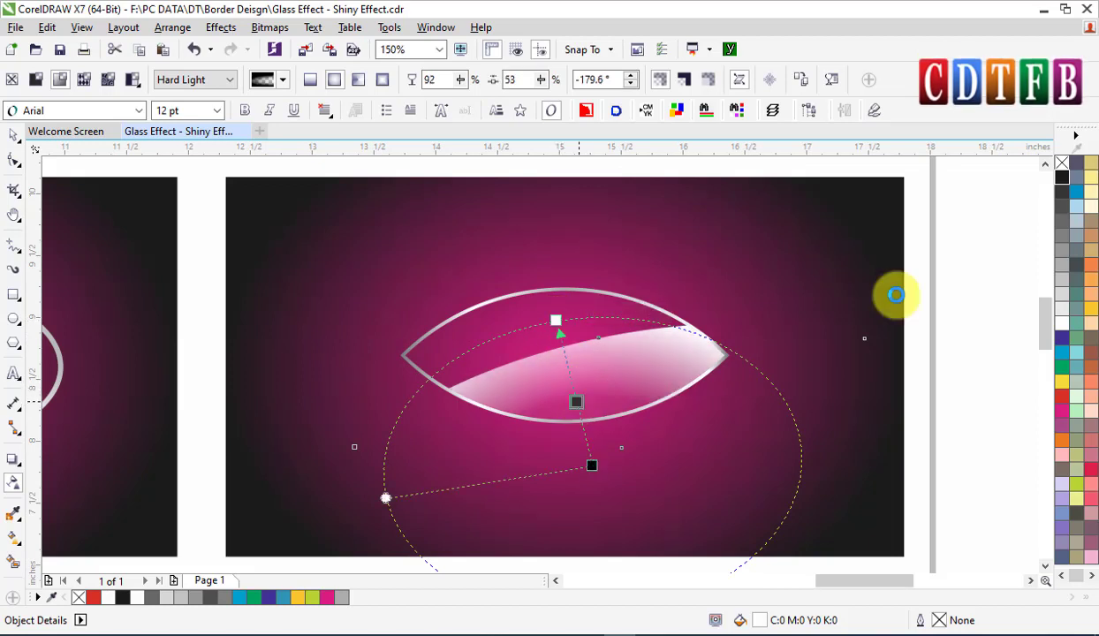
pyautogui.moveTo(1065, 245); pyautogui.dragTo(568, 365)
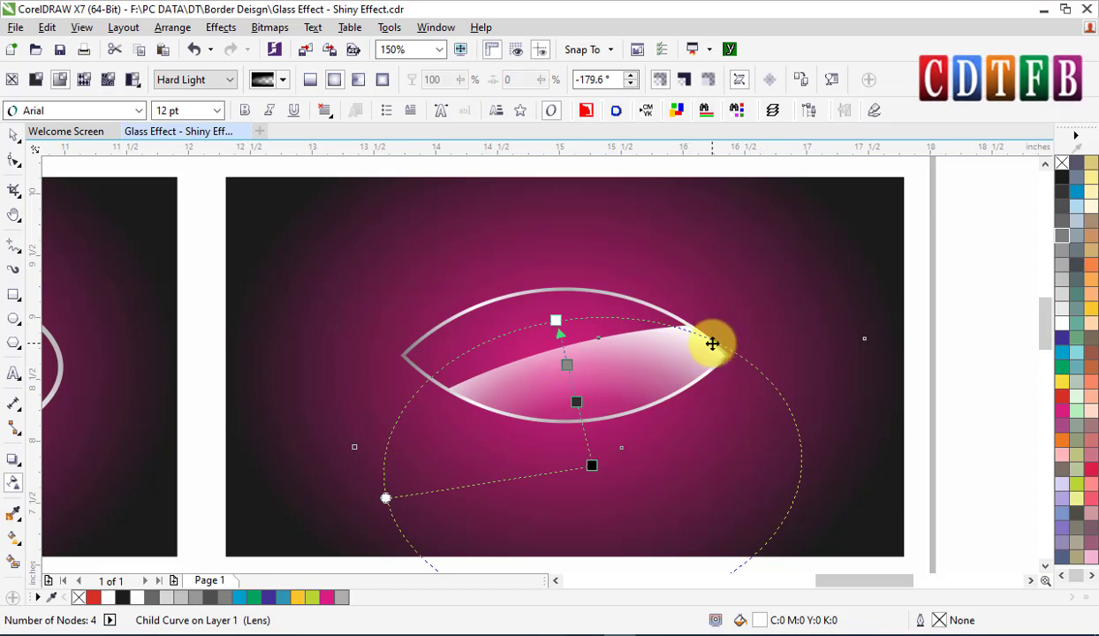
# - Undo the added gray stop, the stop and end shifts, and the narrowing of the elliptical transparency
pyautogui.hotkey('ctrl', 'z')
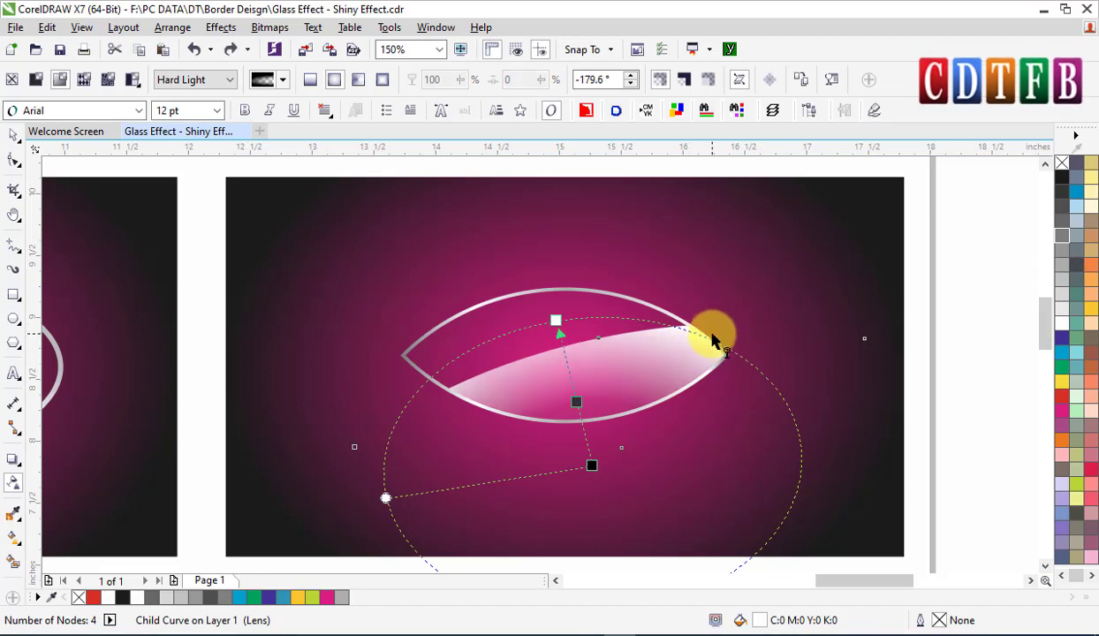
pyautogui.hotkey('ctrl', 'z')
pyautogui.hotkey('ctrl', 'z')
pyautogui.hotkey('ctrl', 'z')
pyautogui.hotkey('ctrl', 'z')
pyautogui.hotkey('ctrl', 'z')
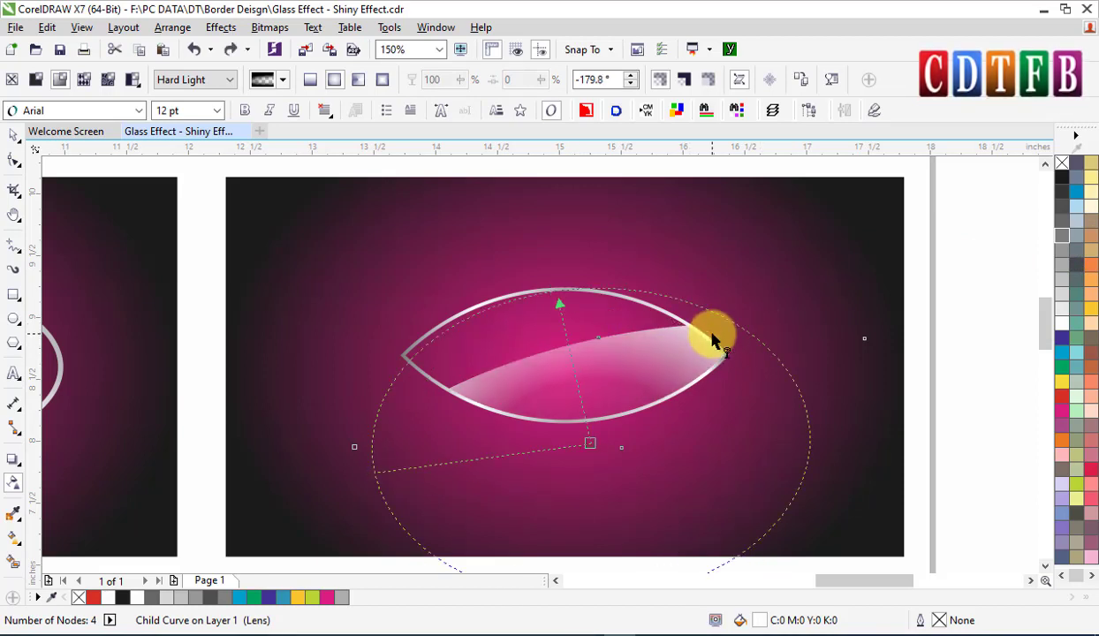
pyautogui.hotkey('ctrl', 'z')
pyautogui.hotkey('ctrl', 'z')
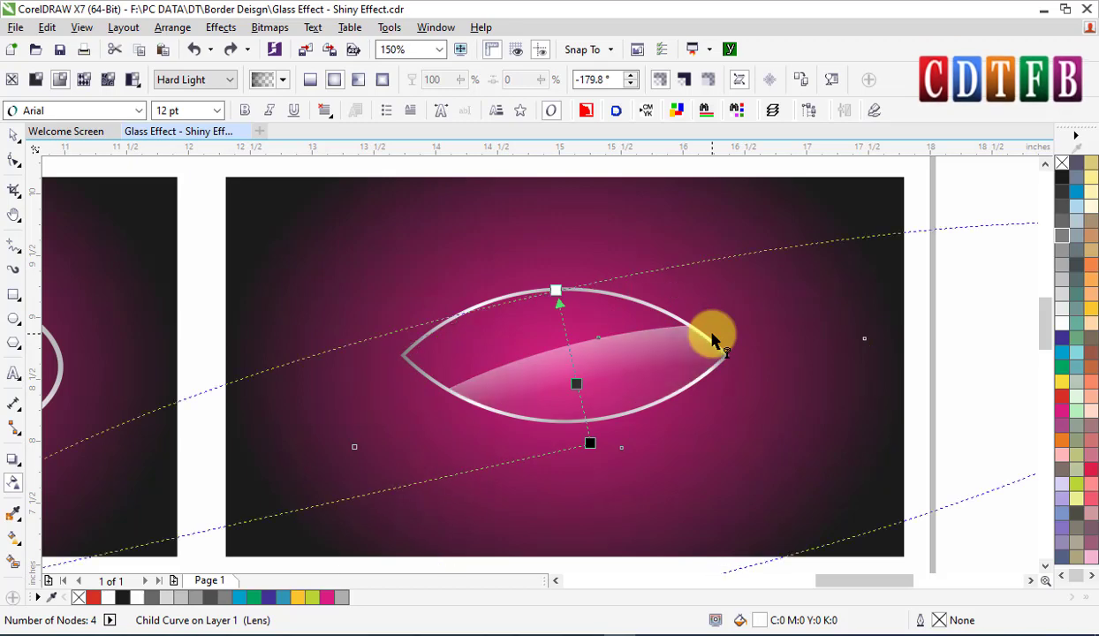
# - Undo the elliptical transparency edits on the lens highlight back to its linear transparency
pyautogui.hotkey('ctrl', 'z')
pyautogui.hotkey('ctrl', 'z')
pyautogui.hotkey('ctrl', 'z')
pyautogui.hotkey('ctrl', 'z')
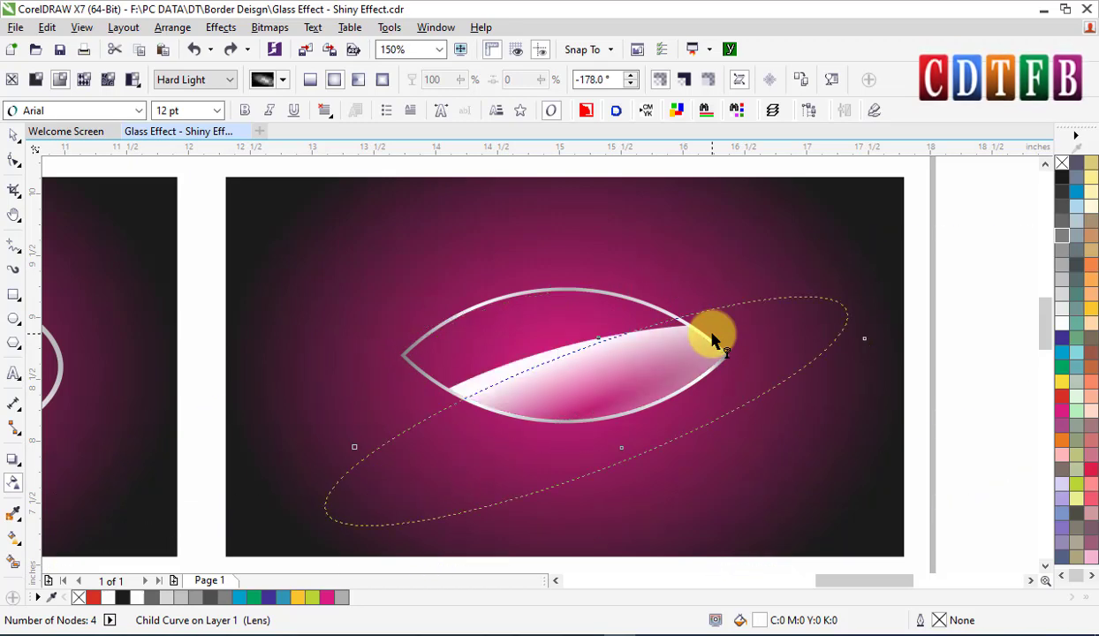
pyautogui.hotkey('ctrl', 'z')
pyautogui.hotkey('ctrl', 'z')
pyautogui.hotkey('ctrl', 'z')
pyautogui.hotkey('ctrl', 'z')
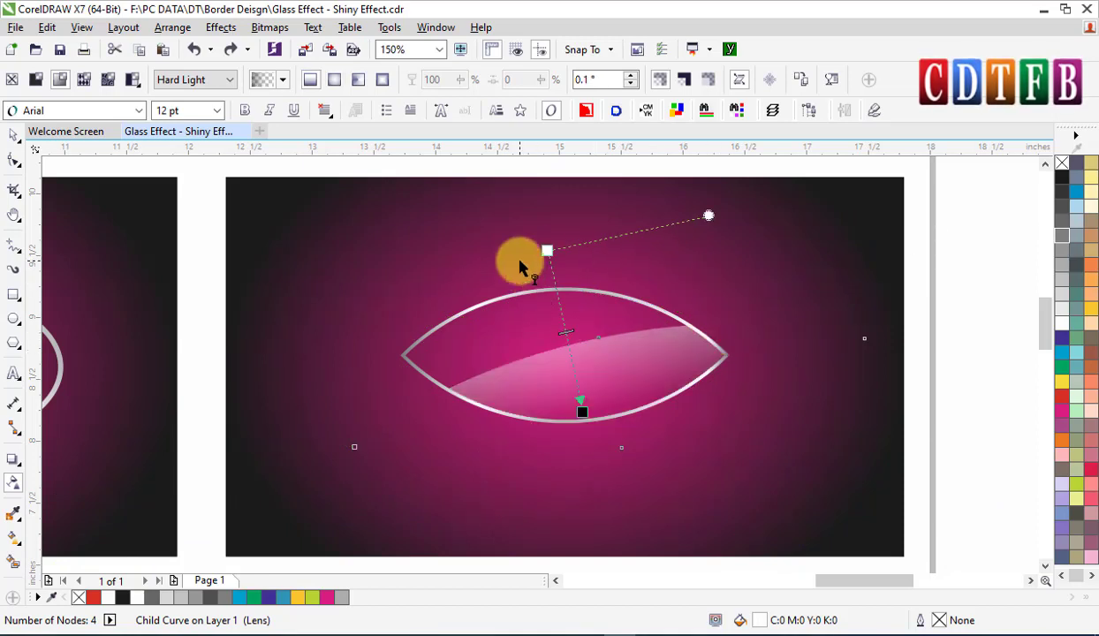
# - Shorten the highlight's linear transparency to a narrow fade along its upper edge, and deselect the highlight
pyautogui.moveTo(547, 250); pyautogui.dragTo(577, 372)
pyautogui.moveTo(557, 309); pyautogui.dragTo(561, 327)
pyautogui.click(579, 380)
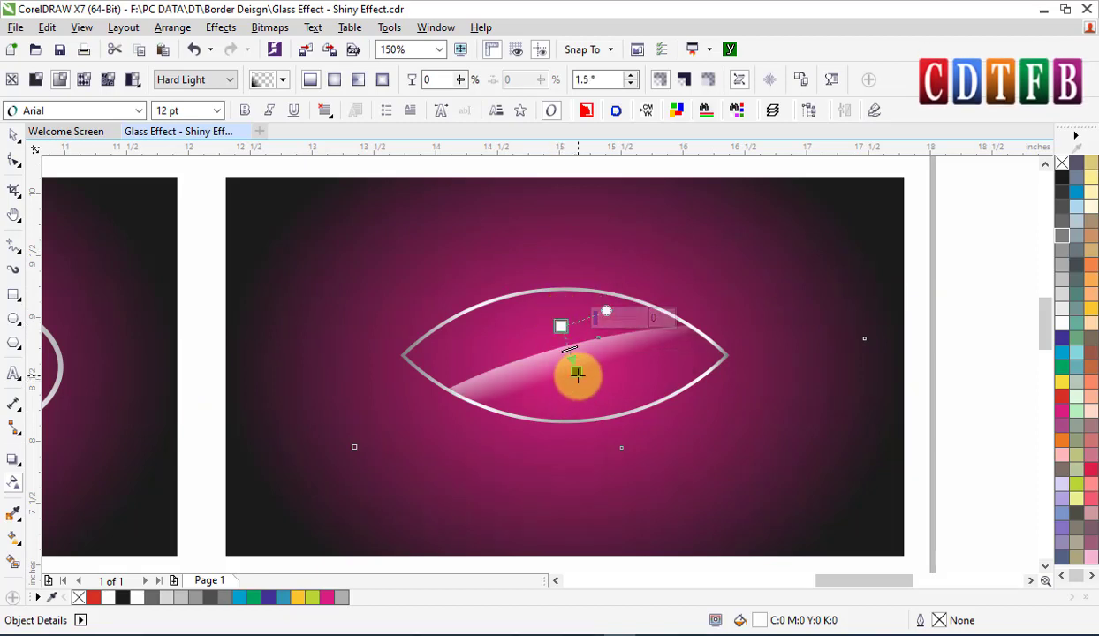
pyautogui.moveTo(577, 373); pyautogui.dragTo(576, 384)
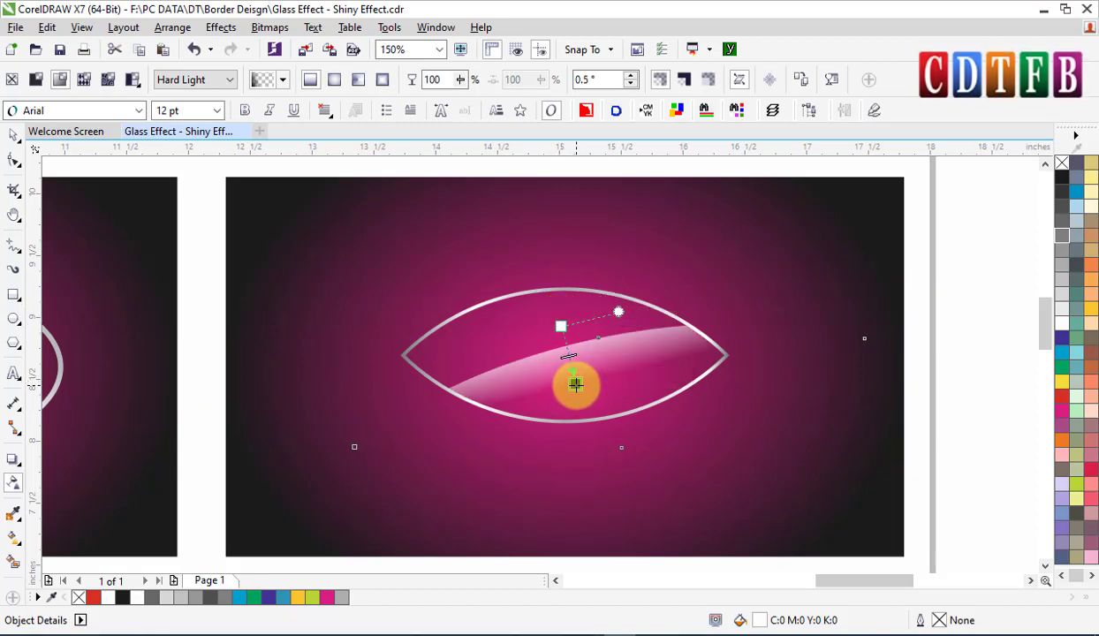
pyautogui.moveTo(561, 326); pyautogui.dragTo(557, 314)
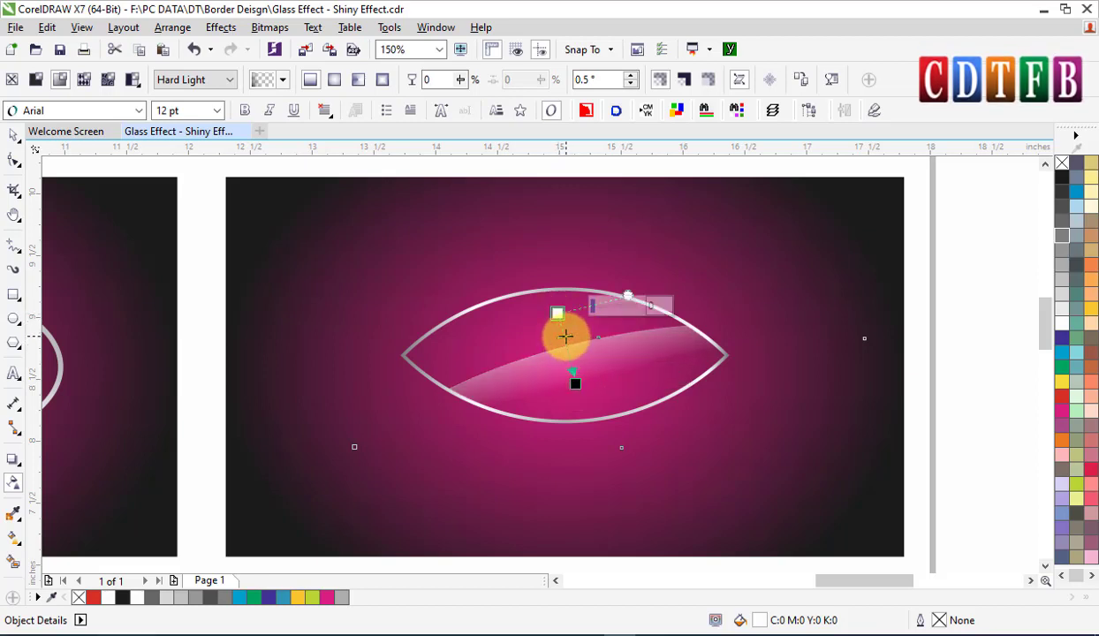
pyautogui.press('space')
pyautogui.press('Escape')
pyautogui.scroll(-1, 589, 326)
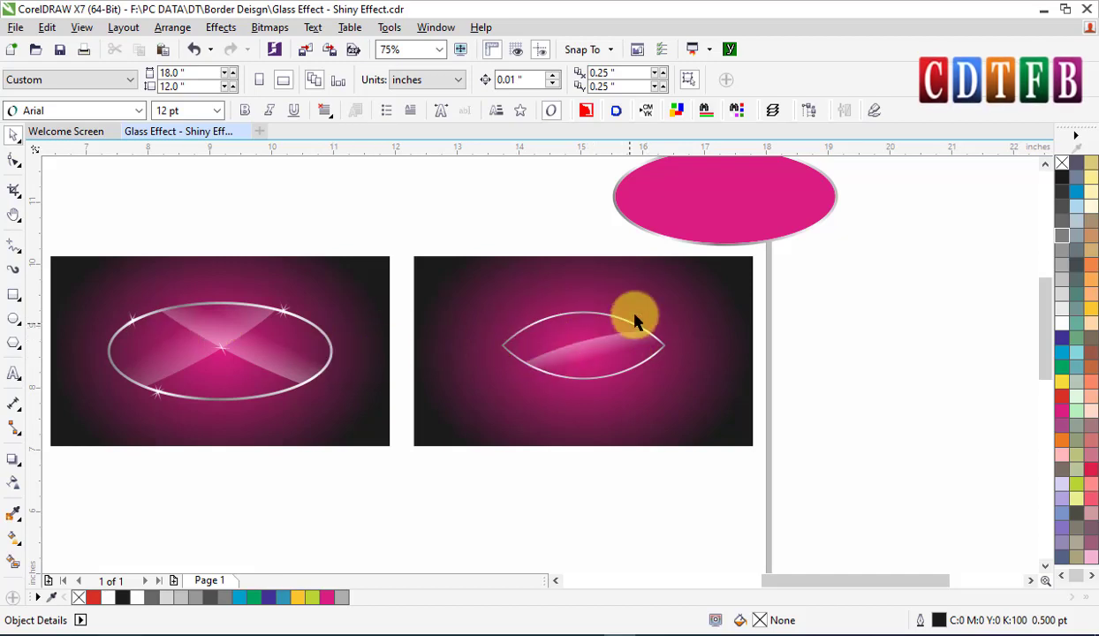
# - Try copying the gold oval background's fill onto the lens's background rectangle, and undo it
pyautogui.click(690, 285)
pyautogui.scroll(-1, 703, 317)
pyautogui.hotkey('ctrl', 'shift', 'a')
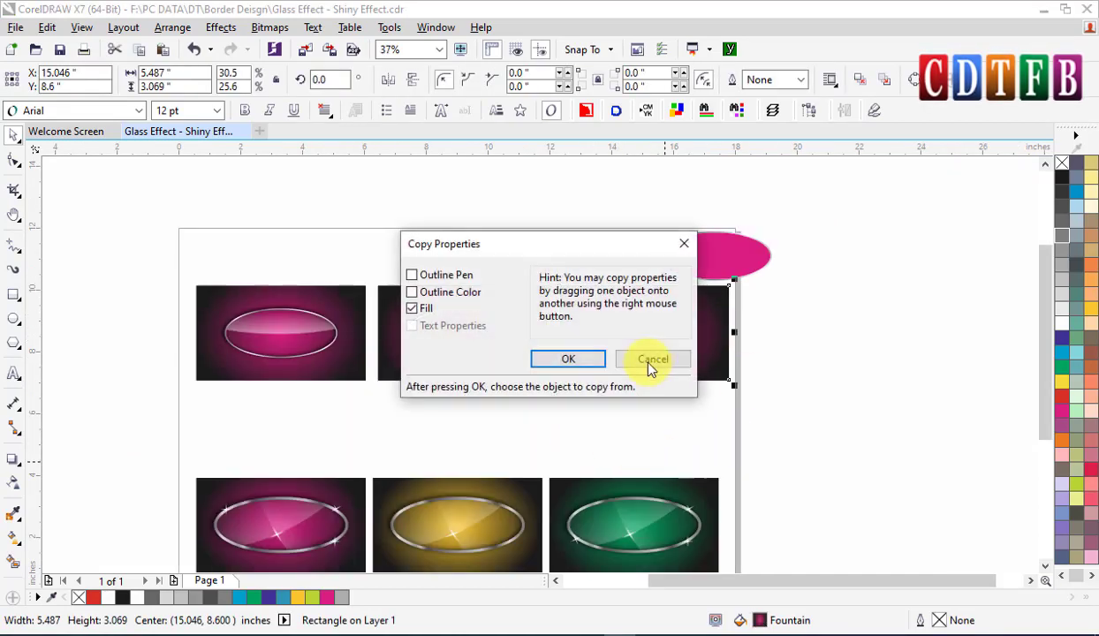
pyautogui.click(570, 359)
pyautogui.click(508, 482)
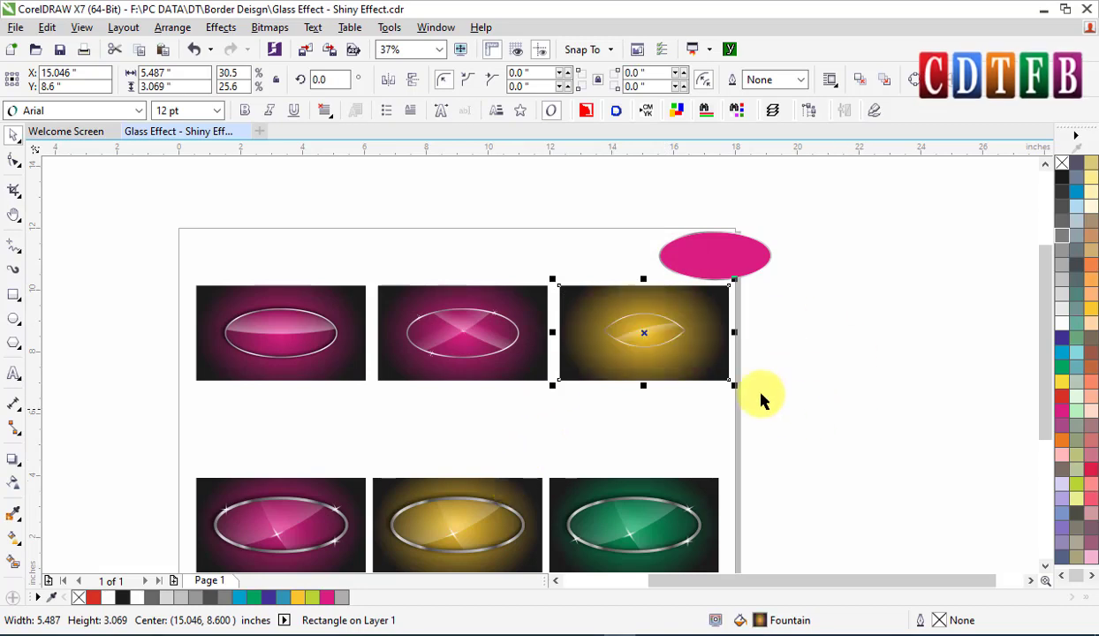
pyautogui.click(774, 375)
pyautogui.click(639, 292)
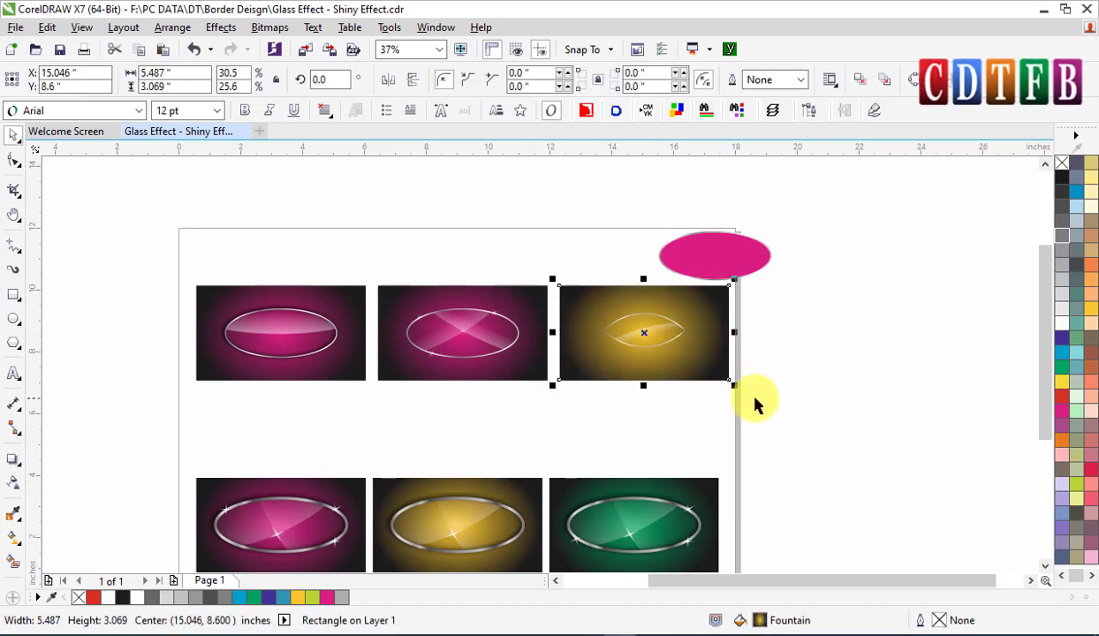
pyautogui.hotkey('ctrl', 'z')
# - Enlarge the lens together with its metallic ring about their center to about 4.14 by 1.71 in
pyautogui.press('z')
pyautogui.moveTo(525, 262); pyautogui.dragTo(756, 404)
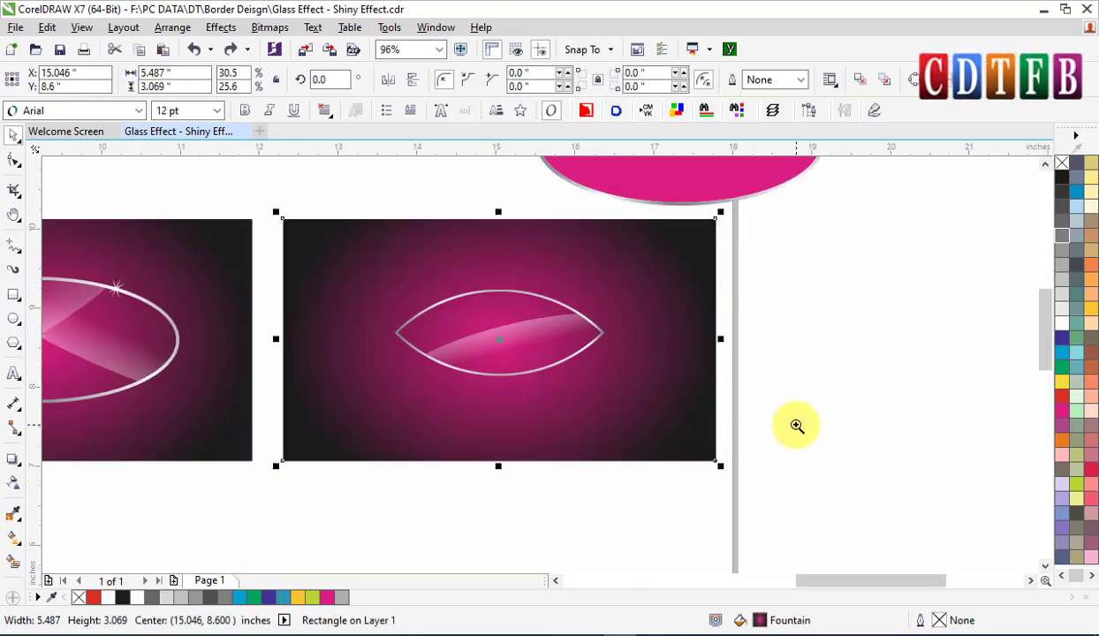
pyautogui.moveTo(809, 265); pyautogui.dragTo(322, 424)
pyautogui.moveTo(609, 284); pyautogui.dragTo(673, 256)
pyautogui.moveTo(667, 318); pyautogui.dragTo(667, 320)
pyautogui.click(545, 278)
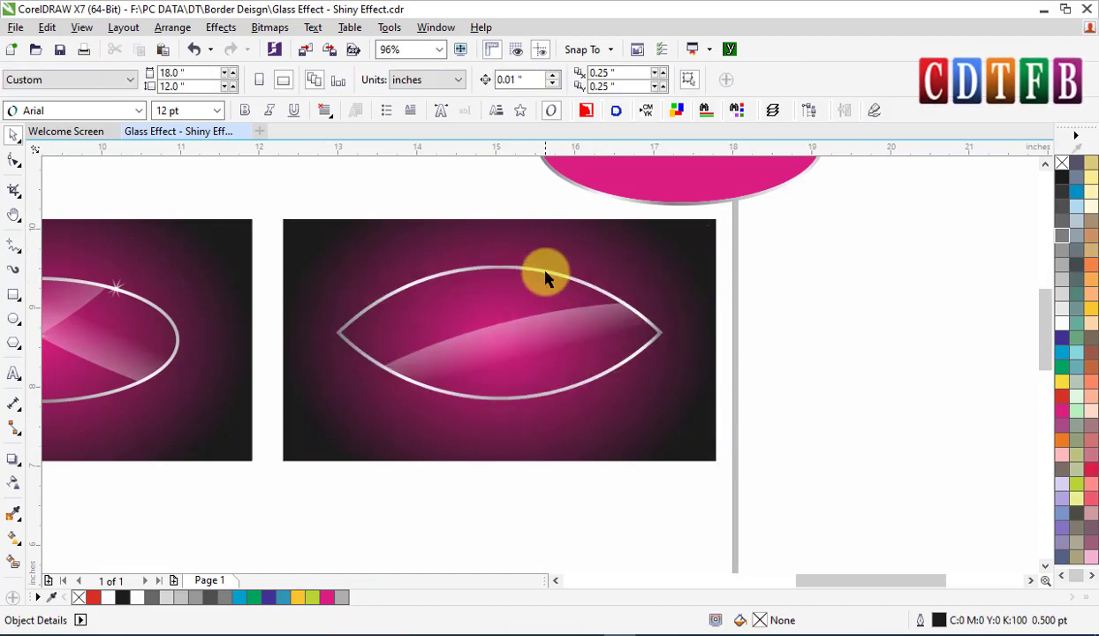
# - Recolor the center of the lens background's fountain fill, trying blue and settling on orange
pyautogui.click(634, 320)
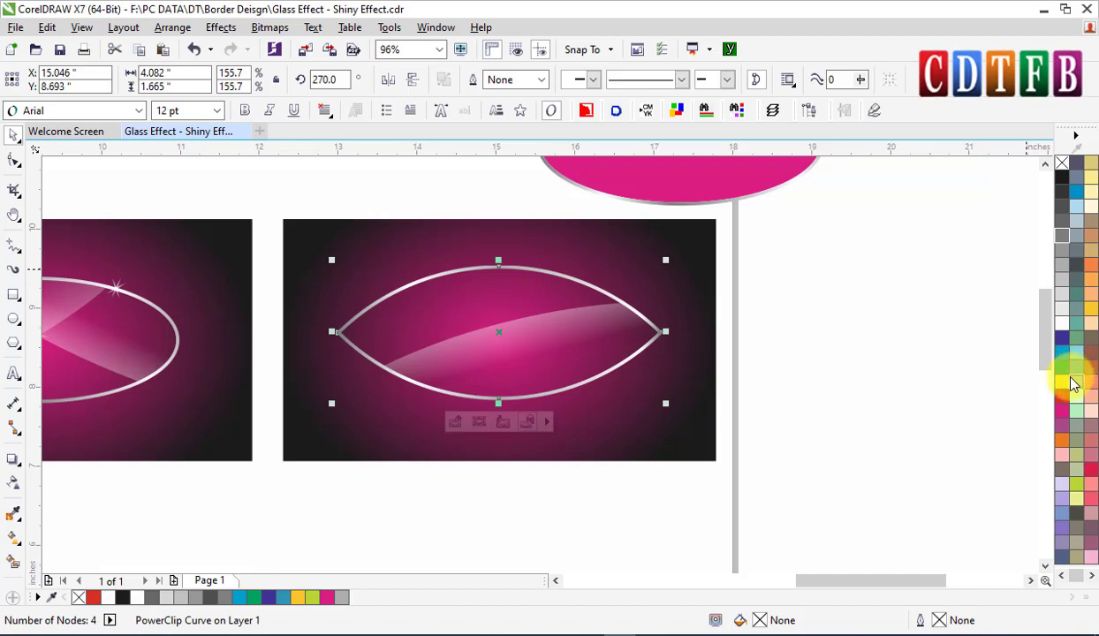
pyautogui.click(673, 364)
pyautogui.press('g')
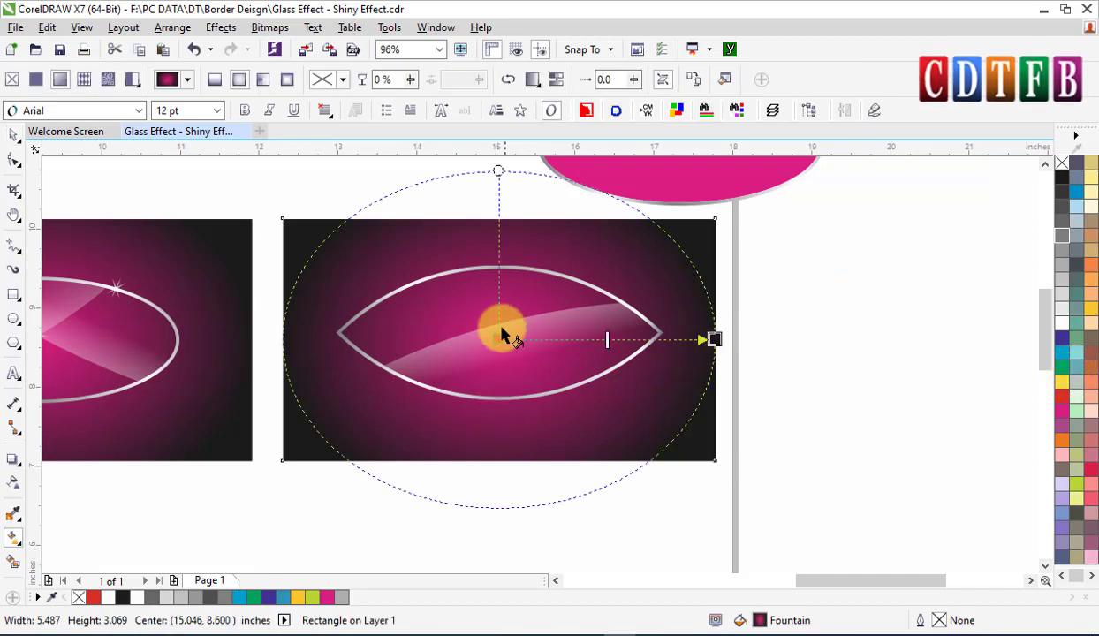
pyautogui.click(499, 338)
pyautogui.click(1060, 354)
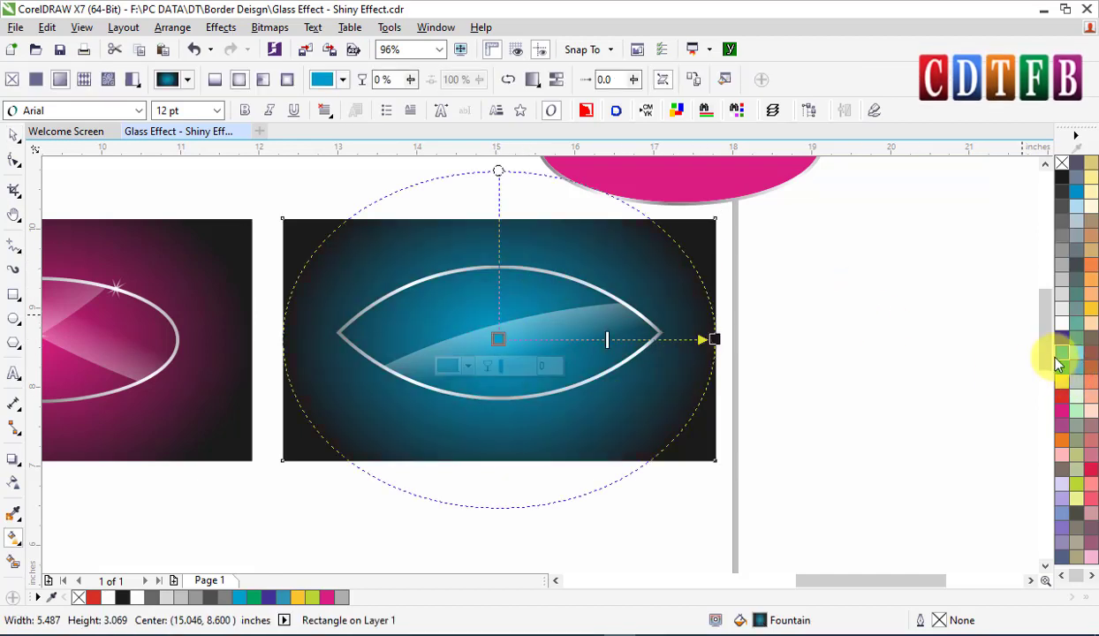
pyautogui.click(1061, 442)
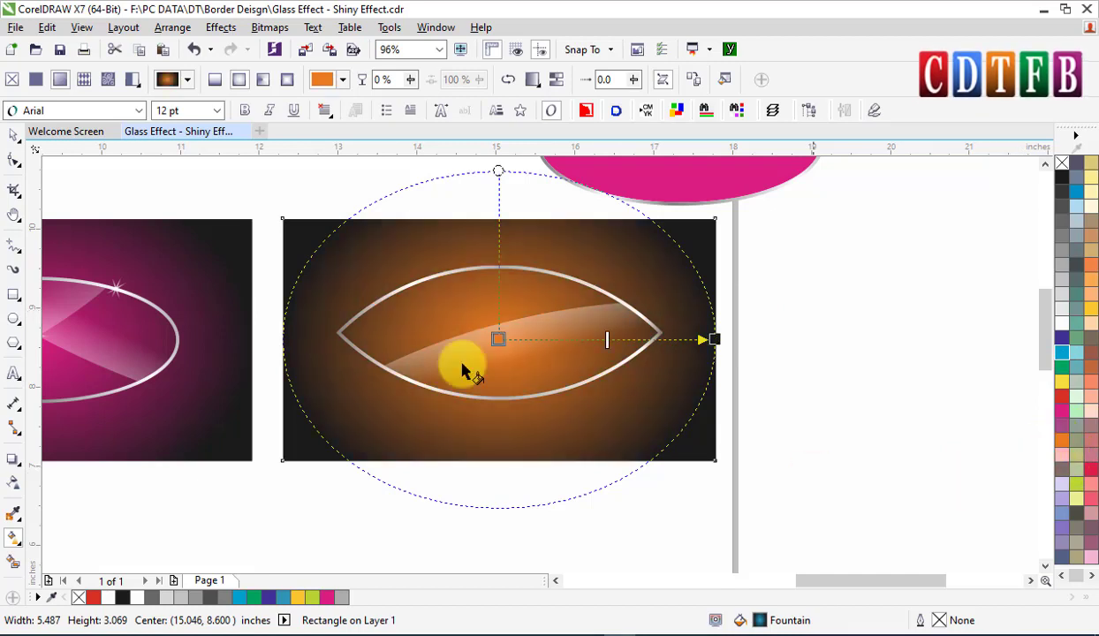
# - Move the orange fill's midpoint closer to its center and extend its outer end slightly past the background's right edge
pyautogui.moveTo(606, 339); pyautogui.dragTo(563, 345)
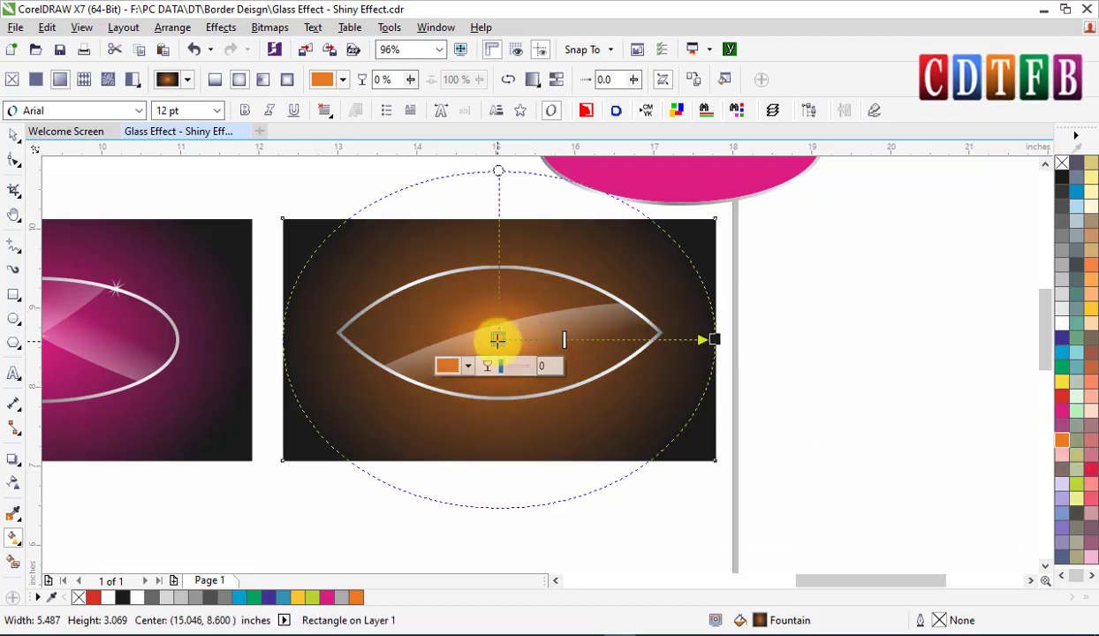
pyautogui.moveTo(498, 339); pyautogui.dragTo(342, 328)
pyautogui.hotkey('ctrl', 'z')
pyautogui.hotkey('ctrl', 'z')
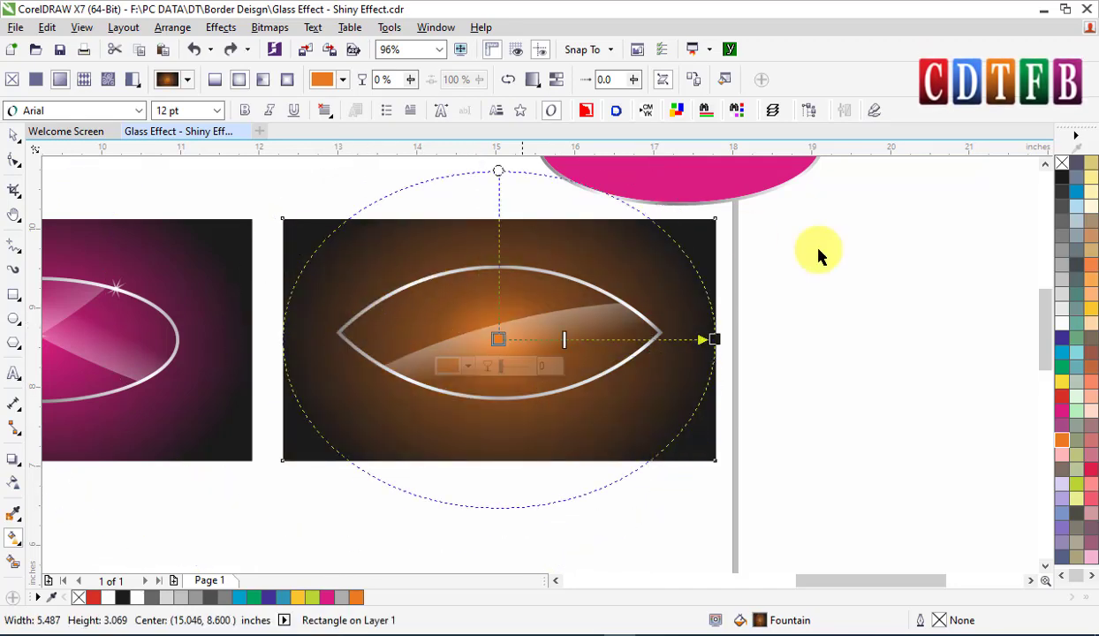
pyautogui.moveTo(704, 338); pyautogui.dragTo(732, 338)
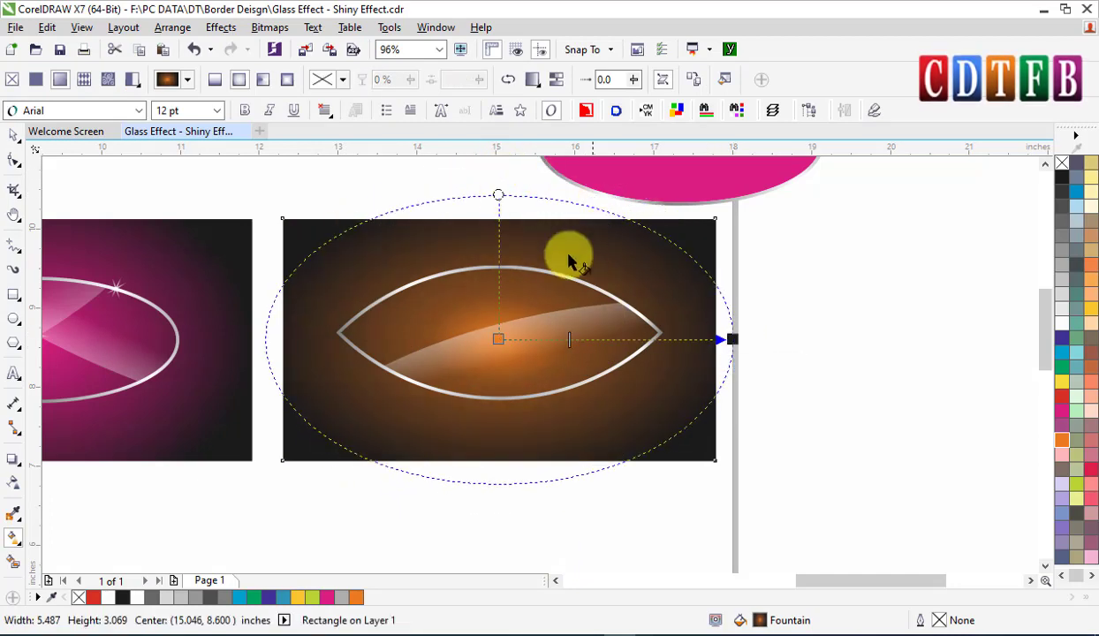
pyautogui.press('space')
pyautogui.press('Escape')
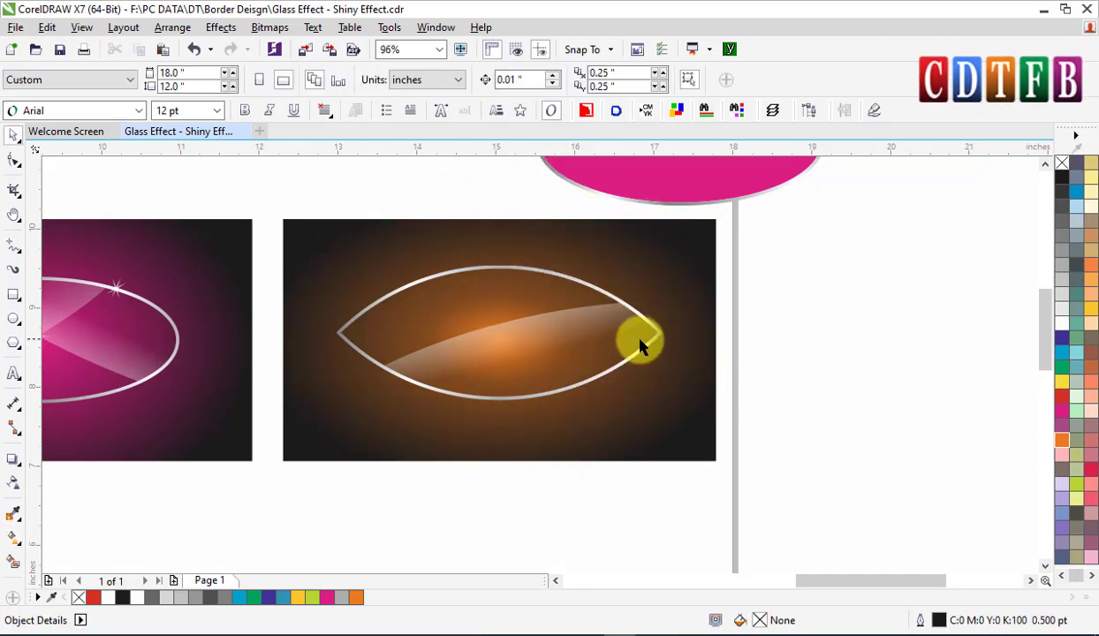
# - Add a black Multiply drop shadow to the lens ring with opacity 91 and feathering 18, changing its feathering direction and edge
pyautogui.click(655, 339)
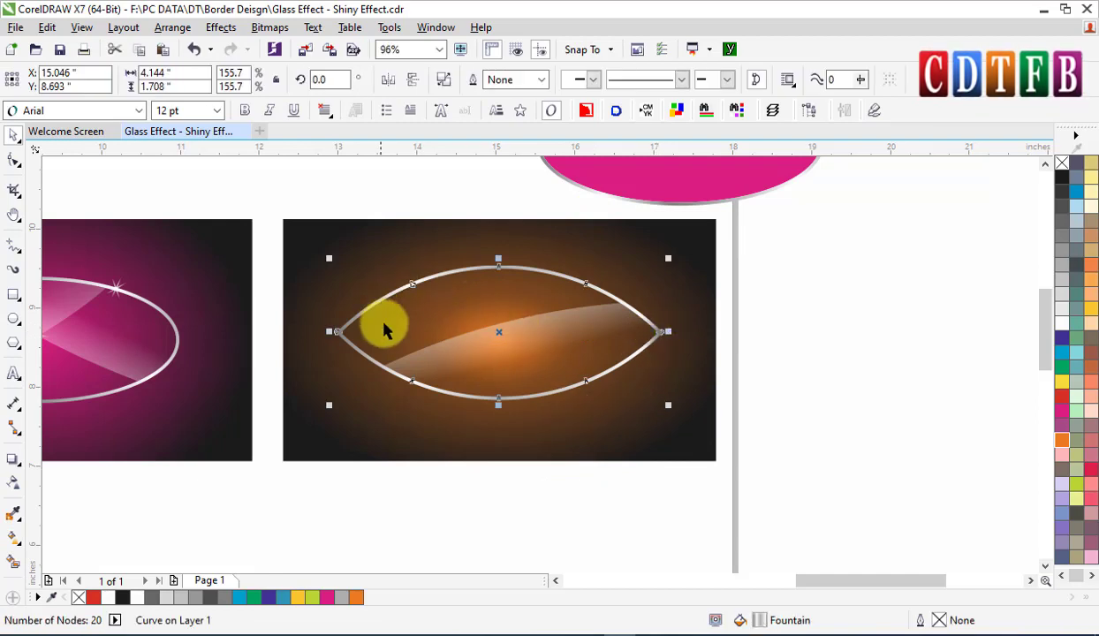
pyautogui.click(14, 460)
pyautogui.moveTo(506, 345); pyautogui.dragTo(502, 347)
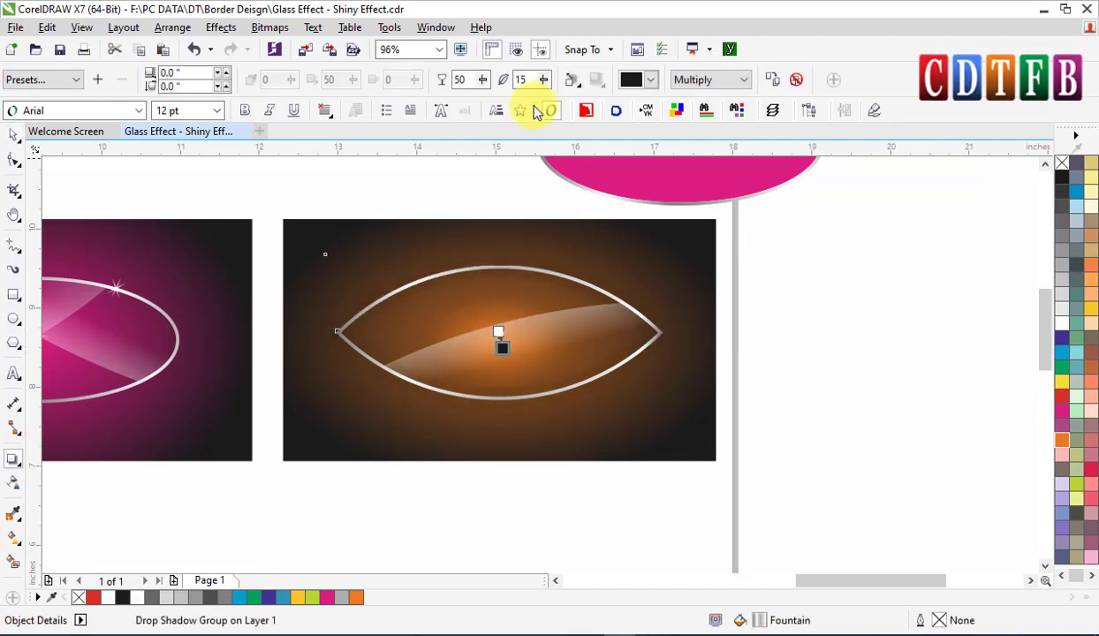
pyautogui.click(572, 79)
pyautogui.click(589, 99)
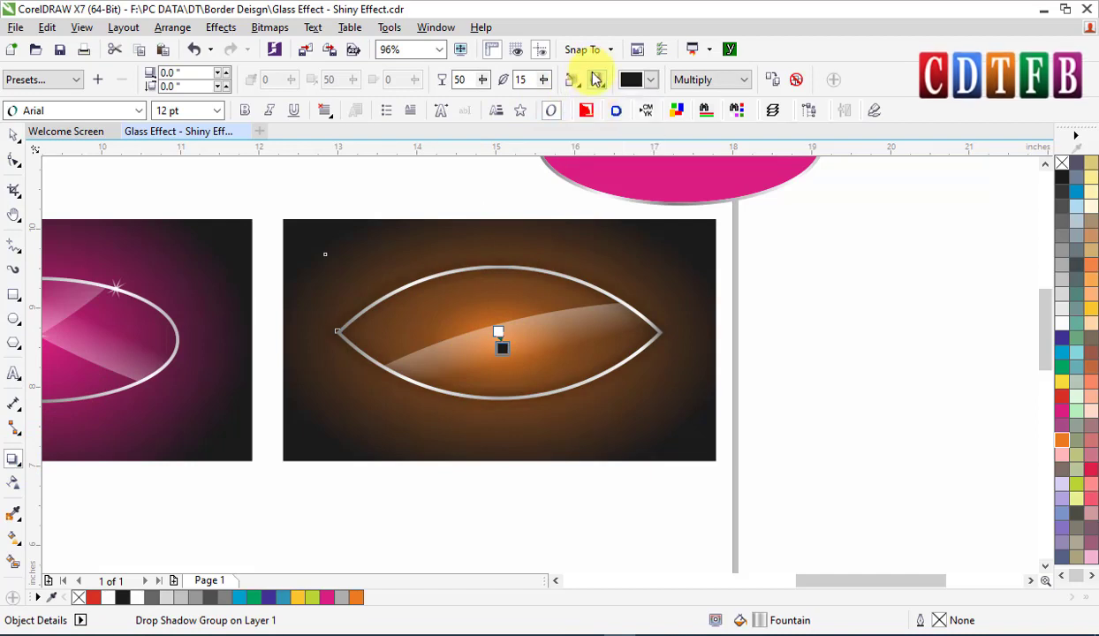
pyautogui.click(596, 78)
pyautogui.click(614, 139)
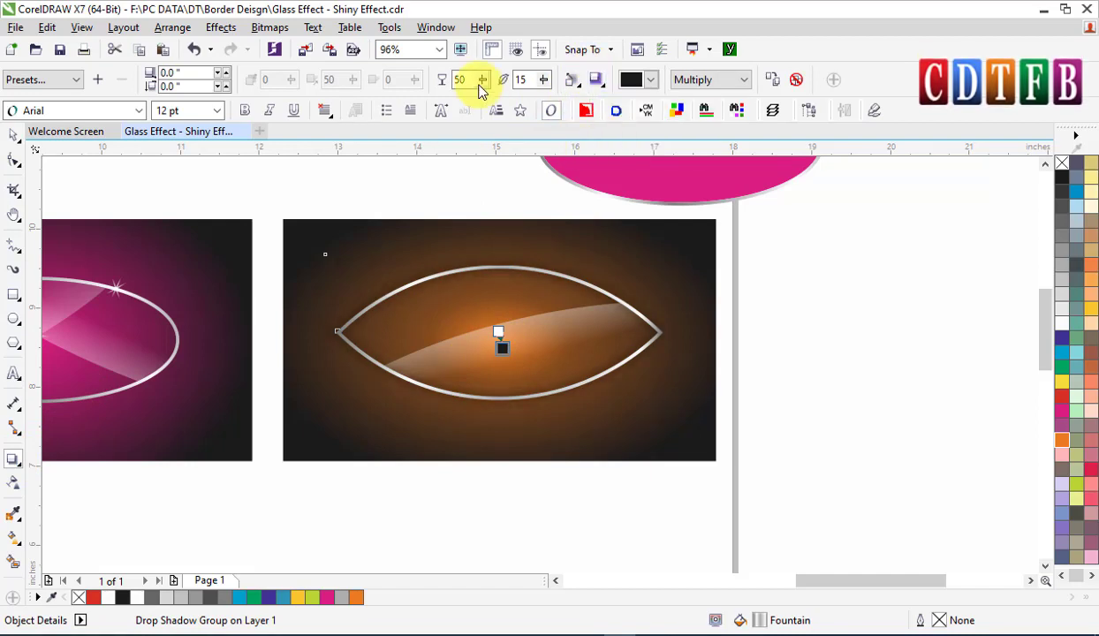
pyautogui.moveTo(485, 81); pyautogui.dragTo(548, 87)
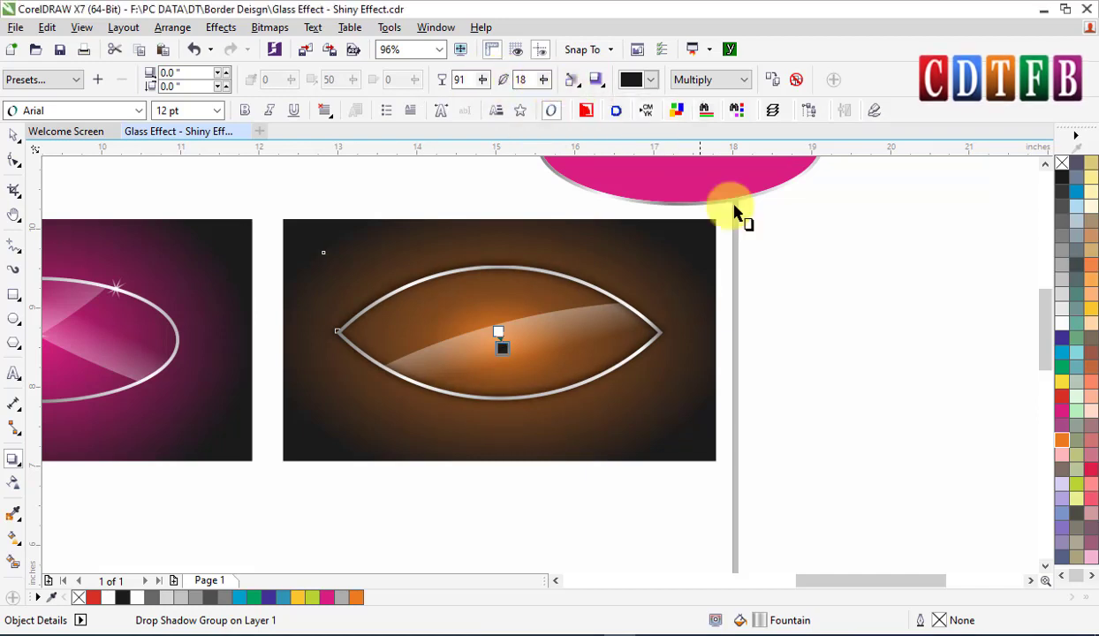
# - Break the lens ring's drop shadow group apart into separate objects
pyautogui.rightClick(512, 265)
pyautogui.click(545, 291)
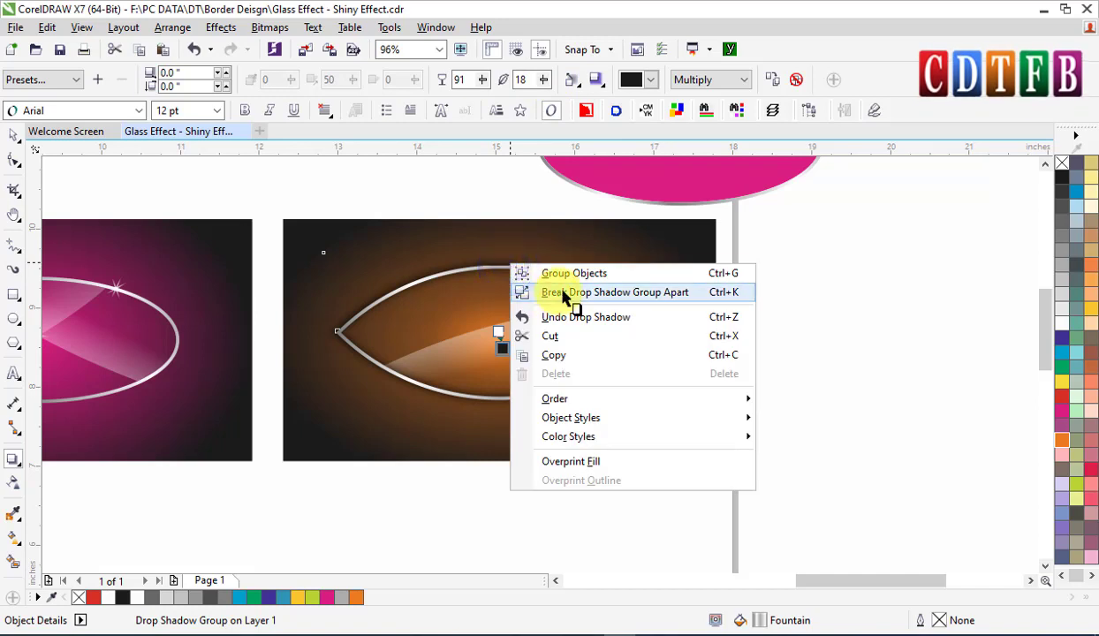
pyautogui.click(13, 134)
pyautogui.click(808, 265)
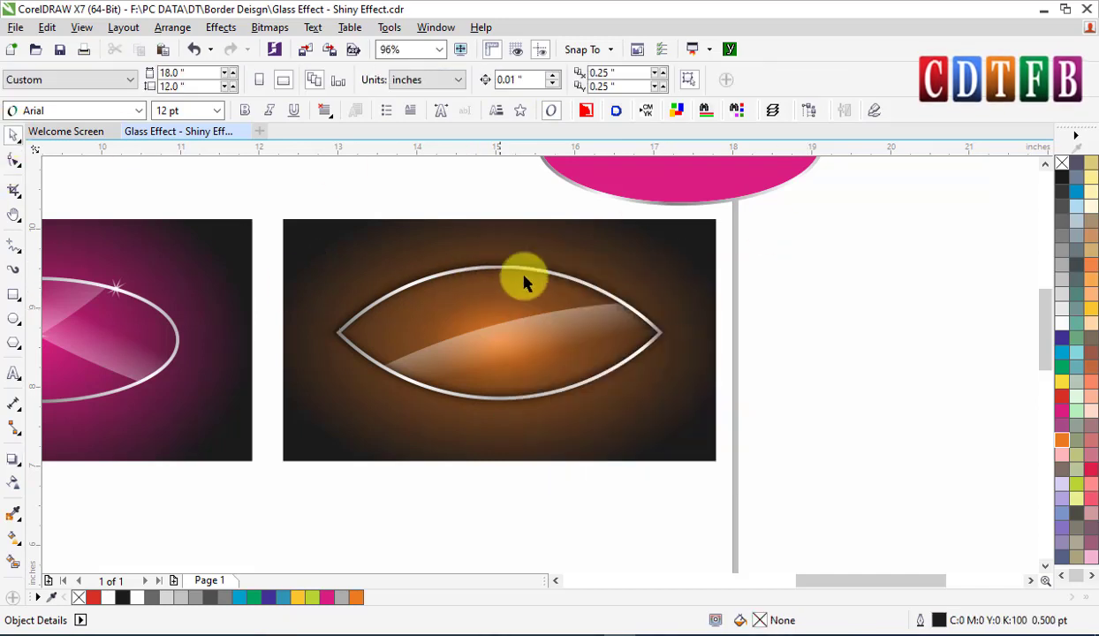
pyautogui.moveTo(262, 440); pyautogui.dragTo(265, 437)
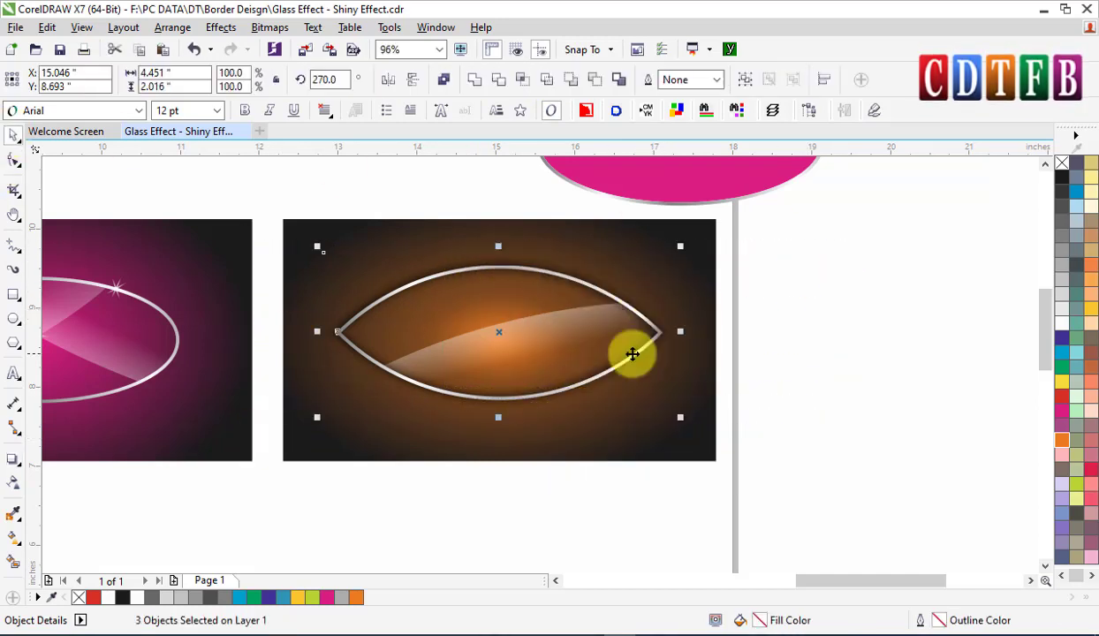
pyautogui.click(800, 341)
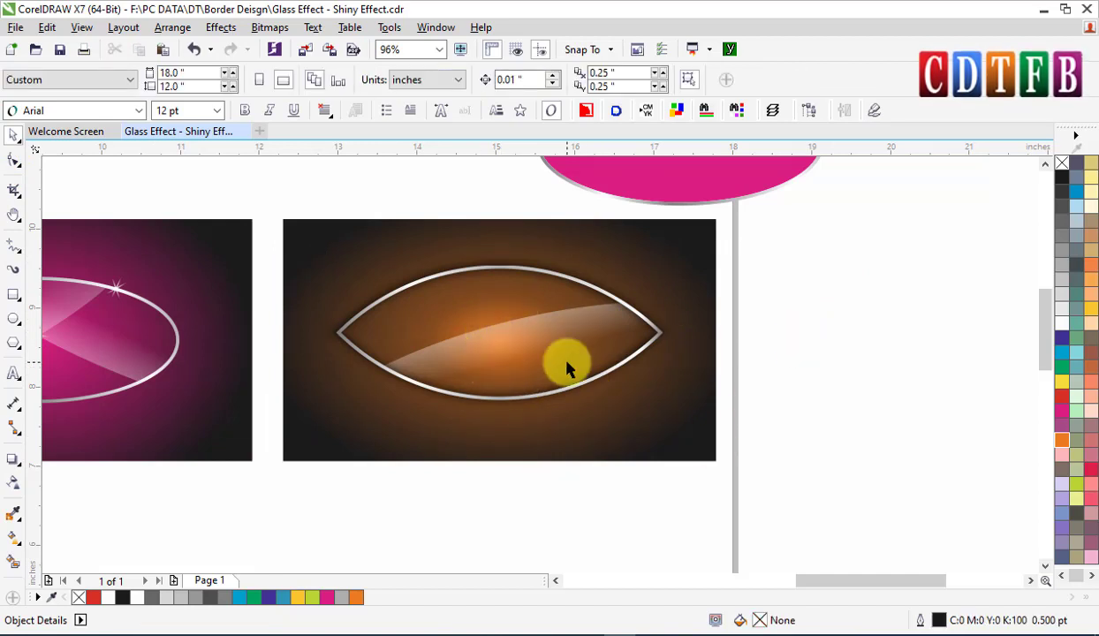
# - Draw a flat ellipse about 2.00 by 0.21 in below the lens, centered under it, with black fill and no outline
pyautogui.click(13, 318)
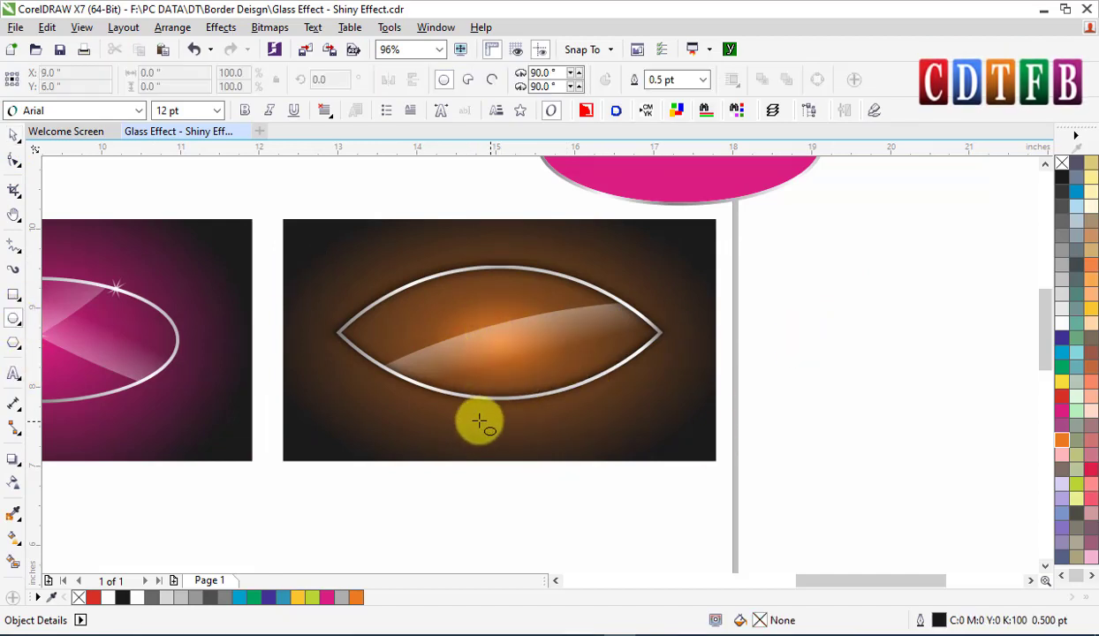
pyautogui.moveTo(430, 411); pyautogui.dragTo(588, 430)
pyautogui.press('space')
pyautogui.keyDown('shift'); pyautogui.click(583, 382); pyautogui.keyUp('shift')
pyautogui.keyDown('shift'); pyautogui.click(583, 382); pyautogui.keyUp('shift')
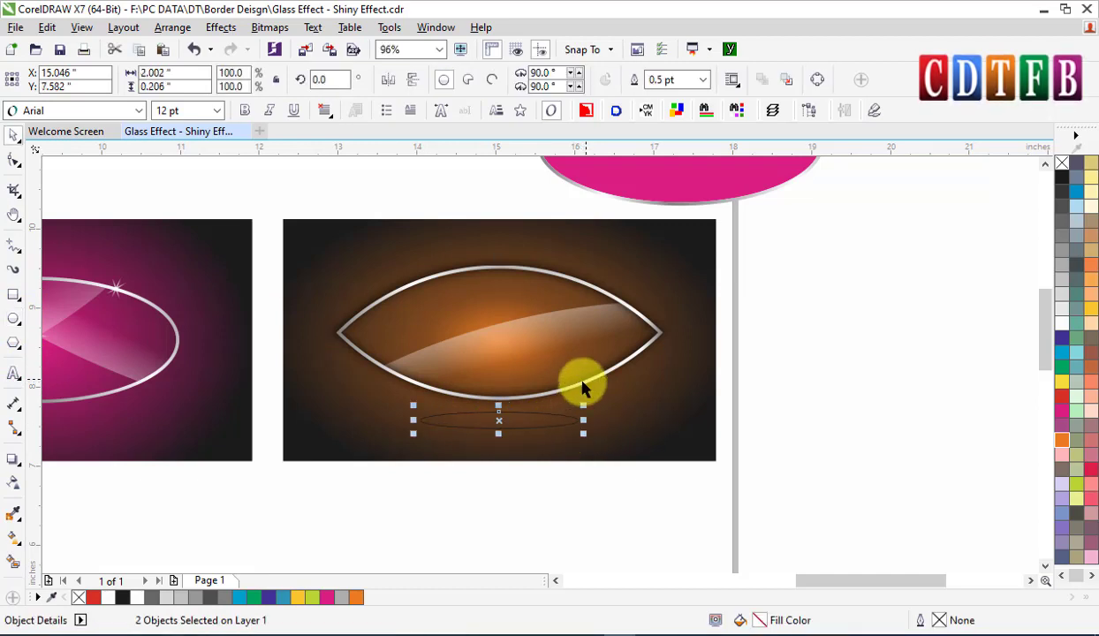
pyautogui.click(1062, 176)
pyautogui.rightClick(1061, 165)
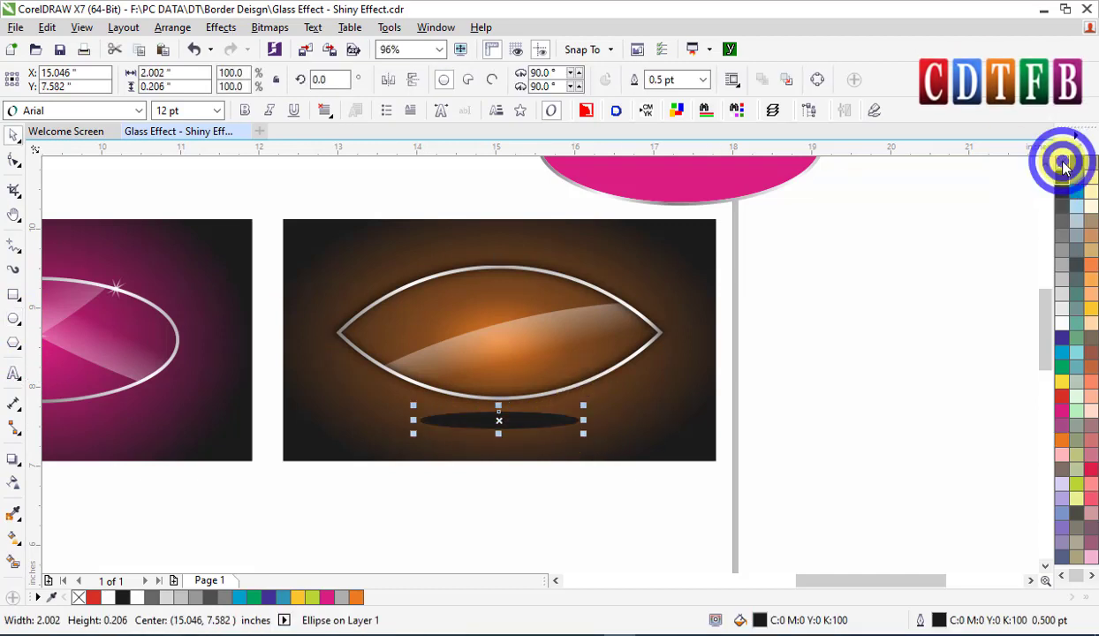
# - Apply an elliptical fountain transparency to the black ellipse below the lens, fading toward its edges, with the Multiply merge mode
pyautogui.click(14, 486)
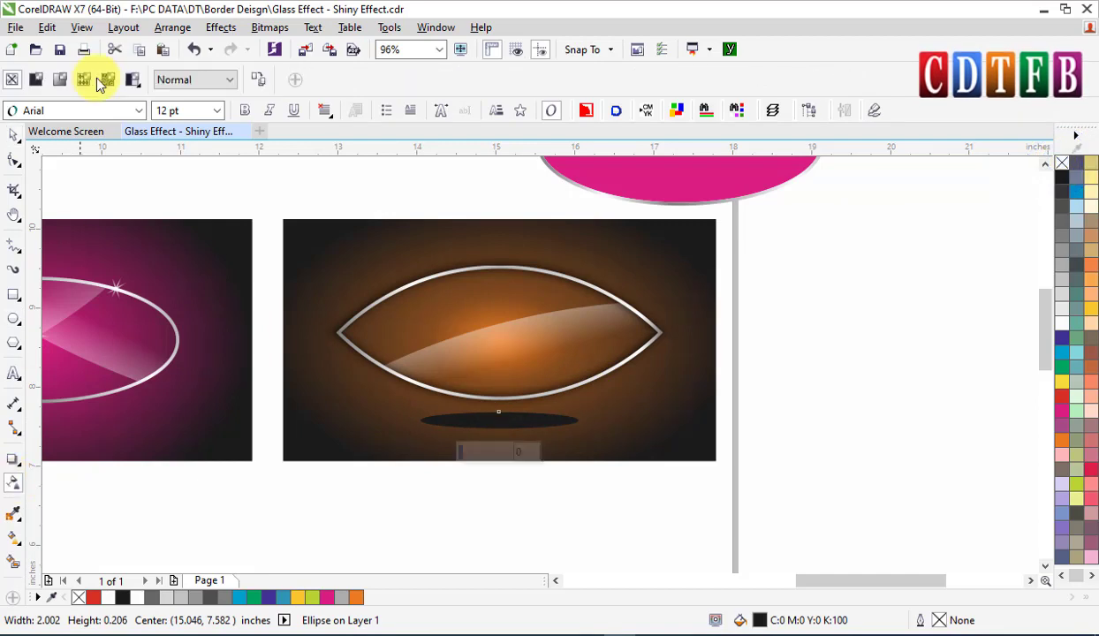
pyautogui.click(60, 80)
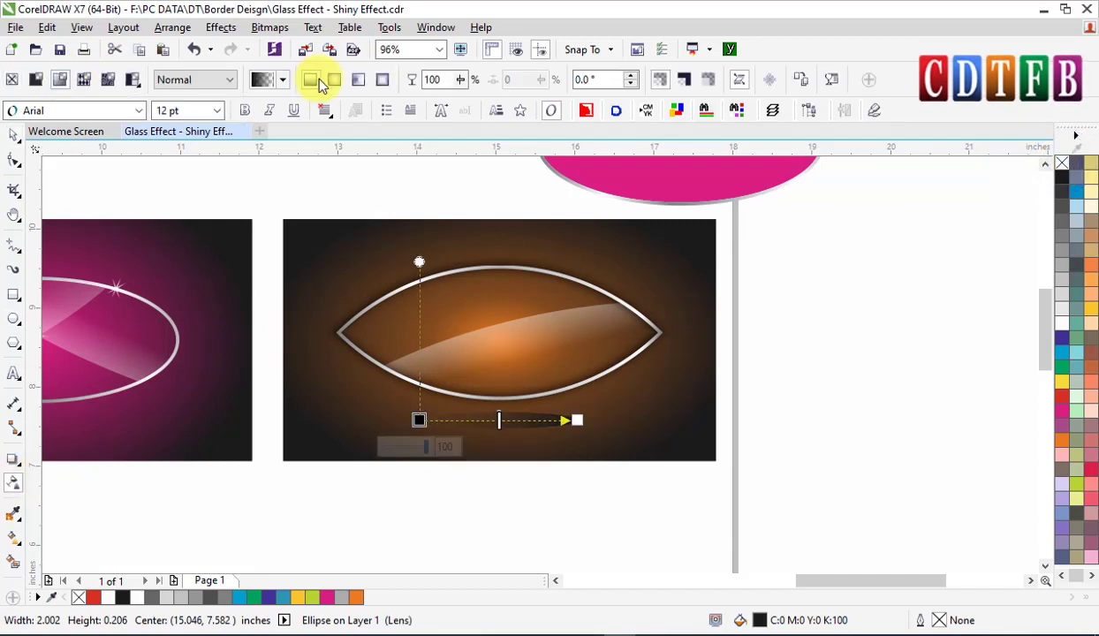
pyautogui.press('space')
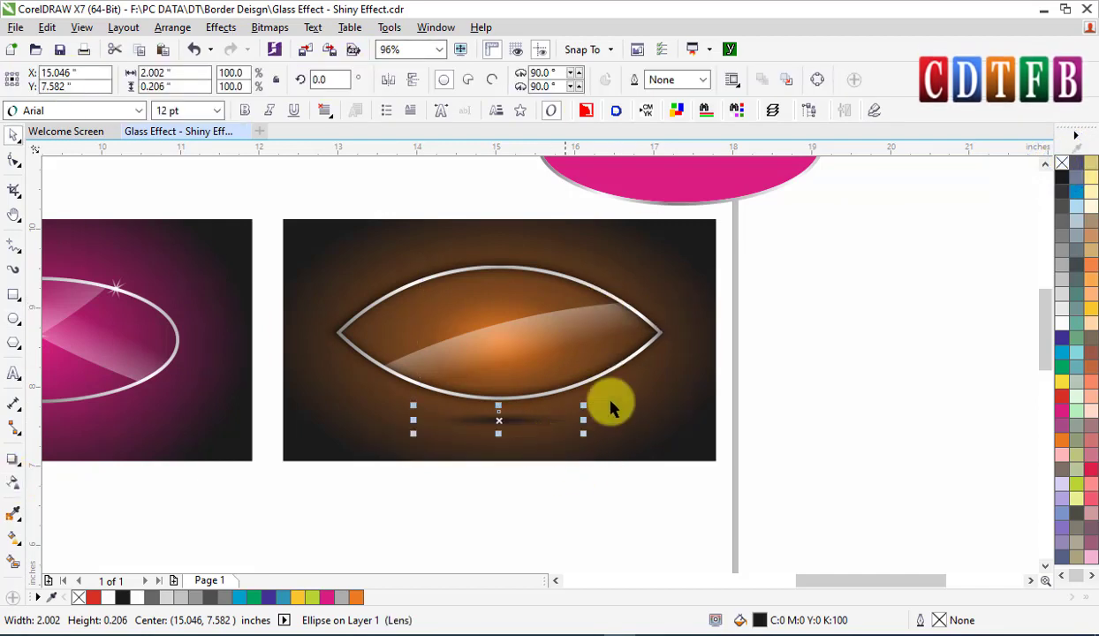
pyautogui.press('space')
pyautogui.click(209, 81)
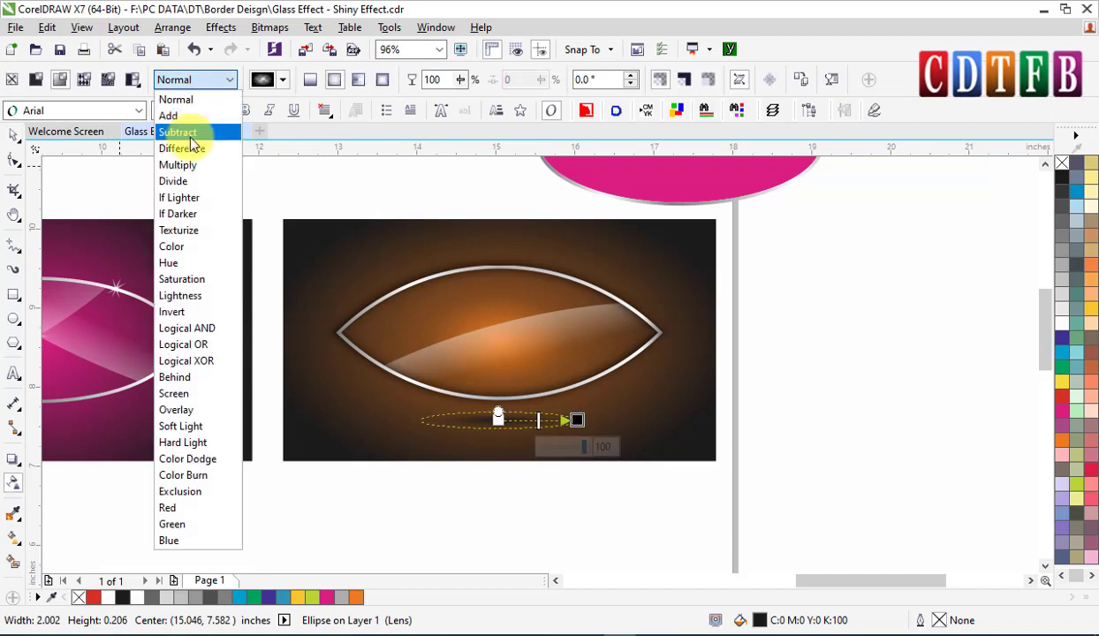
pyautogui.click(177, 164)
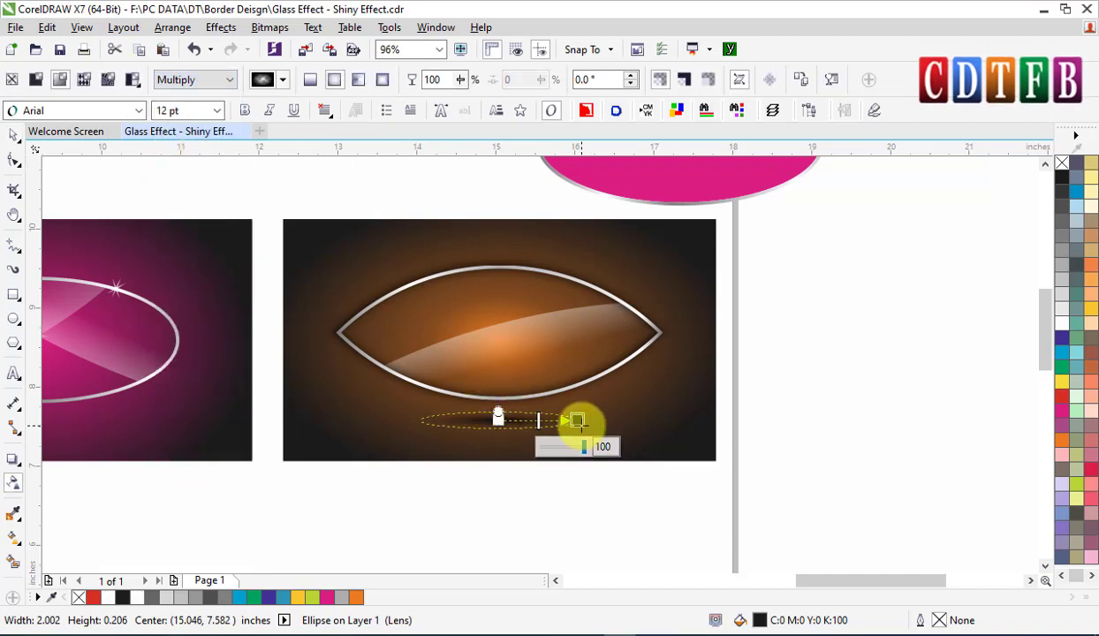
pyautogui.click(14, 135)
pyautogui.click(13, 135)
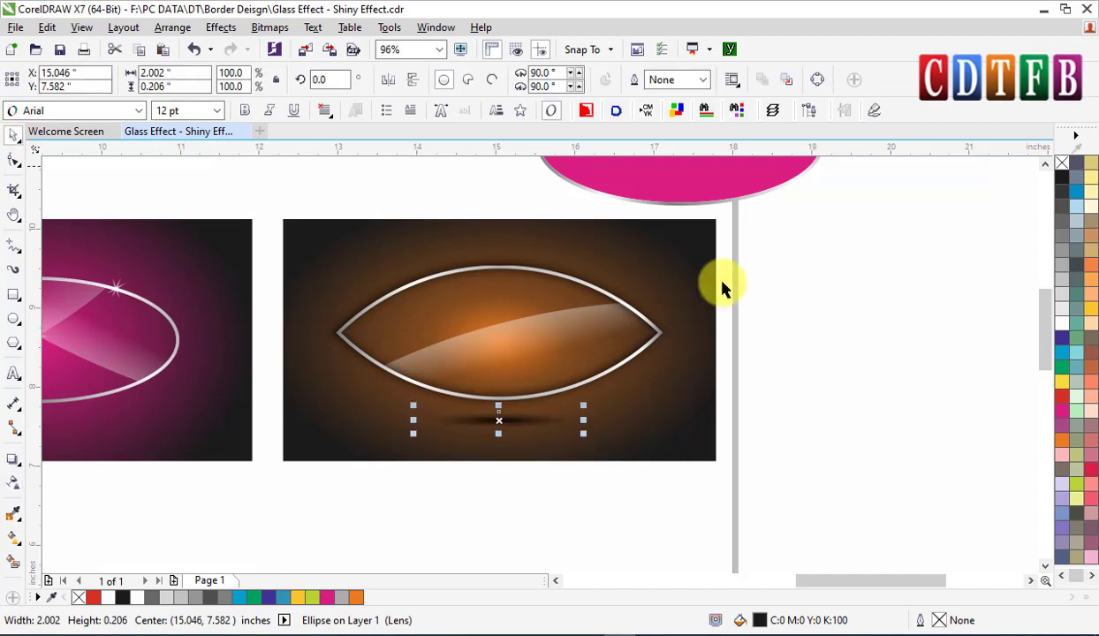
# - Lighten the shadow ellipse's fill to 50% black
pyautogui.click(1063, 220)
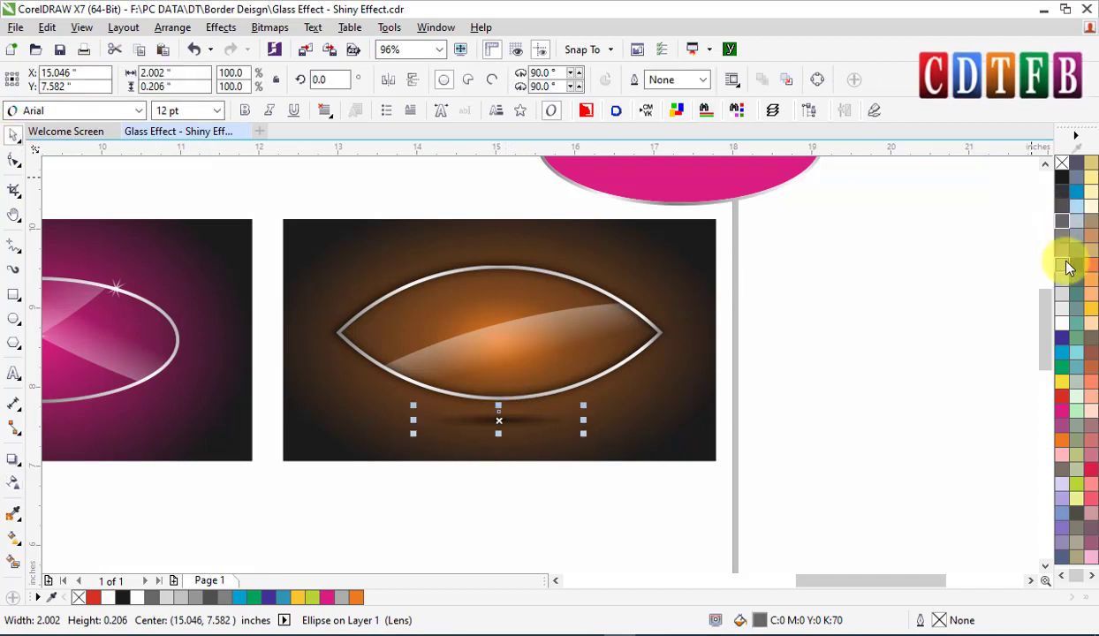
pyautogui.click(1063, 265)
pyautogui.click(1063, 251)
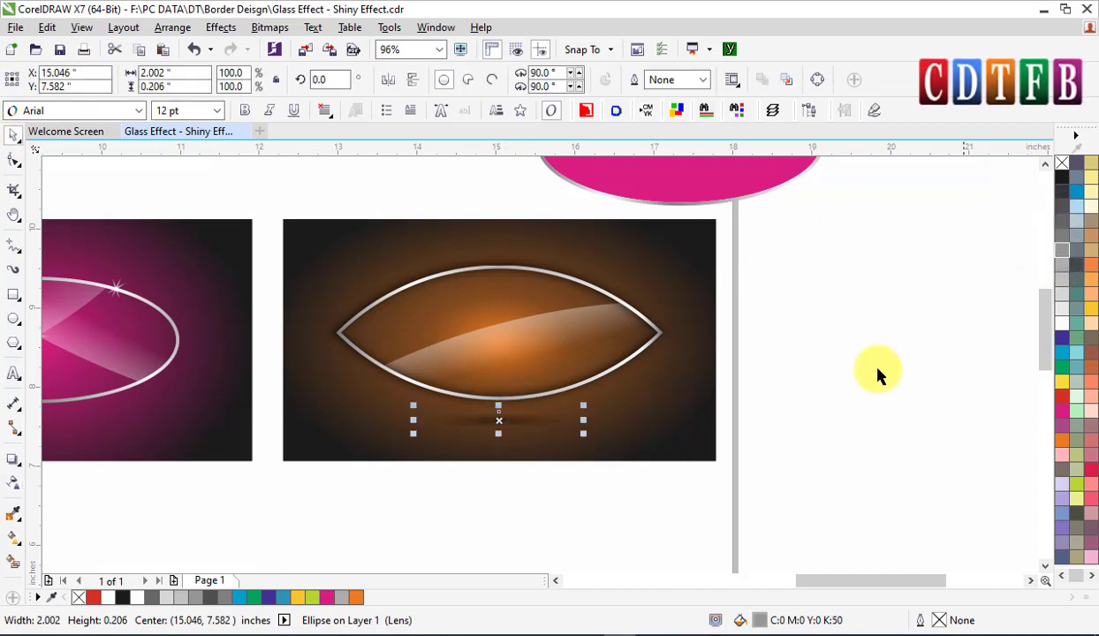
# - Enlarge the shadow ellipse to about 2.91 by 0.30 in and move it up close beneath the lens, centered on it
pyautogui.moveTo(586, 408)
pyautogui.mouseDown()
pyautogui.moveTo(609, 393)
pyautogui.moveTo(591, 413)
pyautogui.mouseUp()
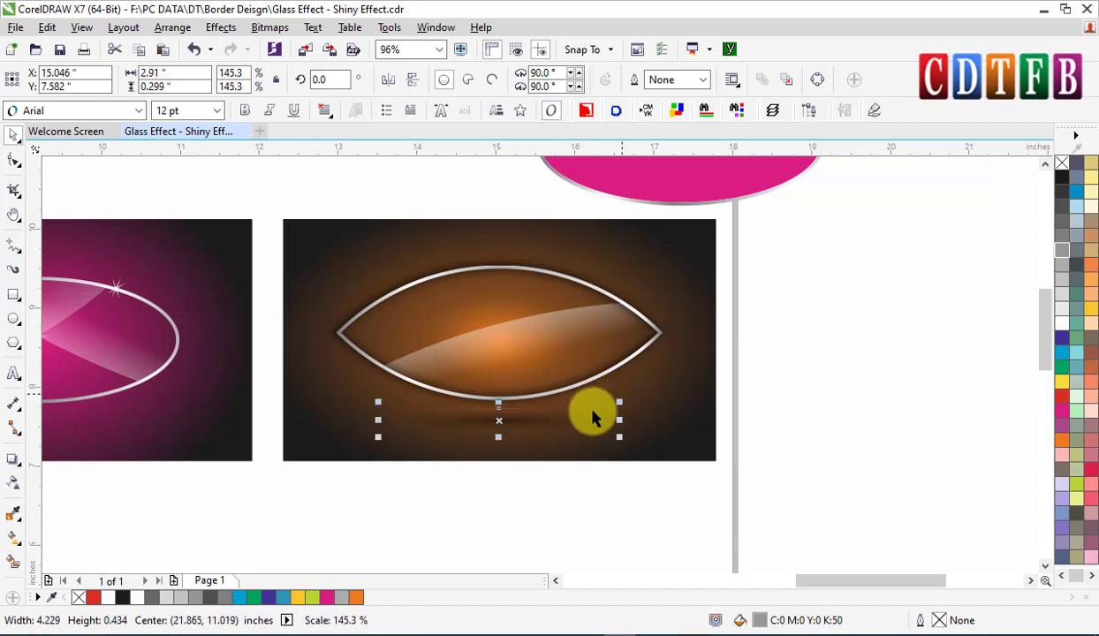
pyautogui.moveTo(515, 428); pyautogui.dragTo(535, 417)
pyautogui.keyDown('shift'); pyautogui.click(609, 378); pyautogui.keyUp('shift')
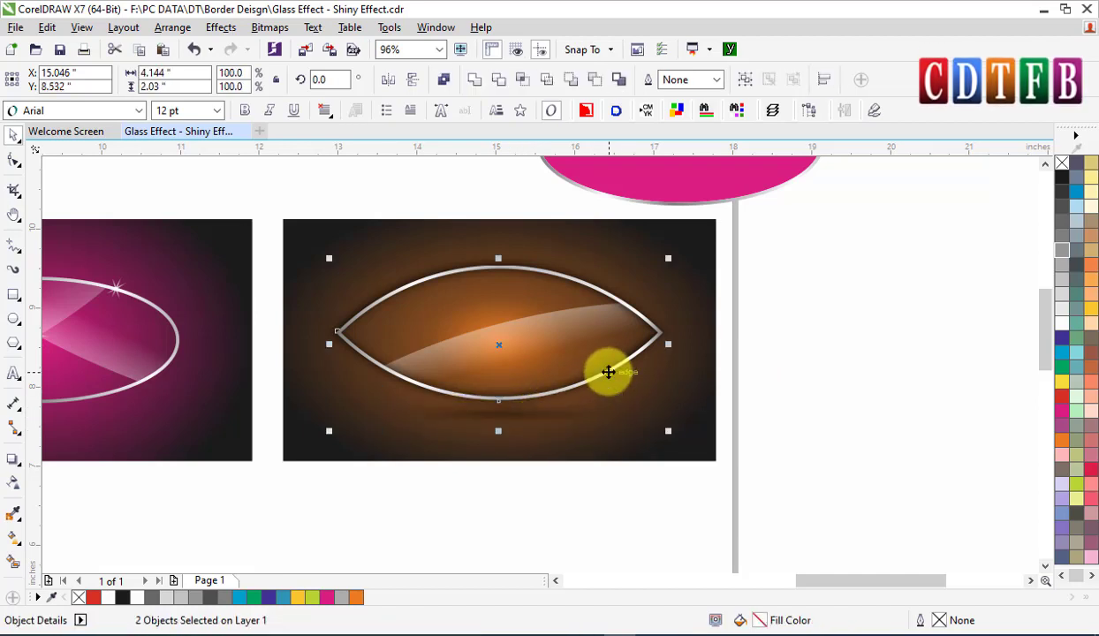
pyautogui.click(852, 321)
# - Delete the spare pink oval at the page's upper right corner
pyautogui.scroll(-2, 852, 321)
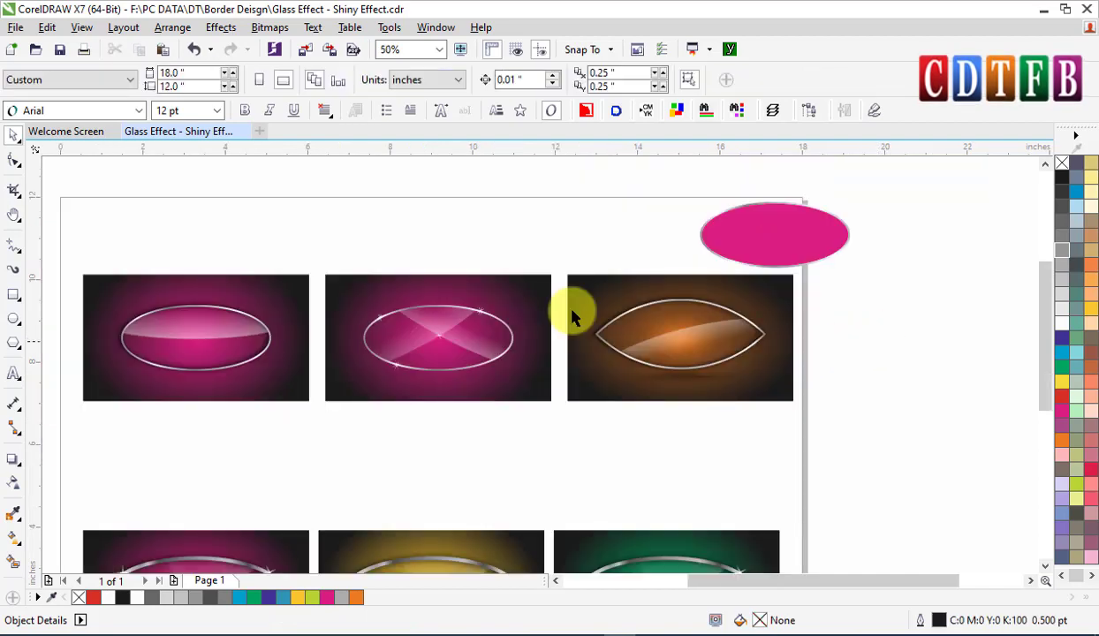
pyautogui.click(775, 236)
pyautogui.press('Delete')
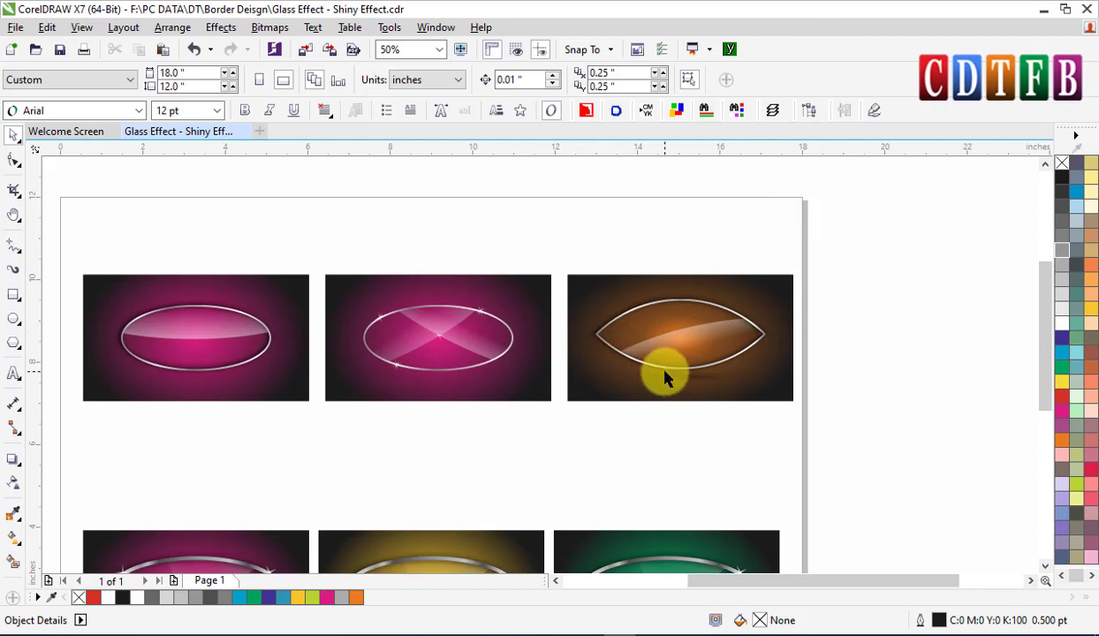
# - Change the center color of the middle background rectangle's fountain fill from magenta to cyan blue
pyautogui.scroll(-1, 672, 387)
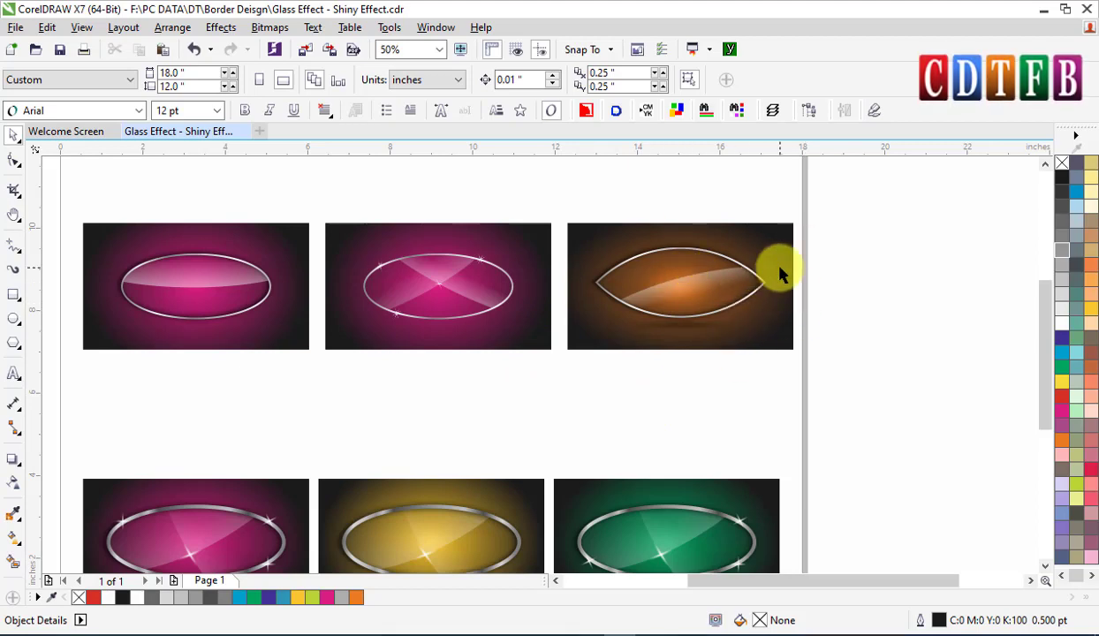
pyautogui.press('z')
pyautogui.moveTo(73, 211); pyautogui.dragTo(802, 361)
pyautogui.click(661, 304)
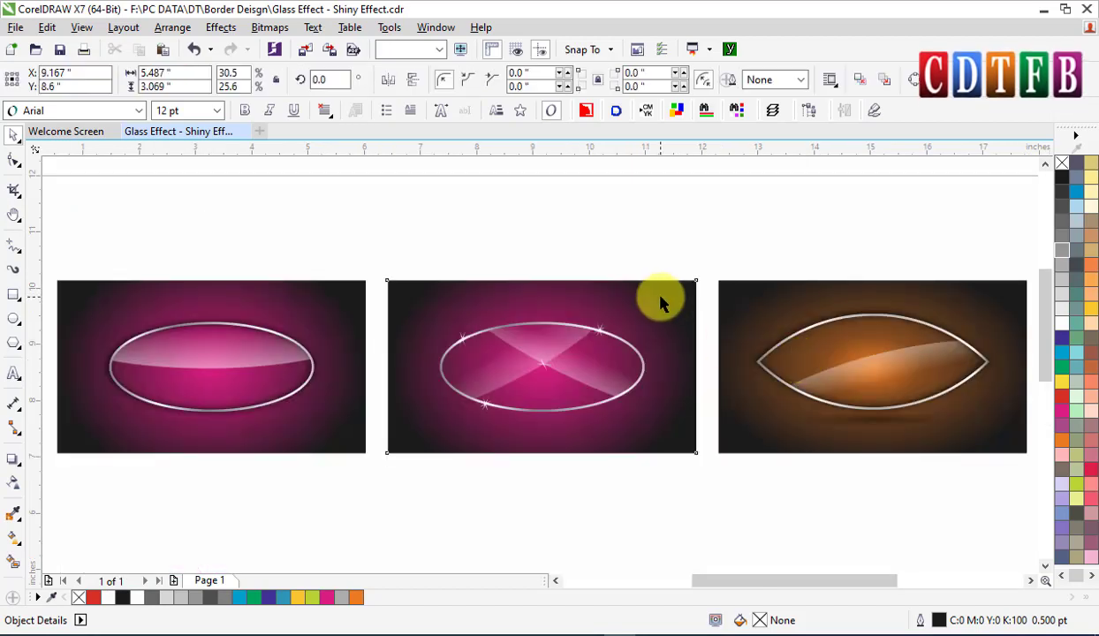
pyautogui.press('g')
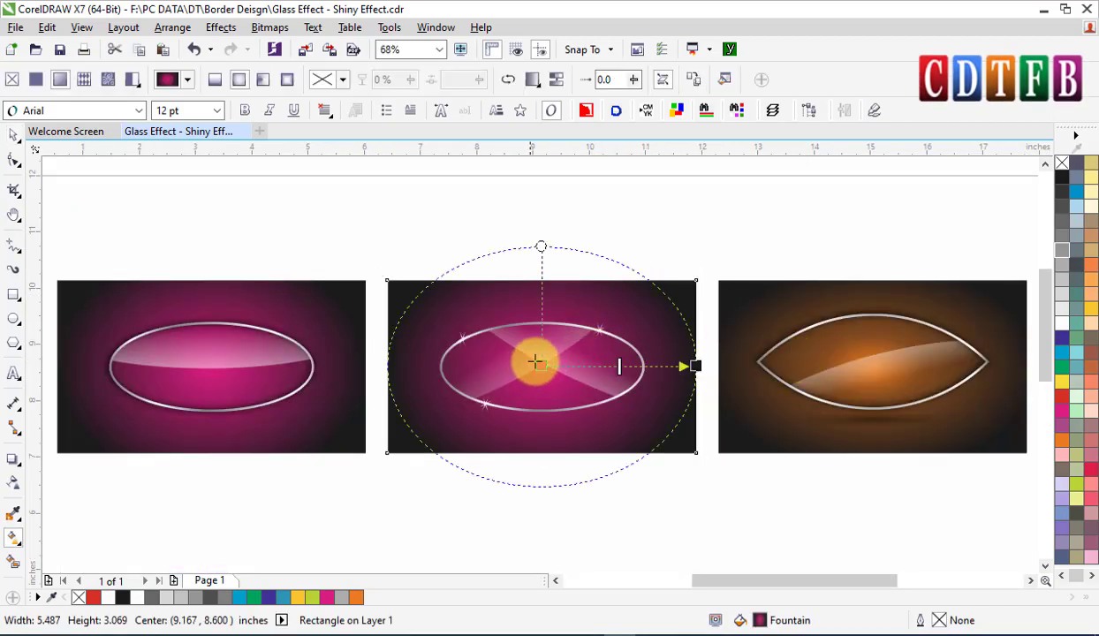
pyautogui.click(1062, 339)
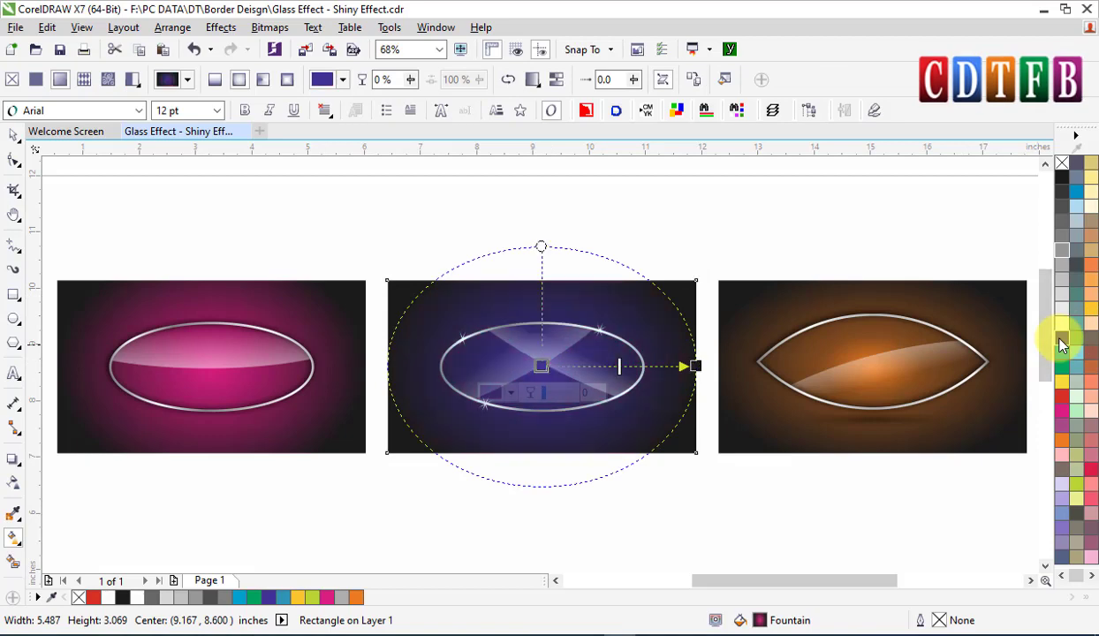
pyautogui.click(1063, 356)
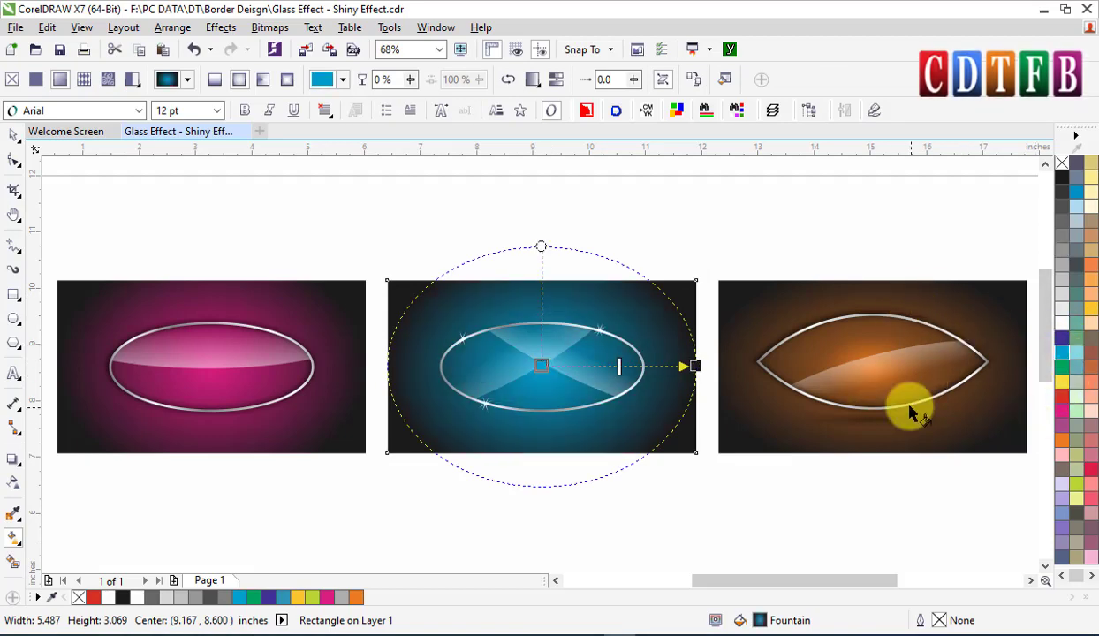
pyautogui.press('space')
pyautogui.click(742, 230)
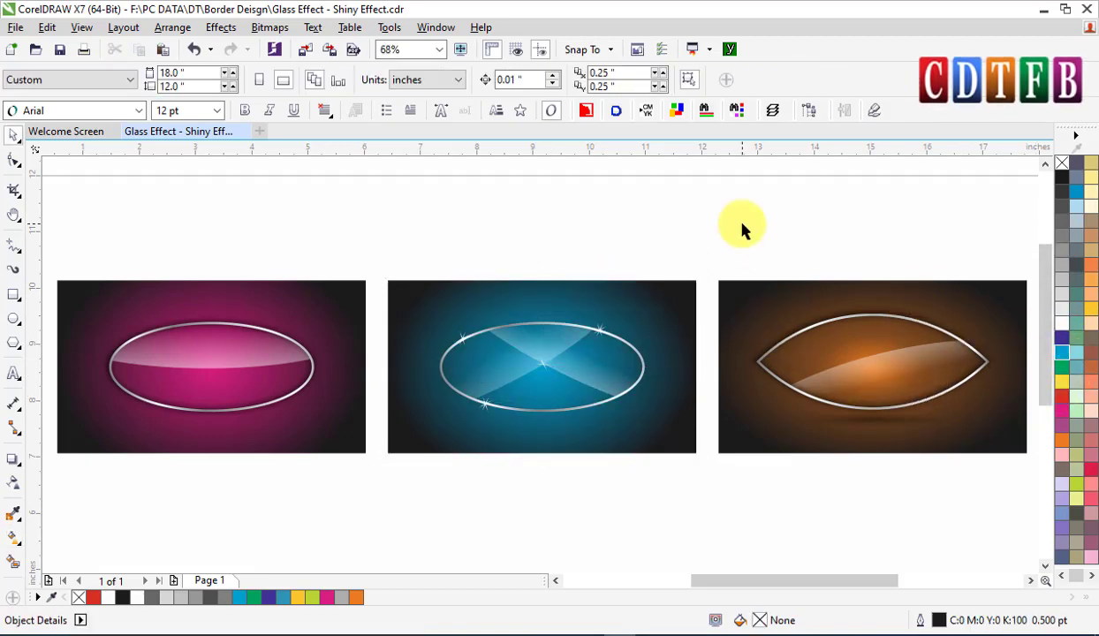